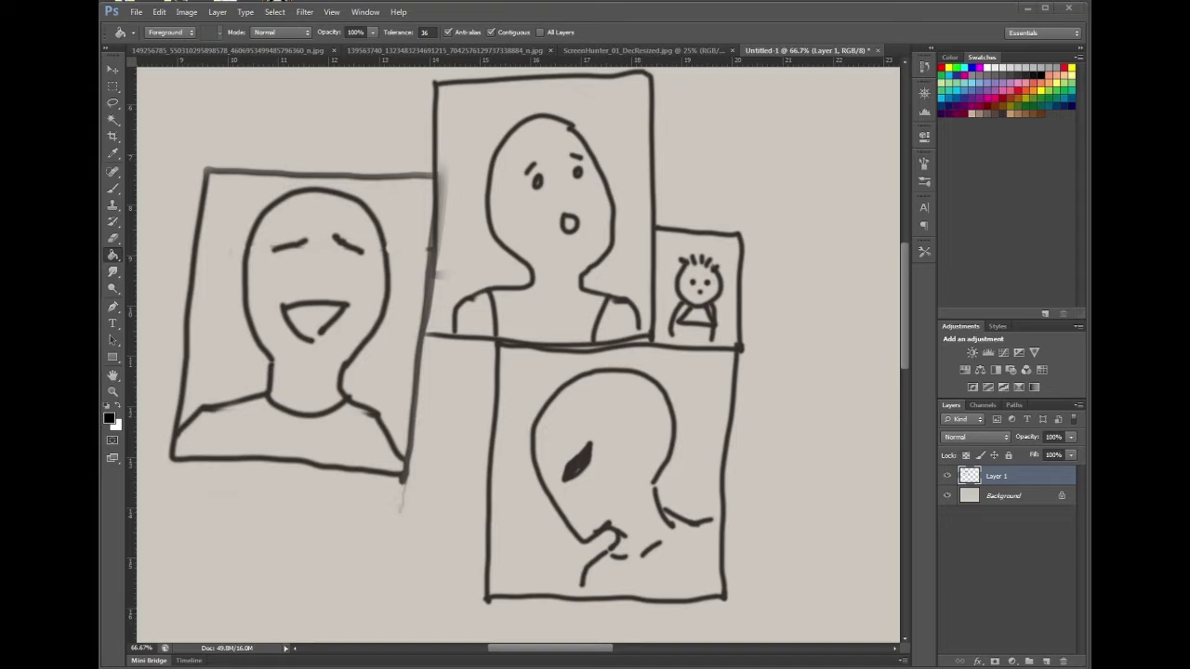
- With a red brush, add short marks at the right edges of the four framed portraits
{"action": "key", "text": "b"}
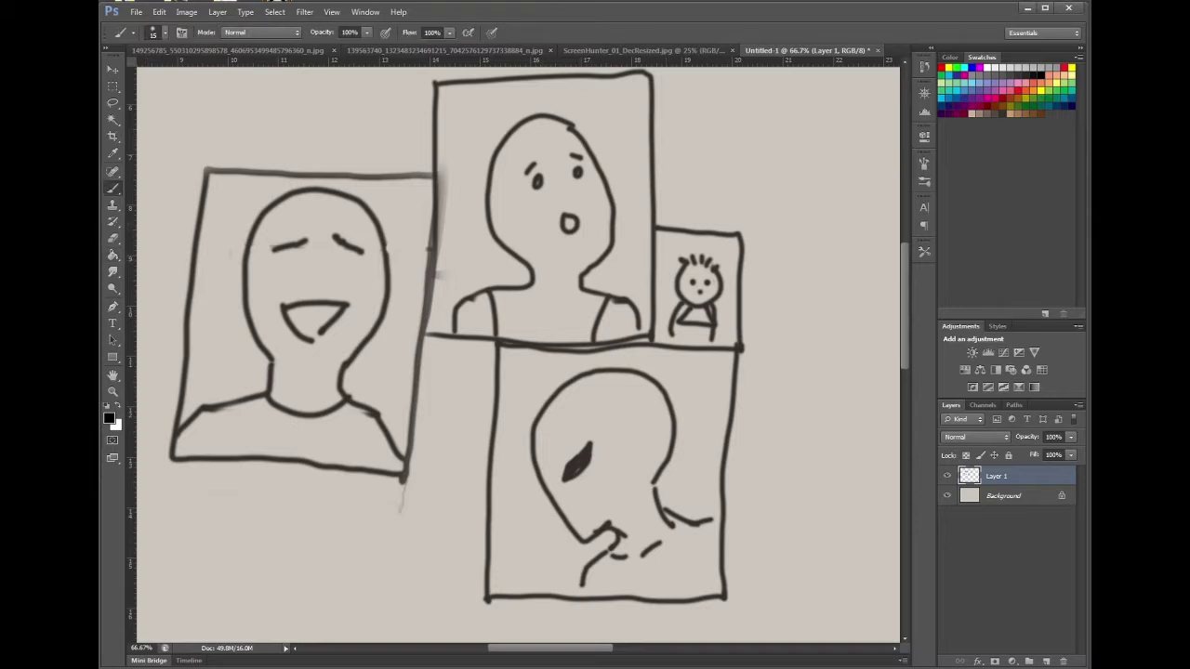
{"action": "left_click", "coordinate": [1065, 69]}
{"action": "left_click", "coordinate": [647, 97]}
{"action": "left_click_drag", "start_coordinate": [631, 102], "coordinate": [638, 110]}
{"action": "left_click_drag", "start_coordinate": [731, 293], "coordinate": [747, 293]}
{"action": "left_click_drag", "start_coordinate": [712, 408], "coordinate": [737, 399]}
{"action": "left_click_drag", "start_coordinate": [408, 382], "coordinate": [428, 381]}
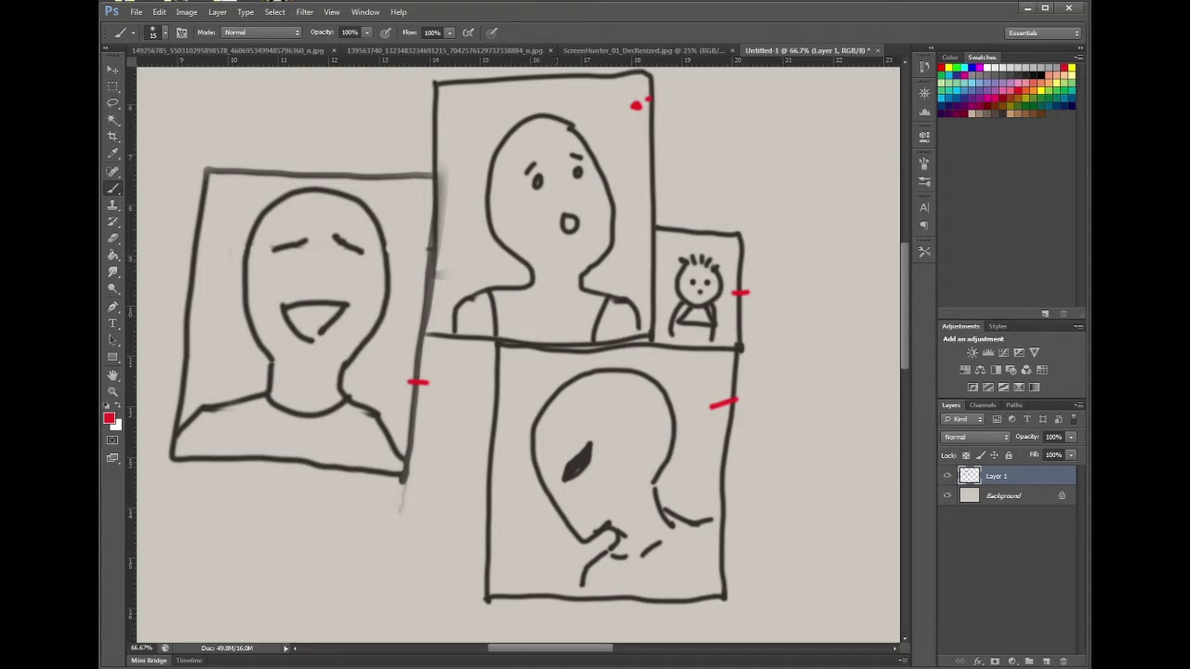
- Draw a red box around the head of the open-mouthed figure in the upper middle frame
{"action": "left_click_drag", "start_coordinate": [477, 270], "coordinate": [629, 268]}
{"action": "key", "text": "ctrl+z"}
{"action": "left_click_drag", "start_coordinate": [478, 271], "coordinate": [628, 269]}
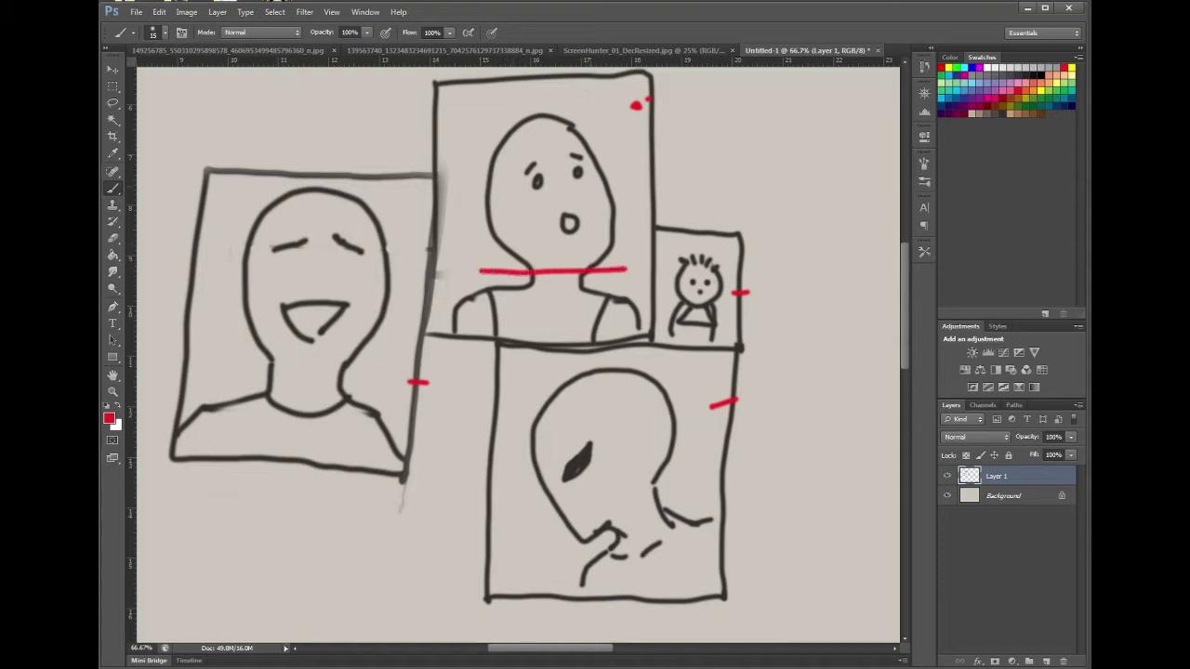
{"action": "left_click_drag", "start_coordinate": [495, 118], "coordinate": [624, 110]}
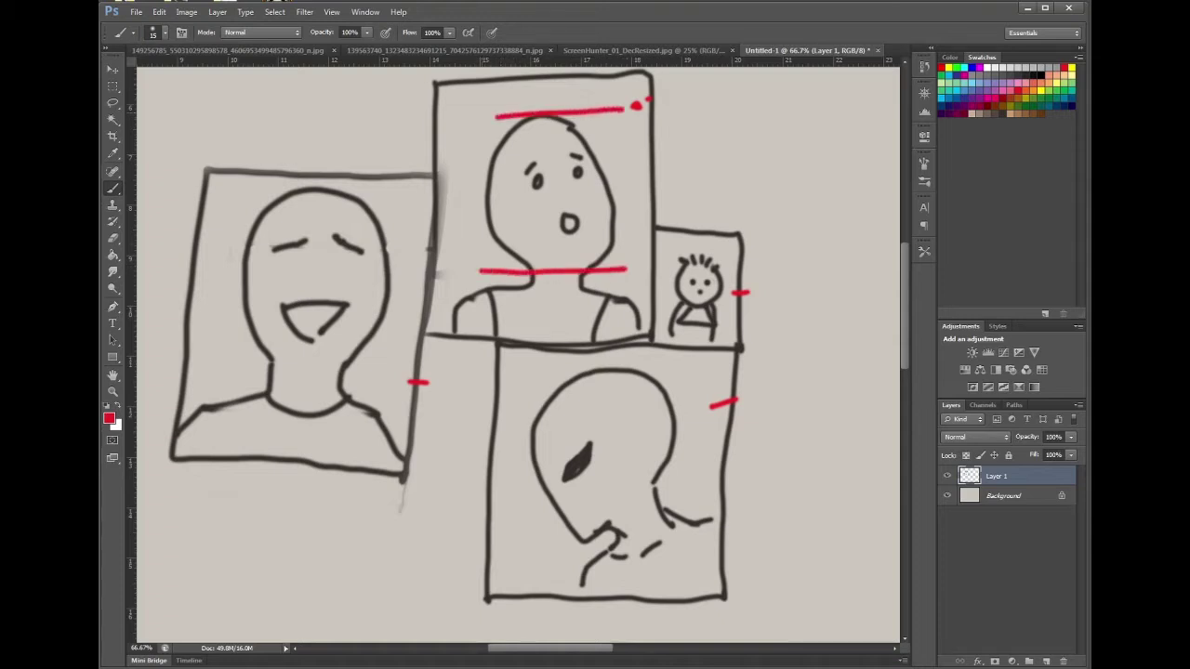
{"action": "left_click_drag", "start_coordinate": [482, 112], "coordinate": [474, 281]}
{"action": "left_click_drag", "start_coordinate": [621, 112], "coordinate": [625, 277]}
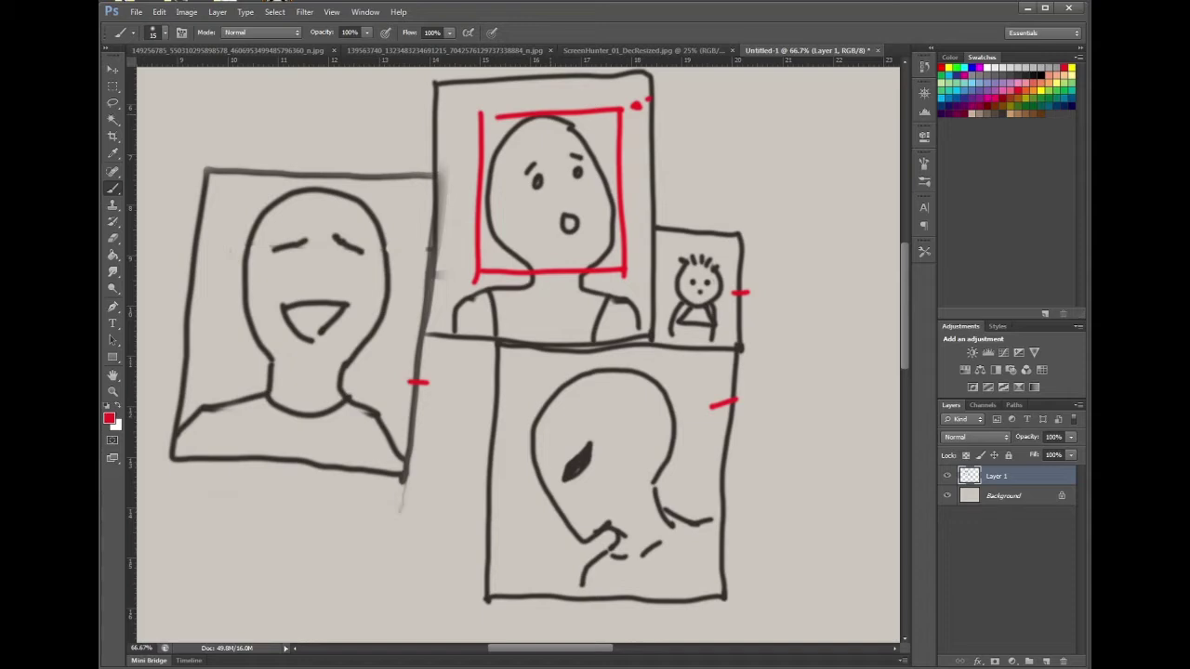
- Divide the open-mouthed head's box into a grid with three vertical and four horizontal red lines, and add a short mark on the chest
{"action": "left_click_drag", "start_coordinate": [551, 117], "coordinate": [550, 277]}
{"action": "left_click_drag", "start_coordinate": [517, 117], "coordinate": [517, 275]}
{"action": "left_click_drag", "start_coordinate": [586, 113], "coordinate": [587, 275]}
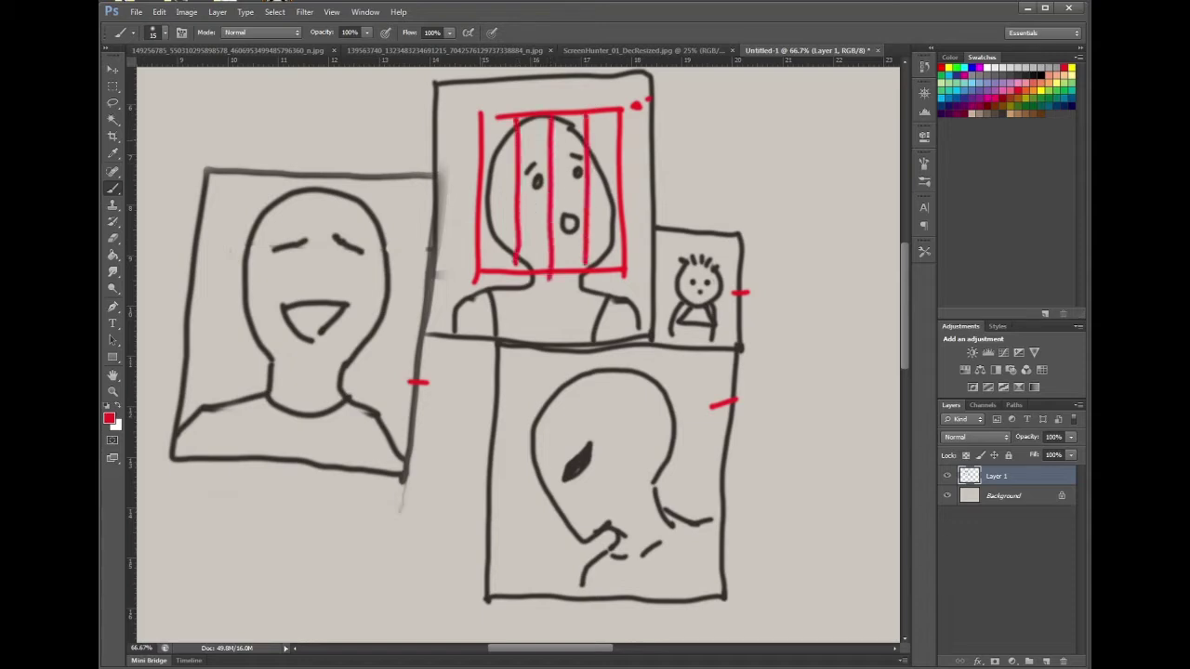
{"action": "left_click_drag", "start_coordinate": [482, 145], "coordinate": [614, 142]}
{"action": "left_click_drag", "start_coordinate": [481, 174], "coordinate": [617, 173]}
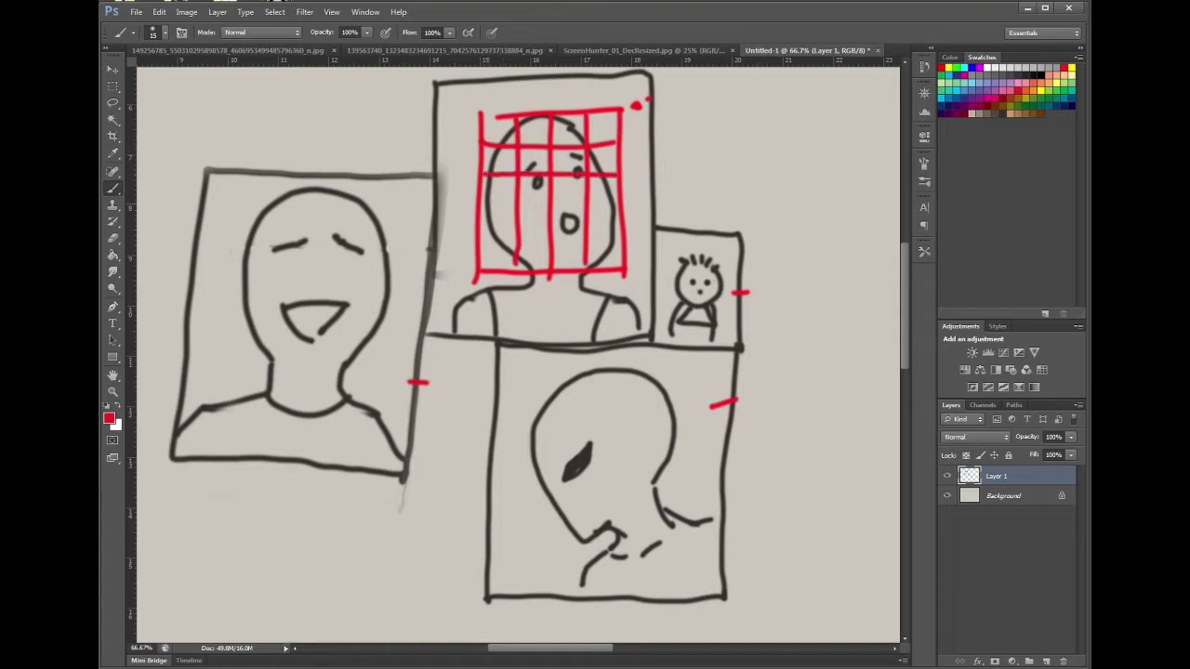
{"action": "left_click_drag", "start_coordinate": [480, 206], "coordinate": [619, 205]}
{"action": "left_click_drag", "start_coordinate": [479, 238], "coordinate": [621, 237]}
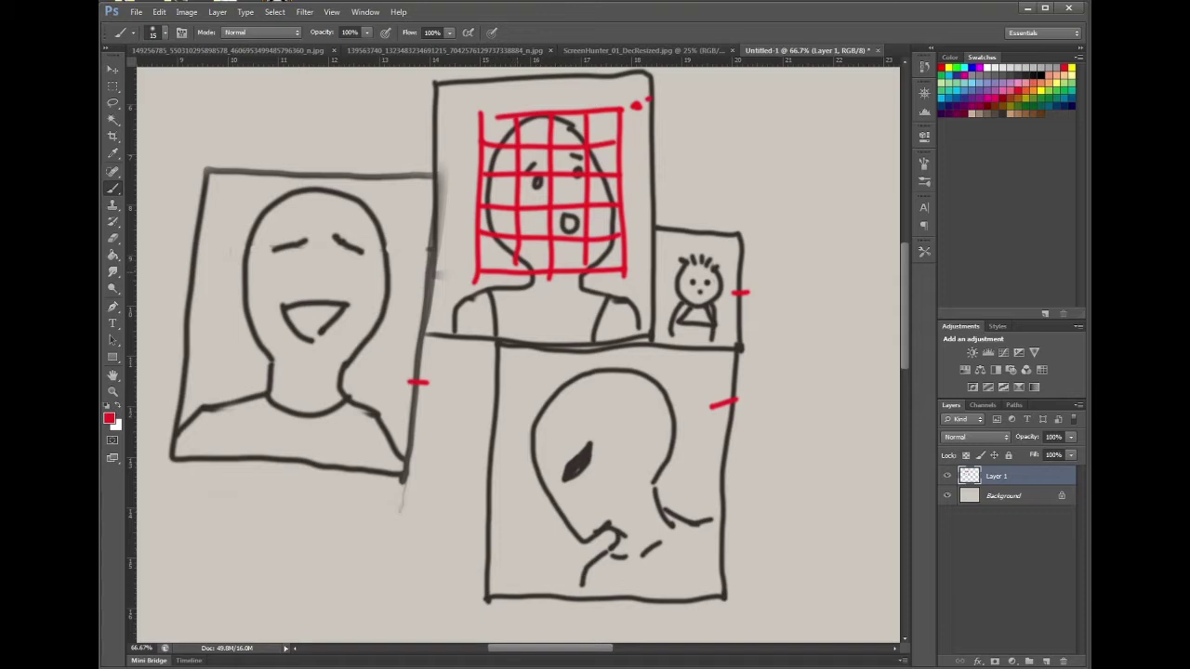
{"action": "left_click_drag", "start_coordinate": [573, 317], "coordinate": [587, 310]}
- Draw a red box around the head of the smiling figure in the leftmost frame
{"action": "left_click_drag", "start_coordinate": [238, 189], "coordinate": [418, 186]}
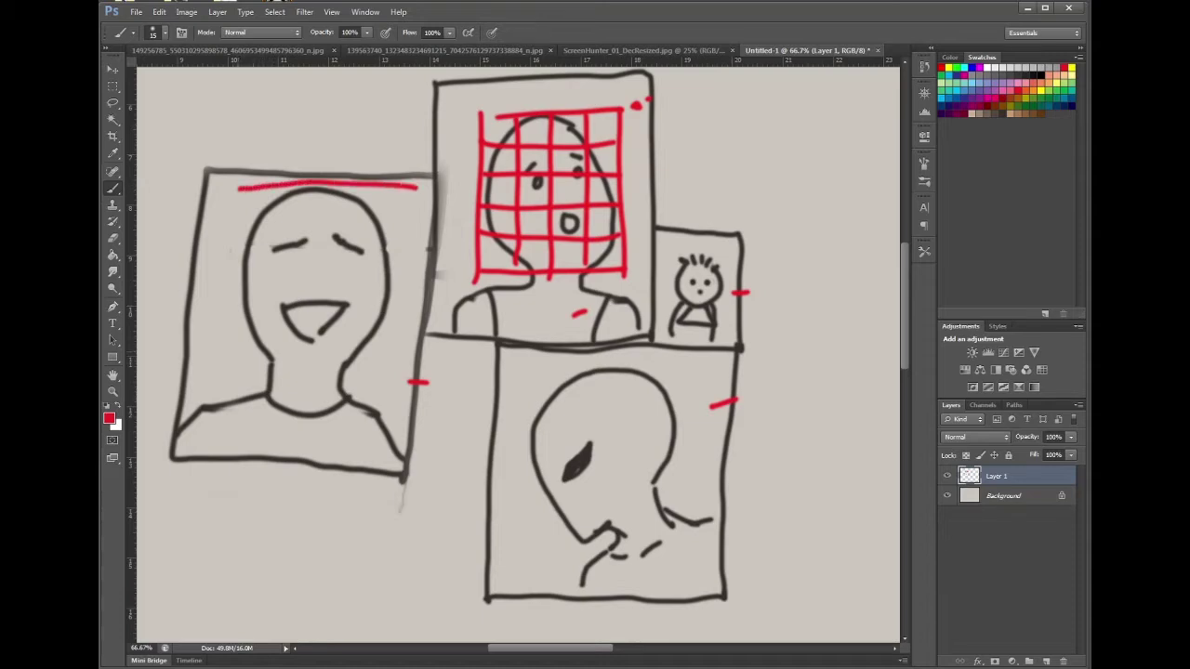
{"action": "left_click_drag", "start_coordinate": [232, 368], "coordinate": [400, 376]}
{"action": "left_click_drag", "start_coordinate": [237, 189], "coordinate": [232, 382]}
{"action": "left_click_drag", "start_coordinate": [415, 190], "coordinate": [400, 375]}
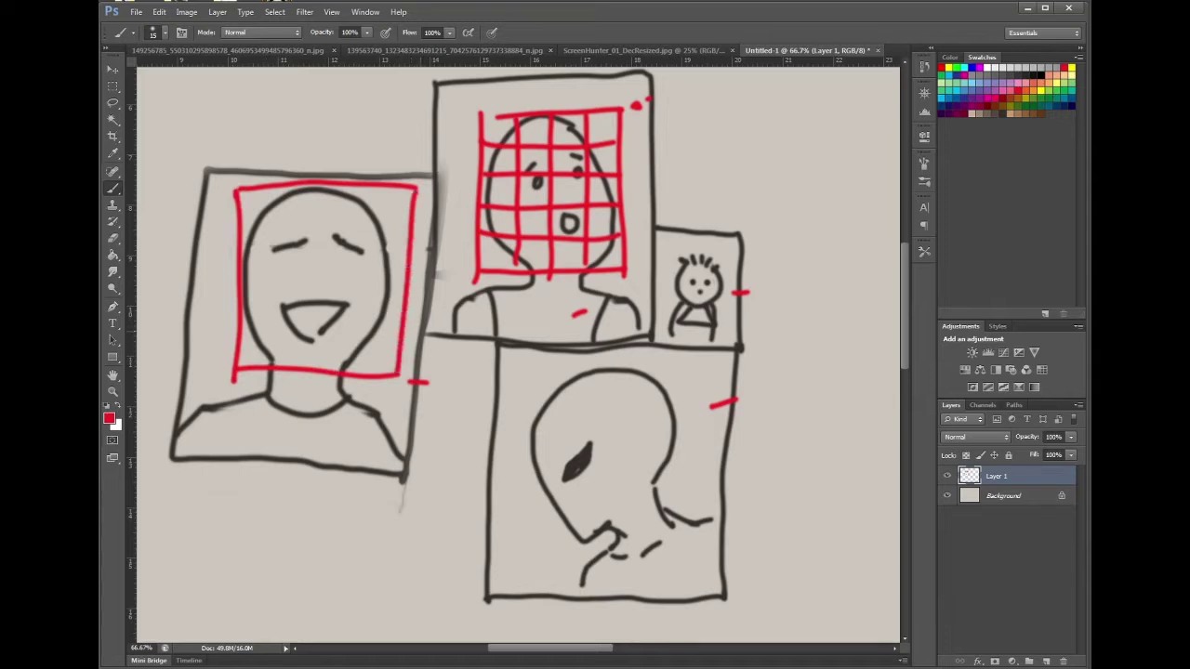
- Divide the smiling head's box into a grid with three vertical and four horizontal red lines
{"action": "left_click_drag", "start_coordinate": [329, 192], "coordinate": [331, 379]}
{"action": "left_click_drag", "start_coordinate": [287, 186], "coordinate": [286, 387]}
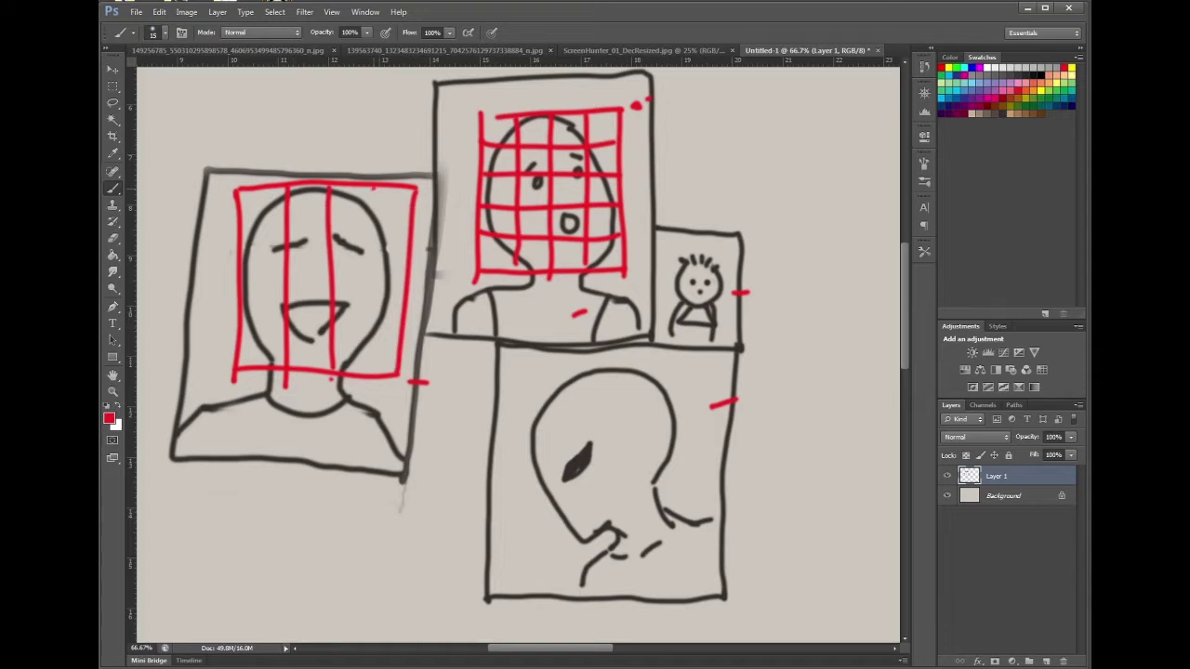
{"action": "left_click_drag", "start_coordinate": [373, 186], "coordinate": [359, 356]}
{"action": "left_click_drag", "start_coordinate": [242, 229], "coordinate": [409, 225]}
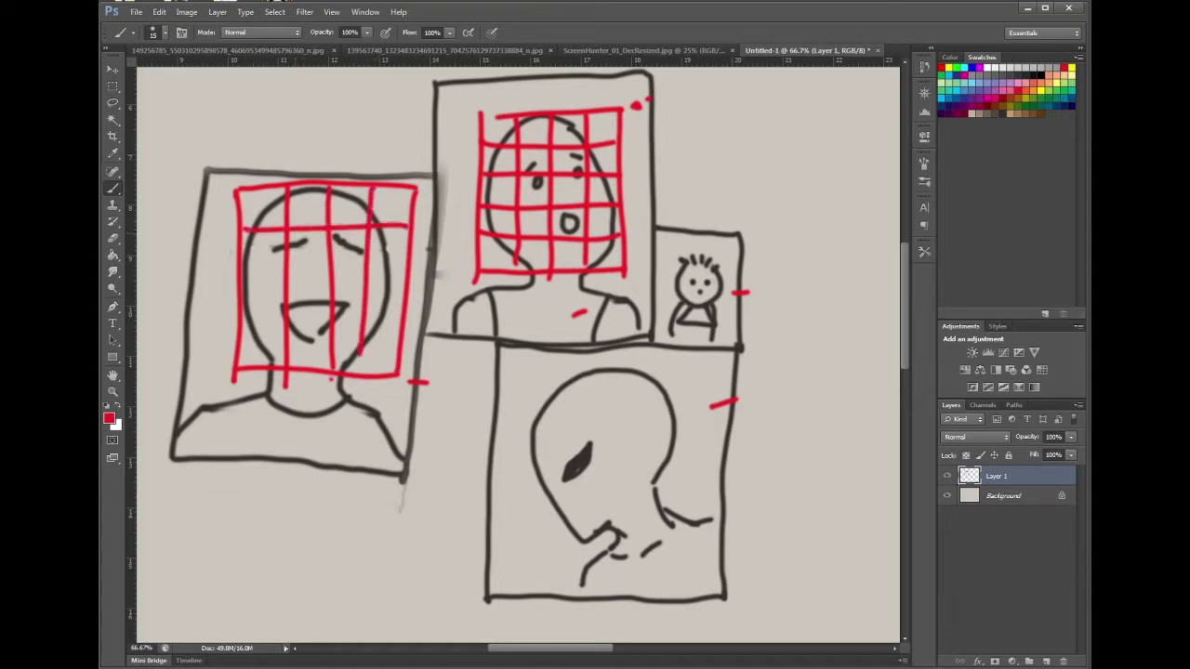
{"action": "left_click_drag", "start_coordinate": [246, 264], "coordinate": [419, 260]}
{"action": "left_click_drag", "start_coordinate": [244, 297], "coordinate": [412, 296]}
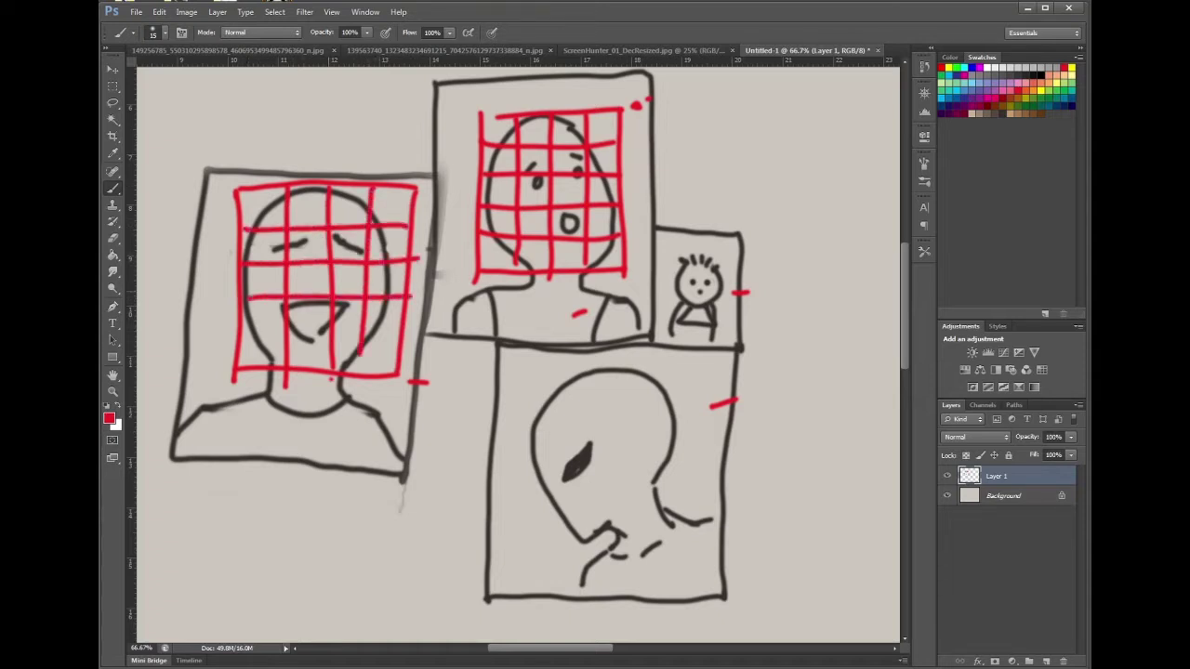
{"action": "left_click_drag", "start_coordinate": [240, 332], "coordinate": [388, 331]}
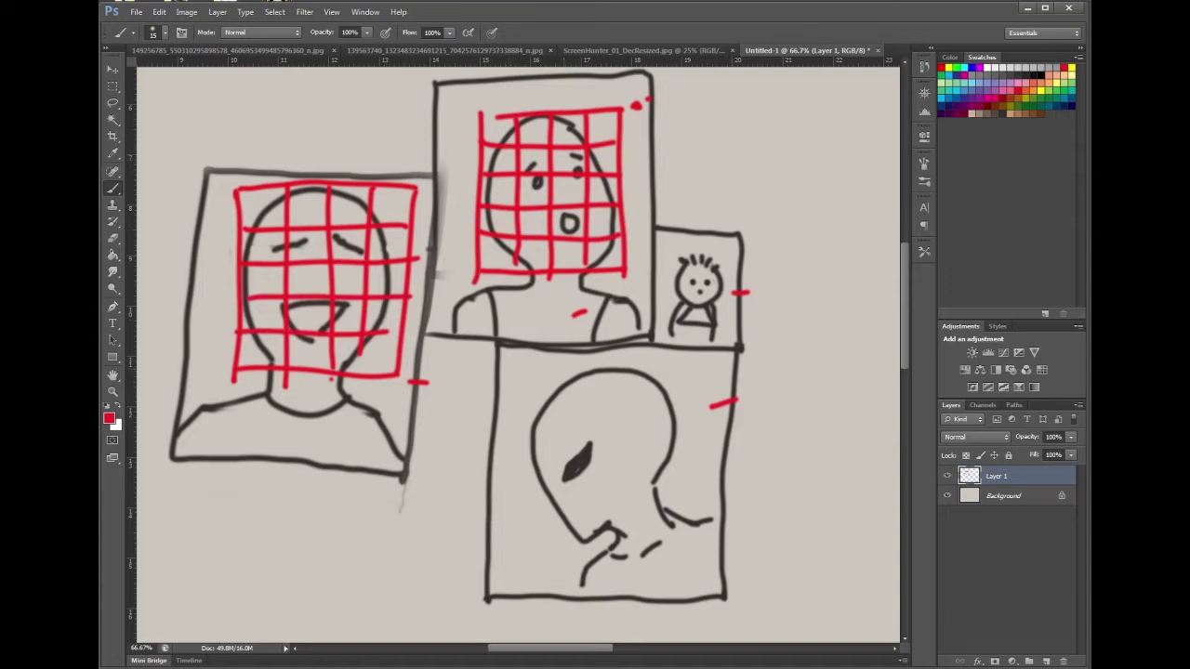
- Draw a red box around the tilted head in the large lower frame
{"action": "left_click_drag", "start_coordinate": [524, 368], "coordinate": [699, 369]}
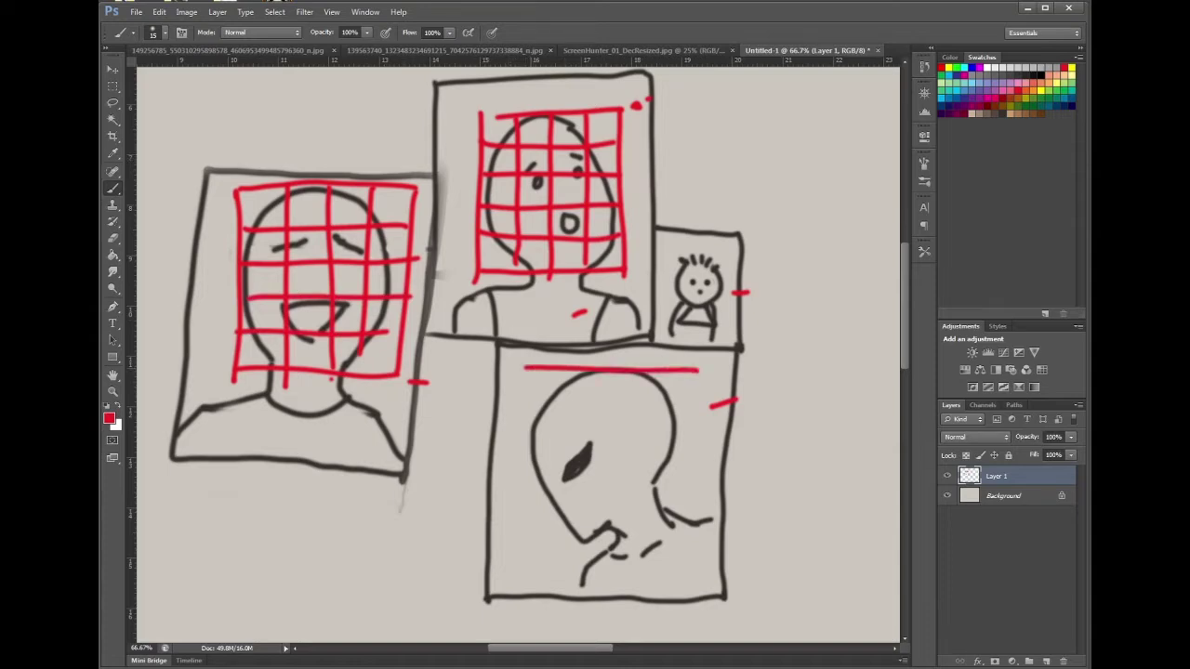
{"action": "mouse_move", "coordinate": [528, 368]}
{"action": "left_mouse_down"}
{"action": "mouse_move", "coordinate": [528, 545]}
{"action": "mouse_move", "coordinate": [681, 545]}
{"action": "left_mouse_up"}
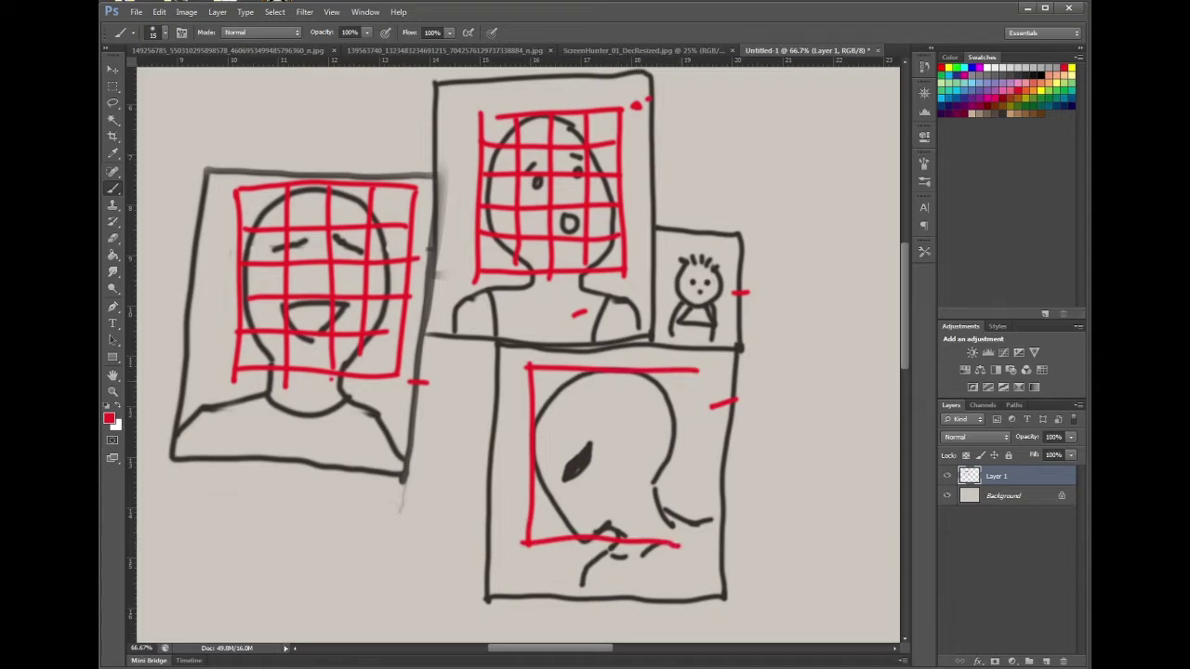
{"action": "left_click_drag", "start_coordinate": [688, 371], "coordinate": [683, 551]}
- Divide the tilted head's box into a grid with three vertical and four horizontal red lines
{"action": "left_click_drag", "start_coordinate": [608, 363], "coordinate": [603, 546]}
{"action": "left_click_drag", "start_coordinate": [566, 371], "coordinate": [566, 537]}
{"action": "left_click_drag", "start_coordinate": [642, 372], "coordinate": [644, 549]}
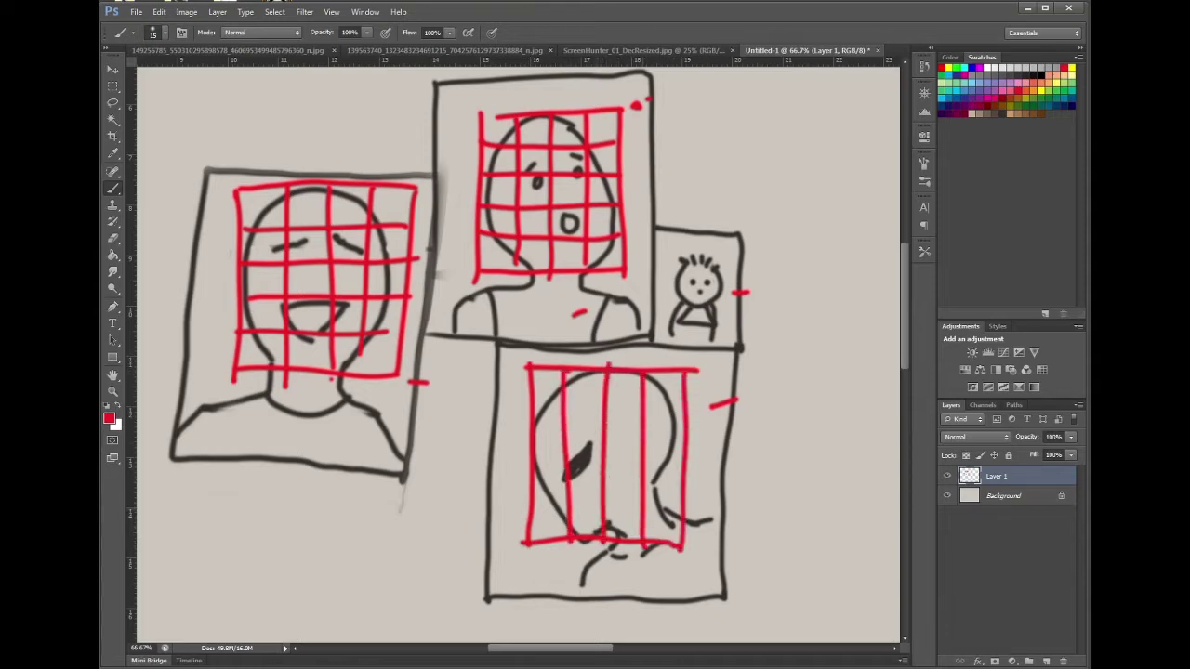
{"action": "left_click_drag", "start_coordinate": [534, 399], "coordinate": [695, 401]}
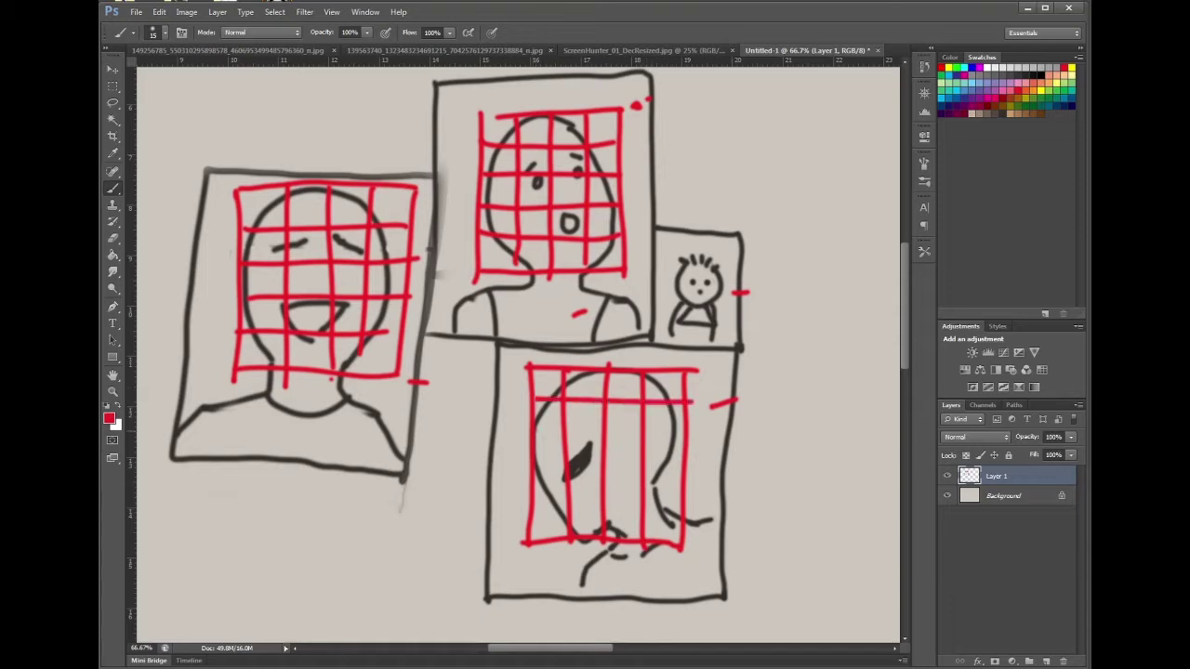
{"action": "left_click_drag", "start_coordinate": [535, 430], "coordinate": [680, 433]}
{"action": "left_click_drag", "start_coordinate": [537, 465], "coordinate": [678, 465]}
{"action": "left_click_drag", "start_coordinate": [537, 500], "coordinate": [682, 504]}
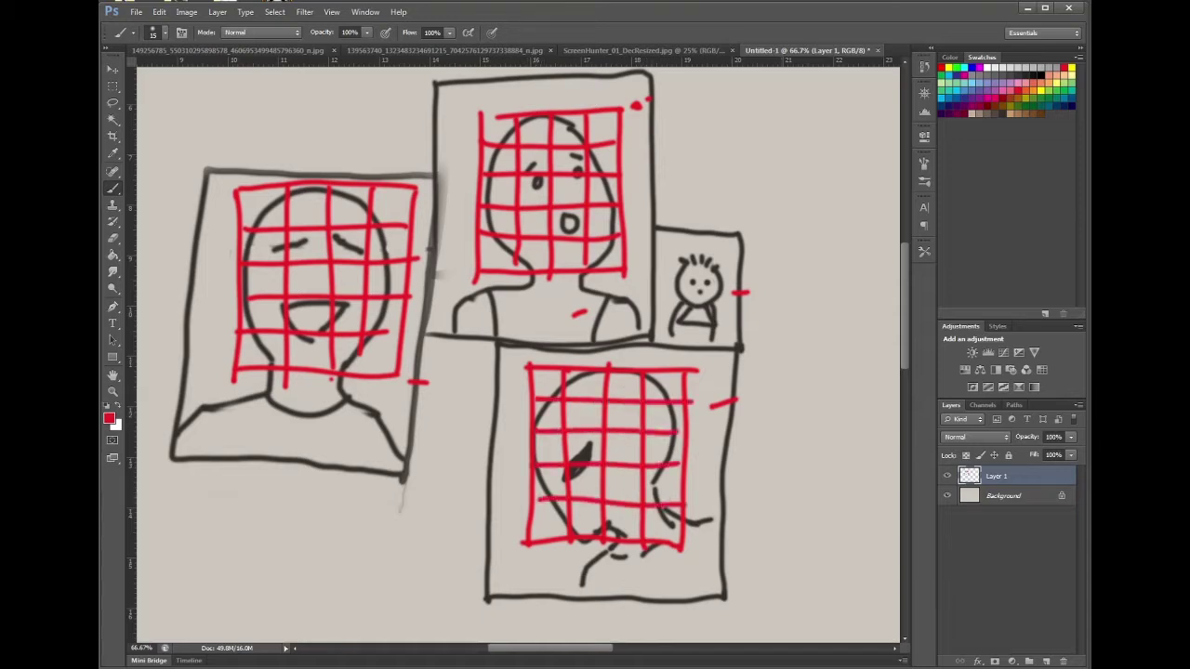
- Draw a small red box with dense grid lines over the child's head in the smallest frame
{"action": "mouse_move", "coordinate": [667, 262]}
{"action": "left_mouse_down"}
{"action": "mouse_move", "coordinate": [729, 263]}
{"action": "mouse_move", "coordinate": [671, 309]}
{"action": "mouse_move", "coordinate": [727, 312]}
{"action": "left_mouse_up"}
{"action": "mouse_move", "coordinate": [725, 266]}
{"action": "left_mouse_down"}
{"action": "mouse_move", "coordinate": [725, 320]}
{"action": "mouse_move", "coordinate": [697, 316]}
{"action": "left_mouse_up"}
{"action": "mouse_move", "coordinate": [685, 264]}
{"action": "left_mouse_down"}
{"action": "mouse_move", "coordinate": [685, 309]}
{"action": "mouse_move", "coordinate": [712, 311]}
{"action": "left_mouse_up"}
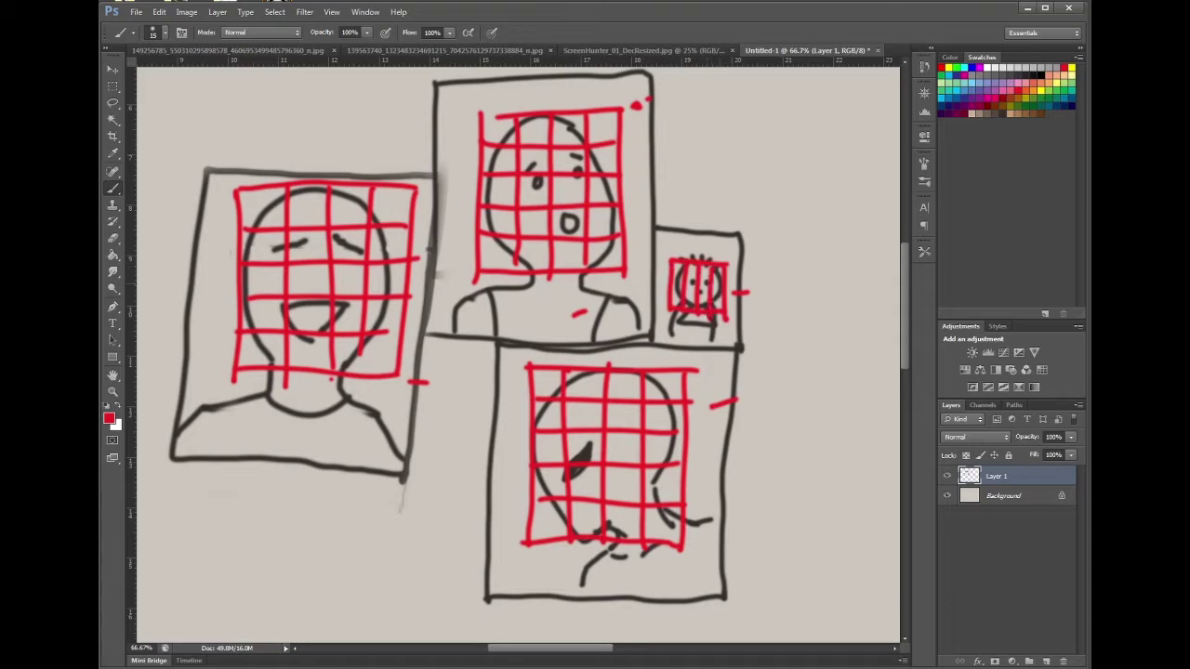
{"action": "mouse_move", "coordinate": [671, 277]}
{"action": "left_mouse_down"}
{"action": "mouse_move", "coordinate": [729, 277]}
{"action": "mouse_move", "coordinate": [714, 292]}
{"action": "mouse_move", "coordinate": [733, 294]}
{"action": "left_mouse_up"}
{"action": "left_click_drag", "start_coordinate": [671, 303], "coordinate": [725, 303]}
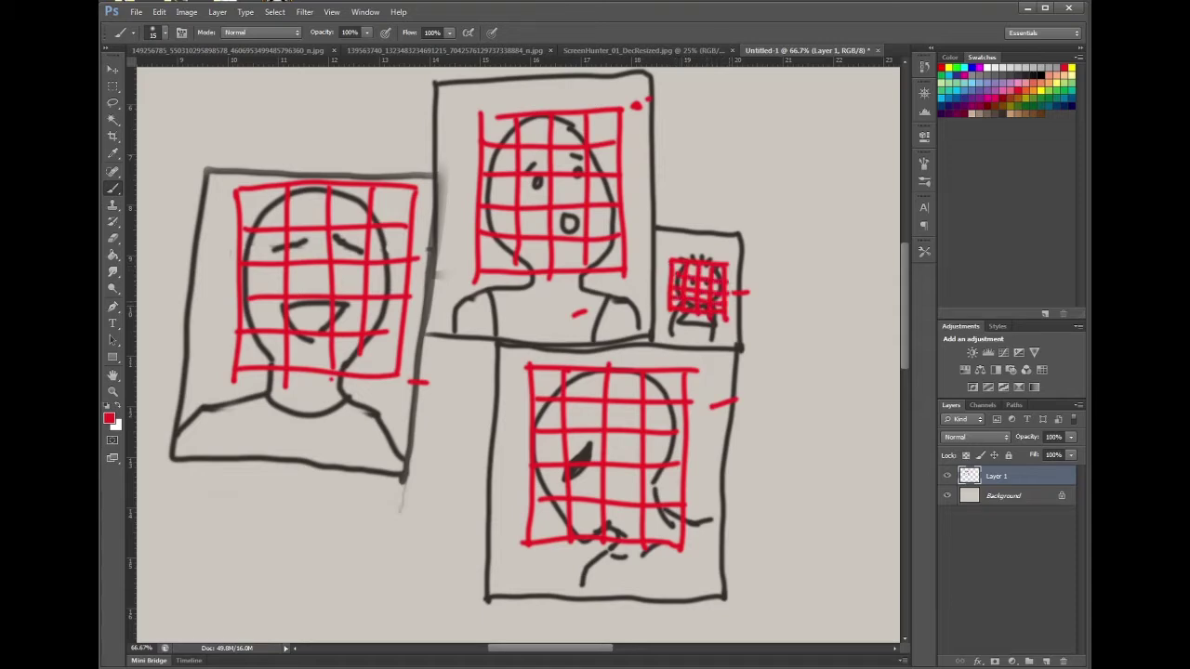
- Draw a large red rectangle on the empty canvas to the right of the framed portraits
{"action": "scroll", "coordinate": [517, 353], "scroll_direction": "right", "scroll_amount": 10}
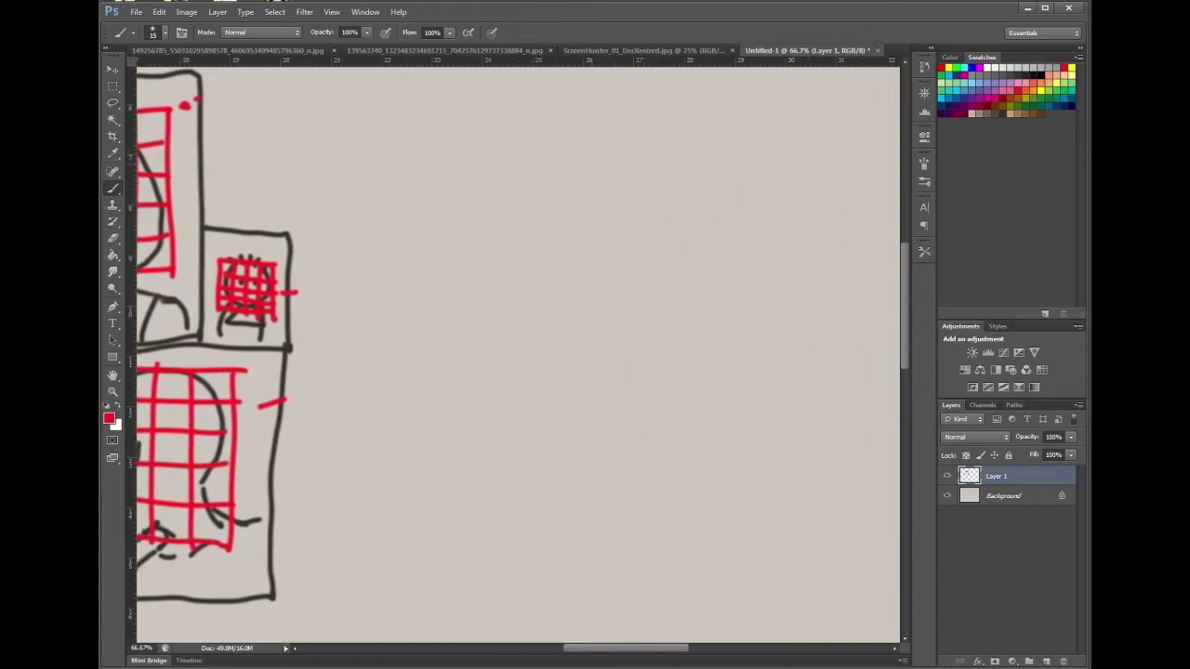
{"action": "left_click_drag", "start_coordinate": [439, 128], "coordinate": [437, 435]}
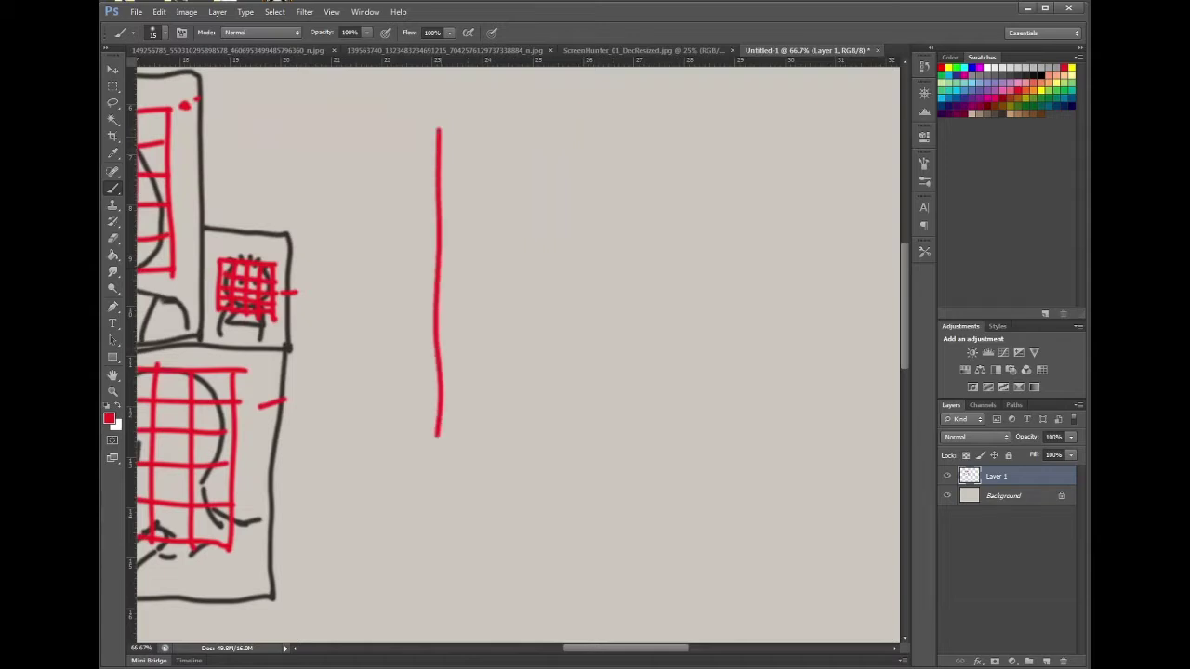
{"action": "left_click_drag", "start_coordinate": [443, 130], "coordinate": [787, 134]}
{"action": "left_click_drag", "start_coordinate": [437, 428], "coordinate": [832, 415]}
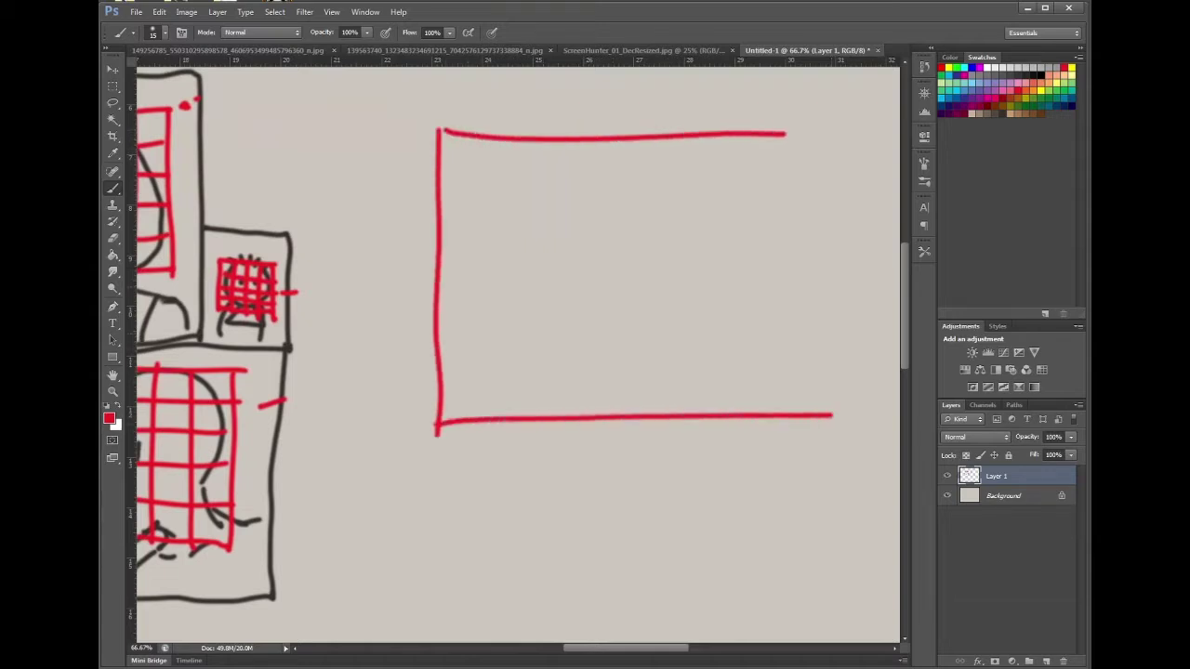
{"action": "left_click_drag", "start_coordinate": [794, 133], "coordinate": [800, 409]}
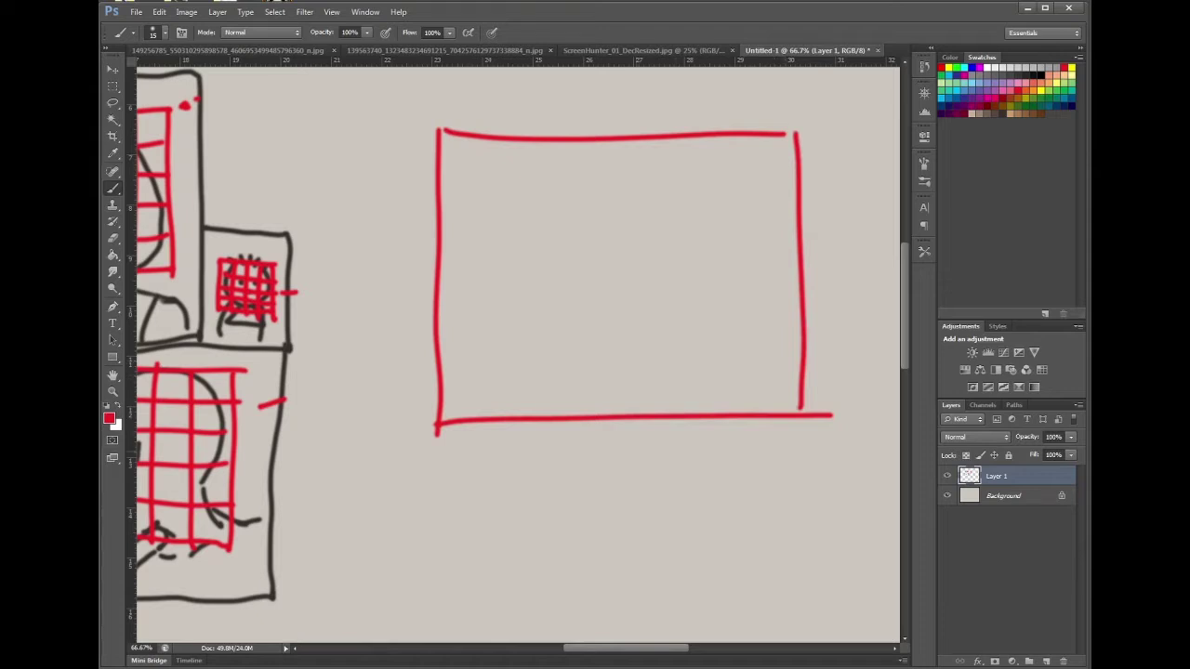
- Draw a red double-headed arrow between the smiling and open-mouthed heads, and a small arrow from the child's frame toward the middle one
{"action": "scroll", "coordinate": [517, 331], "scroll_direction": "left", "scroll_amount": 10}
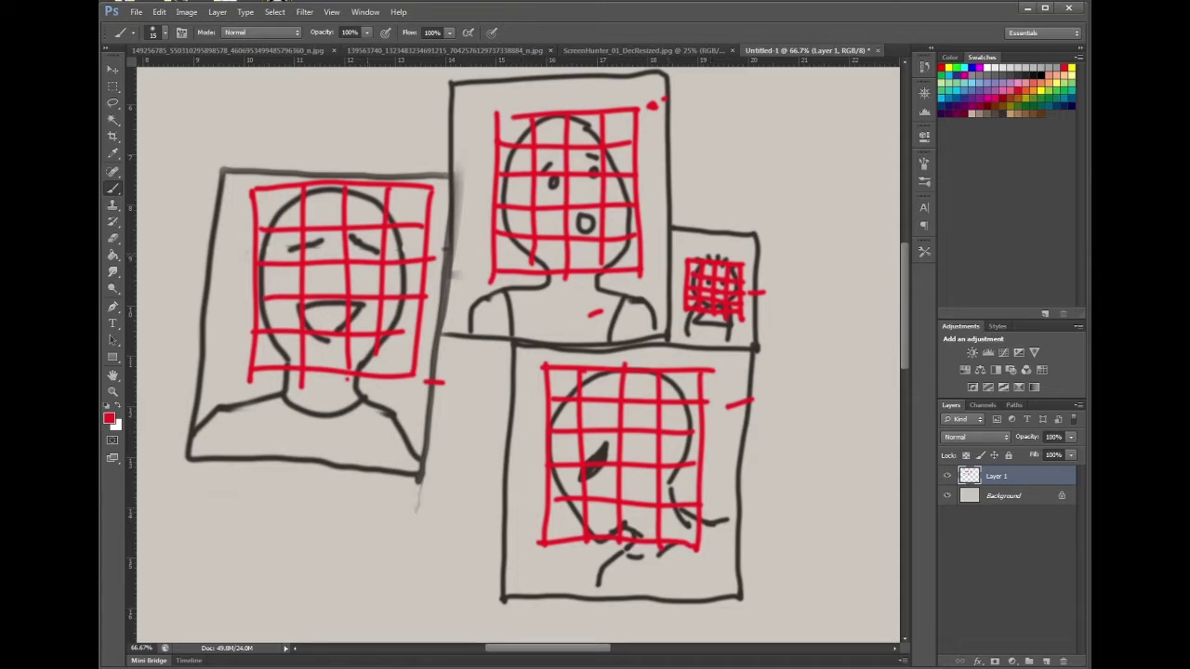
{"action": "left_click_drag", "start_coordinate": [433, 247], "coordinate": [472, 234]}
{"action": "mouse_move", "coordinate": [459, 223]}
{"action": "left_mouse_down"}
{"action": "mouse_move", "coordinate": [474, 233]}
{"action": "mouse_move", "coordinate": [463, 246]}
{"action": "mouse_move", "coordinate": [448, 233]}
{"action": "left_mouse_up"}
{"action": "mouse_move", "coordinate": [673, 264]}
{"action": "left_mouse_down"}
{"action": "mouse_move", "coordinate": [662, 242]}
{"action": "mouse_move", "coordinate": [662, 257]}
{"action": "left_mouse_up"}
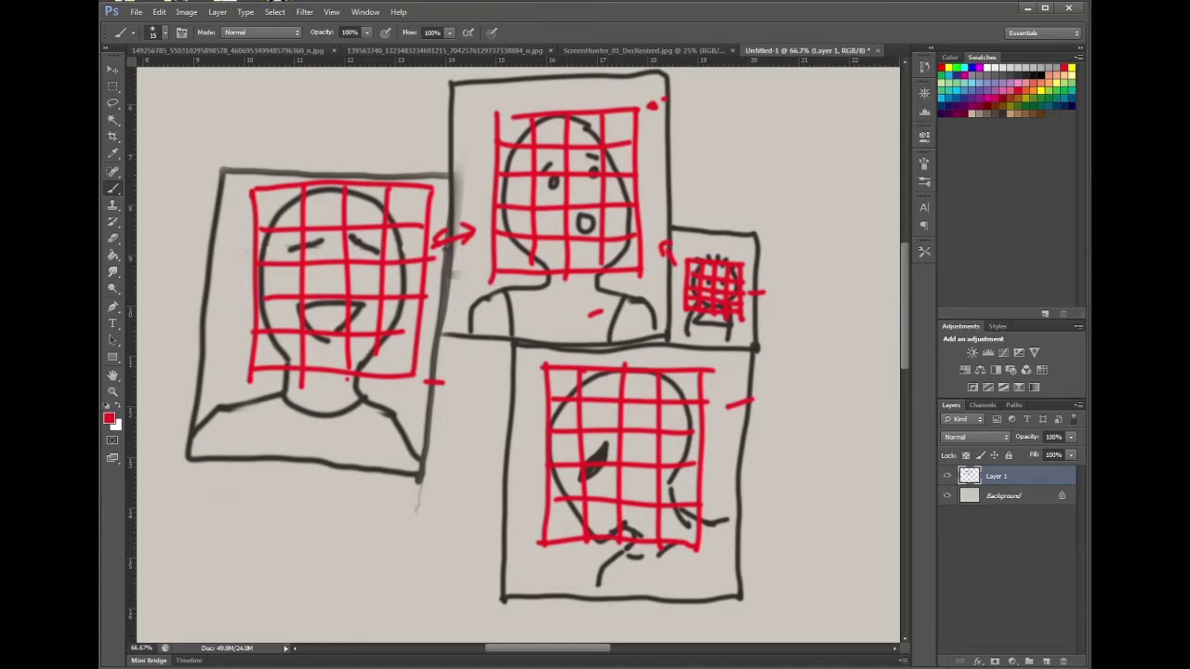
- Sketch an inner red border along the top and upper sides of the large rectangle, with small marks beneath it
{"action": "scroll", "coordinate": [518, 354], "scroll_direction": "right", "scroll_amount": 10}
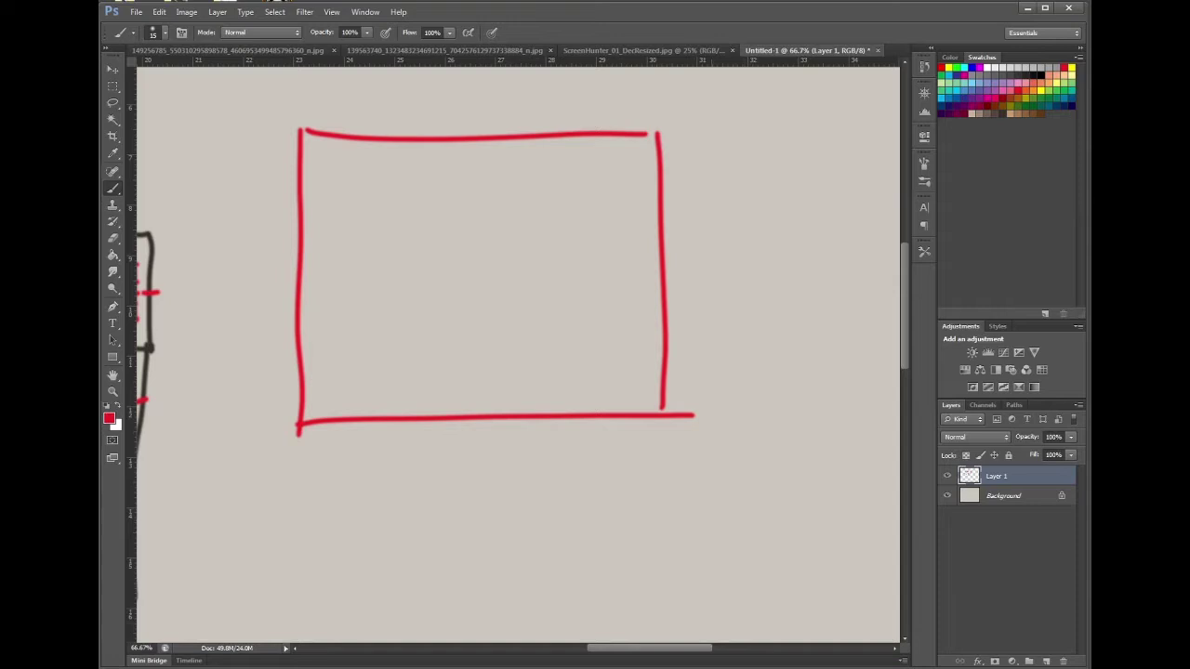
{"action": "mouse_move", "coordinate": [322, 164]}
{"action": "left_mouse_down"}
{"action": "mouse_move", "coordinate": [322, 233]}
{"action": "mouse_move", "coordinate": [325, 164]}
{"action": "mouse_move", "coordinate": [633, 156]}
{"action": "mouse_move", "coordinate": [639, 229]}
{"action": "left_mouse_up"}
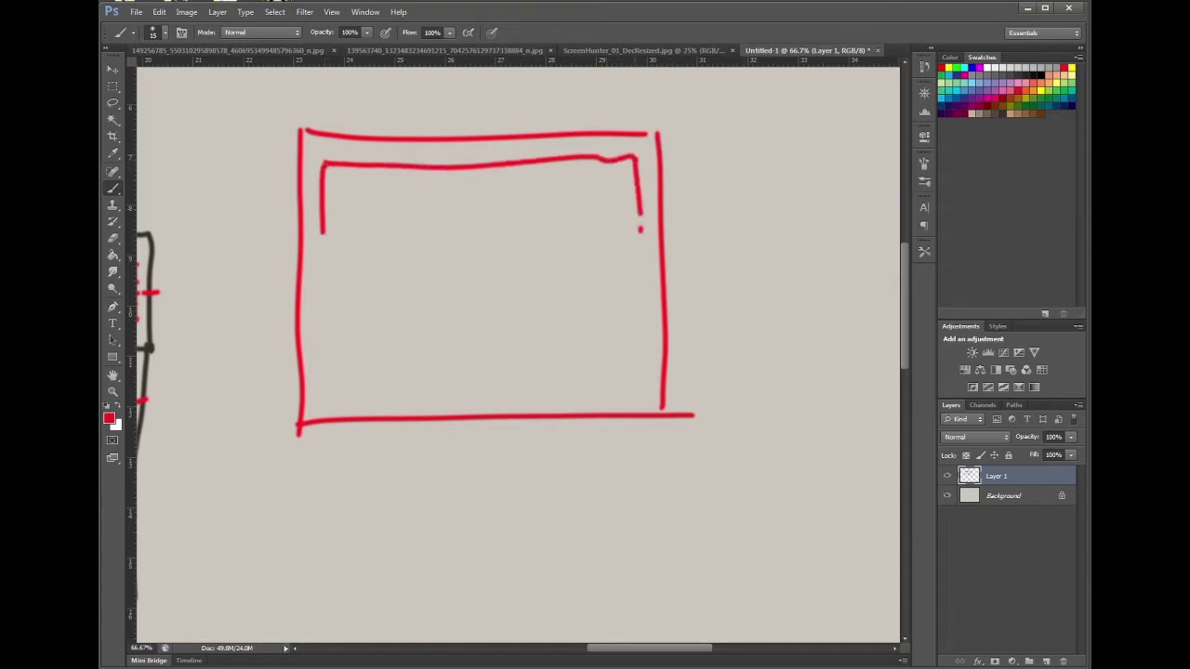
{"action": "scroll", "coordinate": [517, 354], "scroll_direction": "left", "scroll_amount": 10}
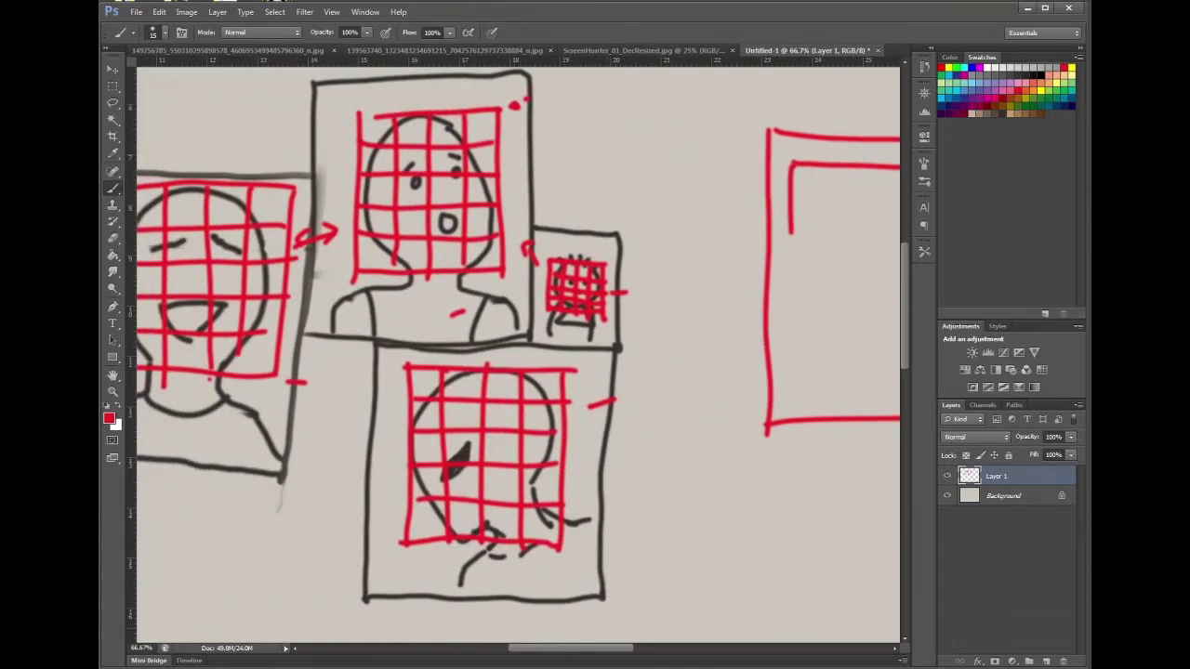
{"action": "scroll", "coordinate": [517, 353], "scroll_direction": "right", "scroll_amount": 7}
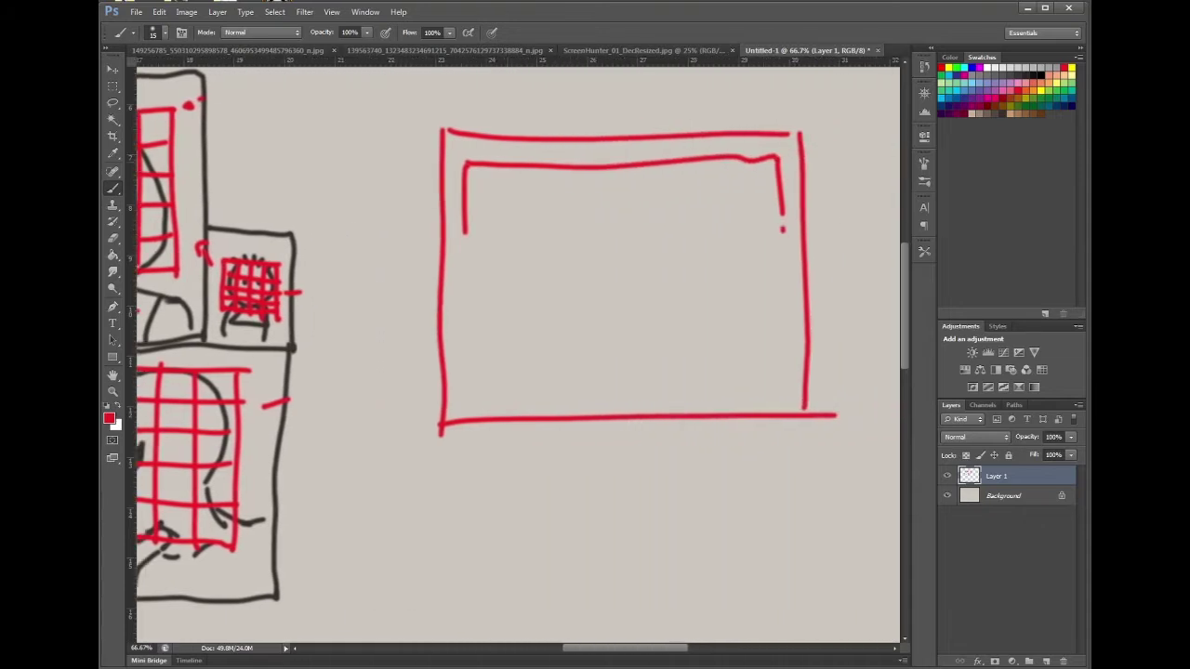
{"action": "mouse_move", "coordinate": [487, 168]}
{"action": "left_mouse_down"}
{"action": "mouse_move", "coordinate": [487, 180]}
{"action": "mouse_move", "coordinate": [575, 183]}
{"action": "left_mouse_up"}
{"action": "left_click_drag", "start_coordinate": [603, 170], "coordinate": [623, 174]}
{"action": "left_click_drag", "start_coordinate": [660, 166], "coordinate": [660, 176]}
- Draw a red line down beside the open-mouthed head's grid, and extend the grid with a row of cells below the chin
{"action": "scroll", "coordinate": [517, 353], "scroll_direction": "left", "scroll_amount": 10}
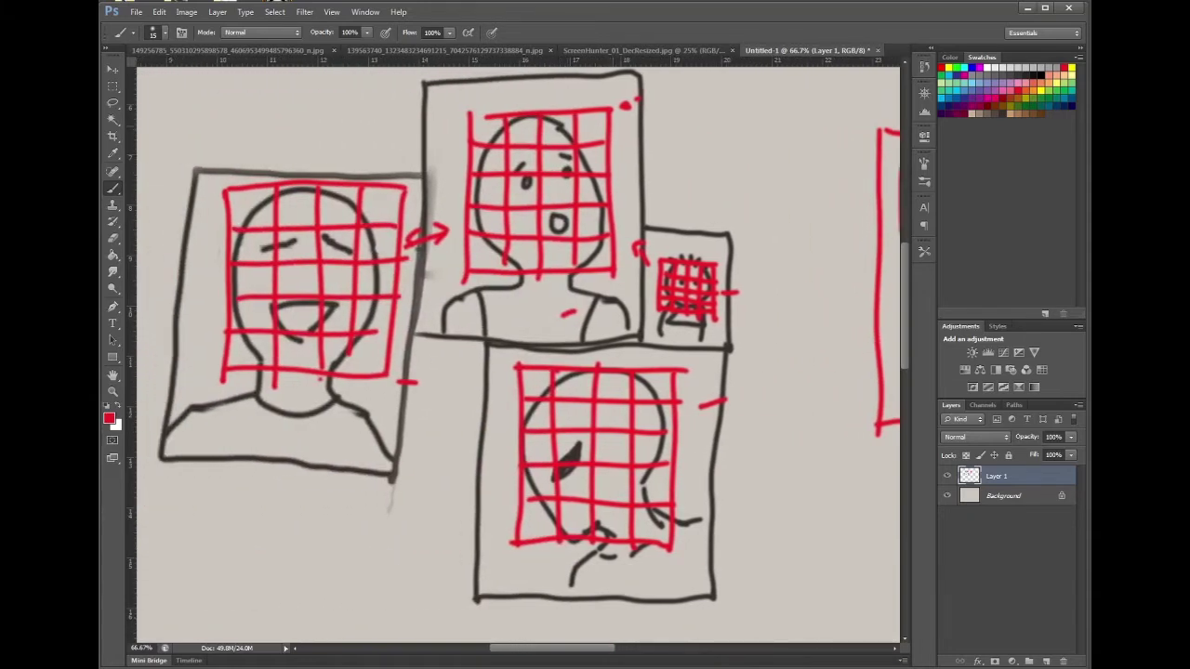
{"action": "left_click_drag", "start_coordinate": [621, 123], "coordinate": [636, 256]}
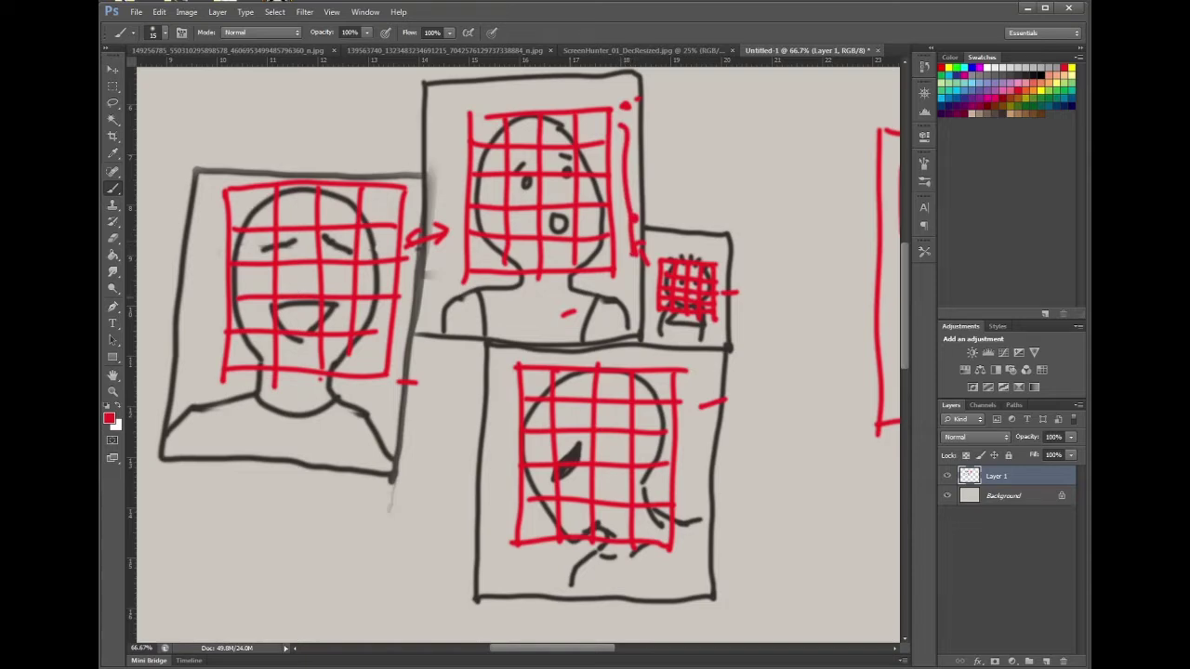
{"action": "mouse_move", "coordinate": [551, 303]}
{"action": "left_mouse_down"}
{"action": "mouse_move", "coordinate": [599, 302]}
{"action": "mouse_move", "coordinate": [571, 303]}
{"action": "left_mouse_up"}
{"action": "left_click_drag", "start_coordinate": [547, 275], "coordinate": [547, 310]}
{"action": "left_click_drag", "start_coordinate": [608, 277], "coordinate": [607, 309]}
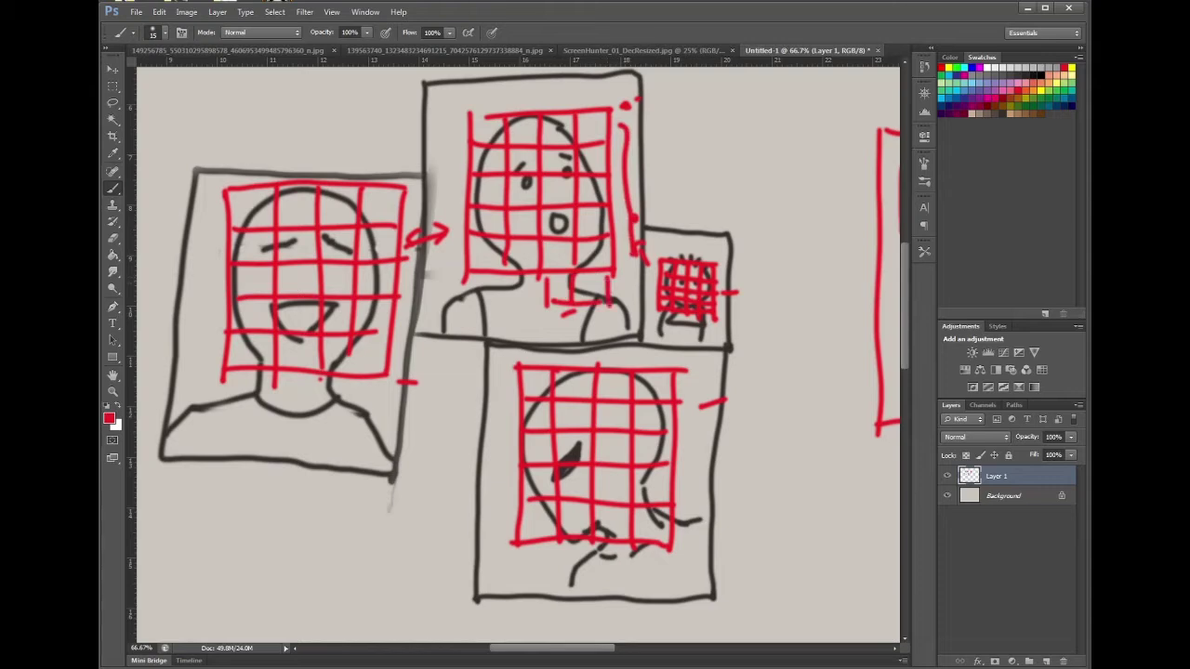
{"action": "mouse_move", "coordinate": [510, 273]}
{"action": "left_mouse_down"}
{"action": "mouse_move", "coordinate": [508, 310]}
{"action": "mouse_move", "coordinate": [474, 307]}
{"action": "mouse_move", "coordinate": [547, 307]}
{"action": "left_mouse_up"}
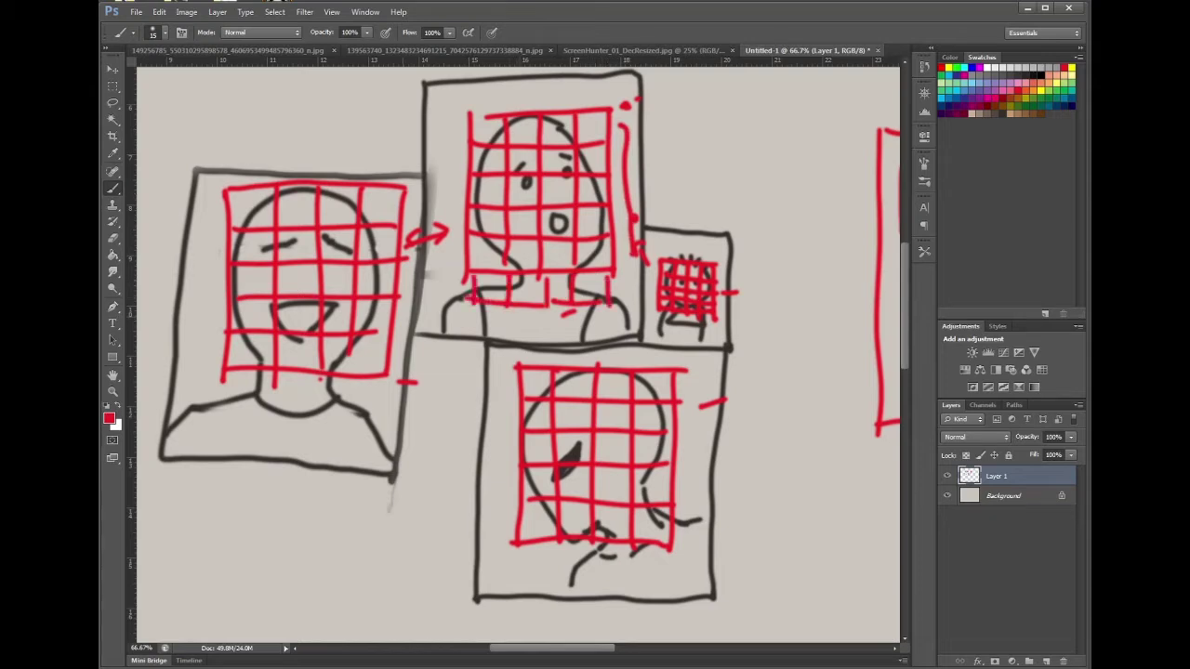
- Draw a small horizontal double-headed arrow and a downward arrow in the gap between the smiling portrait and the lower portrait
{"action": "mouse_move", "coordinate": [423, 353]}
{"action": "left_mouse_down"}
{"action": "mouse_move", "coordinate": [477, 352]}
{"action": "mouse_move", "coordinate": [430, 362]}
{"action": "mouse_move", "coordinate": [462, 365]}
{"action": "left_mouse_up"}
{"action": "mouse_move", "coordinate": [446, 367]}
{"action": "left_mouse_down"}
{"action": "mouse_move", "coordinate": [446, 420]}
{"action": "mouse_move", "coordinate": [455, 402]}
{"action": "left_mouse_up"}
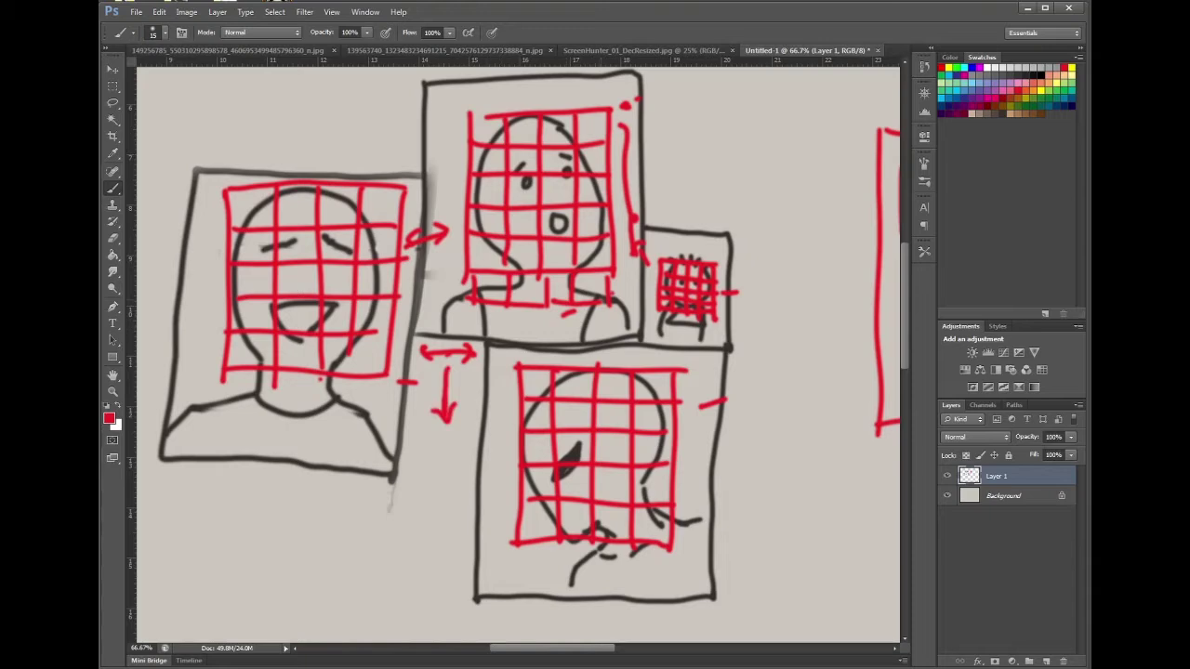
- Close the extra grid row below the open-mouthed head, and add a row of cells above the lower head's grid
{"action": "left_click_drag", "start_coordinate": [483, 304], "coordinate": [594, 299]}
{"action": "mouse_move", "coordinate": [517, 337]}
{"action": "left_mouse_down"}
{"action": "mouse_move", "coordinate": [546, 336]}
{"action": "mouse_move", "coordinate": [553, 360]}
{"action": "mouse_move", "coordinate": [511, 369]}
{"action": "mouse_move", "coordinate": [597, 338]}
{"action": "left_mouse_up"}
{"action": "mouse_move", "coordinate": [596, 342]}
{"action": "left_mouse_down"}
{"action": "mouse_move", "coordinate": [595, 363]}
{"action": "mouse_move", "coordinate": [639, 337]}
{"action": "left_mouse_up"}
{"action": "left_click_drag", "start_coordinate": [632, 344], "coordinate": [632, 368]}
{"action": "mouse_move", "coordinate": [639, 338]}
{"action": "left_mouse_down"}
{"action": "mouse_move", "coordinate": [666, 338]}
{"action": "mouse_move", "coordinate": [665, 368]}
{"action": "left_mouse_up"}
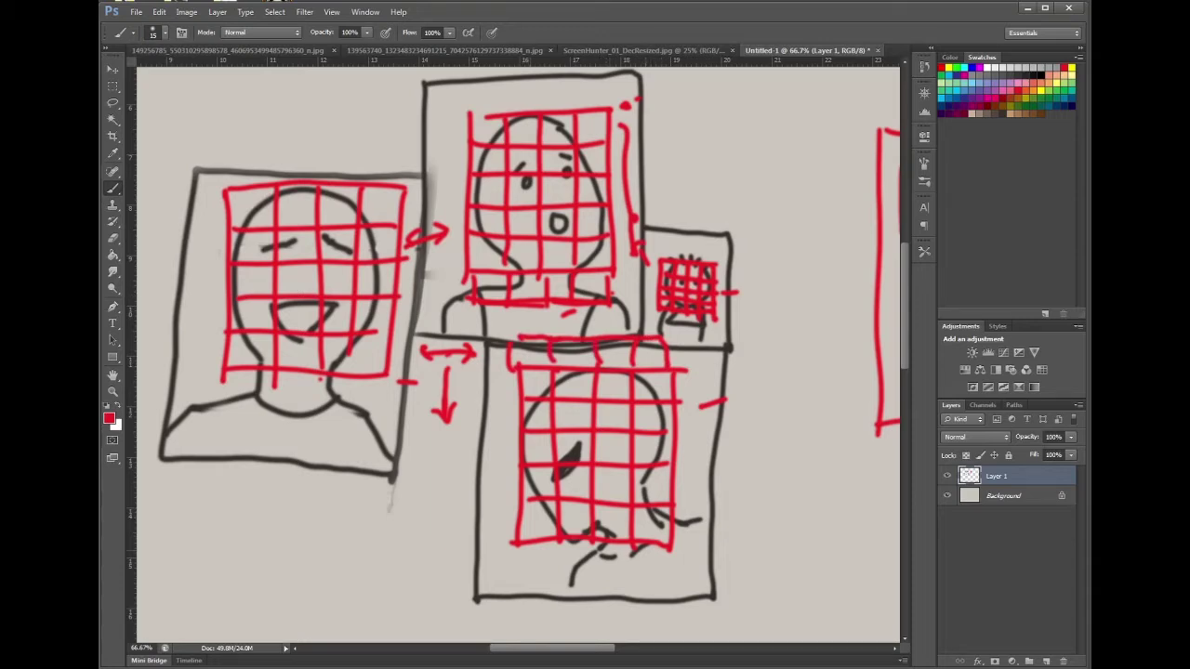
- Extend the lower portrait's grid with a row of red cells beneath the chin
{"action": "left_click_drag", "start_coordinate": [516, 569], "coordinate": [667, 586]}
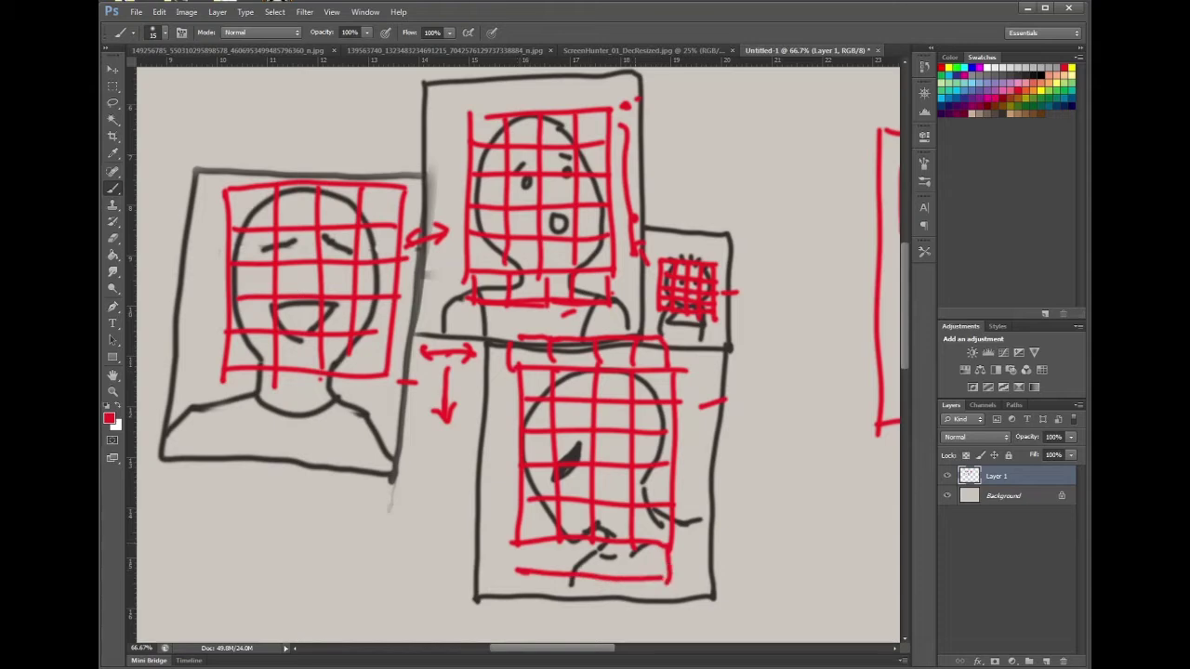
{"action": "left_click_drag", "start_coordinate": [633, 543], "coordinate": [635, 577]}
{"action": "mouse_move", "coordinate": [593, 541]}
{"action": "left_mouse_down"}
{"action": "mouse_move", "coordinate": [595, 576]}
{"action": "mouse_move", "coordinate": [523, 569]}
{"action": "left_mouse_up"}
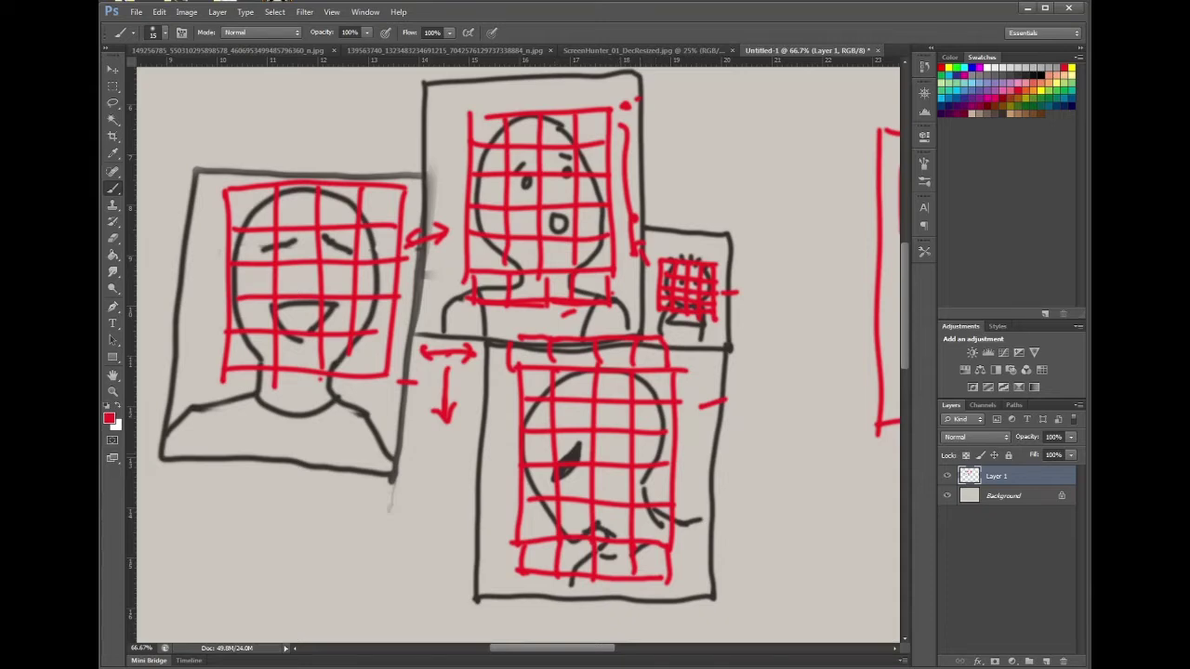
- Complete the horizontal ruler strip inside the large red rectangle, and draw a vertical scale with tick marks down from its end
{"action": "scroll", "coordinate": [516, 354], "scroll_direction": "right", "scroll_amount": 10}
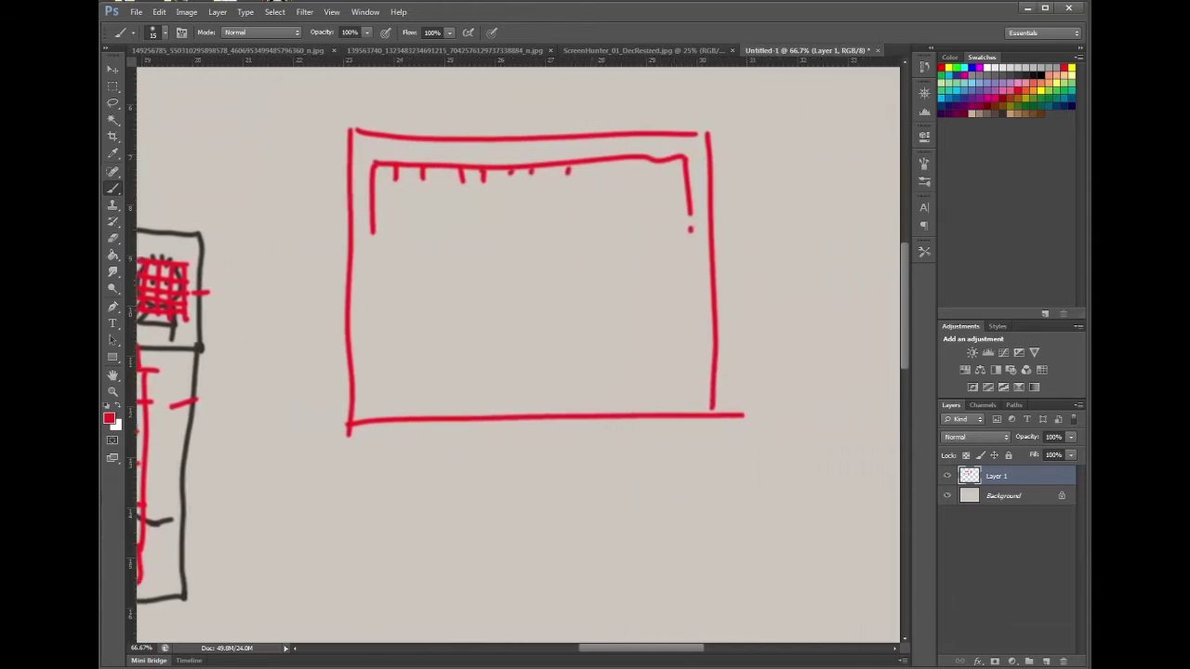
{"action": "mouse_move", "coordinate": [586, 171]}
{"action": "left_mouse_down"}
{"action": "mouse_move", "coordinate": [587, 396]}
{"action": "mouse_move", "coordinate": [610, 393]}
{"action": "mouse_move", "coordinate": [607, 163]}
{"action": "left_mouse_up"}
{"action": "mouse_move", "coordinate": [383, 173]}
{"action": "left_mouse_down"}
{"action": "mouse_move", "coordinate": [573, 178]}
{"action": "mouse_move", "coordinate": [601, 195]}
{"action": "mouse_move", "coordinate": [606, 251]}
{"action": "left_mouse_up"}
{"action": "mouse_move", "coordinate": [595, 283]}
{"action": "left_mouse_down"}
{"action": "mouse_move", "coordinate": [607, 282]}
{"action": "mouse_move", "coordinate": [600, 316]}
{"action": "left_mouse_up"}
{"action": "left_click_drag", "start_coordinate": [596, 344], "coordinate": [600, 344]}
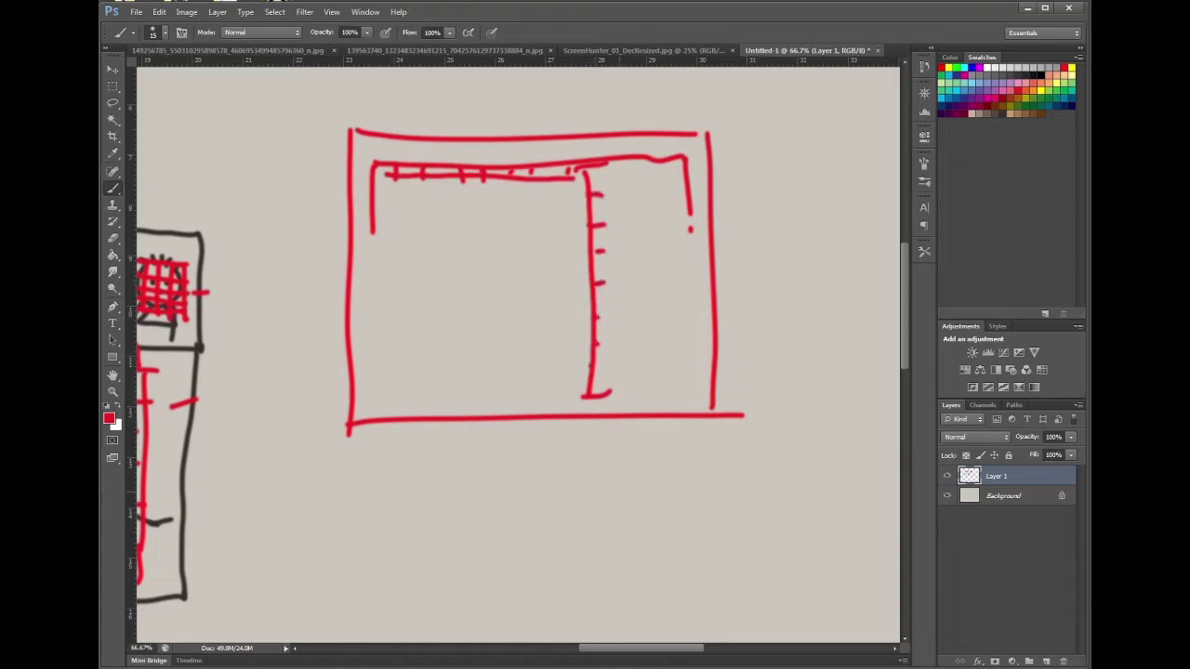
- Add small red marks at the smiling head's mouth and its grid's outer edge, and near the lower corner of the open-mouthed head's grid
{"action": "scroll", "coordinate": [517, 353], "scroll_direction": "left", "scroll_amount": 5}
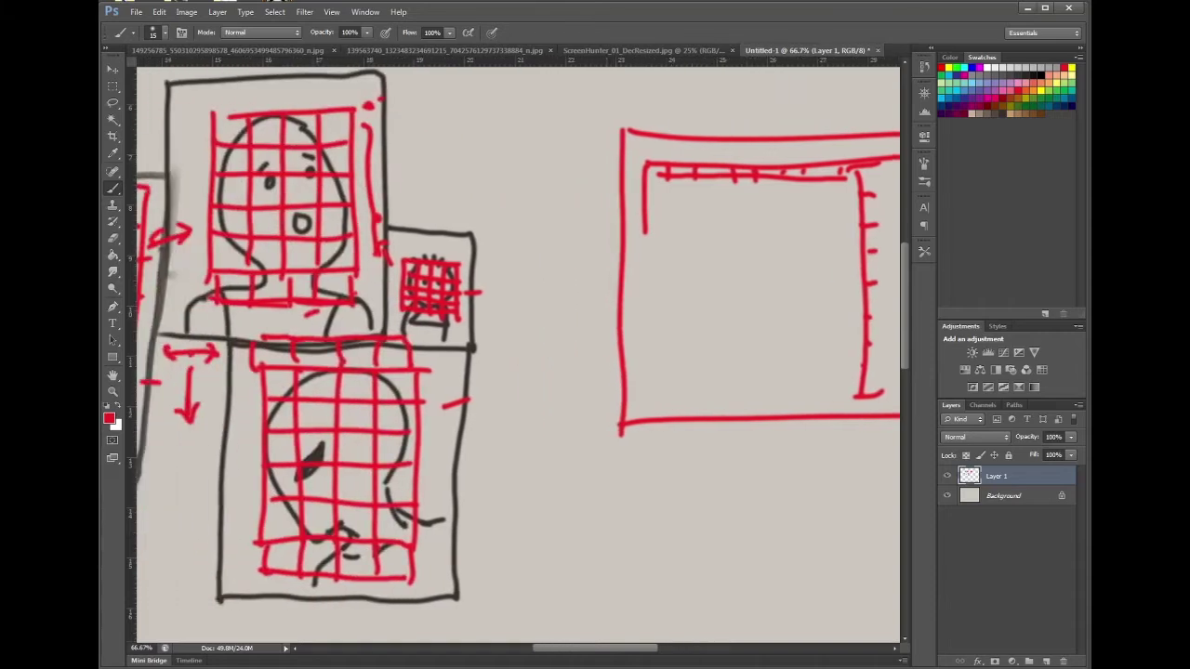
{"action": "scroll", "coordinate": [517, 354], "scroll_direction": "right", "scroll_amount": 5}
{"action": "scroll", "coordinate": [517, 353], "scroll_direction": "left", "scroll_amount": 9}
{"action": "scroll", "coordinate": [517, 354], "scroll_direction": "right", "scroll_amount": 5}
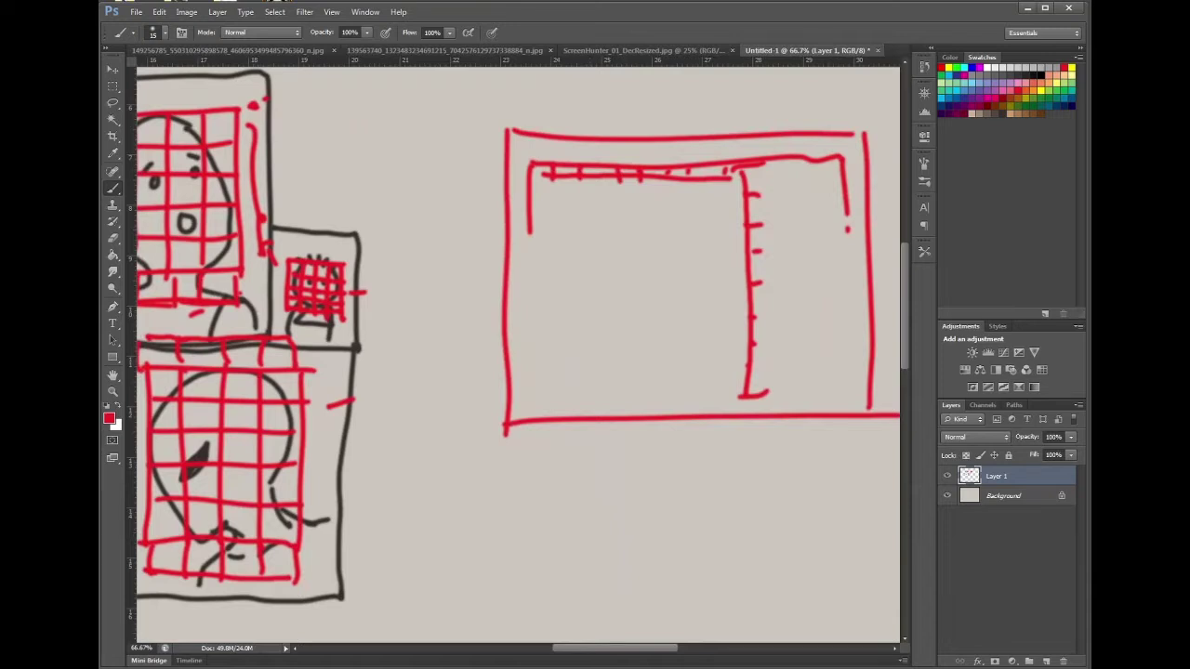
{"action": "scroll", "coordinate": [516, 353], "scroll_direction": "left", "scroll_amount": 4}
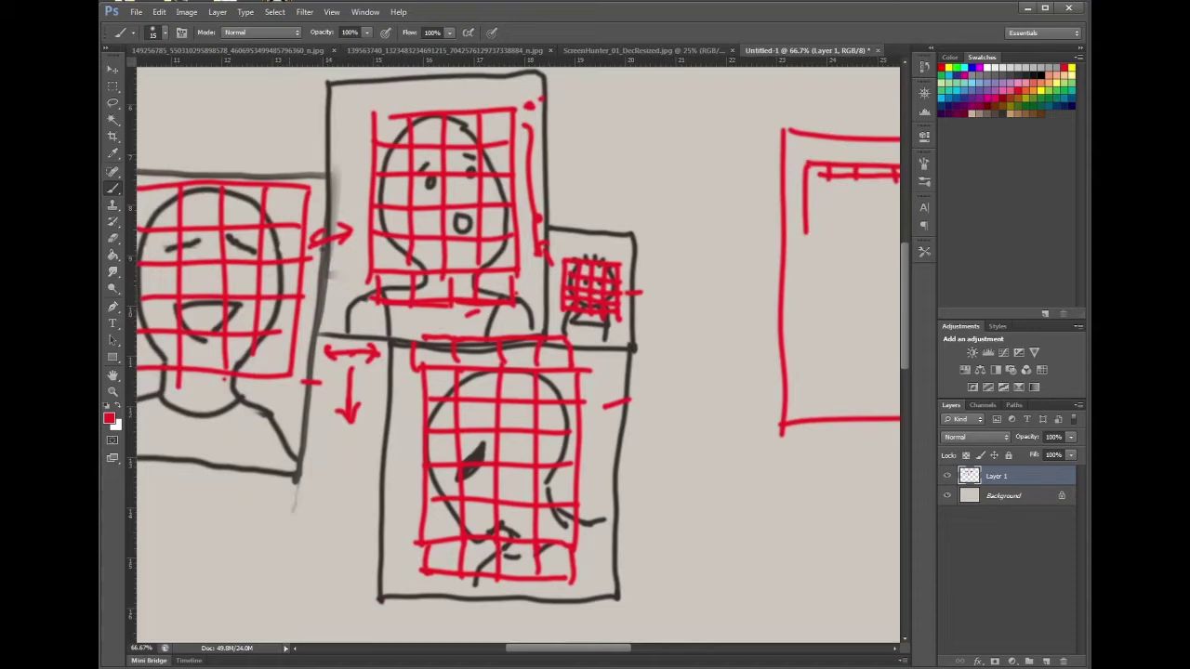
{"action": "scroll", "coordinate": [517, 353], "scroll_direction": "left", "scroll_amount": 2}
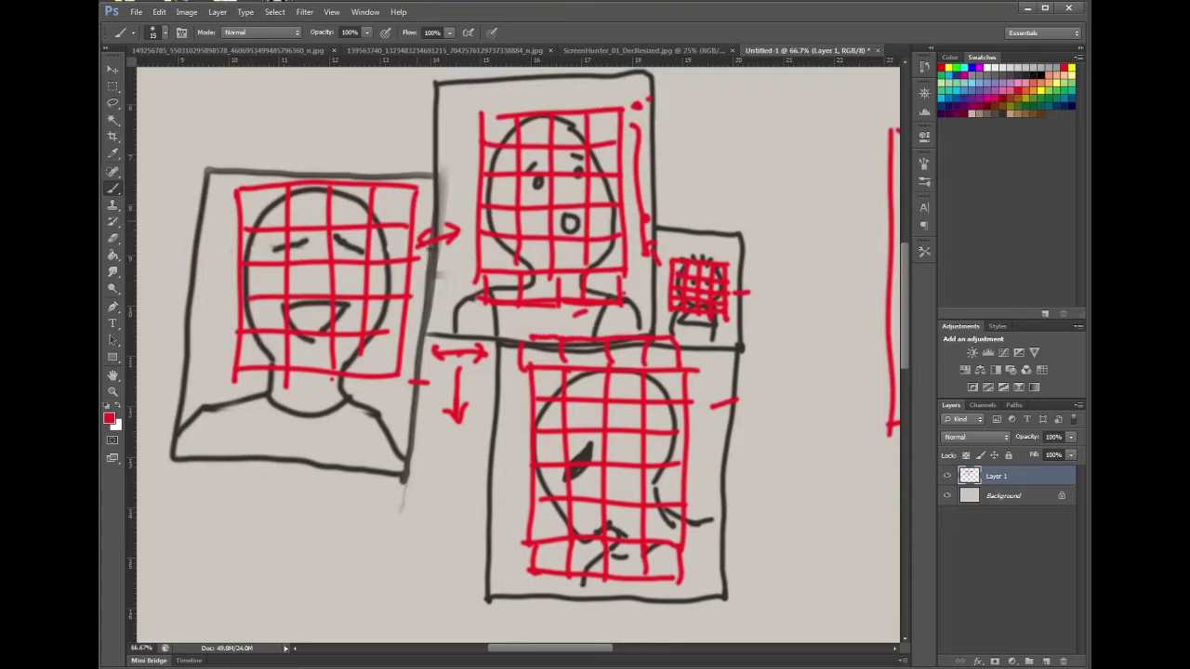
{"action": "left_click_drag", "start_coordinate": [363, 287], "coordinate": [350, 294]}
{"action": "left_click_drag", "start_coordinate": [420, 264], "coordinate": [411, 269]}
{"action": "left_click_drag", "start_coordinate": [483, 259], "coordinate": [490, 259]}
{"action": "left_click", "coordinate": [398, 287]}
- Draw a long red arrow from the smiling portrait to the large rectangle, and a short line extending outward from the open-mouthed portrait's frame
{"action": "scroll", "coordinate": [517, 353], "scroll_direction": "right", "scroll_amount": 10}
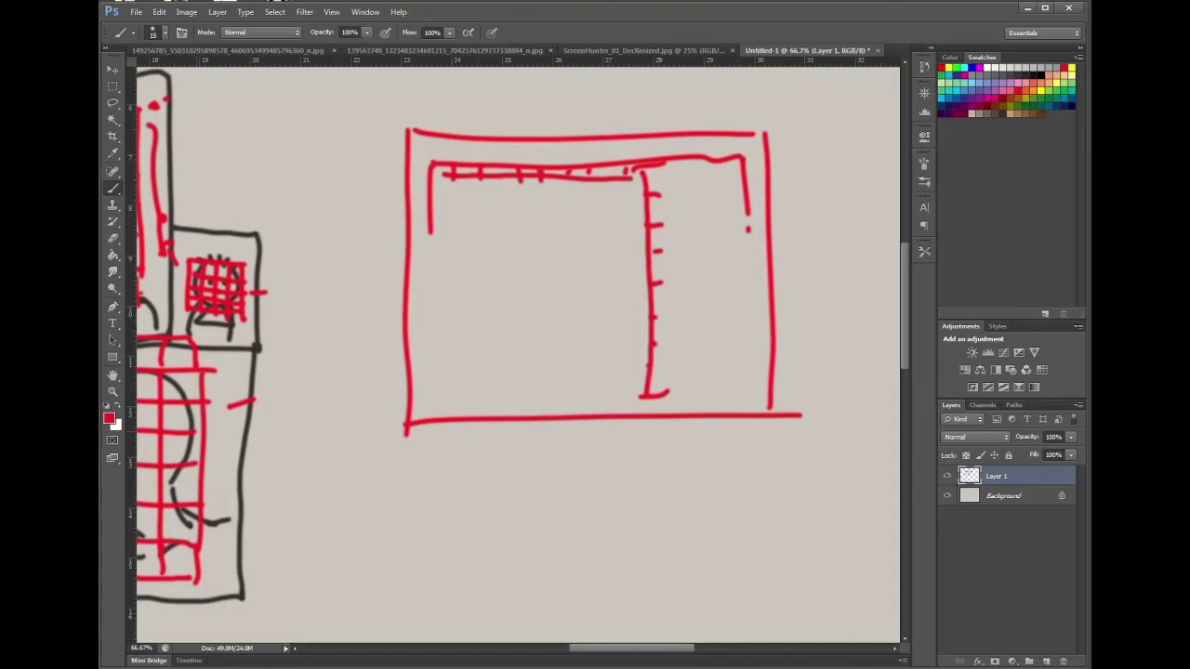
{"action": "scroll", "coordinate": [517, 353], "scroll_direction": "left", "scroll_amount": 8}
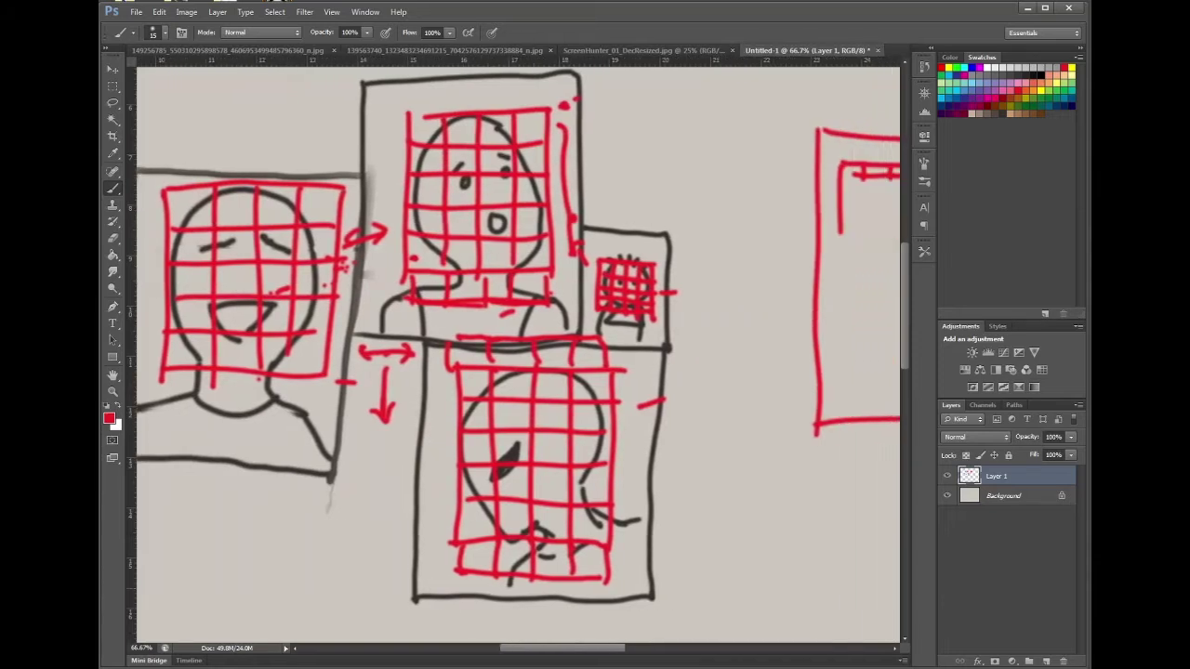
{"action": "mouse_move", "coordinate": [303, 363]}
{"action": "left_mouse_down"}
{"action": "mouse_move", "coordinate": [801, 346]}
{"action": "mouse_move", "coordinate": [797, 376]}
{"action": "left_mouse_up"}
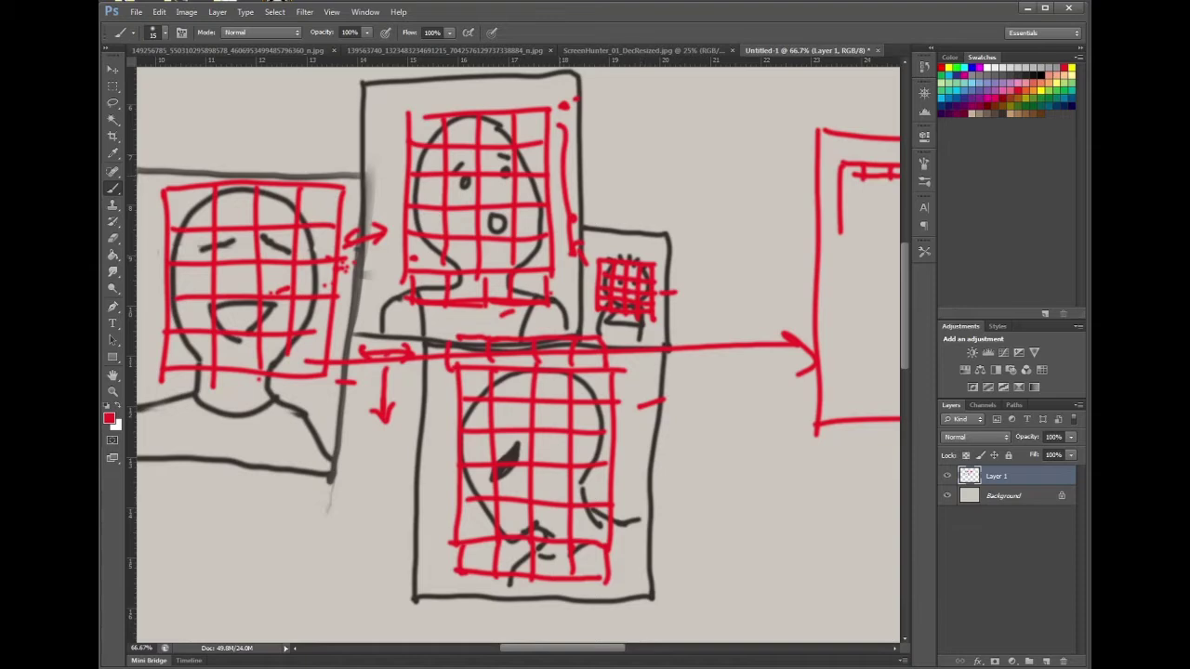
{"action": "left_click_drag", "start_coordinate": [582, 174], "coordinate": [632, 174]}
{"action": "left_click_drag", "start_coordinate": [655, 269], "coordinate": [655, 279]}
- Write the number 17 in red beside the upper end of the vertical scale in the large rectangle
{"action": "scroll", "coordinate": [518, 354], "scroll_direction": "right", "scroll_amount": 1}
{"action": "scroll", "coordinate": [517, 353], "scroll_direction": "right", "scroll_amount": 10}
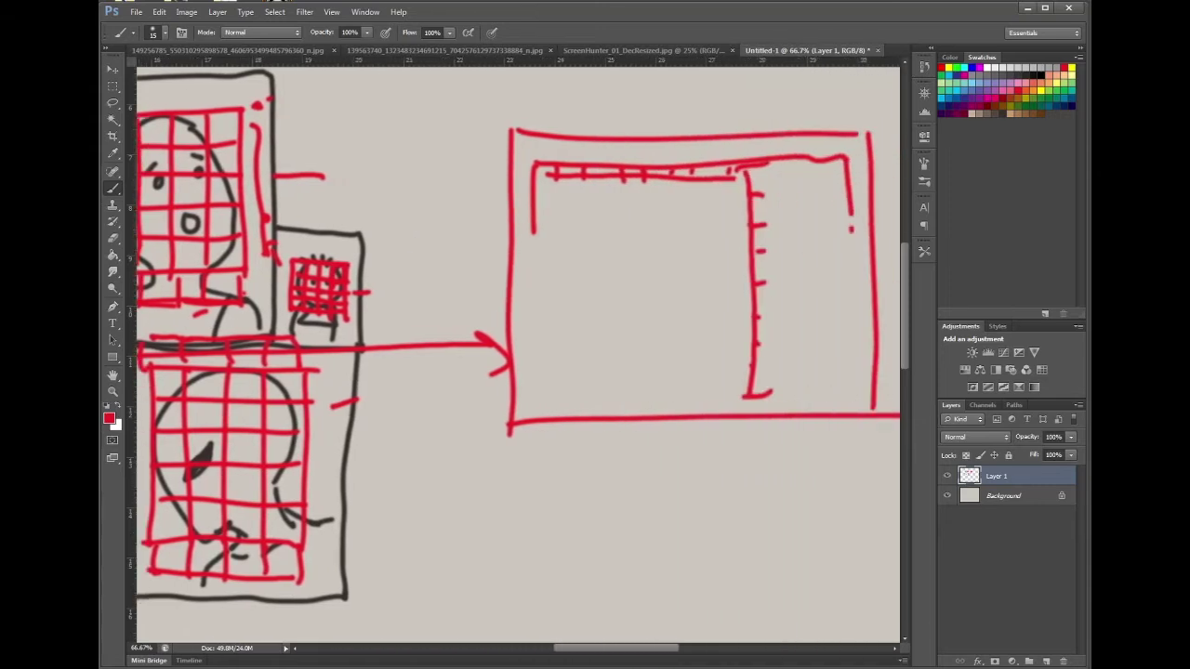
{"action": "left_click_drag", "start_coordinate": [637, 167], "coordinate": [635, 199]}
{"action": "left_click_drag", "start_coordinate": [619, 200], "coordinate": [645, 196]}
{"action": "left_click_drag", "start_coordinate": [651, 174], "coordinate": [659, 200]}
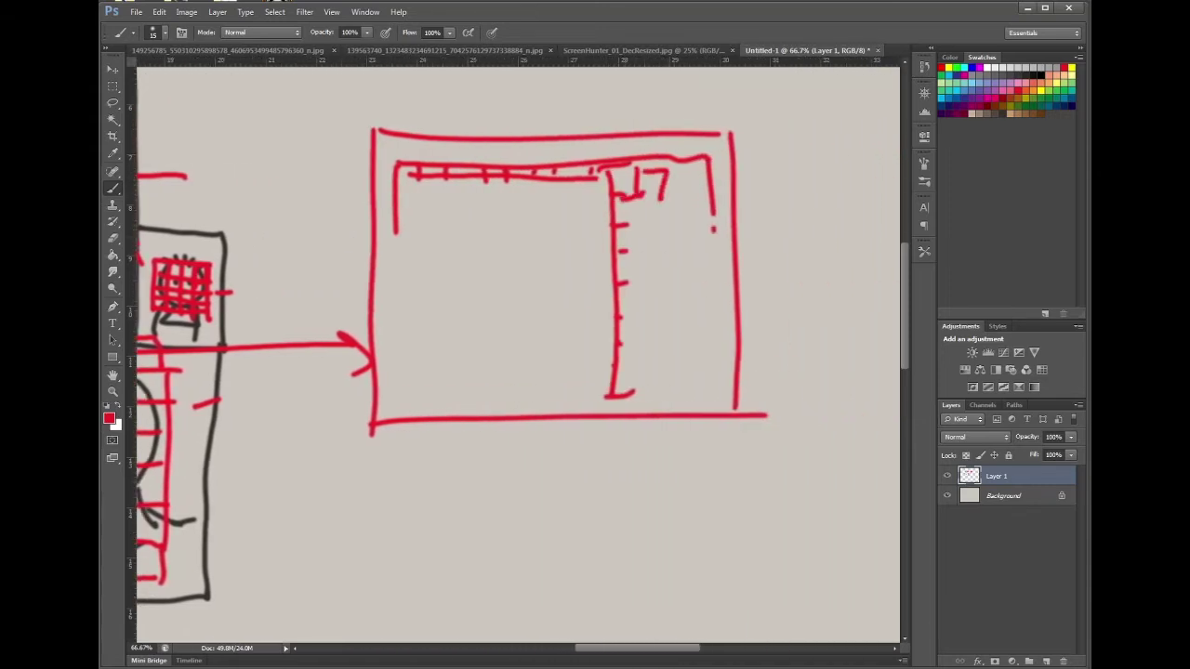
- Box in the number 17, and add short tick marks above it across the rectangle's inner border
{"action": "scroll", "coordinate": [518, 353], "scroll_direction": "left", "scroll_amount": 10}
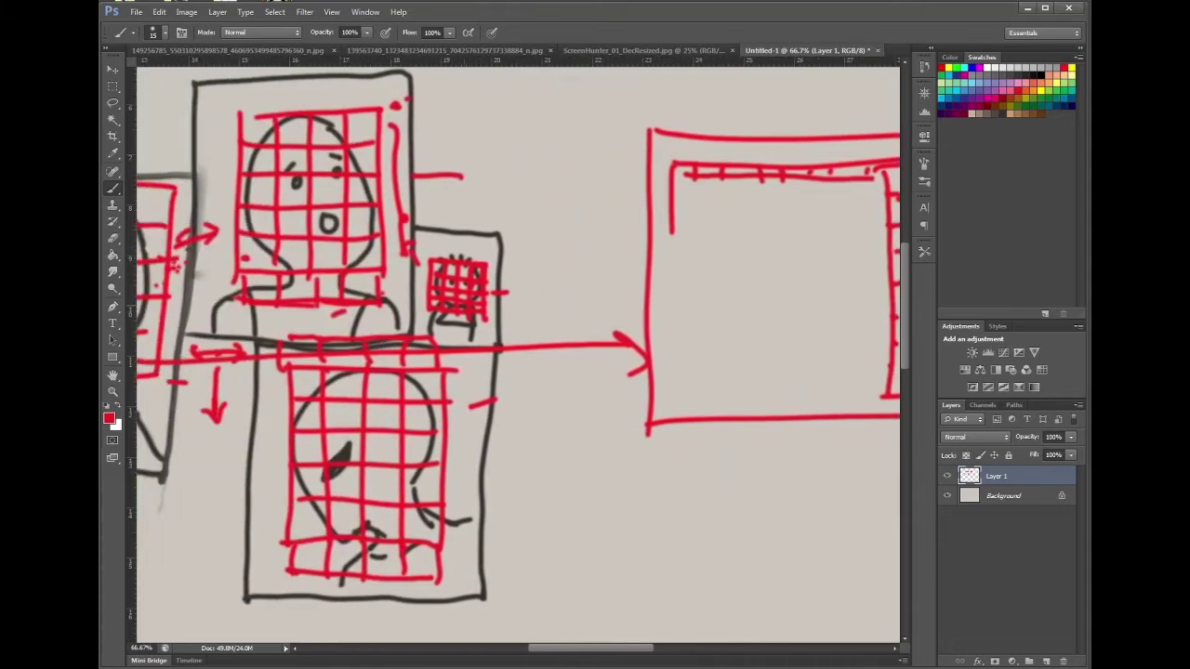
{"action": "scroll", "coordinate": [518, 353], "scroll_direction": "right", "scroll_amount": 5}
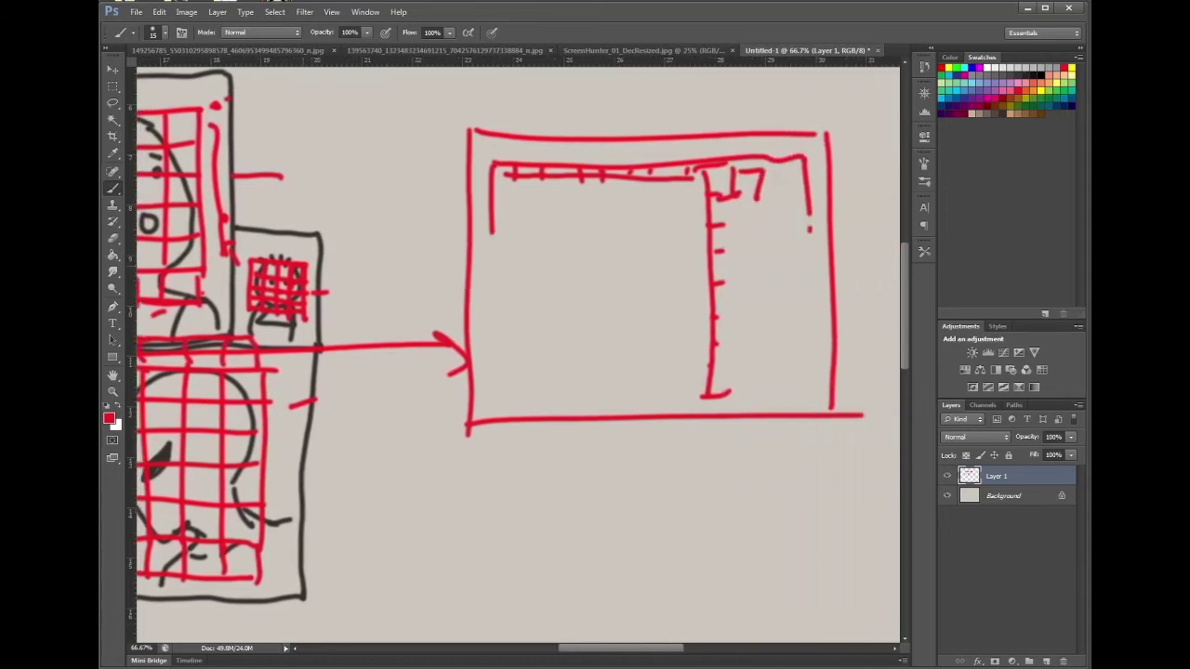
{"action": "mouse_move", "coordinate": [708, 192]}
{"action": "left_mouse_down"}
{"action": "mouse_move", "coordinate": [733, 166]}
{"action": "mouse_move", "coordinate": [735, 191]}
{"action": "mouse_move", "coordinate": [758, 172]}
{"action": "mouse_move", "coordinate": [721, 189]}
{"action": "left_mouse_up"}
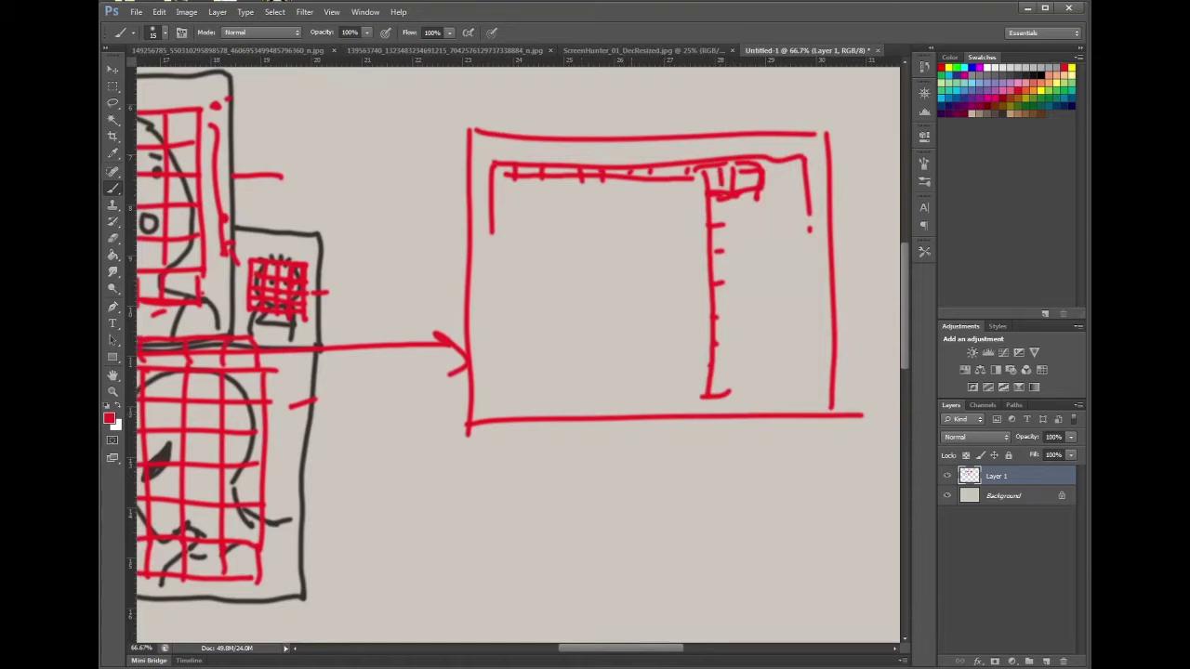
{"action": "mouse_move", "coordinate": [697, 143]}
{"action": "left_mouse_down"}
{"action": "mouse_move", "coordinate": [698, 159]}
{"action": "mouse_move", "coordinate": [755, 156]}
{"action": "left_mouse_up"}
{"action": "left_click_drag", "start_coordinate": [800, 142], "coordinate": [800, 148]}
- Write the measurements "3cm", "30mm" and "20mm" in red below the large rectangle
{"action": "mouse_move", "coordinate": [507, 479]}
{"action": "left_mouse_down"}
{"action": "mouse_move", "coordinate": [505, 496]}
{"action": "mouse_move", "coordinate": [527, 497]}
{"action": "left_mouse_up"}
{"action": "left_click_drag", "start_coordinate": [541, 497], "coordinate": [567, 497]}
{"action": "mouse_move", "coordinate": [504, 530]}
{"action": "left_mouse_down"}
{"action": "mouse_move", "coordinate": [502, 553]}
{"action": "mouse_move", "coordinate": [529, 533]}
{"action": "mouse_move", "coordinate": [564, 554]}
{"action": "mouse_move", "coordinate": [618, 542]}
{"action": "mouse_move", "coordinate": [638, 551]}
{"action": "mouse_move", "coordinate": [639, 537]}
{"action": "mouse_move", "coordinate": [699, 552]}
{"action": "left_mouse_up"}
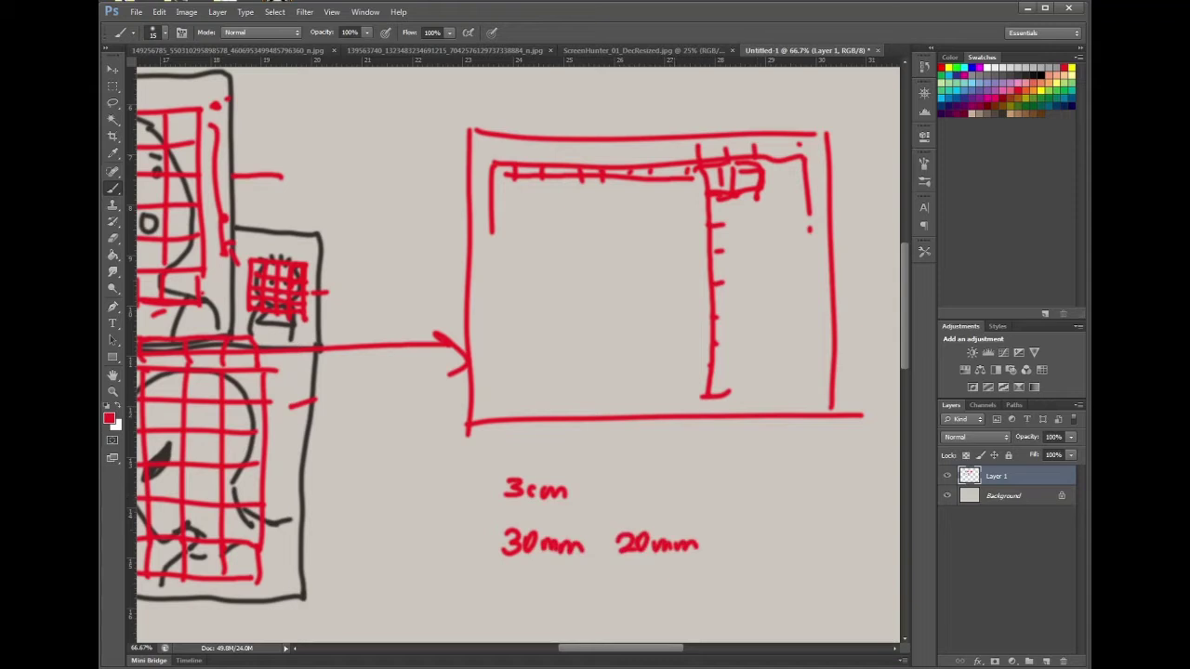
- Add marks over the boxed number, and draw a red rectangle beside the open-mouthed portrait, overlapping the child's frame
{"action": "mouse_move", "coordinate": [723, 172]}
{"action": "left_mouse_down"}
{"action": "mouse_move", "coordinate": [730, 189]}
{"action": "mouse_move", "coordinate": [782, 183]}
{"action": "left_mouse_up"}
{"action": "mouse_move", "coordinate": [226, 156]}
{"action": "left_mouse_down"}
{"action": "mouse_move", "coordinate": [340, 146]}
{"action": "mouse_move", "coordinate": [316, 271]}
{"action": "mouse_move", "coordinate": [226, 255]}
{"action": "mouse_move", "coordinate": [224, 160]}
{"action": "left_mouse_up"}
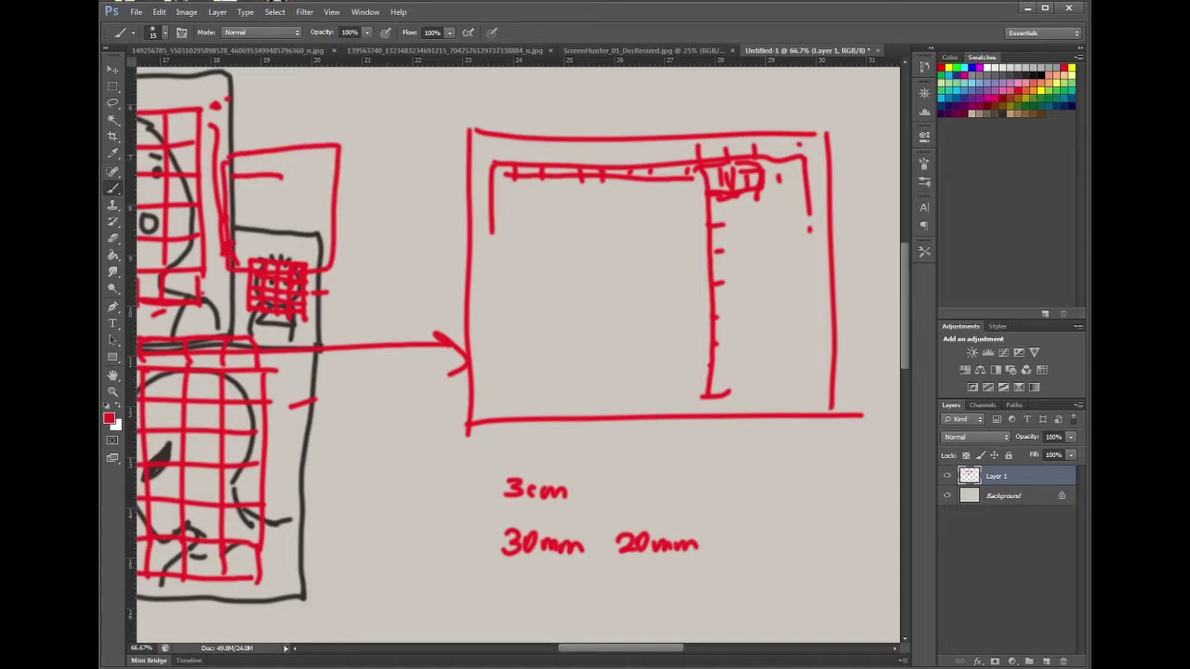
- Show only the Background layer of the short-haired woman's photo, and view the other two portrait photos
{"action": "scroll", "coordinate": [517, 333], "scroll_direction": "left", "scroll_amount": 6}
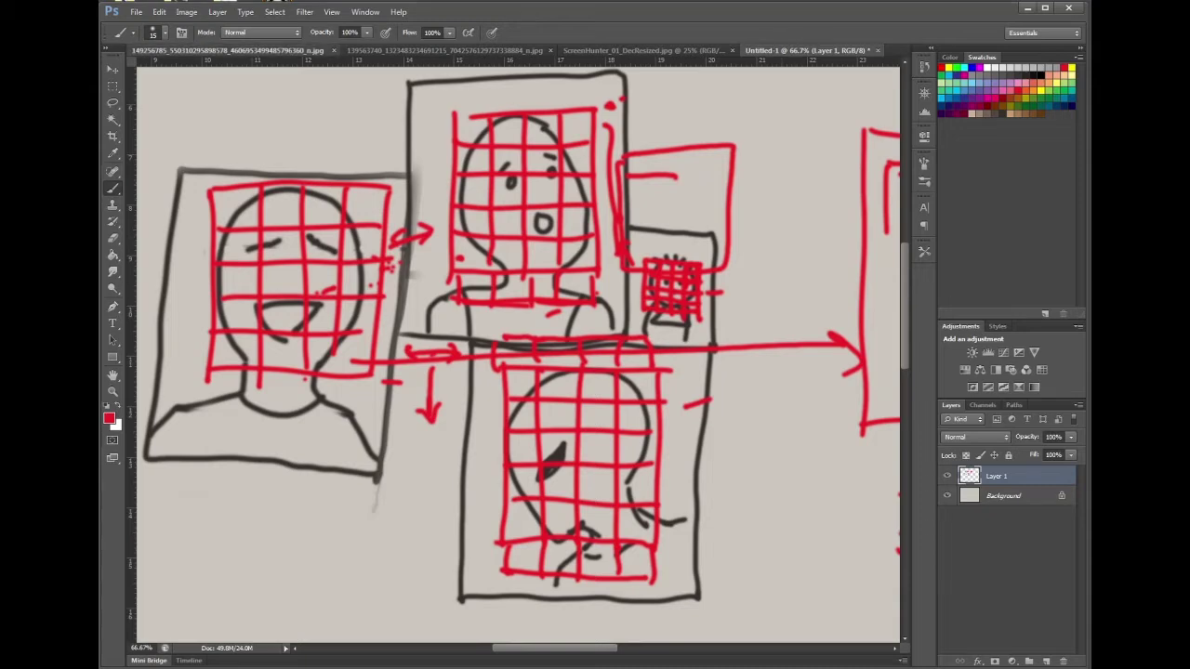
{"action": "key", "text": "ctrl+Tab"}
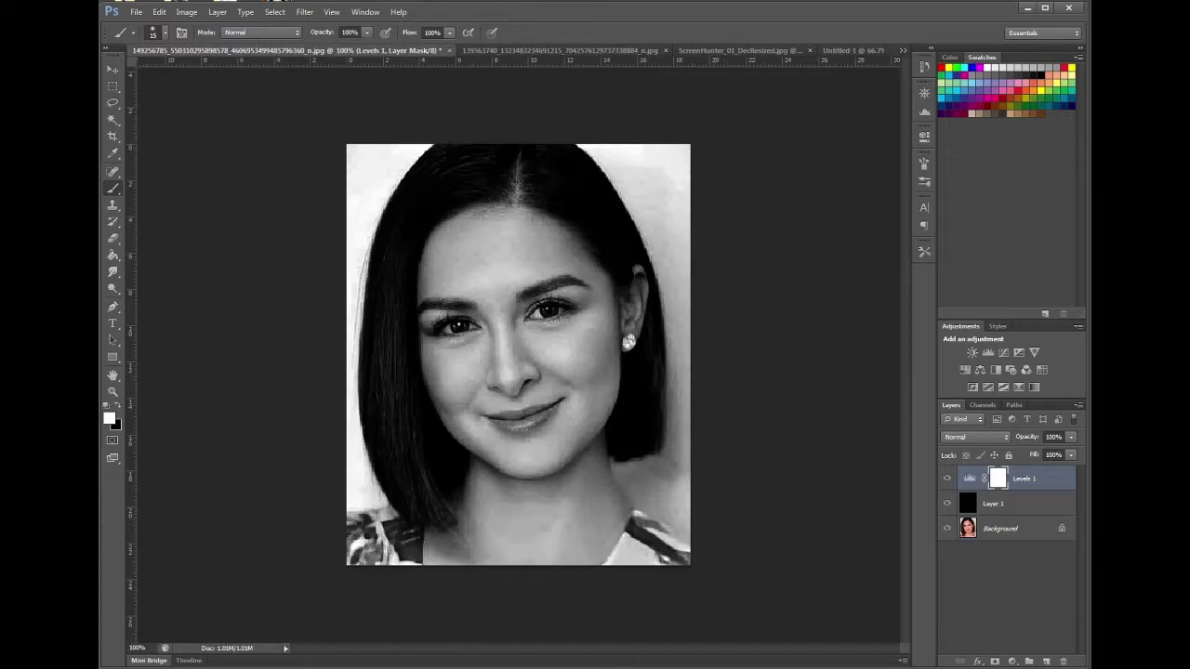
{"action": "left_click", "coordinate": [946, 528], "text": "alt"}
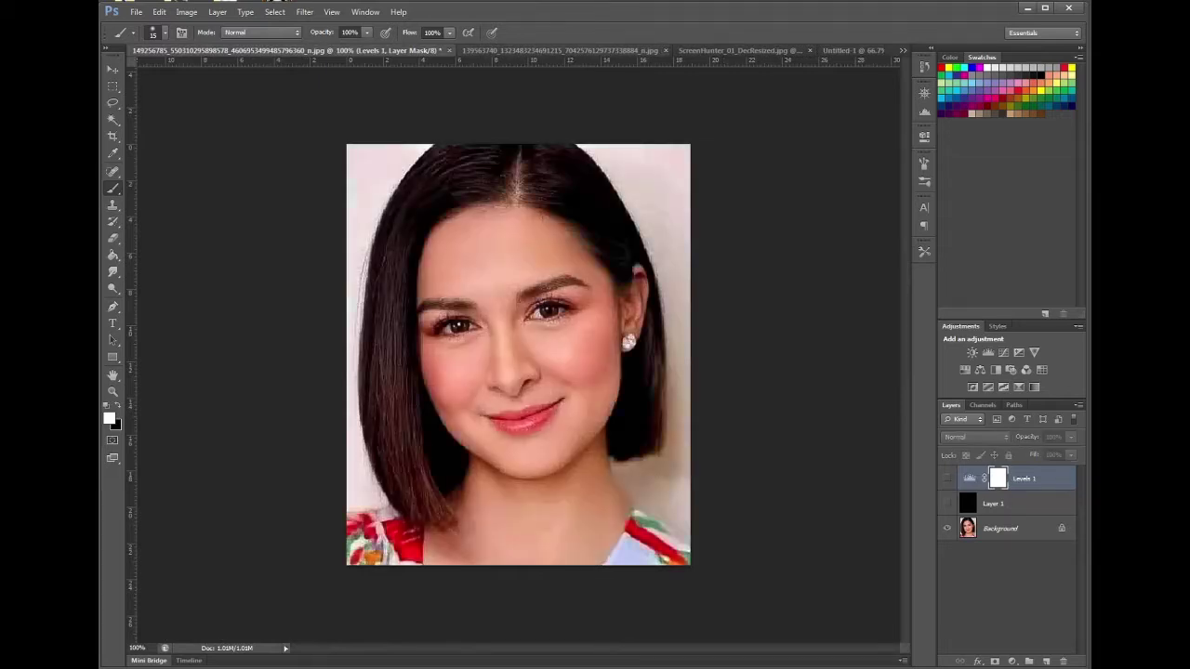
{"action": "key", "text": "ctrl+Tab"}
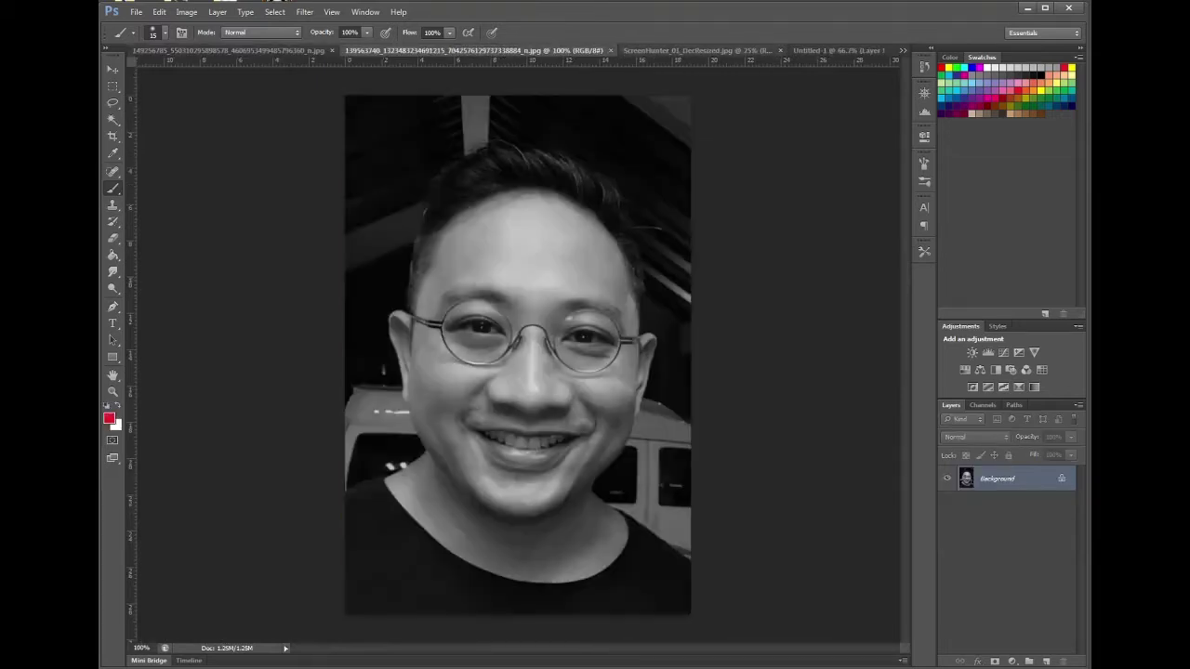
{"action": "key", "text": "ctrl+Tab"}
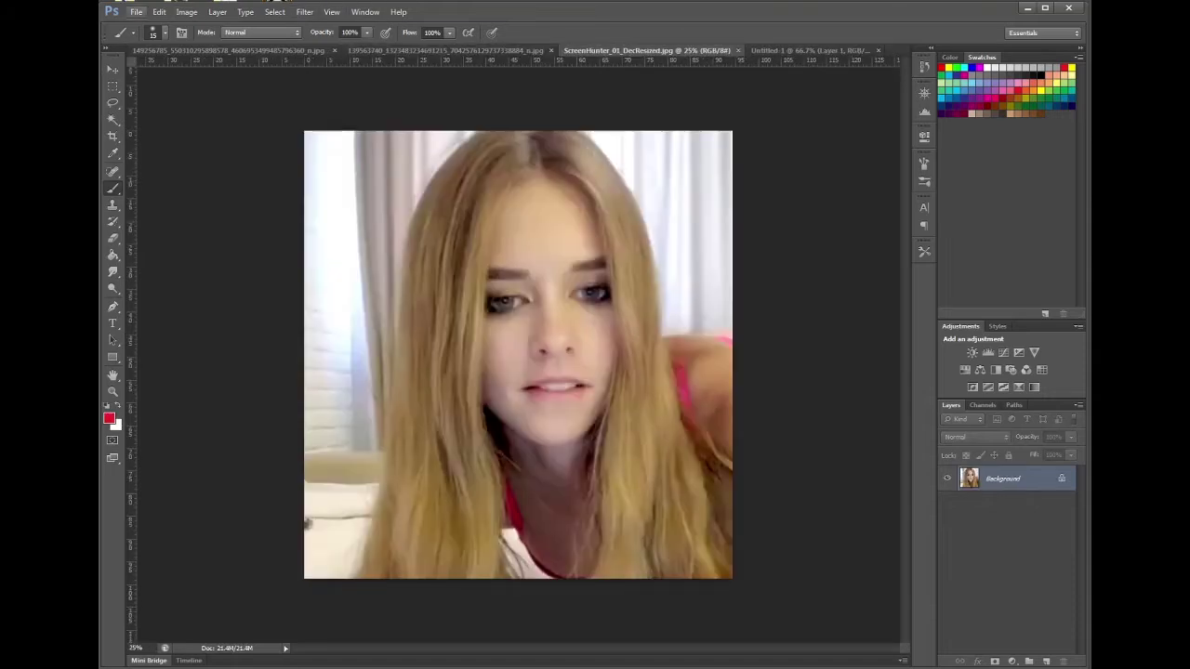
- Create a new white A3 document, 297 × 420 mm, at 300 pixels/inch in RGB Color
{"action": "left_click", "coordinate": [136, 11]}
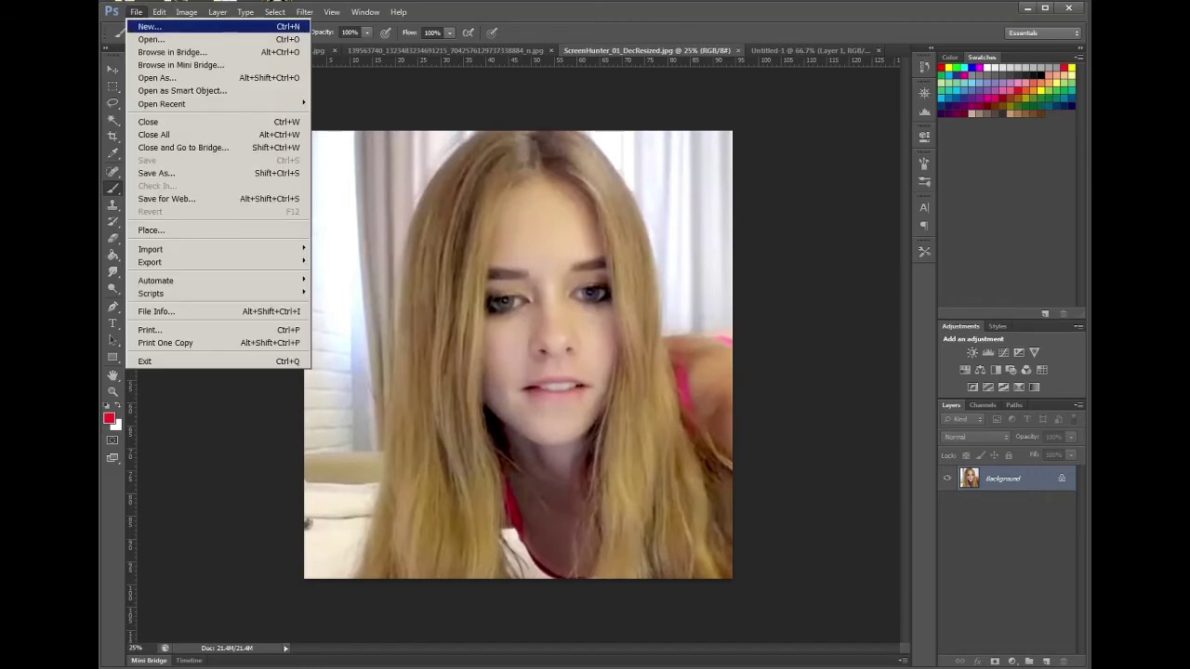
{"action": "left_click", "coordinate": [148, 26]}
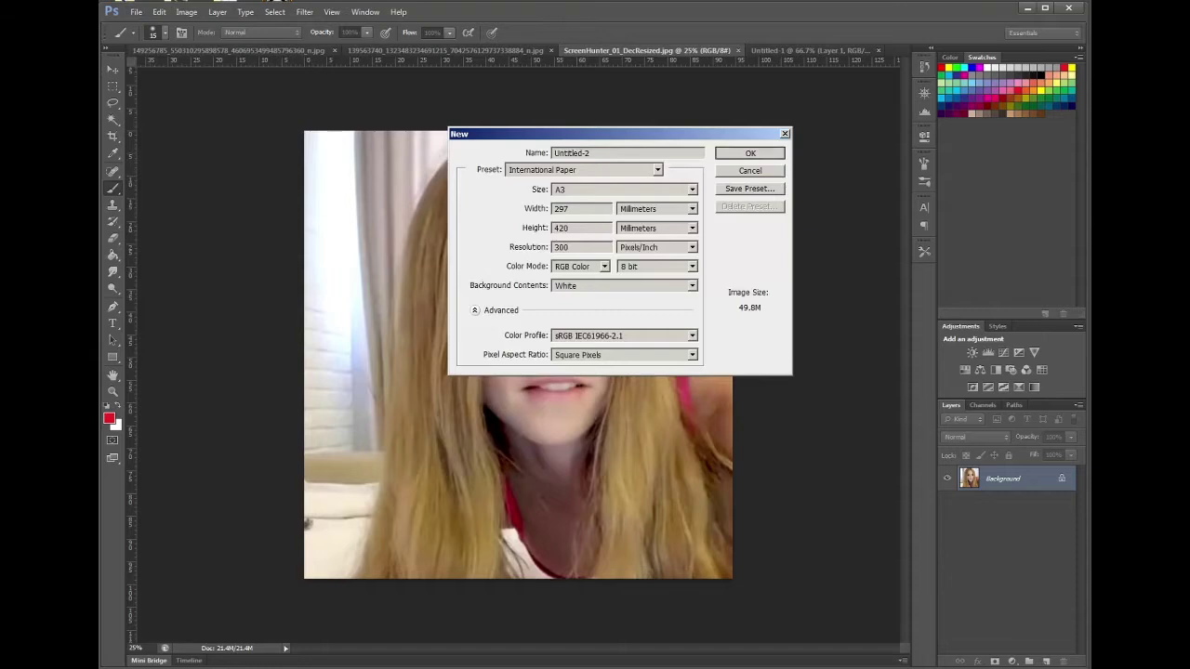
{"action": "key", "text": "Return"}
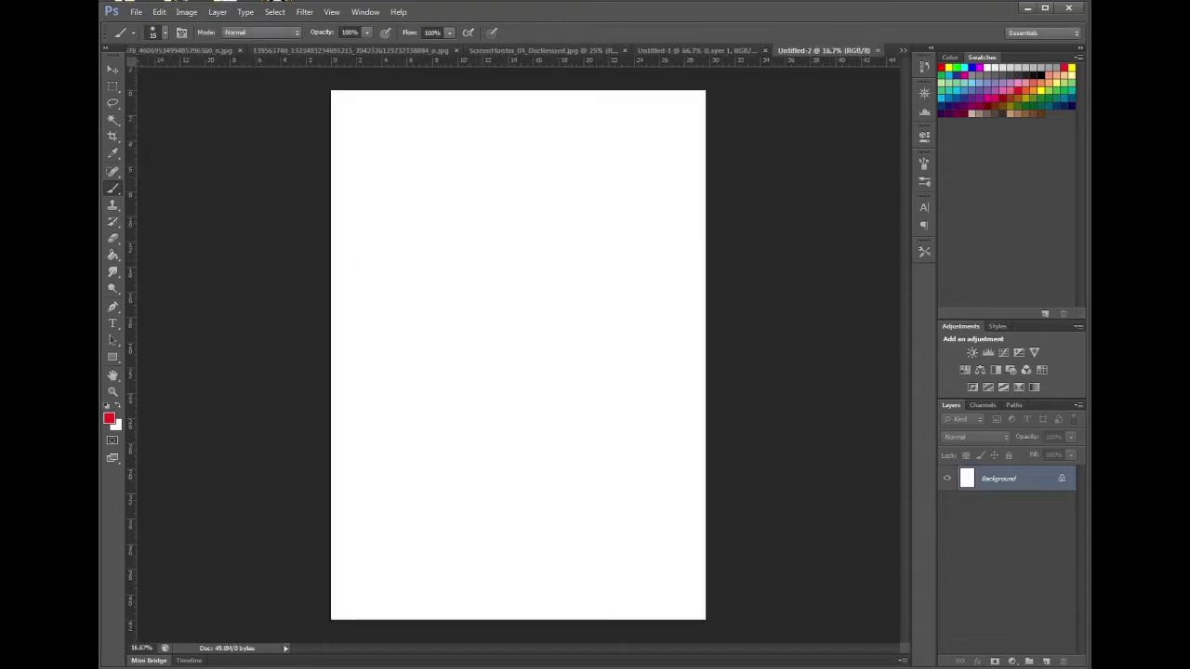
- Review the three portrait photos, and select the Background layer of the short-haired woman's photo
{"action": "key", "text": "ctrl+Tab"}
{"action": "key", "text": "ctrl+Tab"}
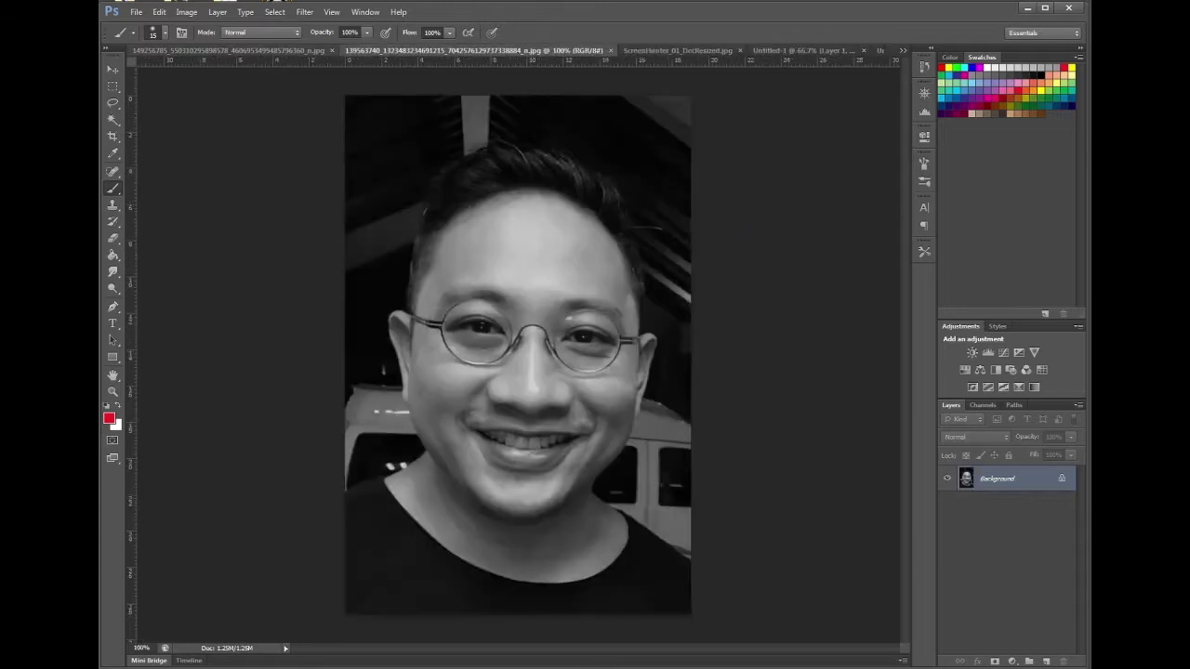
{"action": "key", "text": "ctrl+shift+Tab"}
{"action": "key", "text": "ctrl+Tab"}
{"action": "key", "text": "ctrl+Tab"}
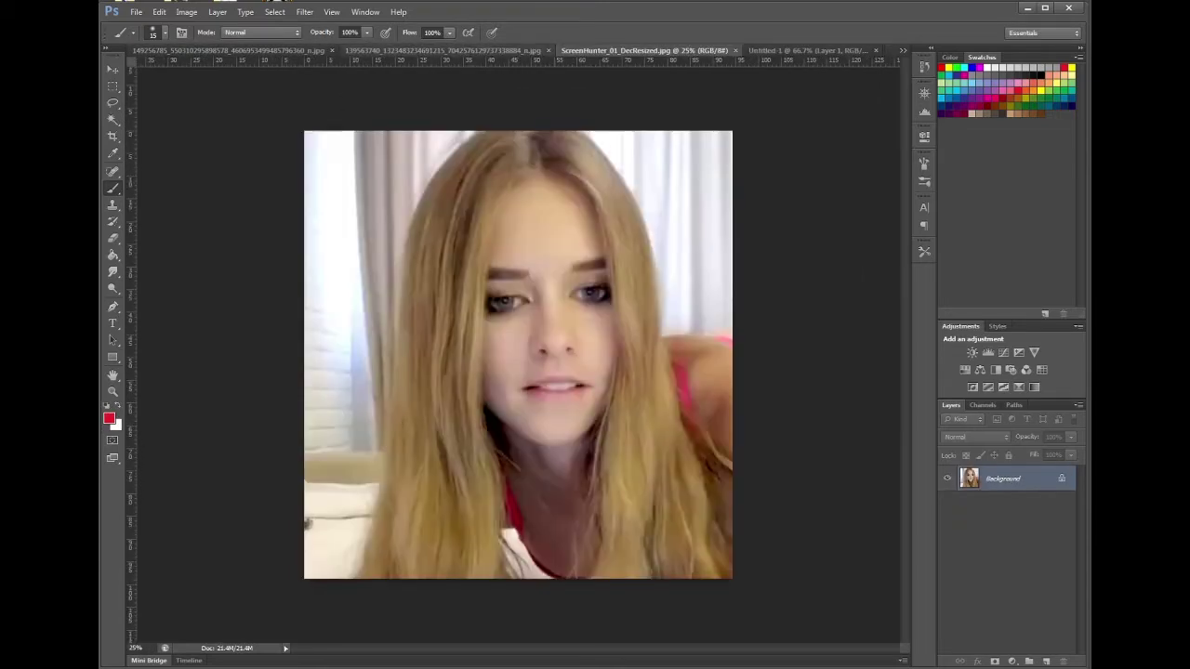
{"action": "key", "text": "ctrl+shift+Tab"}
{"action": "key", "text": "ctrl+shift+Tab"}
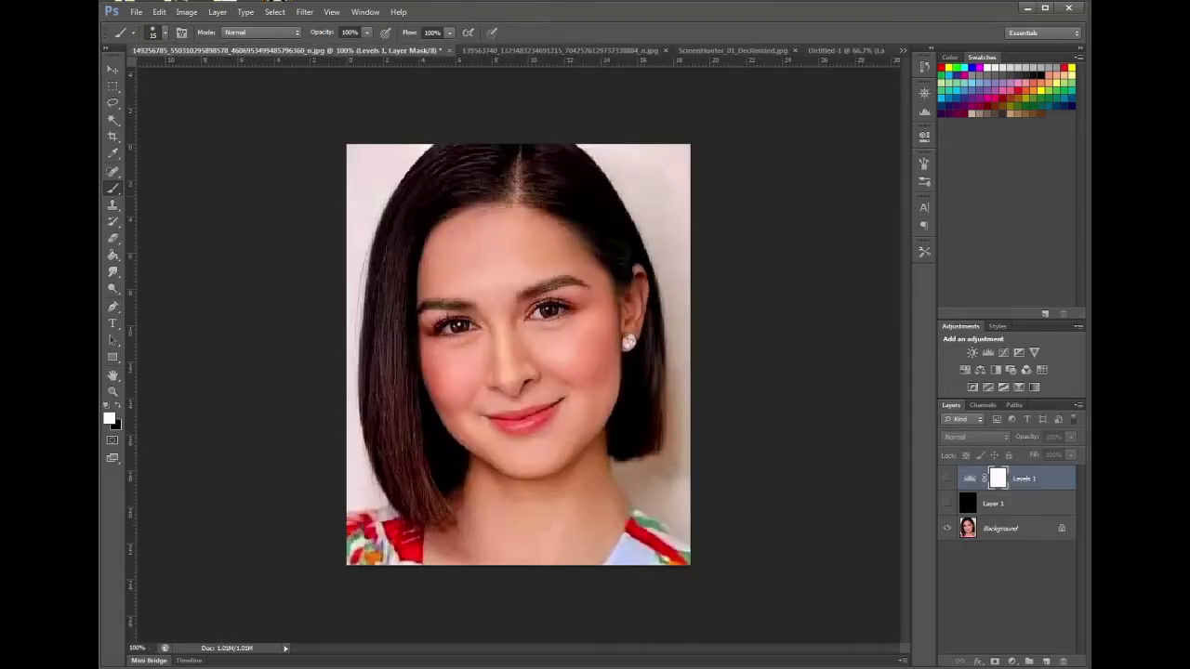
{"action": "left_click", "coordinate": [1014, 528]}
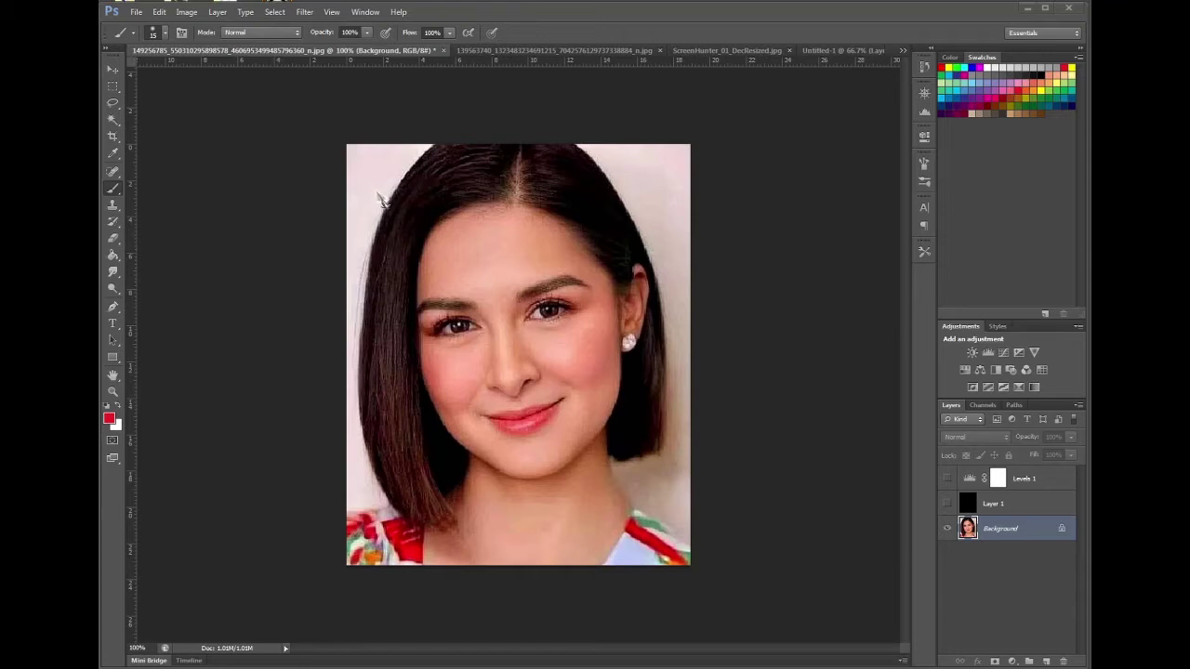
- Revisit the multi-portrait sketch, and move the blank A3 document ahead of it in the order of open documents
{"action": "left_click", "coordinate": [751, 53]}
{"action": "left_click", "coordinate": [779, 53]}
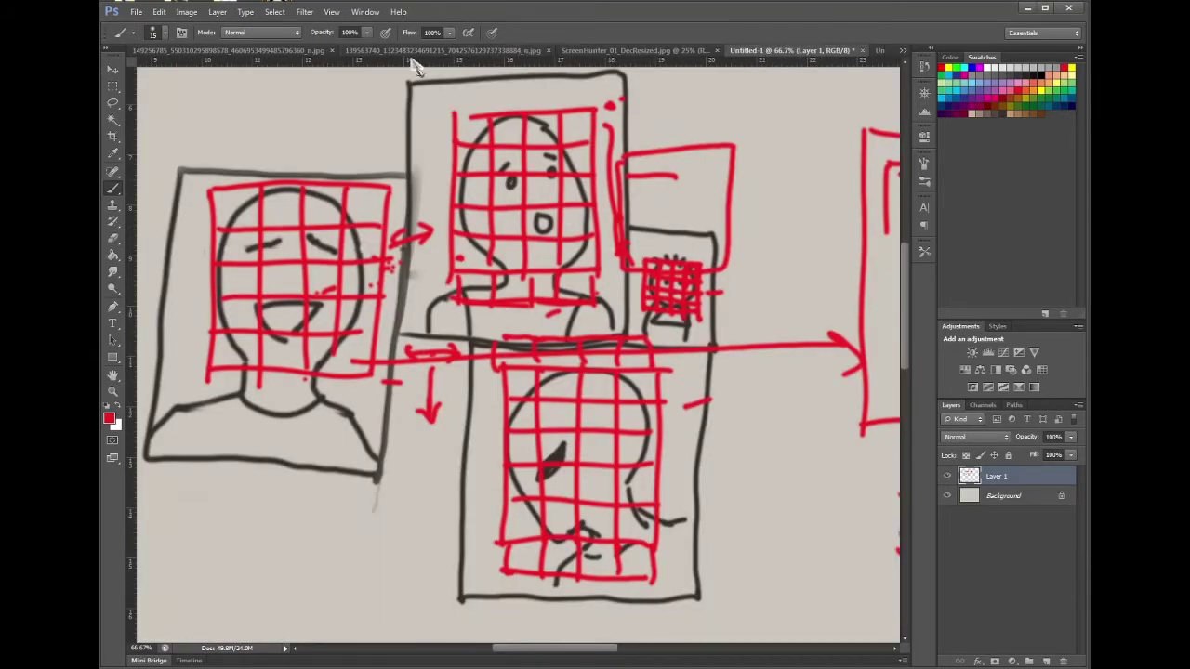
{"action": "left_click", "coordinate": [862, 51]}
{"action": "left_click", "coordinate": [881, 52]}
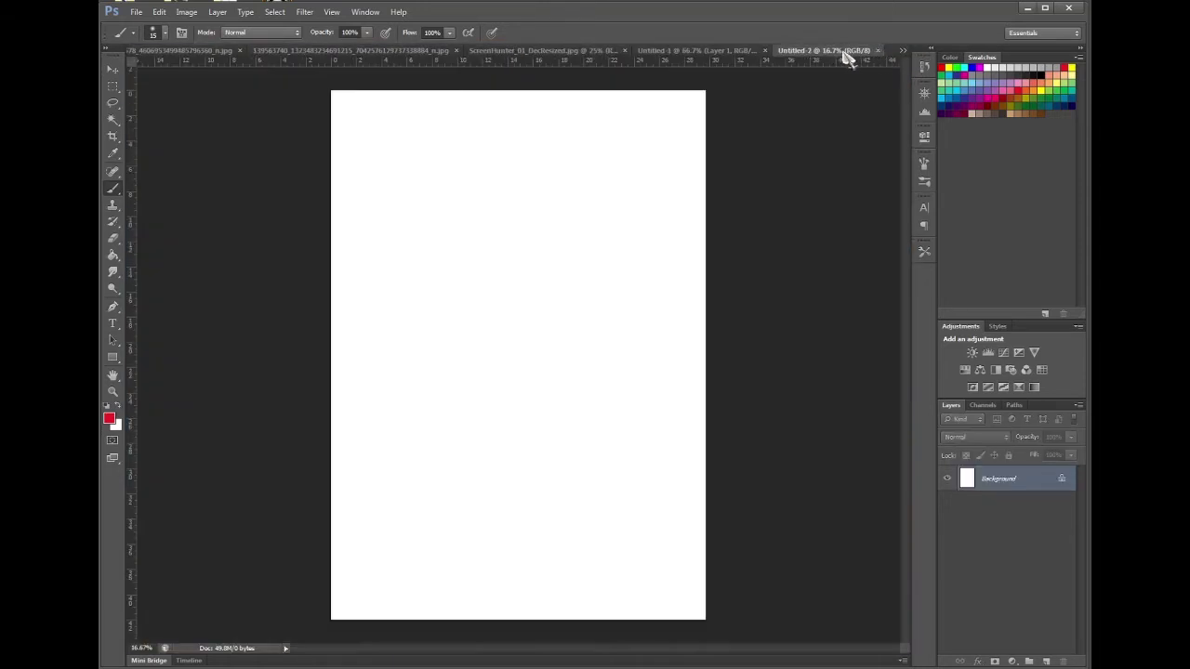
{"action": "left_click_drag", "start_coordinate": [844, 53], "coordinate": [734, 61]}
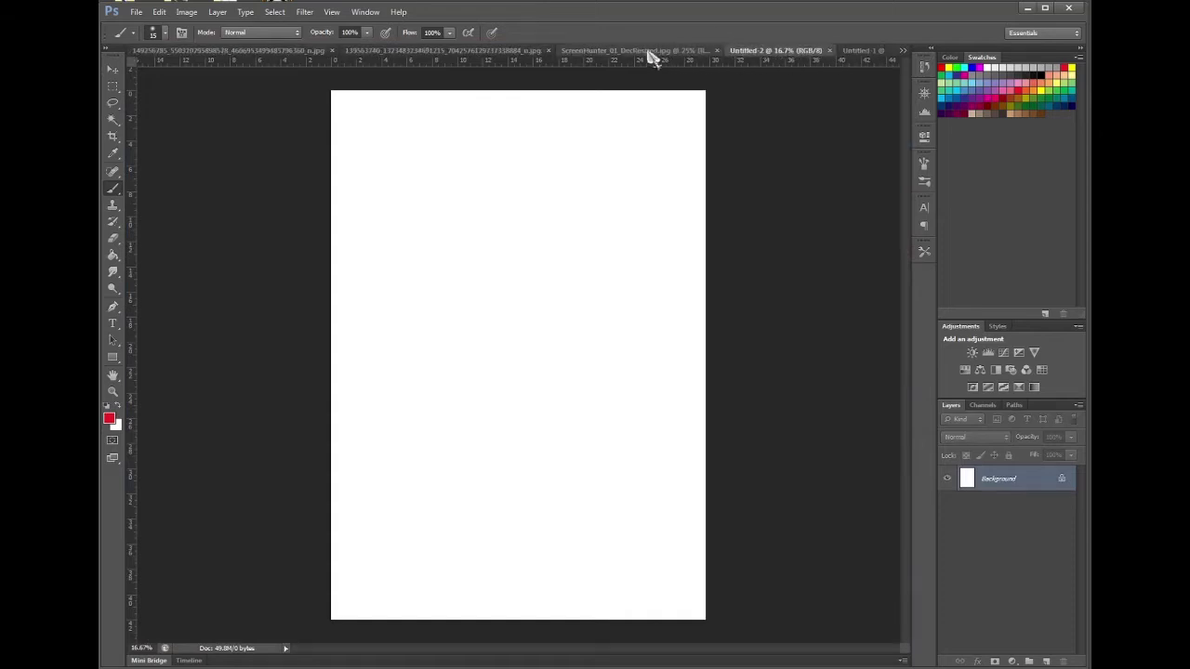
- Return to the short-haired woman's photo and duplicate its Background layer as Background copy
{"action": "left_click", "coordinate": [649, 51]}
{"action": "left_click", "coordinate": [785, 52]}
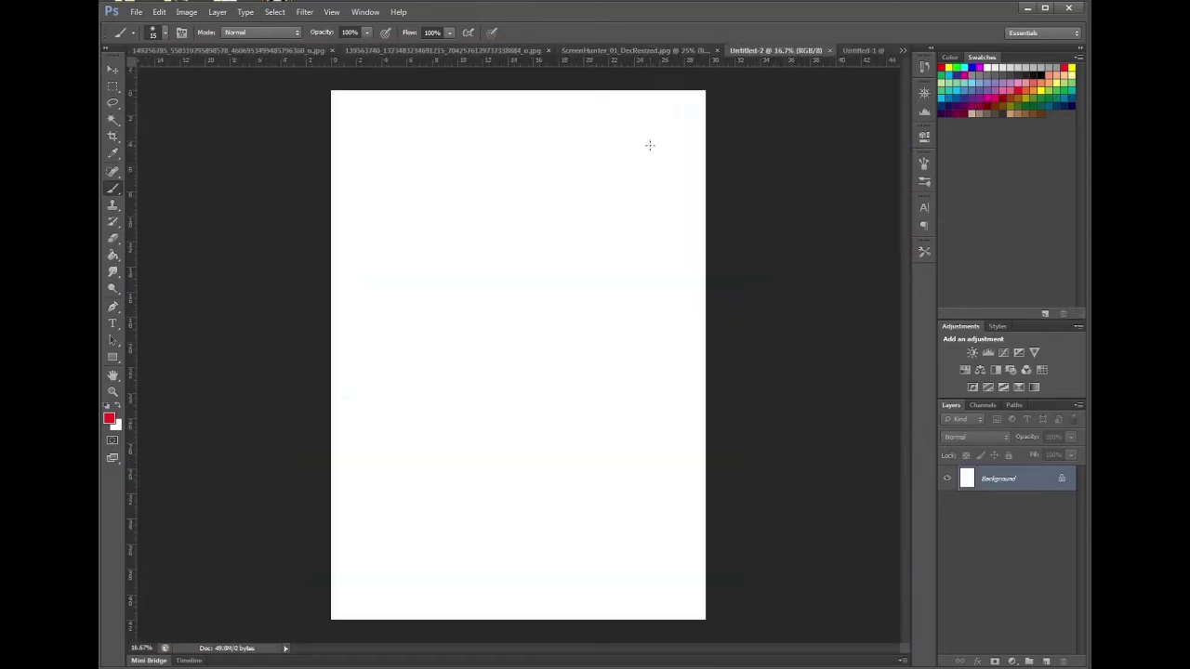
{"action": "left_click", "coordinate": [217, 51]}
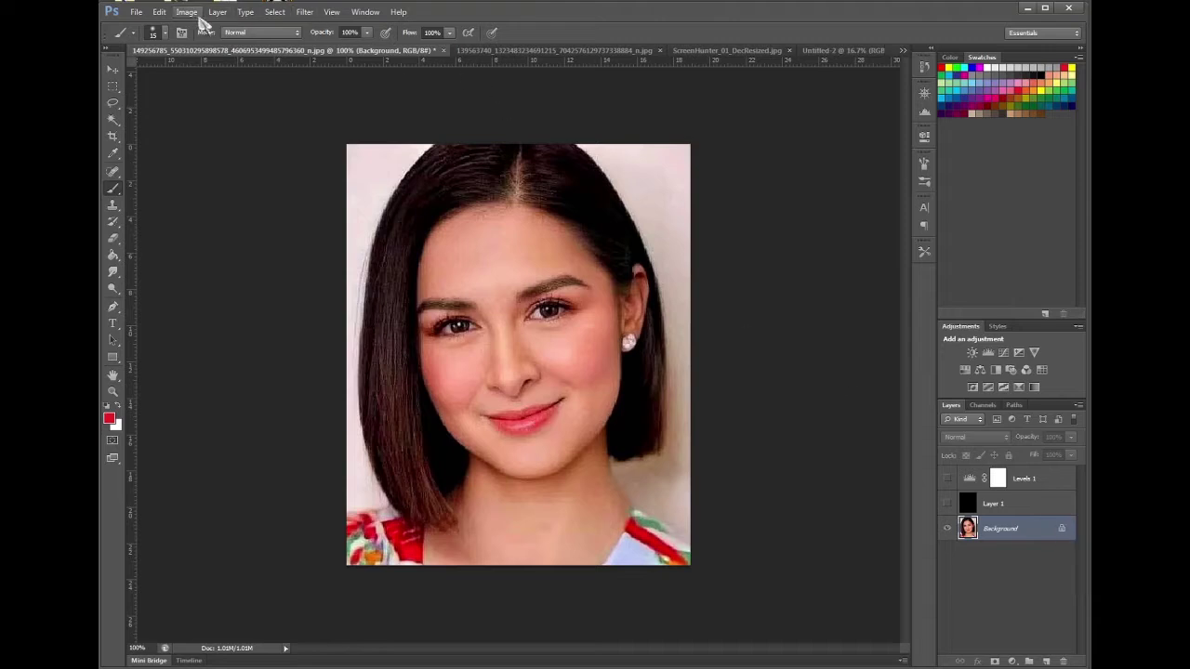
{"action": "right_click", "coordinate": [1037, 537]}
{"action": "left_click", "coordinate": [999, 532]}
{"action": "right_click", "coordinate": [1016, 527]}
{"action": "left_click", "coordinate": [1066, 555]}
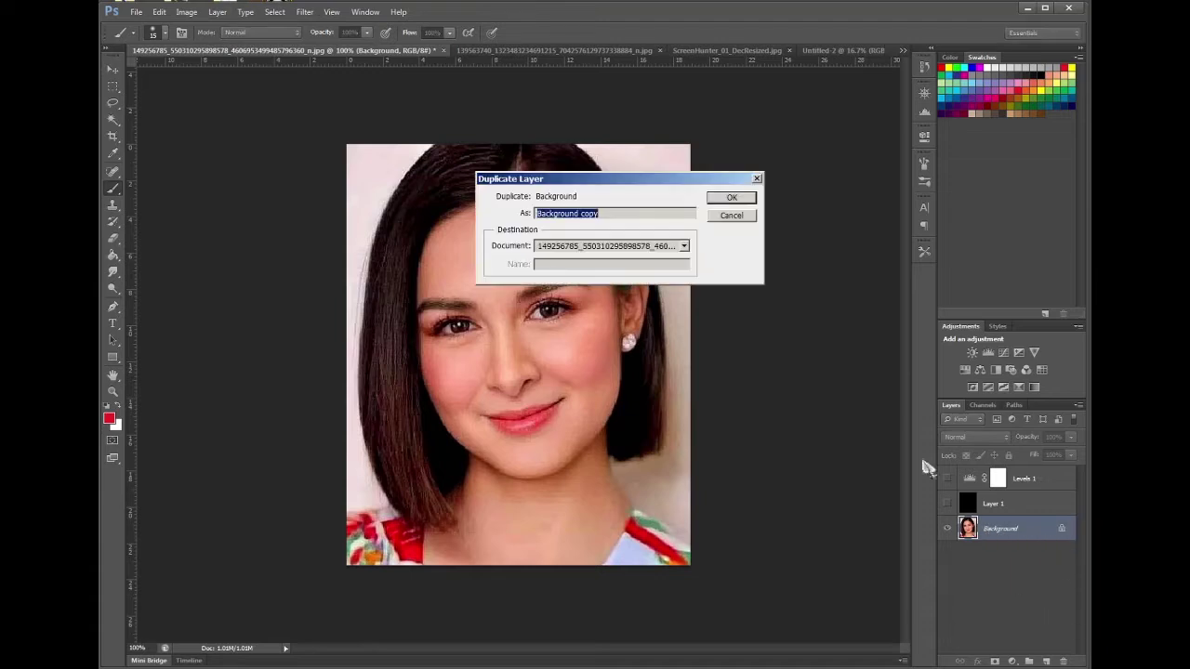
{"action": "left_click", "coordinate": [744, 197]}
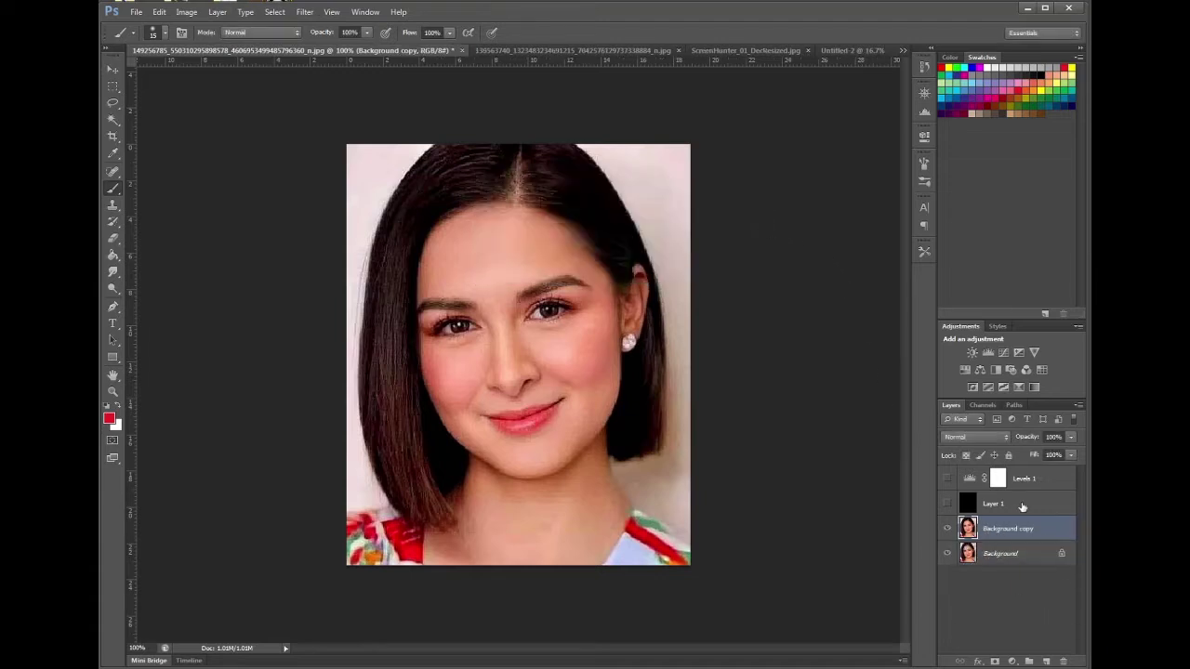
- Add a new layer between the woman's Background and Background copy, fill it with bright green, and check it beneath the copy
{"action": "left_click", "coordinate": [1030, 555]}
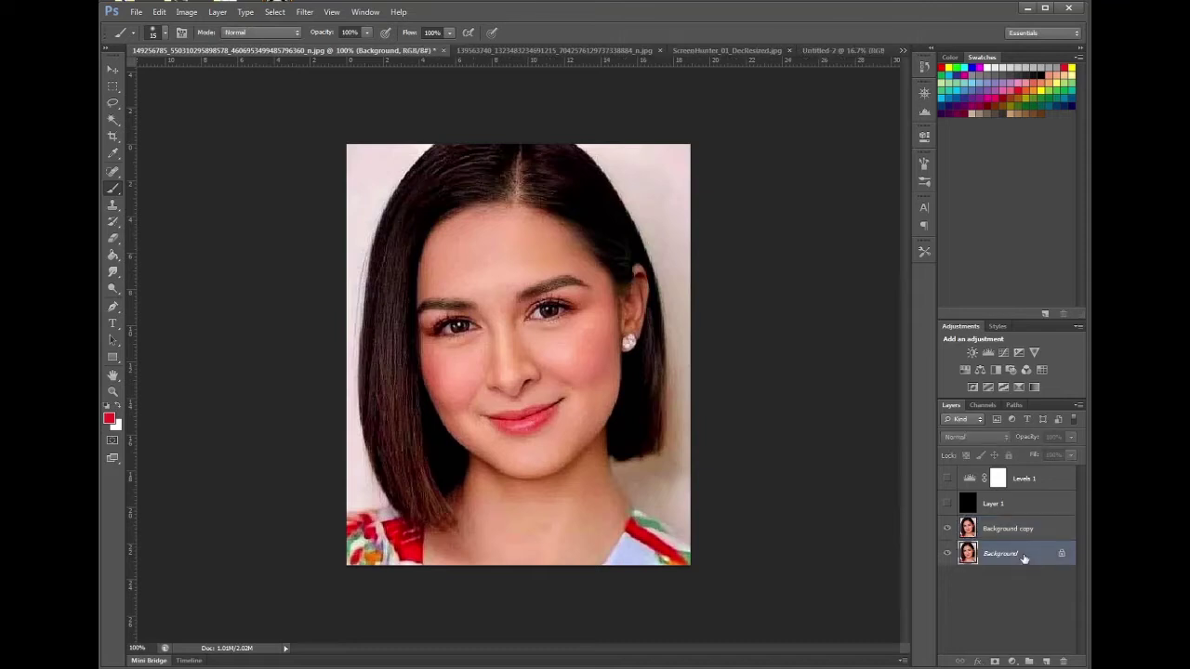
{"action": "left_click", "coordinate": [1047, 661]}
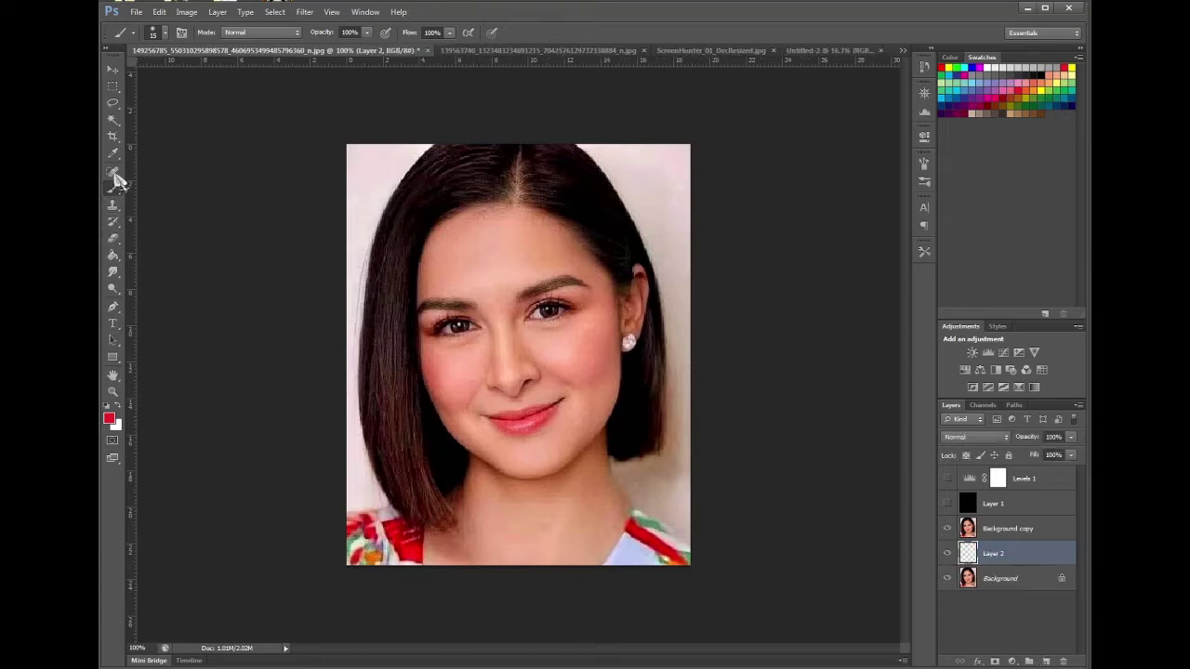
{"action": "left_click", "coordinate": [113, 255]}
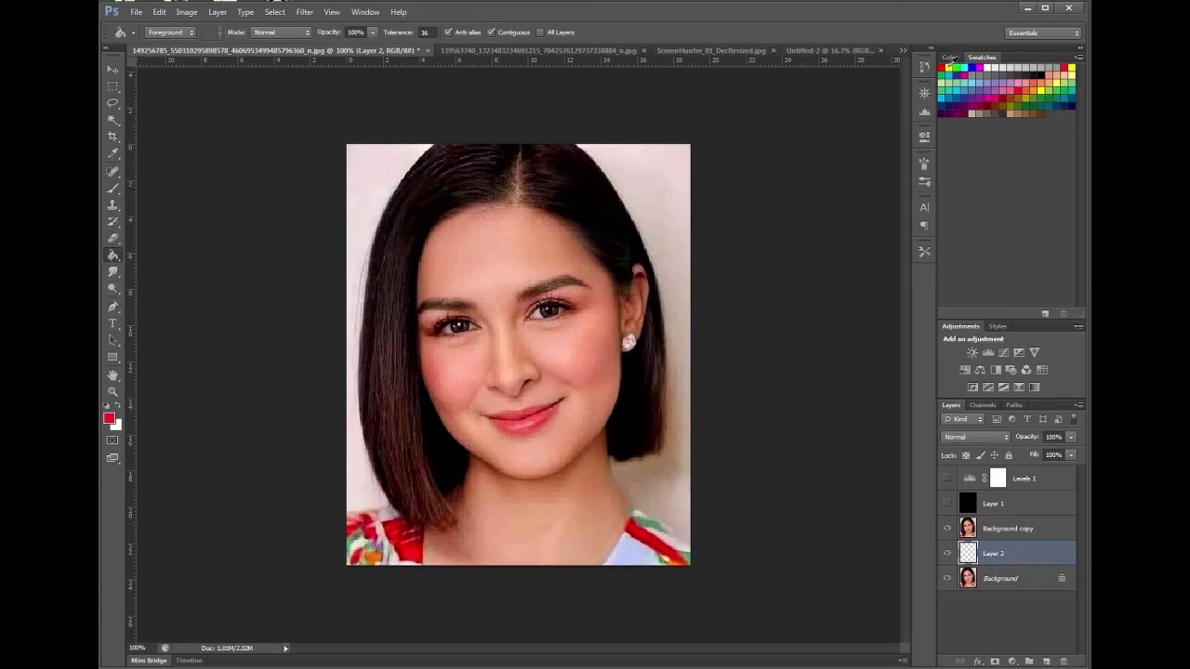
{"action": "left_click", "coordinate": [948, 72]}
{"action": "left_click", "coordinate": [963, 67]}
{"action": "left_click", "coordinate": [954, 66]}
{"action": "left_click", "coordinate": [627, 175]}
{"action": "left_click", "coordinate": [946, 528]}
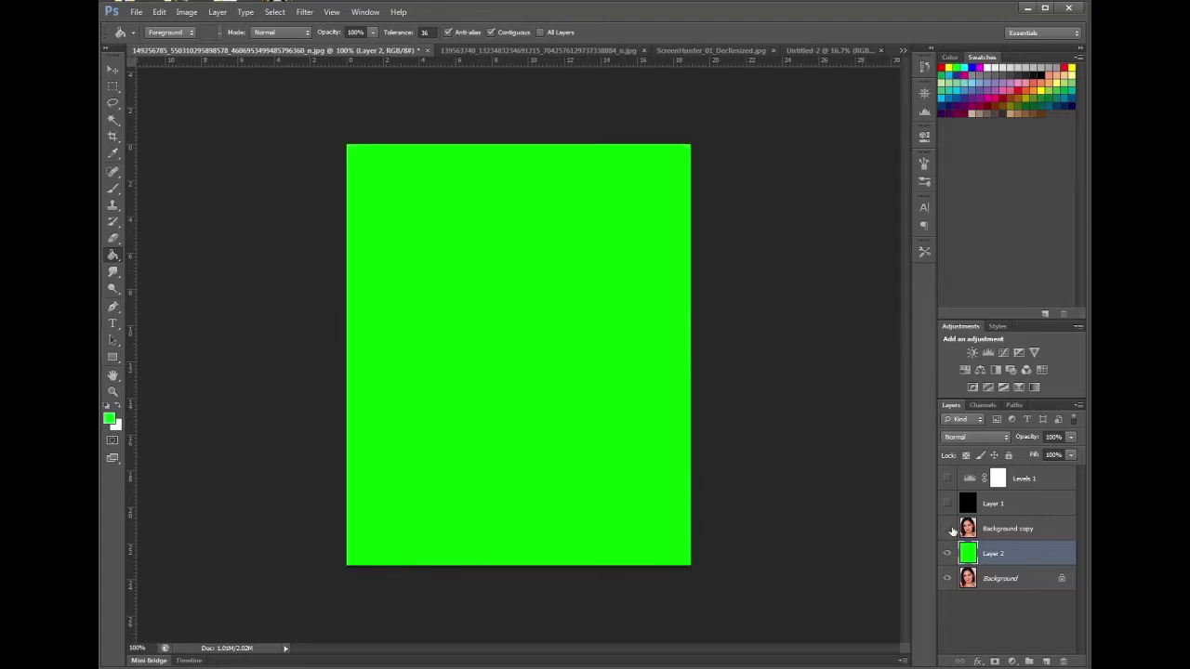
{"action": "left_click", "coordinate": [947, 528]}
- Erase the backdrop on both sides of the woman on the Background copy layer with a 60-pixel eraser
{"action": "left_click", "coordinate": [1008, 537]}
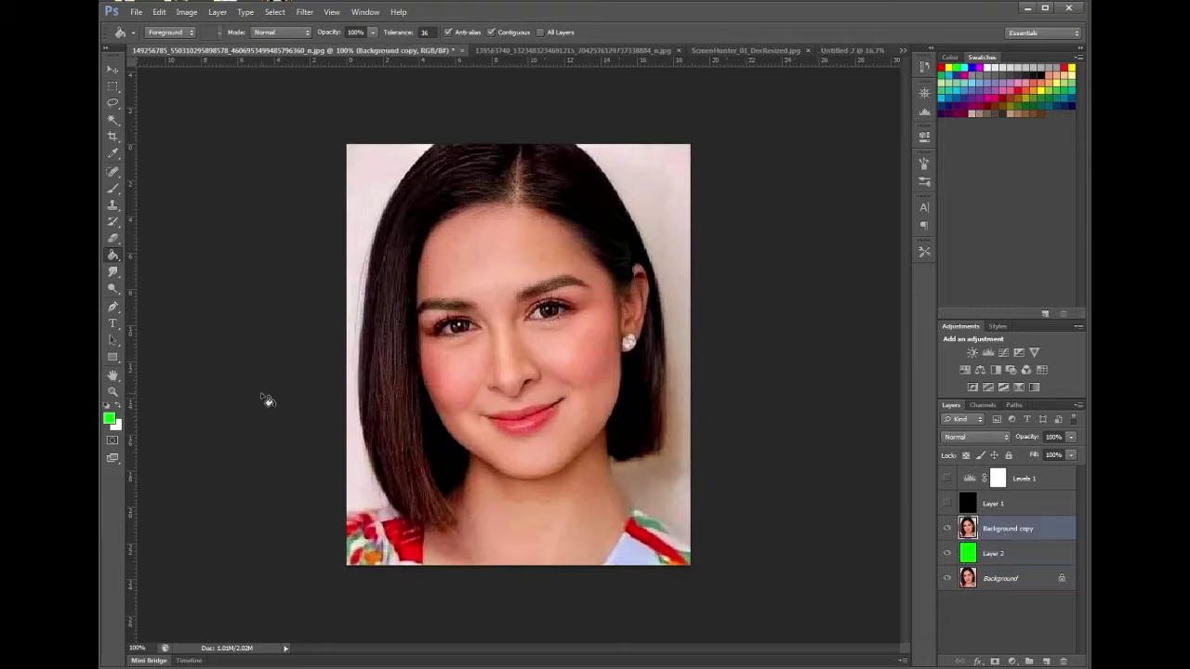
{"action": "left_click", "coordinate": [113, 102]}
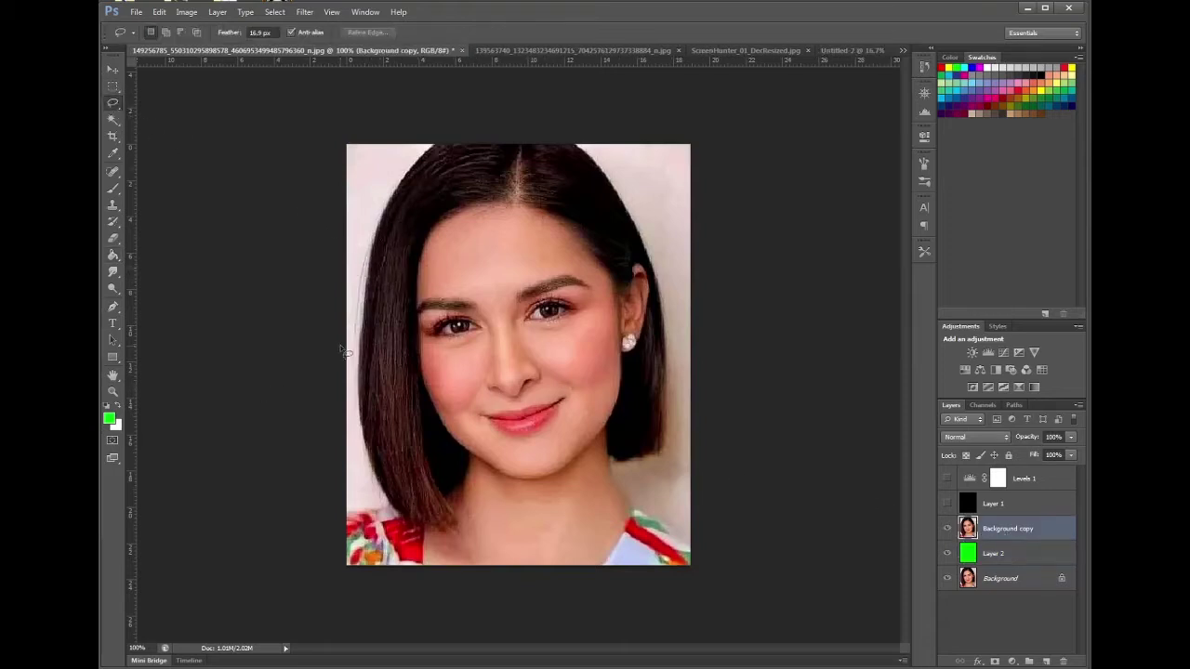
{"action": "left_click", "coordinate": [113, 238]}
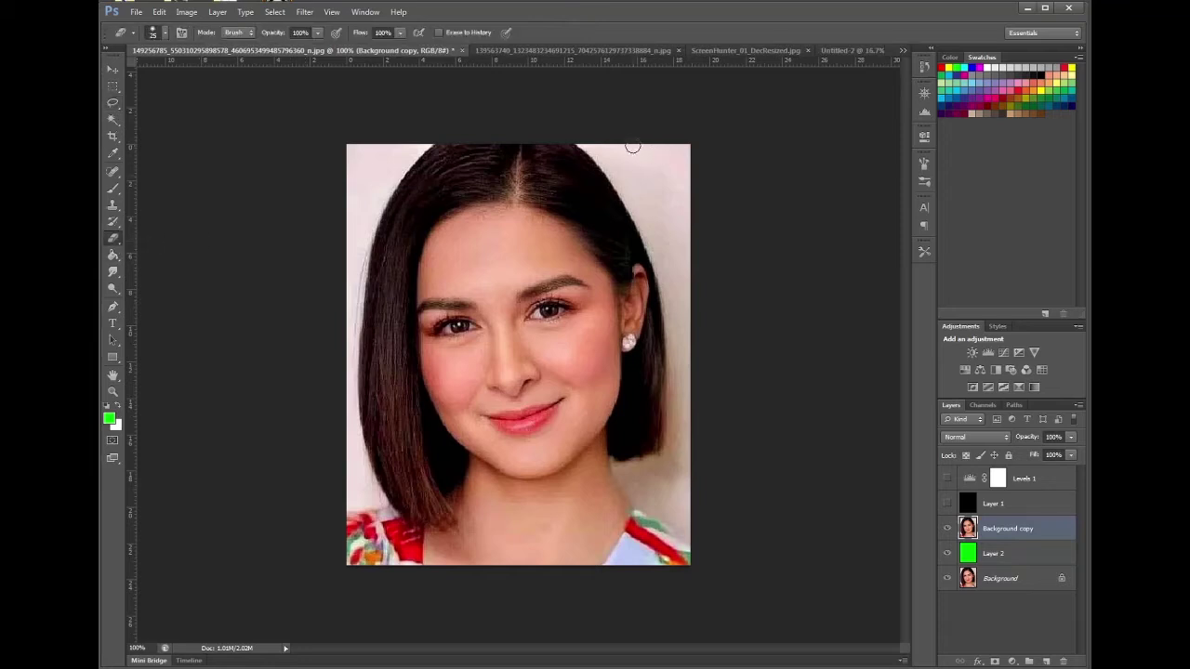
{"action": "key", "text": "bracketright"}
{"action": "key", "text": "bracketright"}
{"action": "key", "text": "bracketright"}
{"action": "mouse_move", "coordinate": [606, 133]}
{"action": "left_mouse_down"}
{"action": "mouse_move", "coordinate": [684, 198]}
{"action": "mouse_move", "coordinate": [694, 188]}
{"action": "mouse_move", "coordinate": [610, 131]}
{"action": "mouse_move", "coordinate": [680, 243]}
{"action": "mouse_move", "coordinate": [682, 293]}
{"action": "mouse_move", "coordinate": [608, 136]}
{"action": "mouse_move", "coordinate": [662, 241]}
{"action": "mouse_move", "coordinate": [696, 392]}
{"action": "mouse_move", "coordinate": [692, 310]}
{"action": "mouse_move", "coordinate": [690, 469]}
{"action": "mouse_move", "coordinate": [644, 479]}
{"action": "mouse_move", "coordinate": [691, 476]}
{"action": "mouse_move", "coordinate": [644, 479]}
{"action": "mouse_move", "coordinate": [704, 540]}
{"action": "left_mouse_up"}
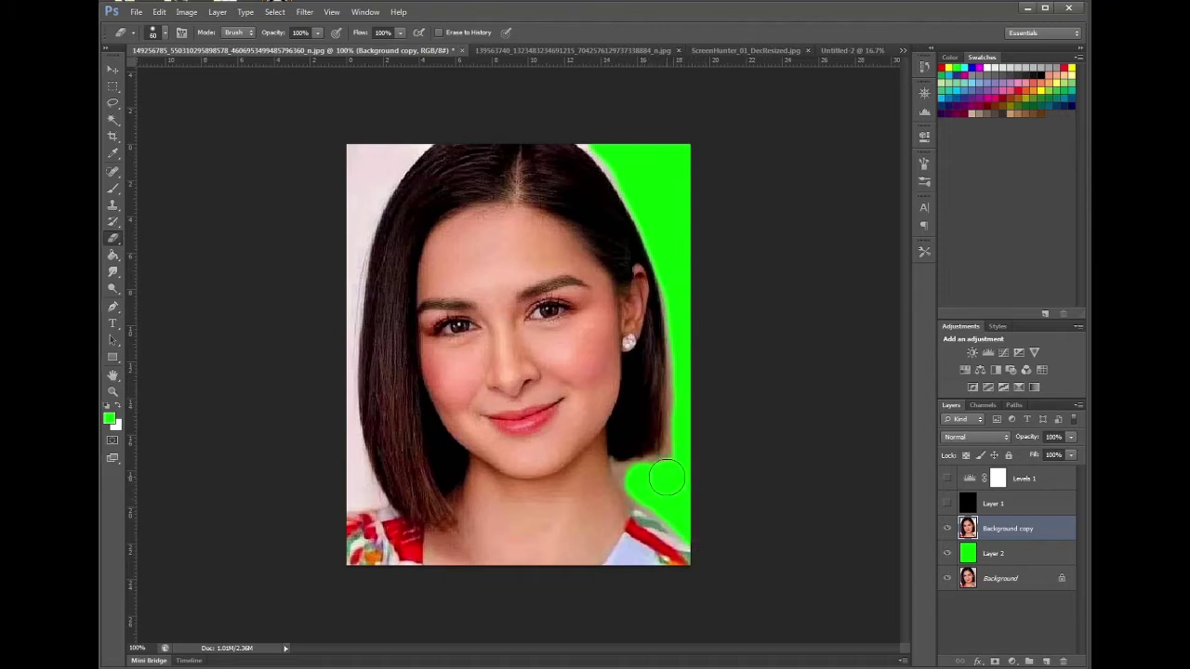
{"action": "left_click_drag", "start_coordinate": [714, 399], "coordinate": [699, 381]}
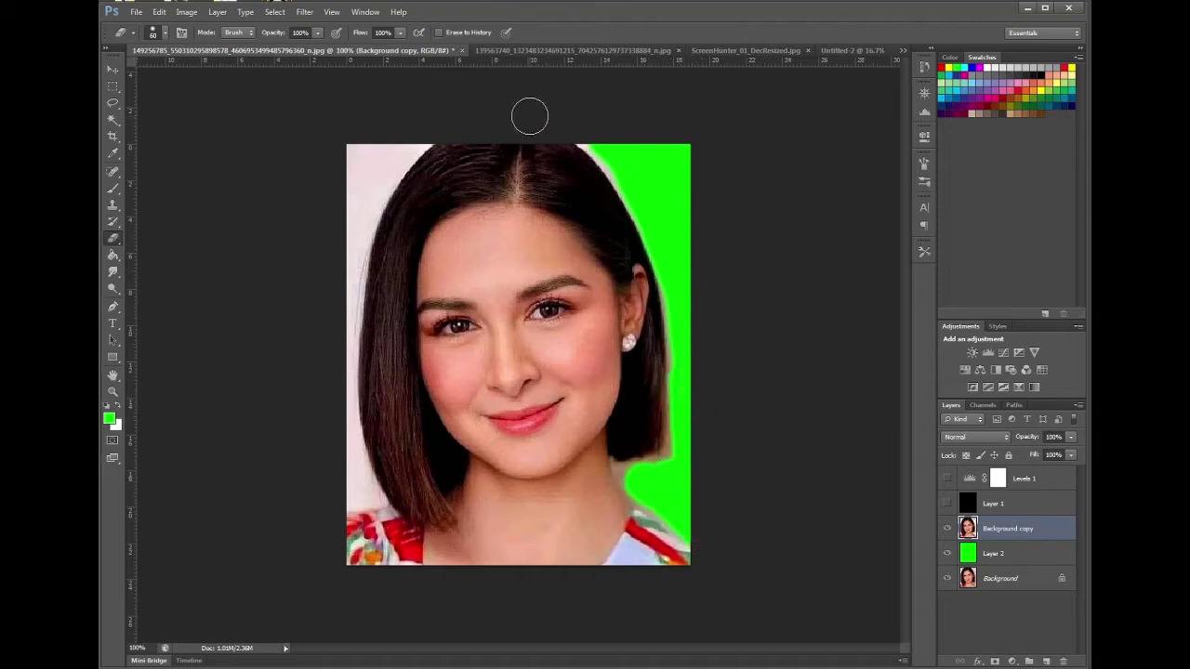
{"action": "mouse_move", "coordinate": [403, 125]}
{"action": "left_mouse_down"}
{"action": "mouse_move", "coordinate": [333, 234]}
{"action": "mouse_move", "coordinate": [381, 136]}
{"action": "mouse_move", "coordinate": [346, 204]}
{"action": "mouse_move", "coordinate": [346, 180]}
{"action": "mouse_move", "coordinate": [330, 320]}
{"action": "mouse_move", "coordinate": [359, 199]}
{"action": "mouse_move", "coordinate": [329, 362]}
{"action": "mouse_move", "coordinate": [343, 239]}
{"action": "mouse_move", "coordinate": [332, 388]}
{"action": "mouse_move", "coordinate": [340, 467]}
{"action": "mouse_move", "coordinate": [335, 429]}
{"action": "mouse_move", "coordinate": [351, 460]}
{"action": "left_mouse_up"}
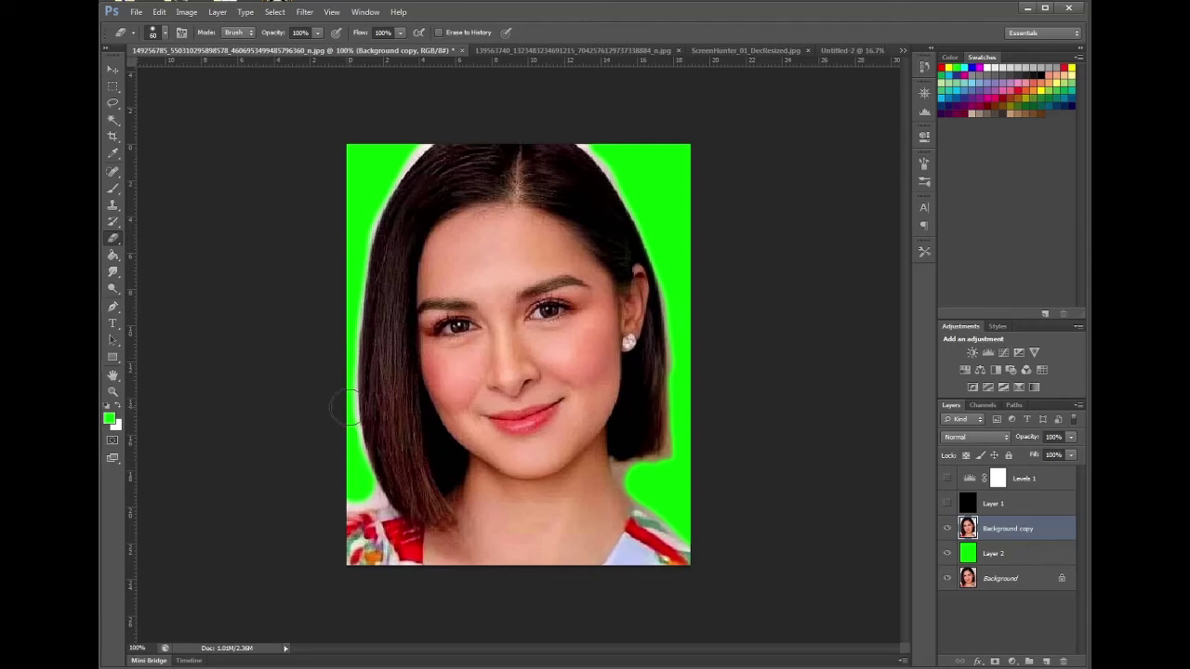
{"action": "key", "text": "bracketleft"}
{"action": "key", "text": "bracketleft"}
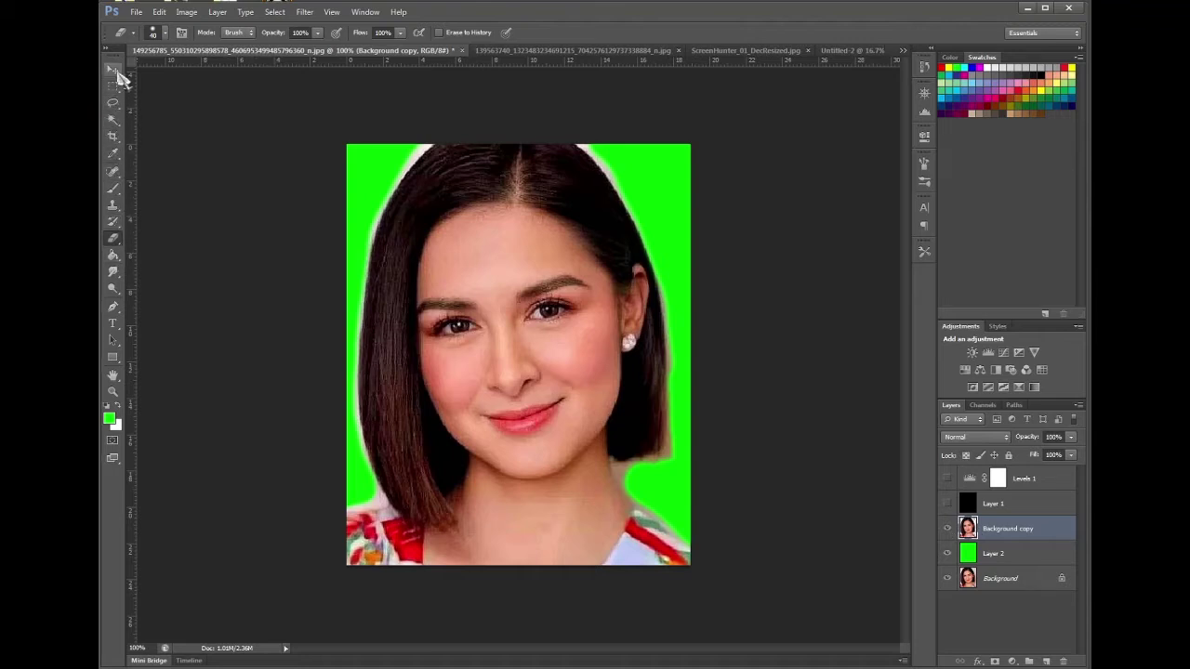
- Select the erased areas on both sides of the woman with the Magic Wand and invert the selection
{"action": "left_click", "coordinate": [111, 120]}
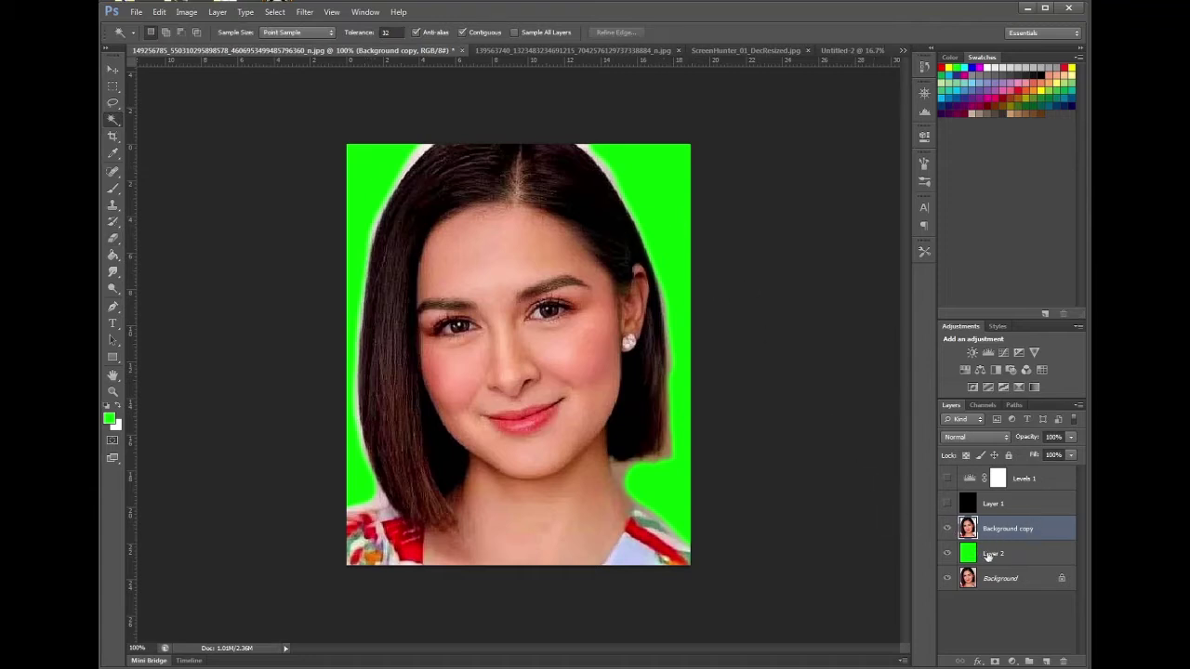
{"action": "left_click", "coordinate": [657, 196]}
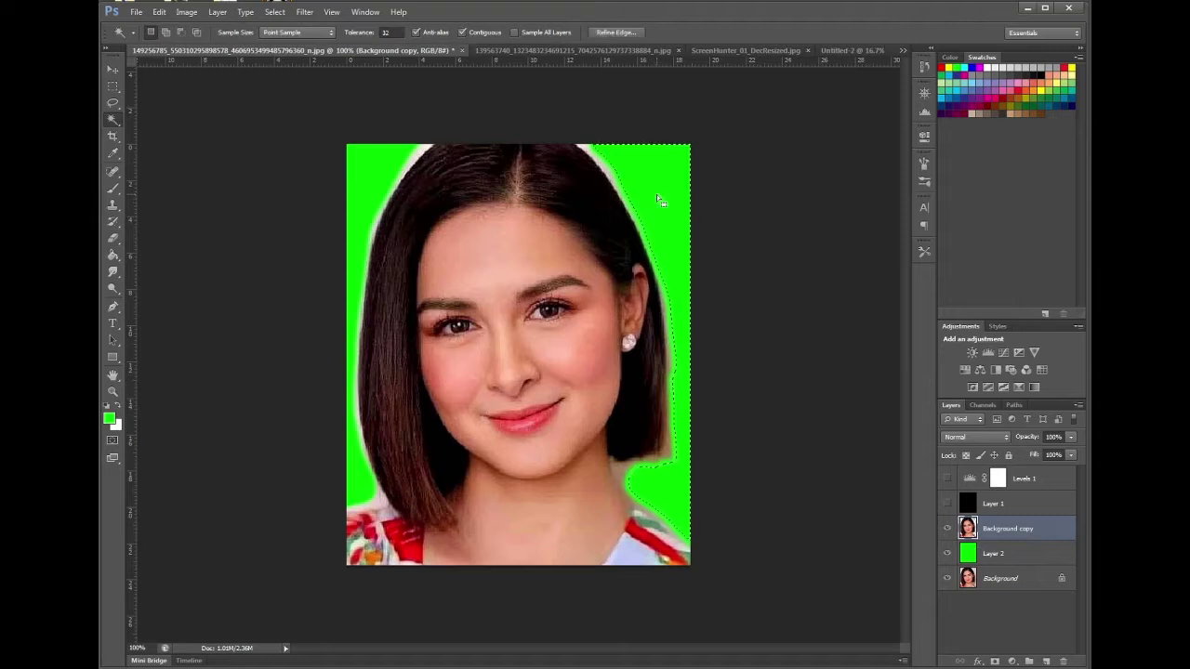
{"action": "left_click", "coordinate": [381, 166], "text": "shift"}
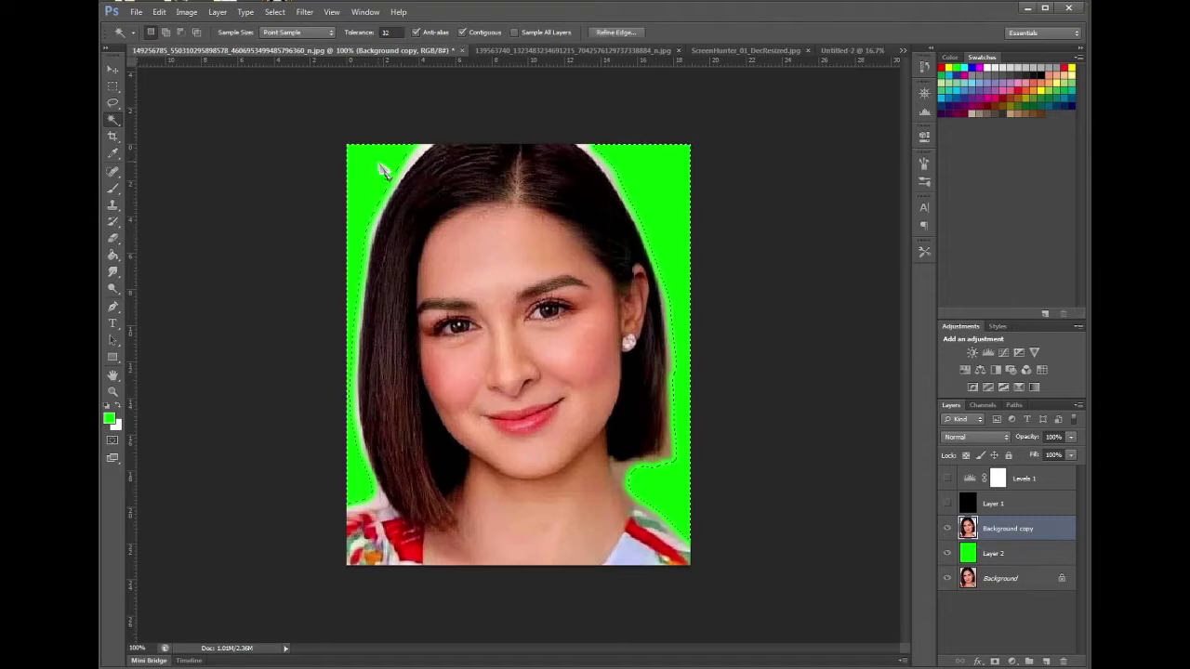
{"action": "left_click", "coordinate": [275, 12]}
{"action": "left_click", "coordinate": [294, 65]}
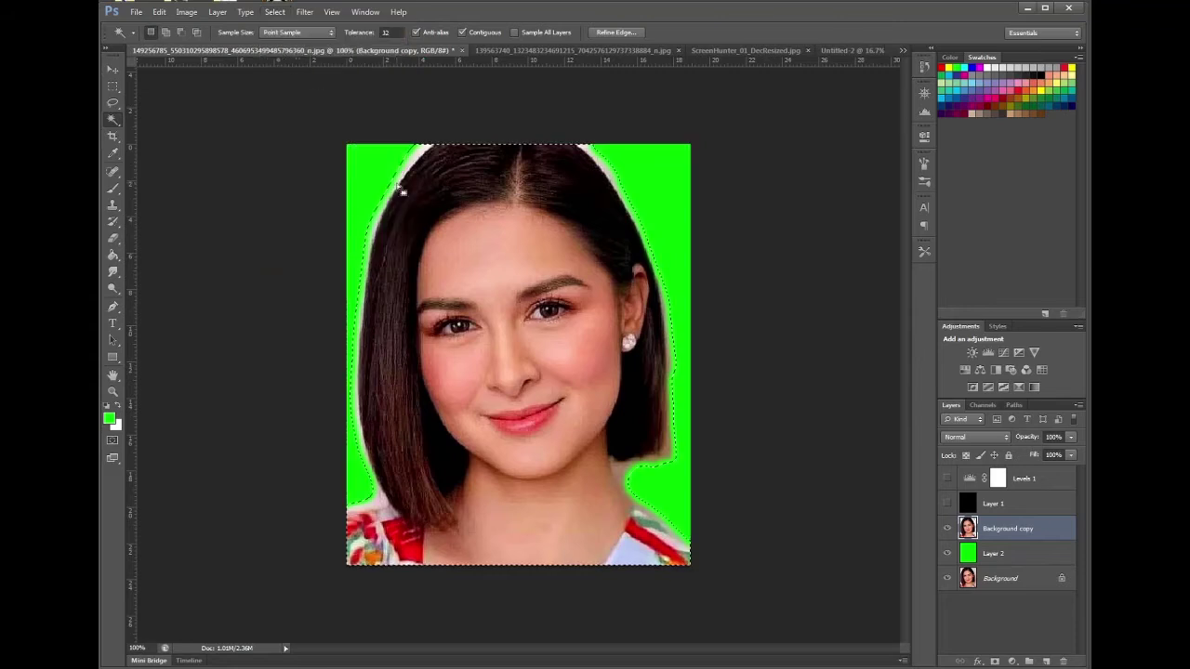
- Copy the selected woman's portrait and paste it into the blank A3 document Untitled-2
{"action": "left_click", "coordinate": [159, 13]}
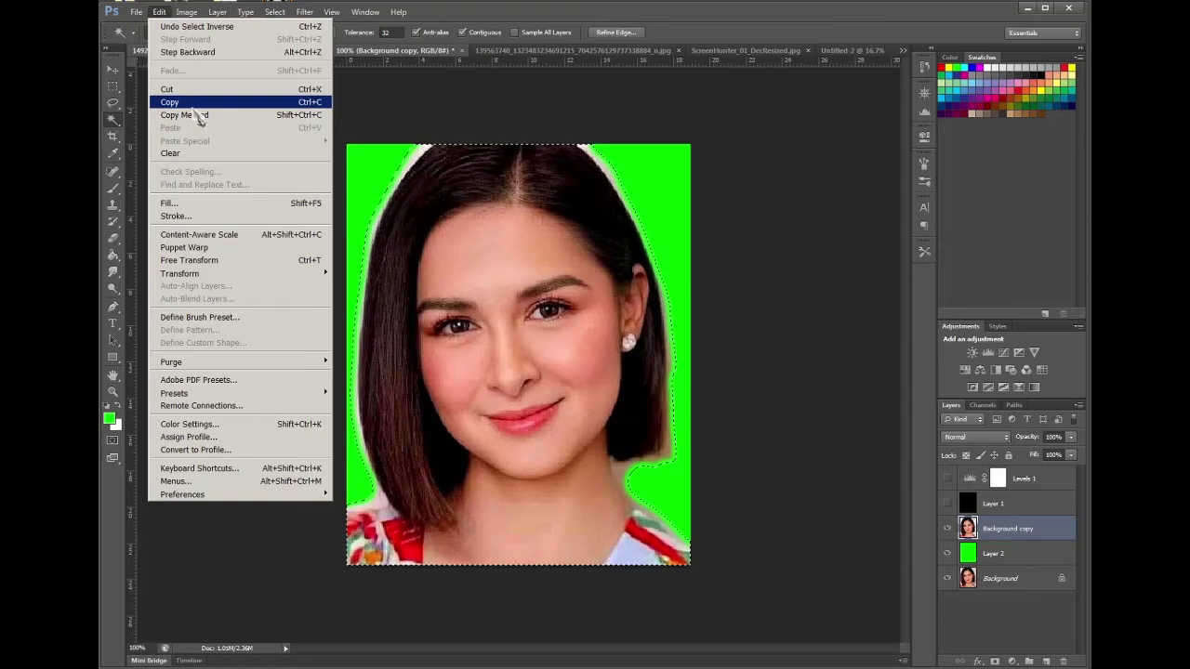
{"action": "left_click", "coordinate": [194, 104]}
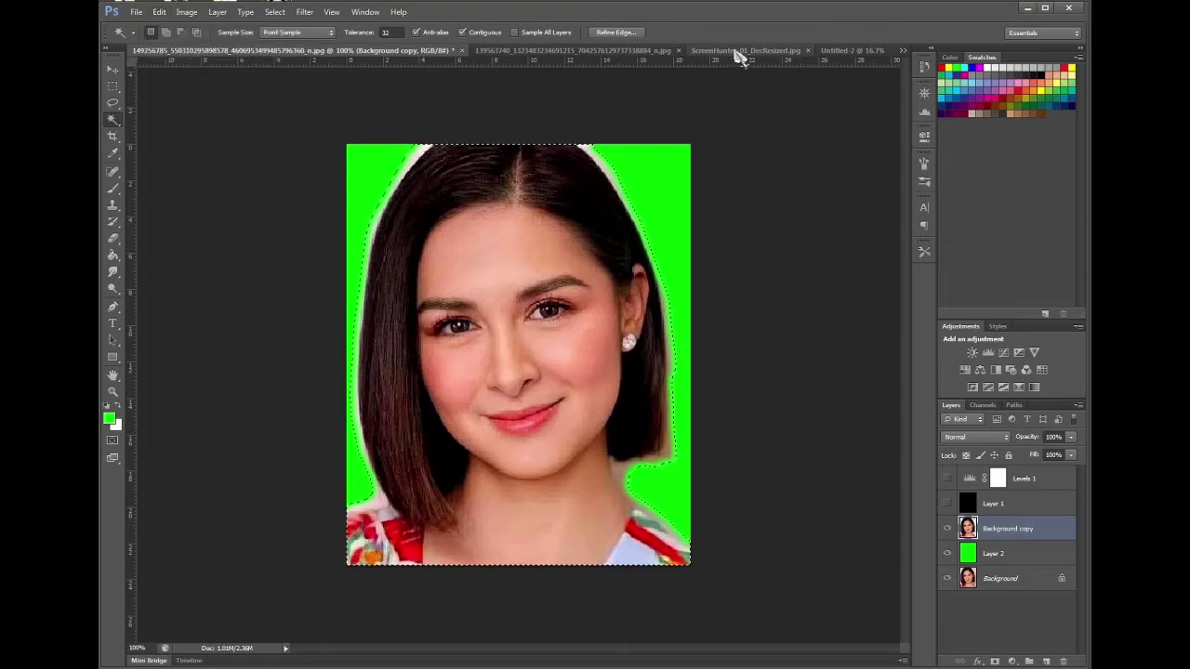
{"action": "left_click", "coordinate": [832, 52]}
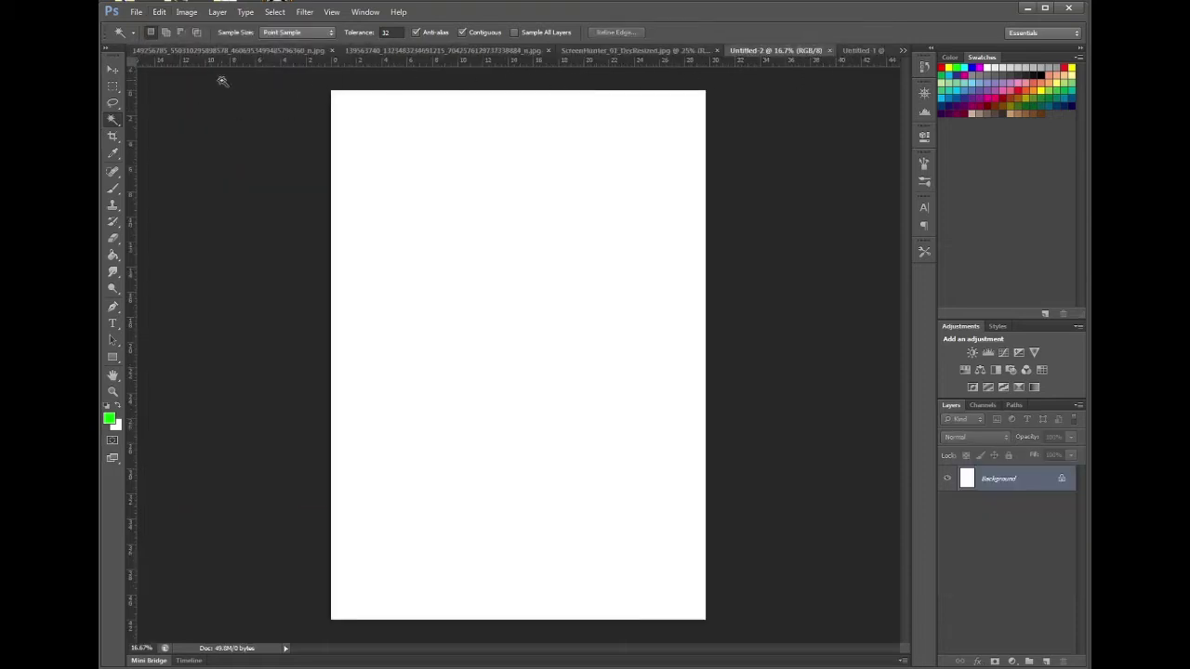
{"action": "left_click", "coordinate": [159, 12]}
{"action": "left_click", "coordinate": [186, 127]}
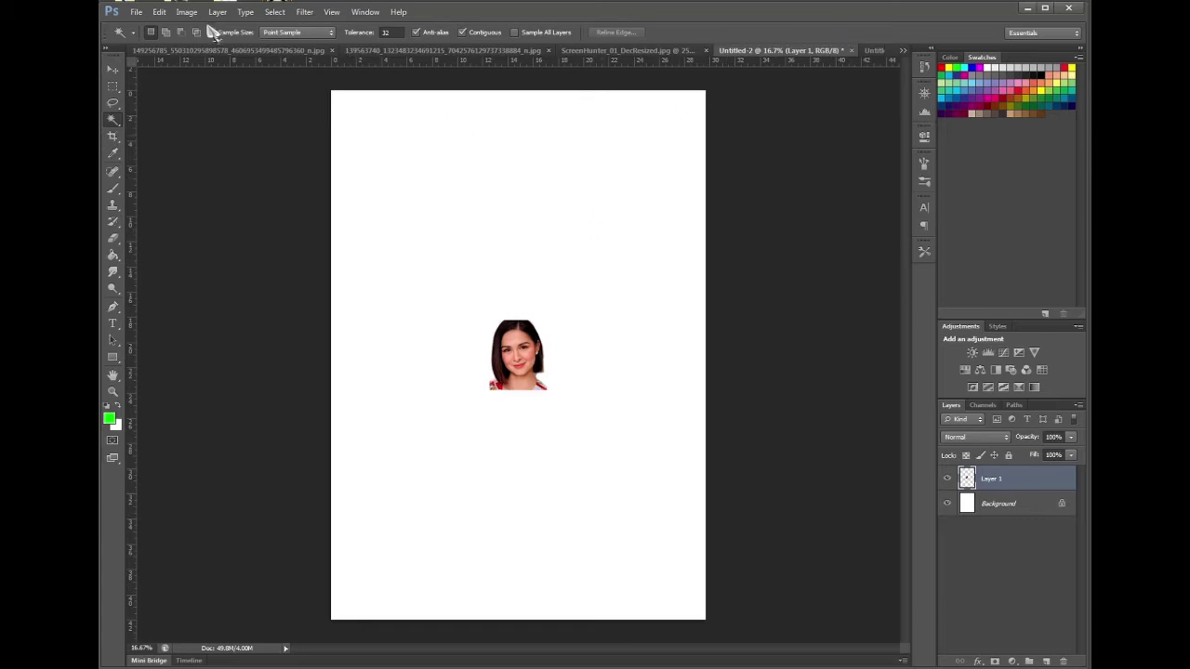
- Scale the pasted portrait up to about 644% so it spans nearly the full width of the A3 page
{"action": "left_click", "coordinate": [159, 13]}
{"action": "mouse_move", "coordinate": [220, 288]}
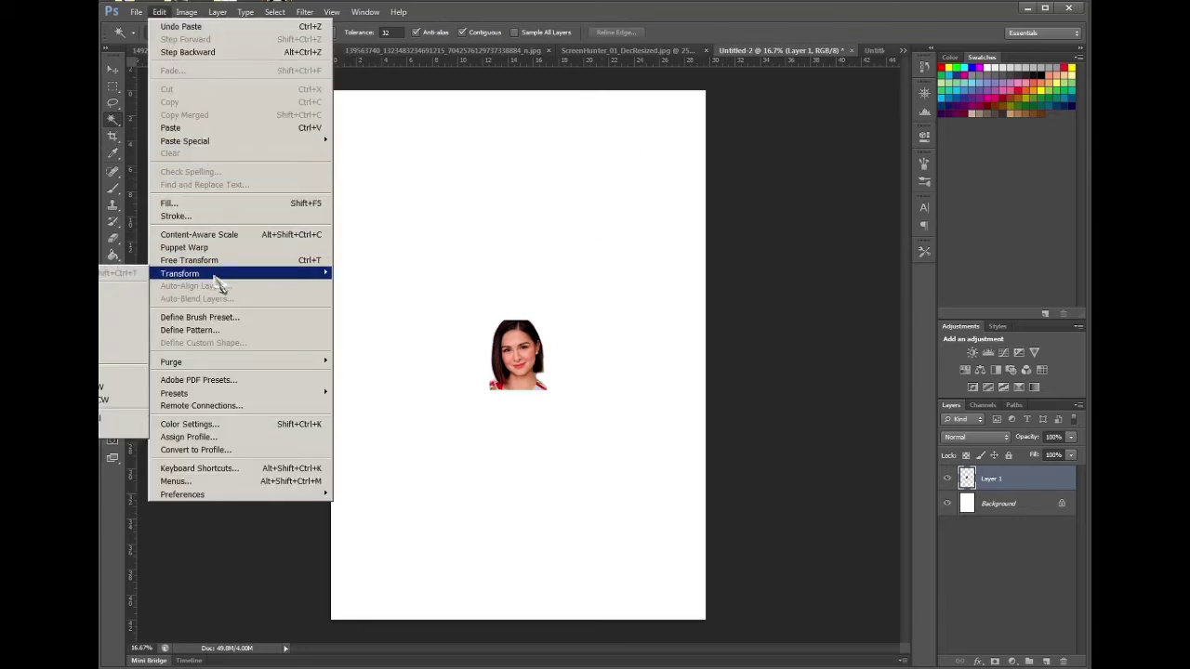
{"action": "left_click", "coordinate": [115, 308]}
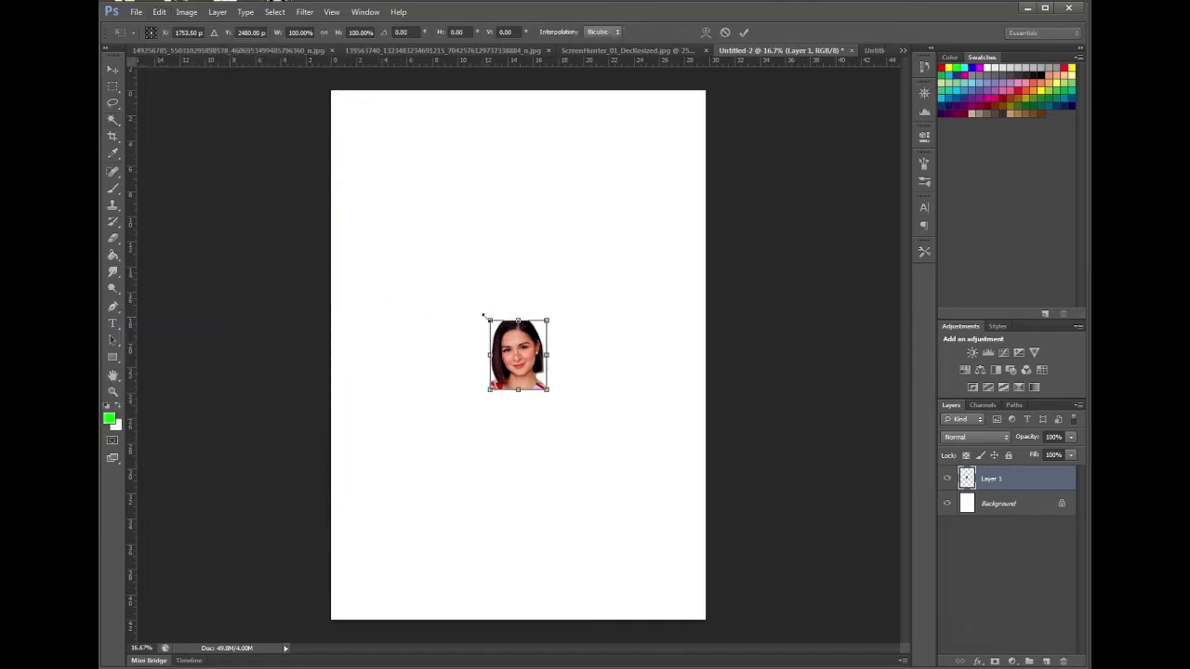
{"action": "left_click_drag", "start_coordinate": [483, 317], "coordinate": [377, 109]}
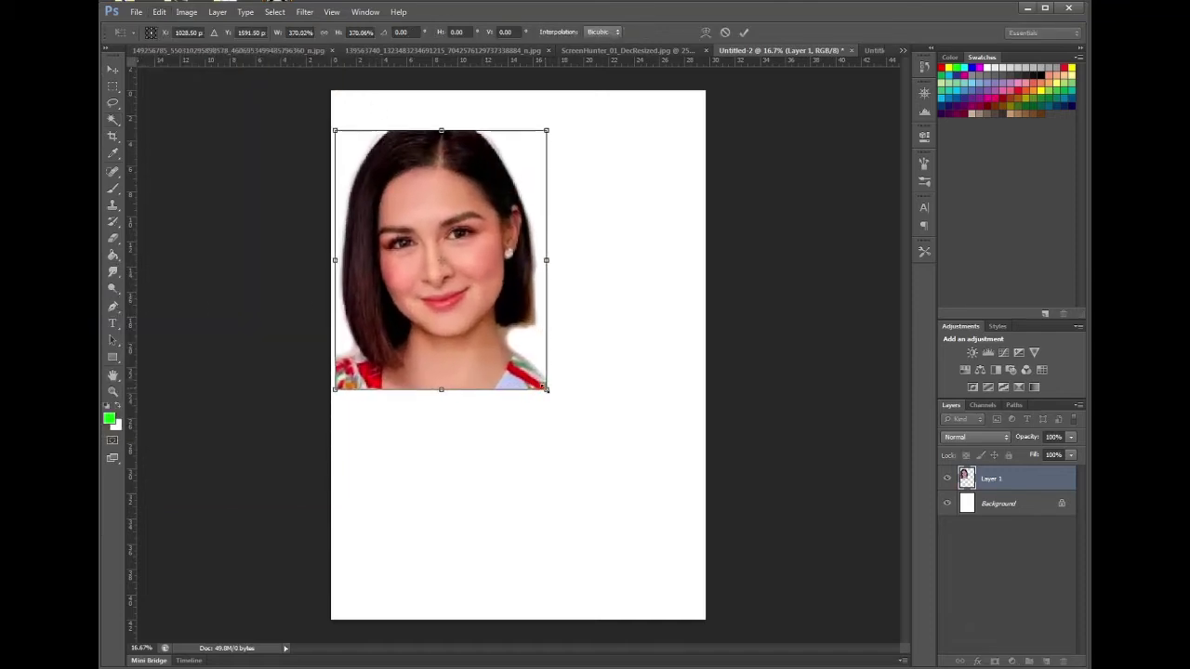
{"action": "left_click_drag", "start_coordinate": [546, 390], "coordinate": [702, 583]}
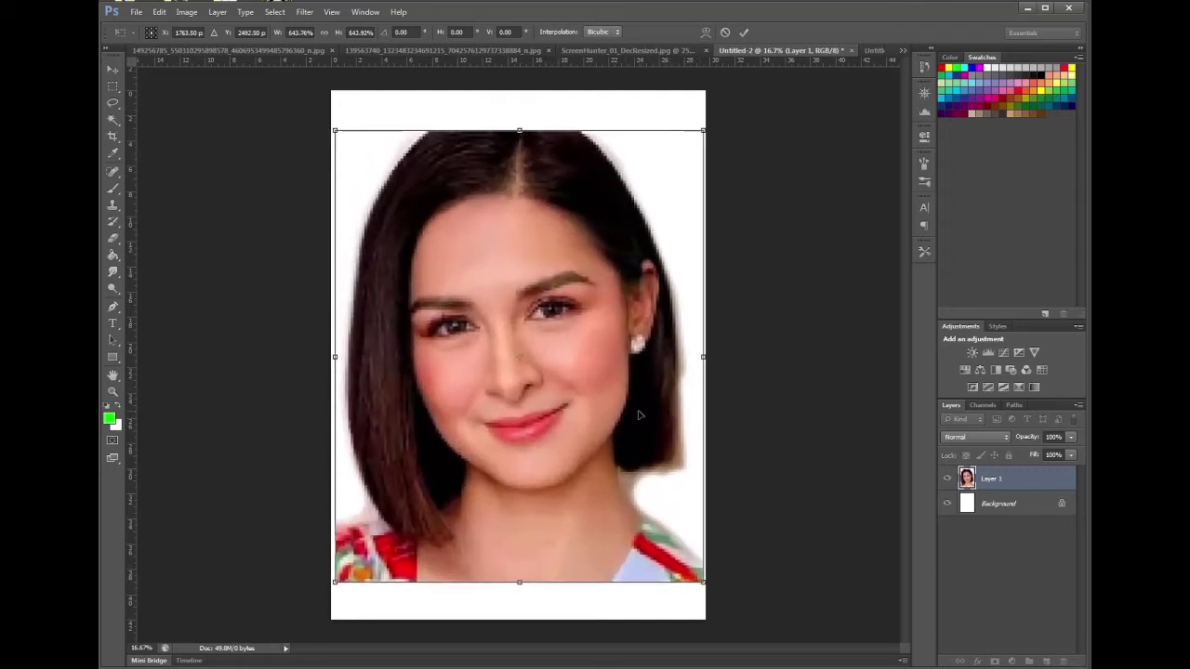
{"action": "key", "text": "Return"}
{"action": "key", "text": "w"}
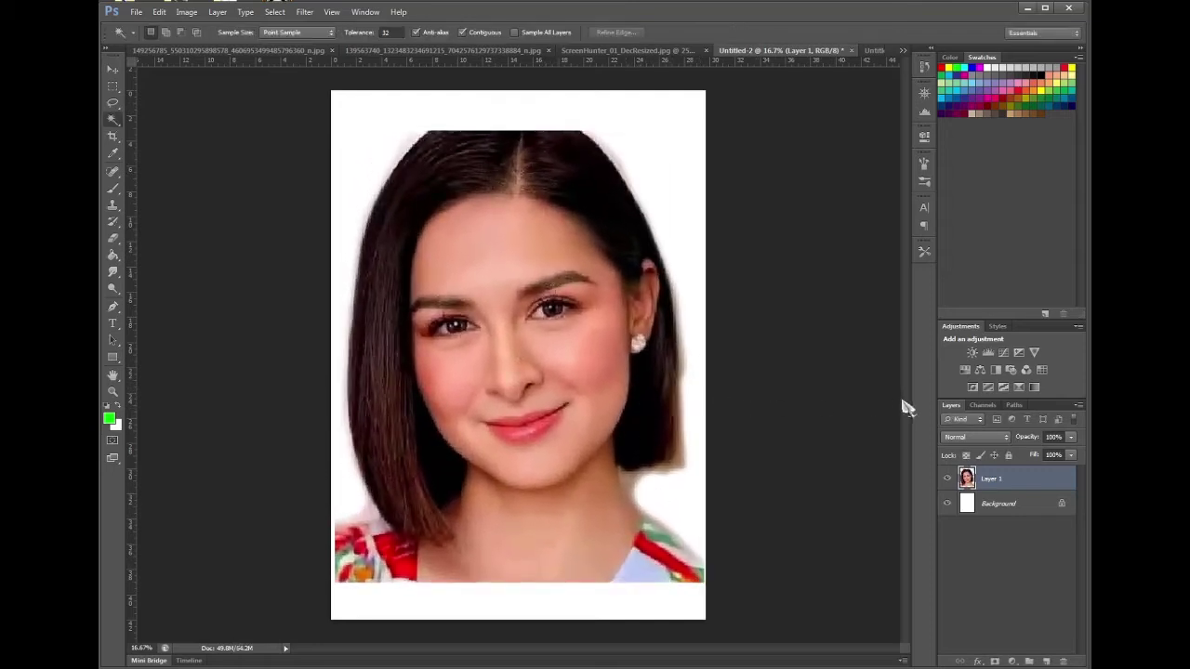
- Switch to the photo of the man with glasses and duplicate its Background layer as Background copy
{"action": "left_click", "coordinate": [299, 51]}
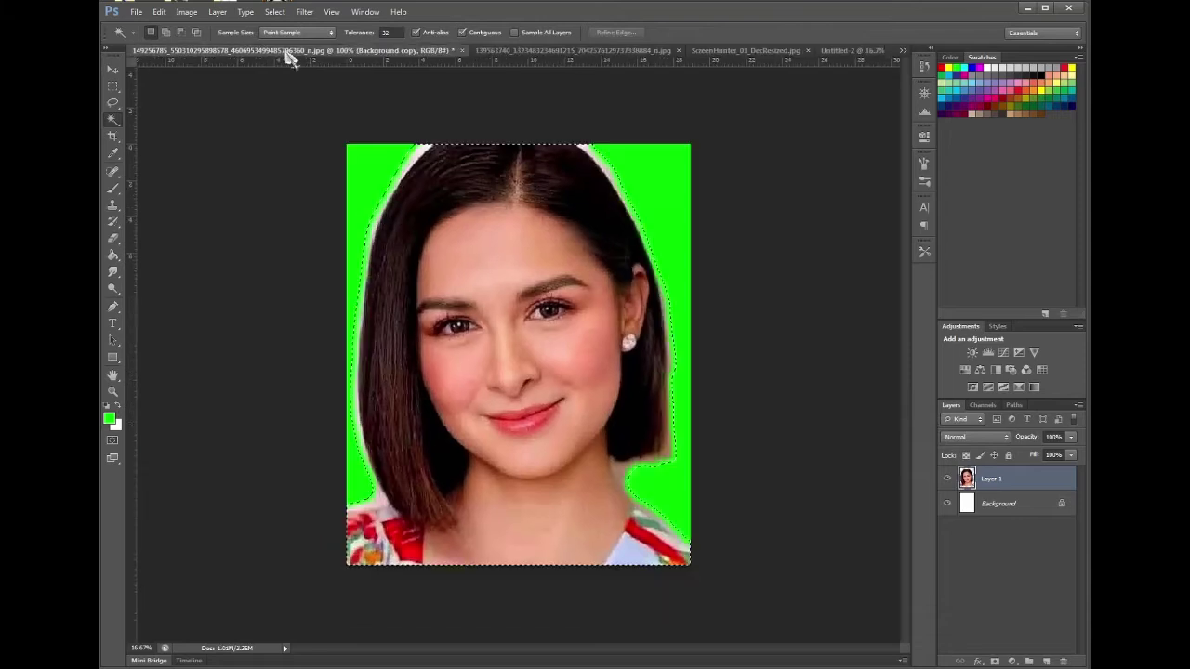
{"action": "left_click", "coordinate": [514, 58]}
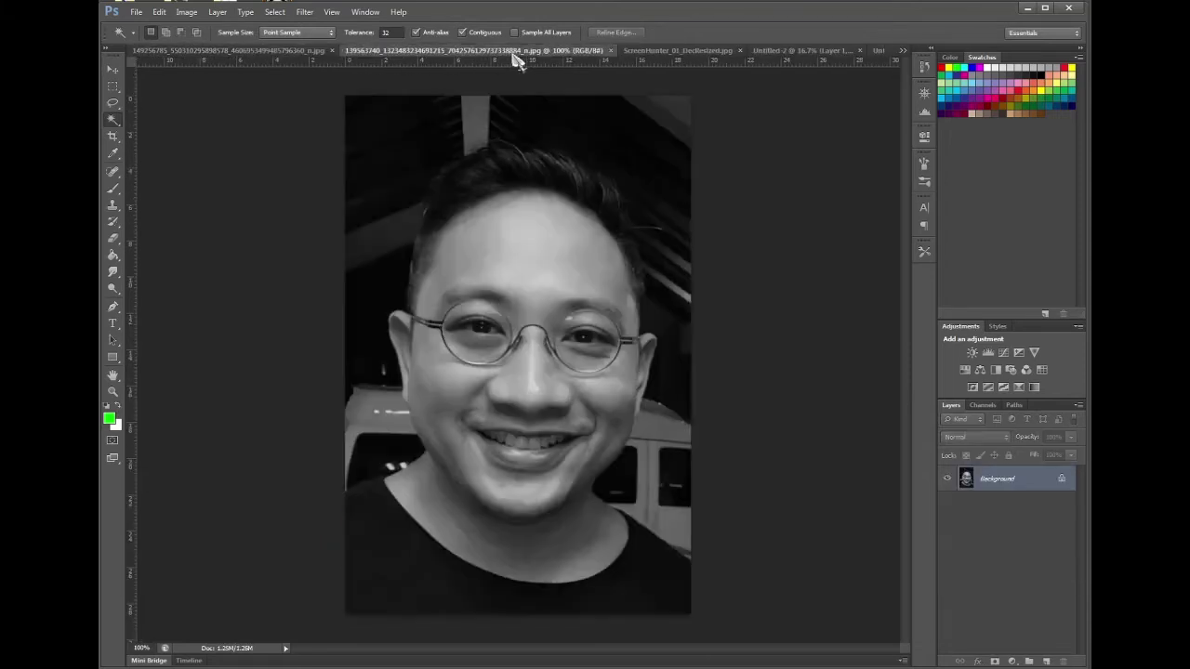
{"action": "right_click", "coordinate": [1039, 493]}
{"action": "left_click", "coordinate": [1064, 514]}
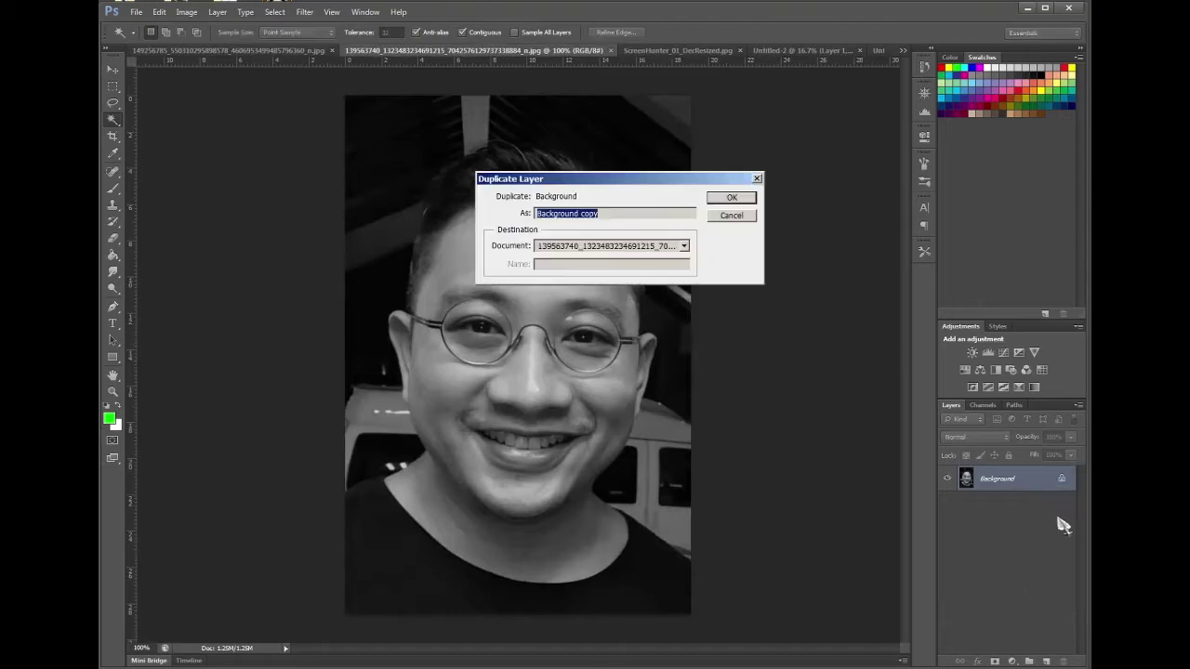
{"action": "left_click", "coordinate": [719, 199]}
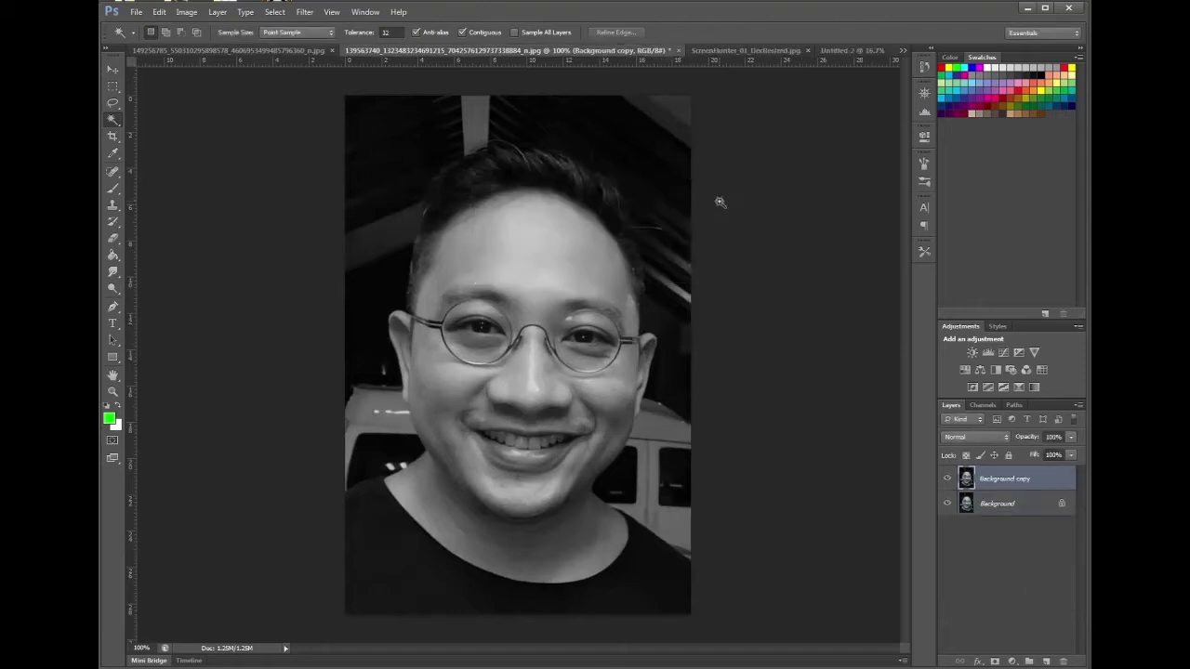
- Add a new layer between Background and Background copy and fill it with the green foreground colour
{"action": "left_click", "coordinate": [1016, 509]}
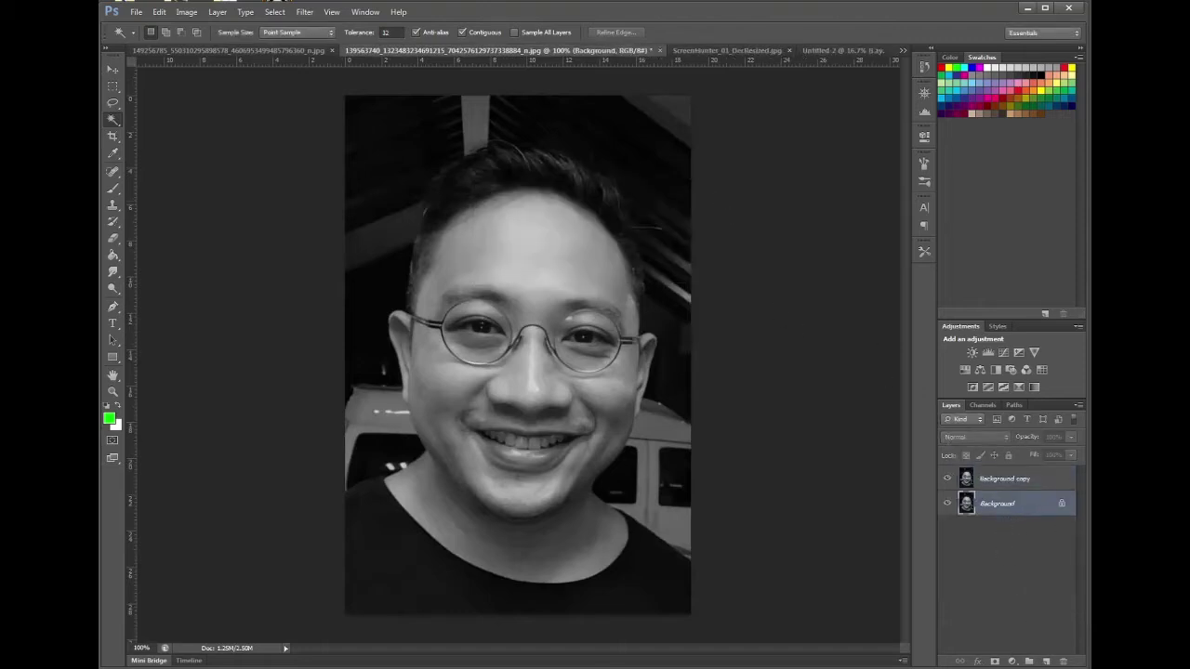
{"action": "left_click", "coordinate": [1046, 661]}
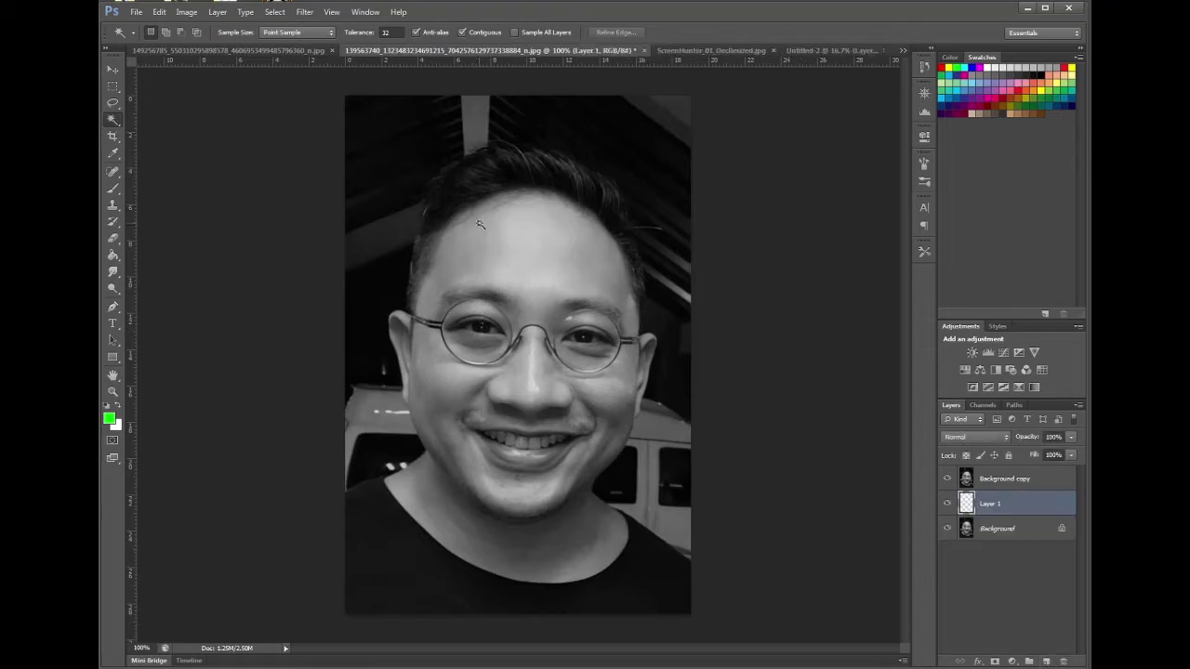
{"action": "left_click", "coordinate": [112, 255]}
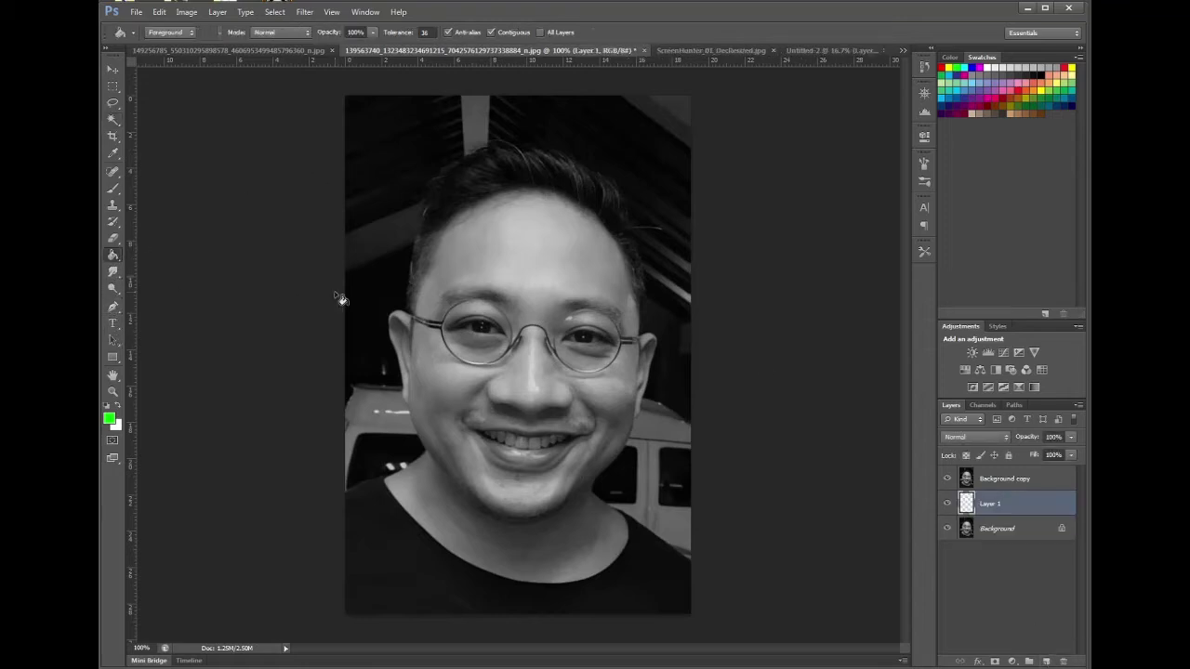
{"action": "left_click", "coordinate": [368, 293]}
- Lasso the background surrounding the man's head and shoulders on Background copy, using a 16.9 px feather
{"action": "left_click", "coordinate": [1024, 479]}
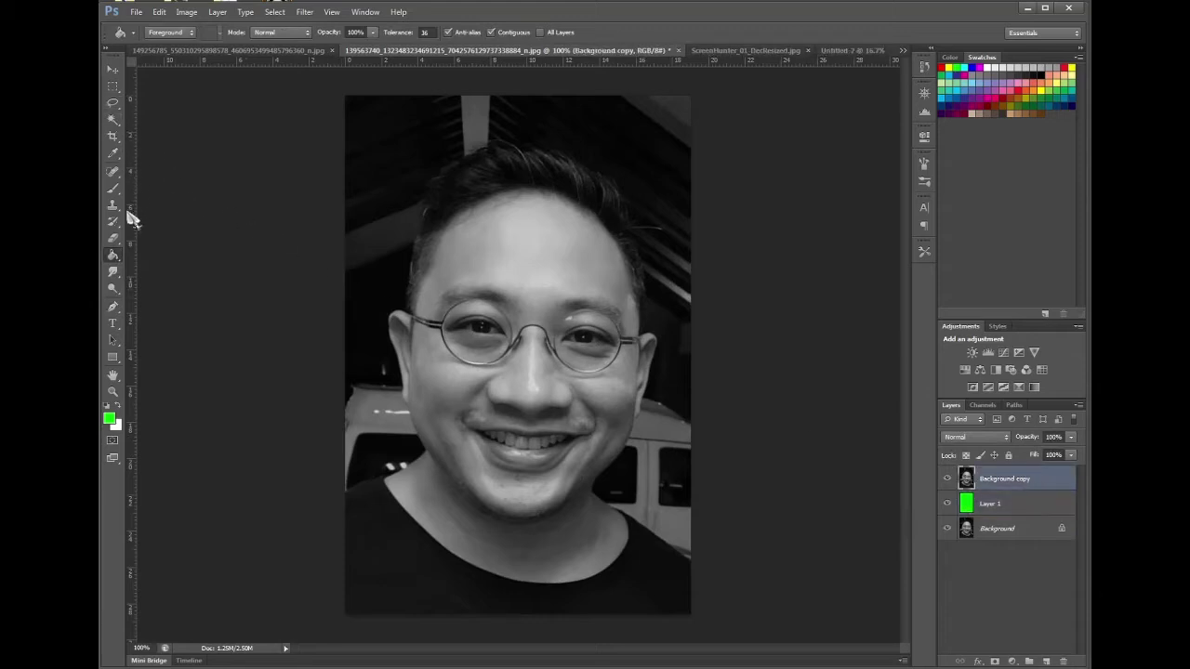
{"action": "left_click", "coordinate": [116, 240]}
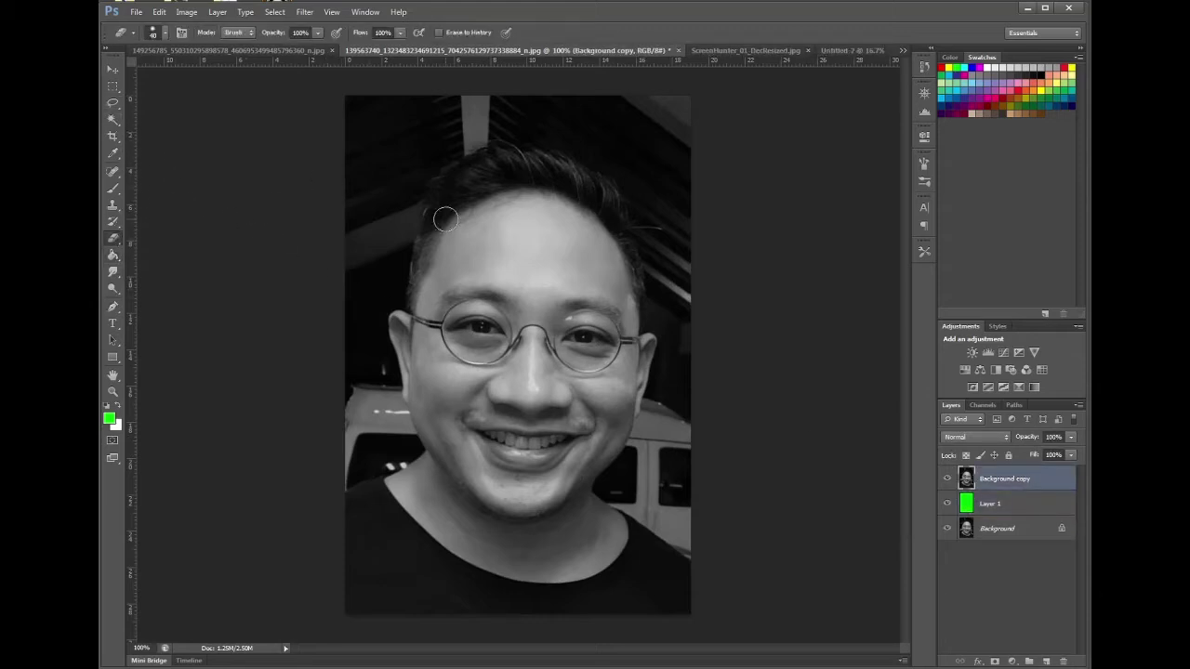
{"action": "left_click", "coordinate": [113, 102]}
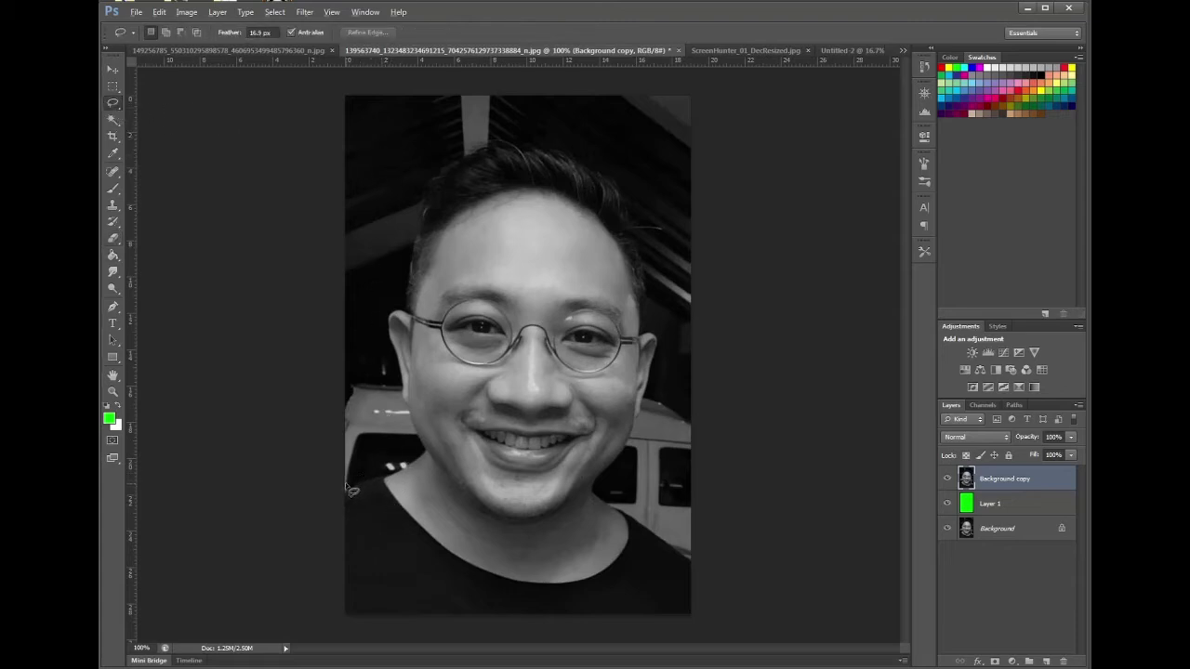
{"action": "left_click_drag", "start_coordinate": [375, 472], "coordinate": [406, 458]}
{"action": "mouse_move", "coordinate": [400, 354]}
{"action": "left_mouse_down"}
{"action": "mouse_move", "coordinate": [382, 329]}
{"action": "mouse_move", "coordinate": [386, 286]}
{"action": "mouse_move", "coordinate": [405, 306]}
{"action": "mouse_move", "coordinate": [401, 251]}
{"action": "mouse_move", "coordinate": [415, 218]}
{"action": "mouse_move", "coordinate": [414, 191]}
{"action": "mouse_move", "coordinate": [401, 188]}
{"action": "mouse_move", "coordinate": [473, 129]}
{"action": "mouse_move", "coordinate": [502, 124]}
{"action": "mouse_move", "coordinate": [613, 159]}
{"action": "mouse_move", "coordinate": [643, 219]}
{"action": "left_mouse_up"}
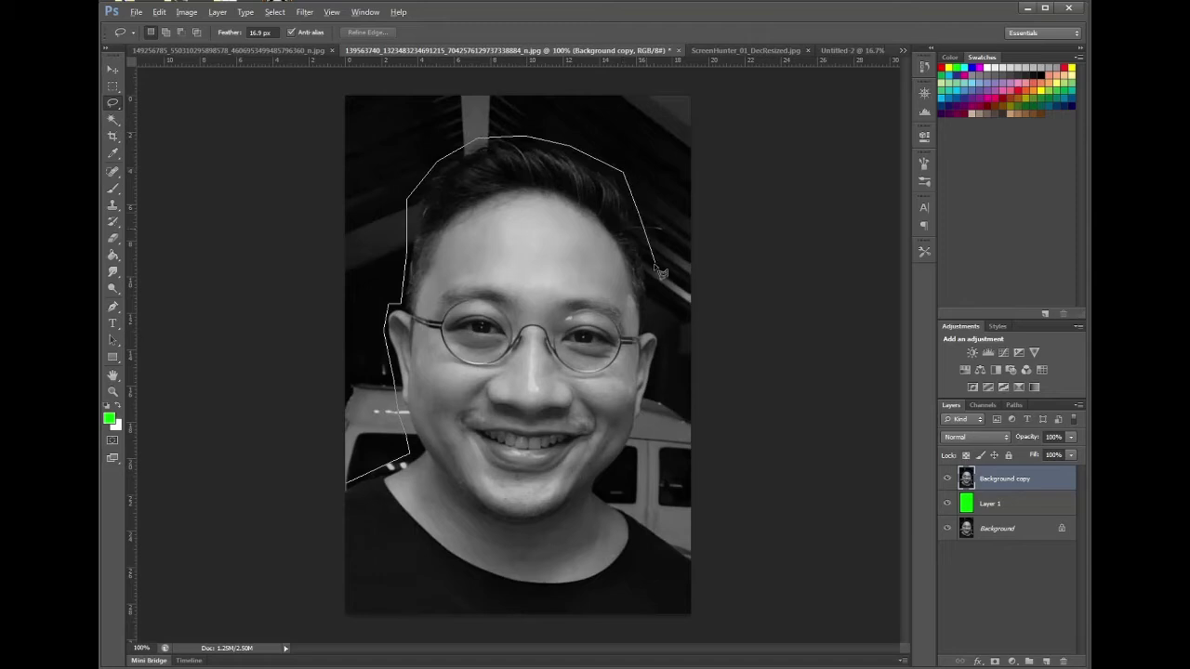
{"action": "left_click_drag", "start_coordinate": [658, 271], "coordinate": [668, 370]}
{"action": "mouse_move", "coordinate": [690, 554]}
{"action": "left_mouse_down"}
{"action": "mouse_move", "coordinate": [704, 531]}
{"action": "mouse_move", "coordinate": [692, 172]}
{"action": "mouse_move", "coordinate": [715, 86]}
{"action": "left_mouse_up"}
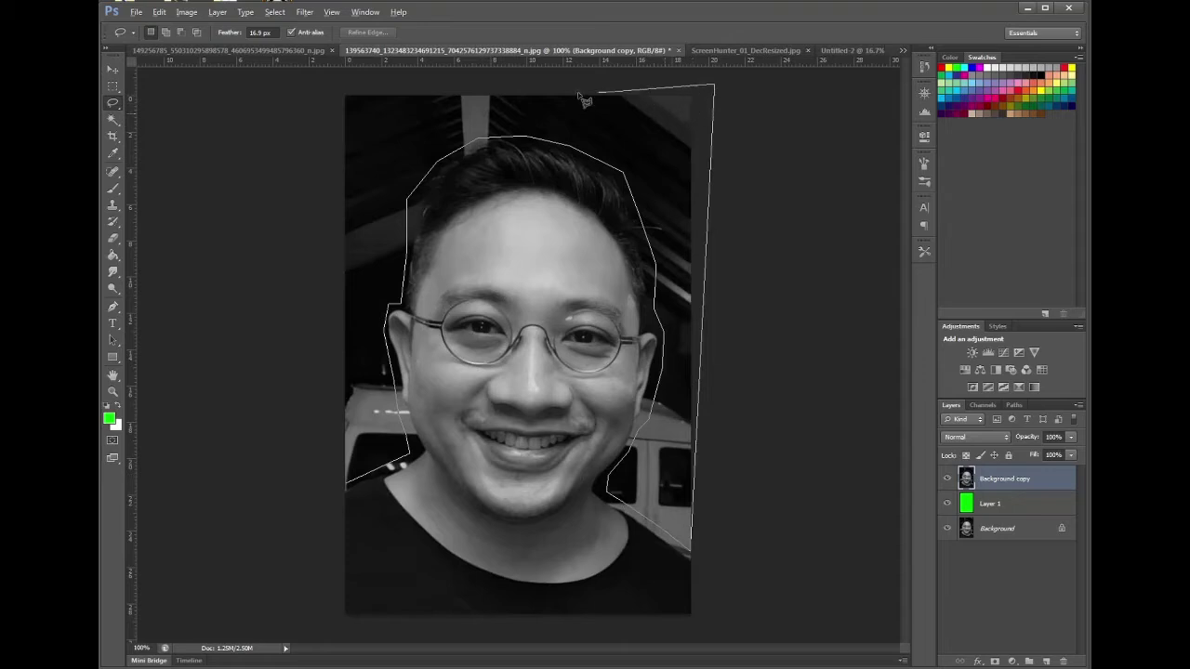
{"action": "mouse_move", "coordinate": [578, 93]}
{"action": "left_mouse_down"}
{"action": "mouse_move", "coordinate": [307, 82]}
{"action": "mouse_move", "coordinate": [336, 410]}
{"action": "mouse_move", "coordinate": [338, 487]}
{"action": "left_mouse_up"}
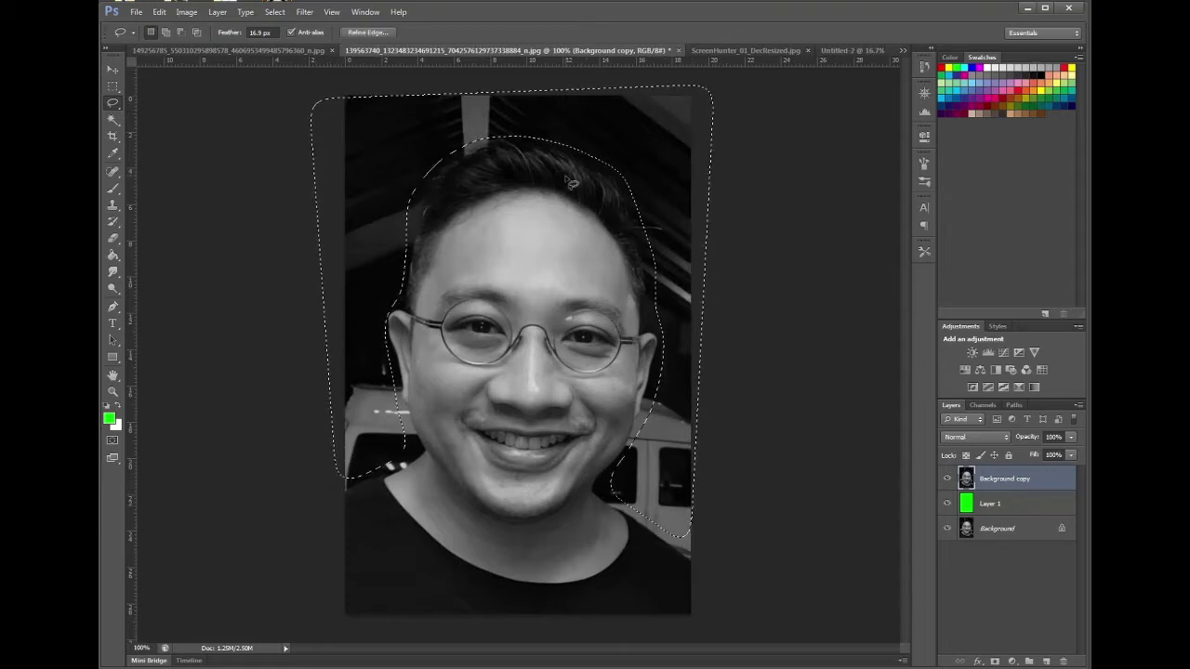
{"action": "left_click", "coordinate": [274, 12]}
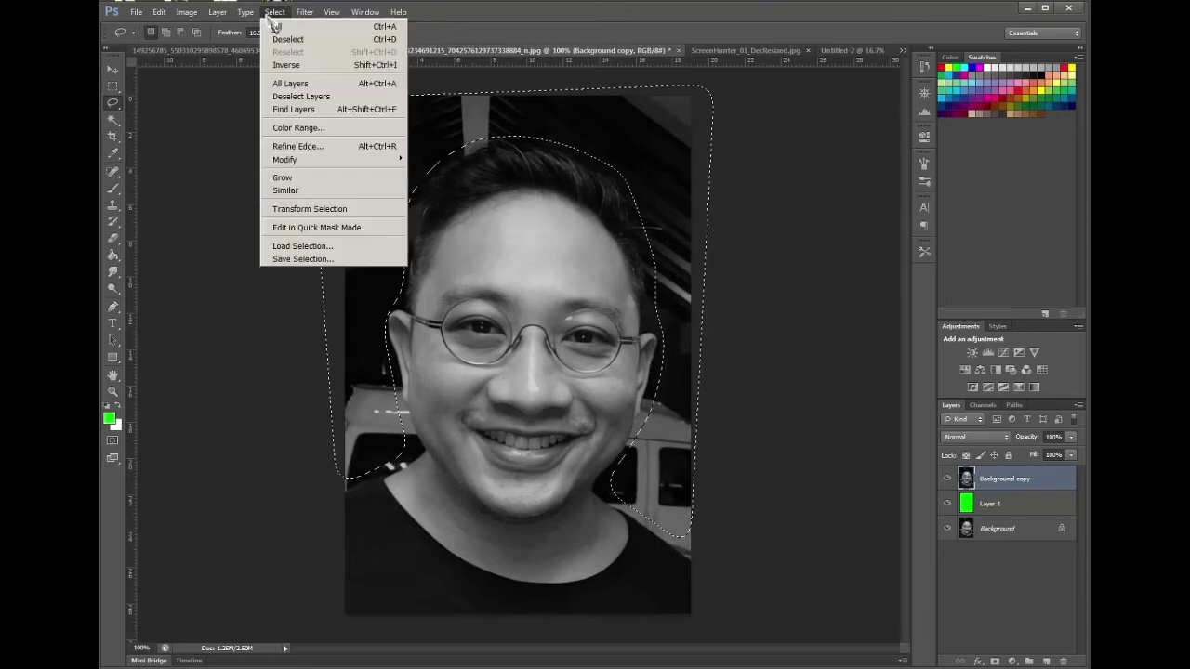
{"action": "left_click", "coordinate": [289, 67]}
{"action": "key", "text": "alt+BackSpace"}
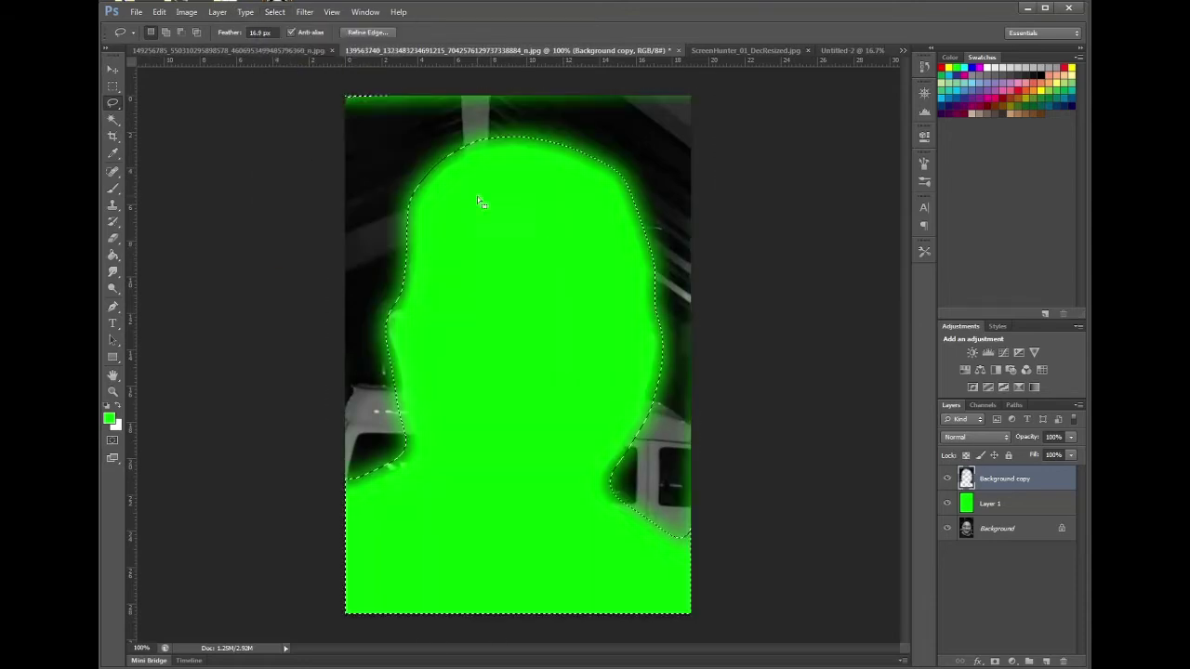
{"action": "key", "text": "ctrl+d"}
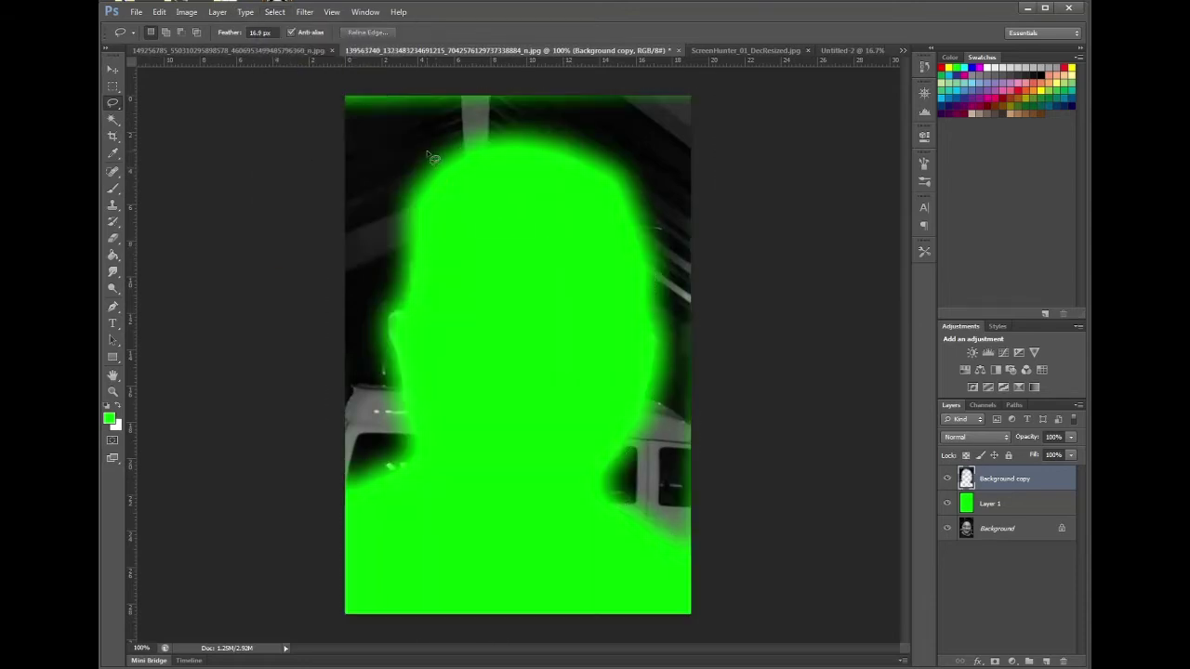
{"action": "key", "text": "ctrl+alt+z"}
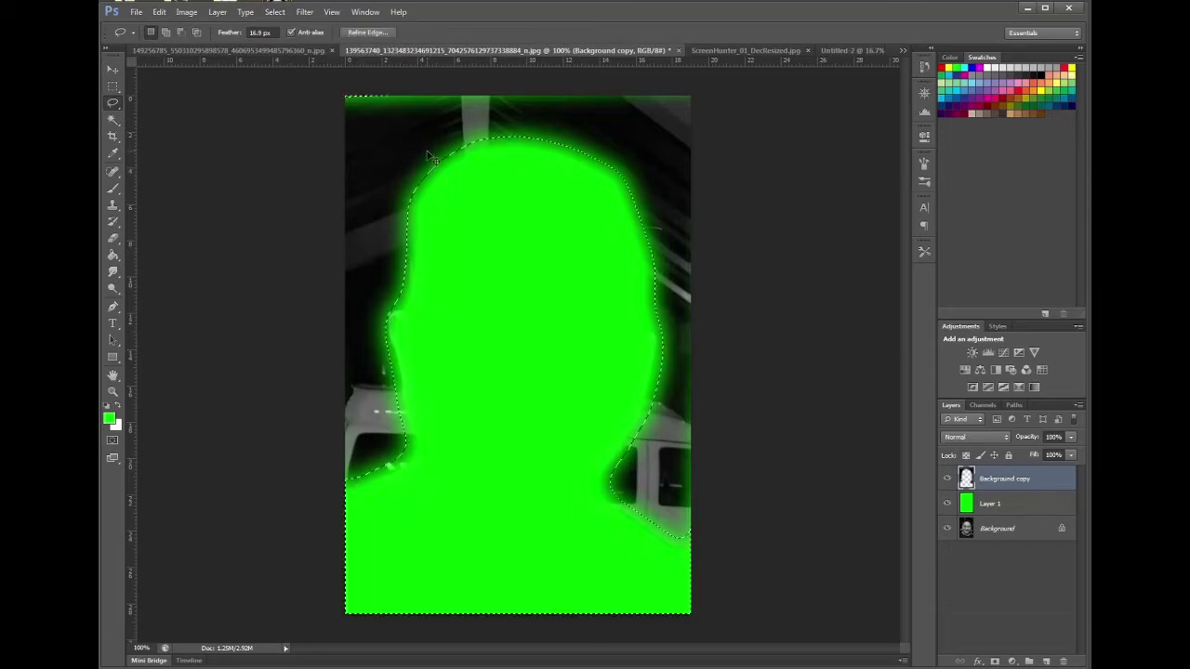
{"action": "key", "text": "ctrl+alt+z"}
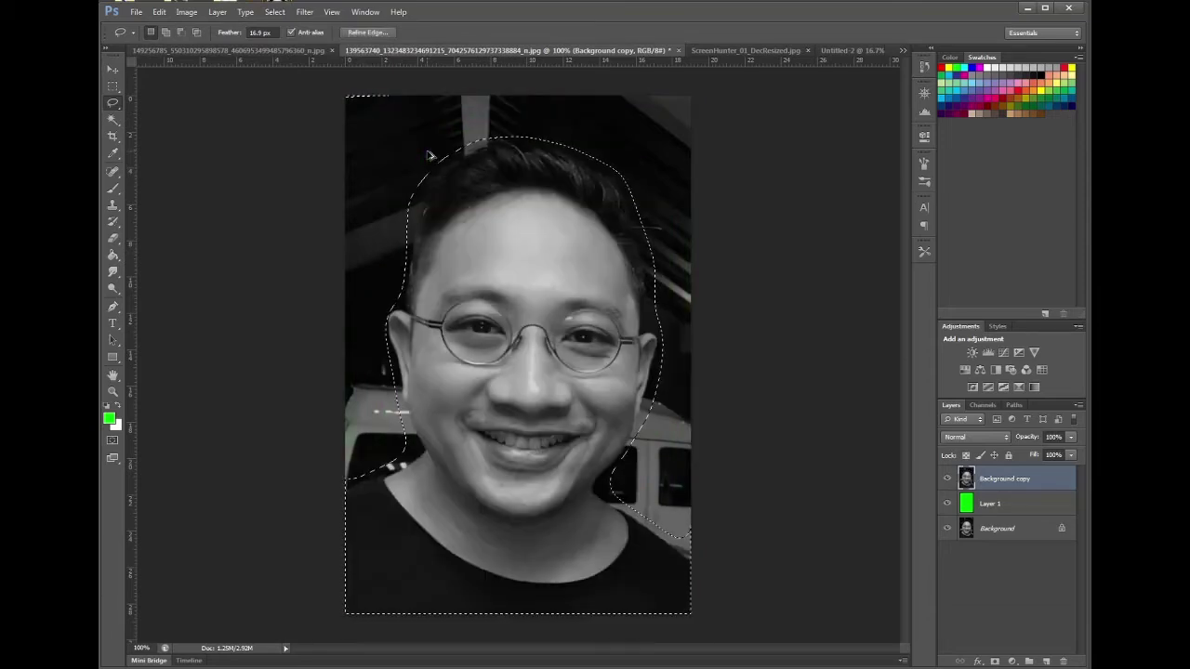
{"action": "key", "text": "ctrl+alt+z"}
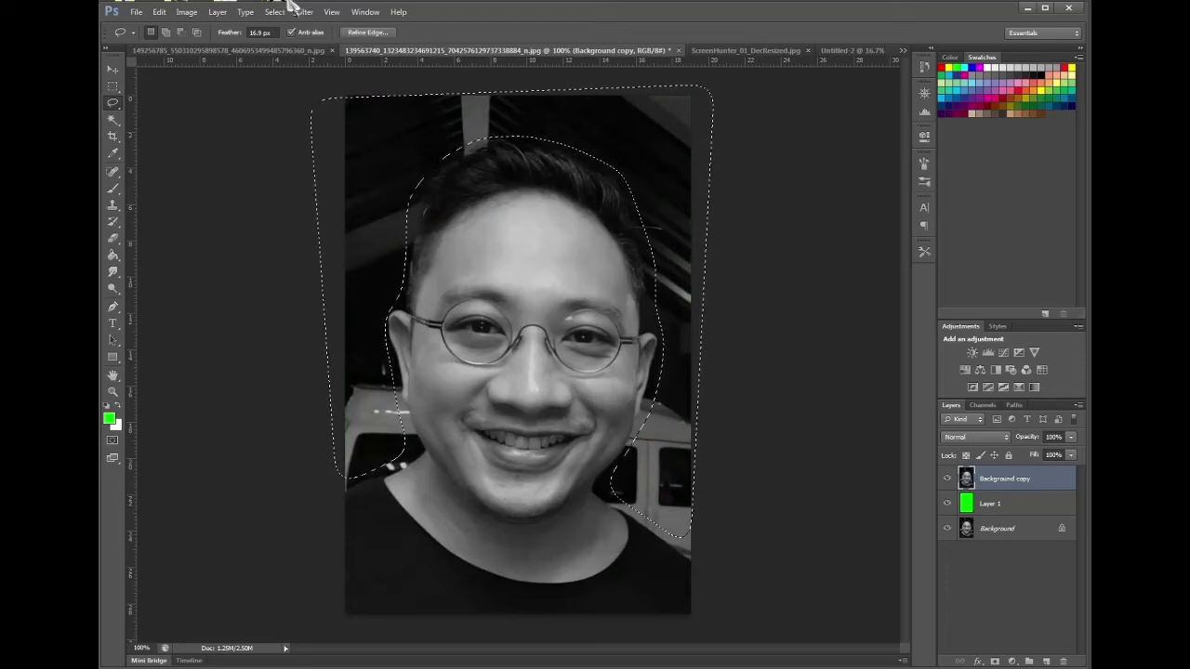
- Erase the selected background around the man on Background copy and invert the selection
{"action": "key", "text": "alt+BackSpace"}
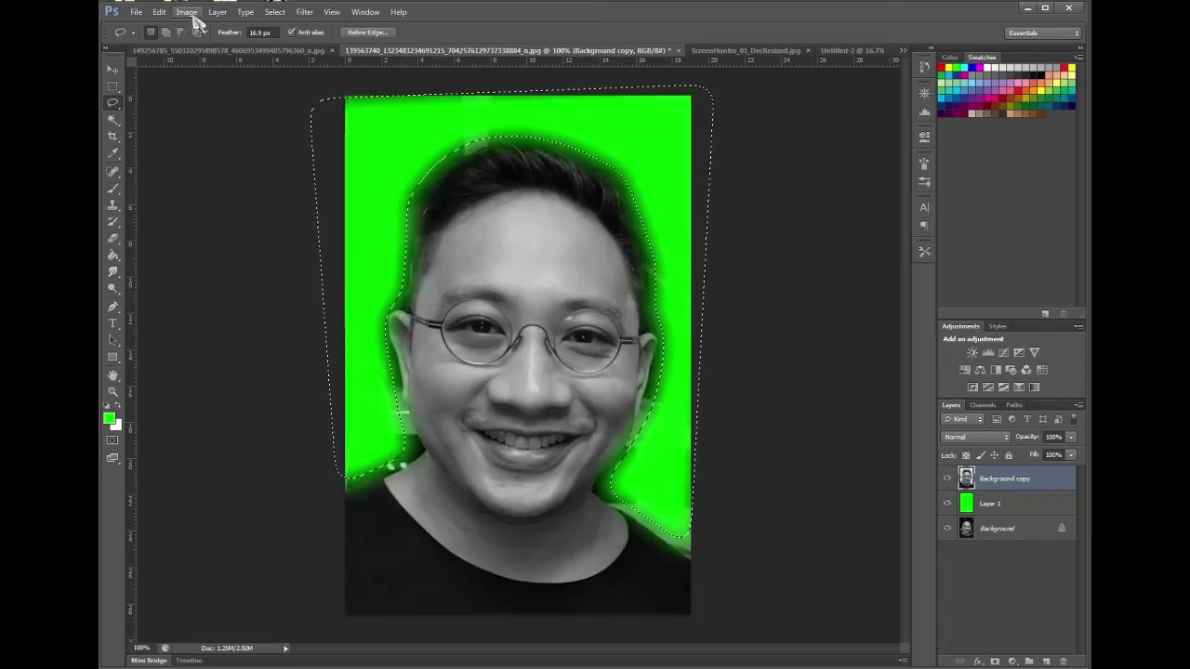
{"action": "left_click", "coordinate": [274, 12]}
{"action": "left_click", "coordinate": [286, 65]}
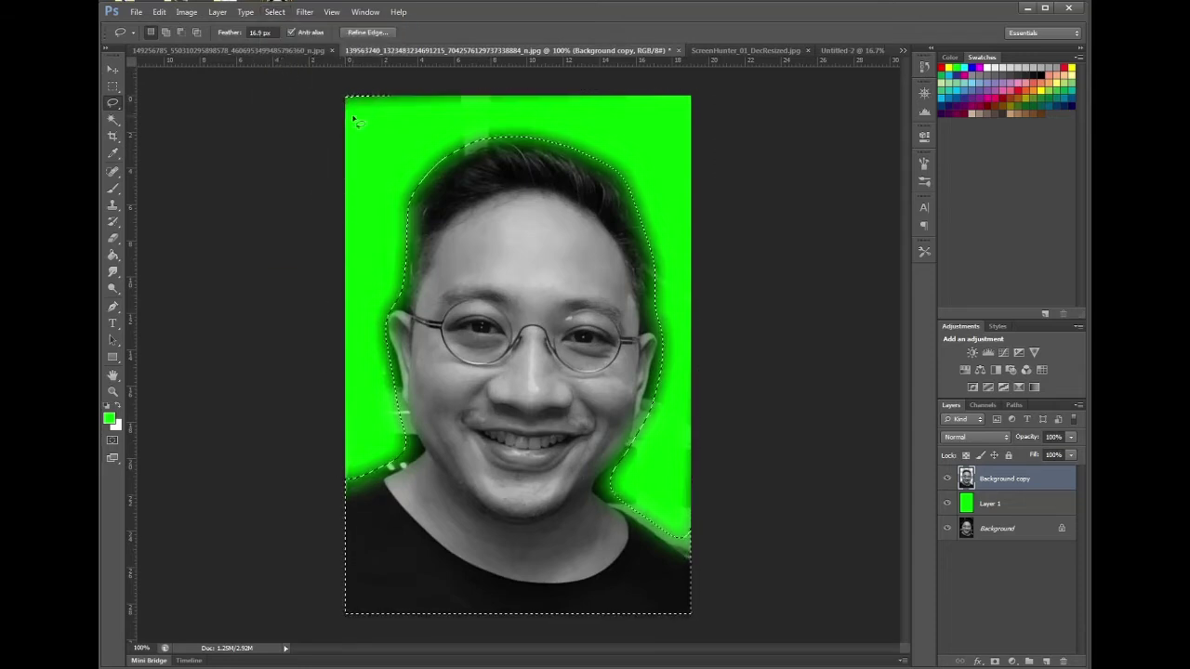
- Remove the stray strip along the photo's upper-left edge from the selection with the Lasso tool
{"action": "key", "text": "shift"}
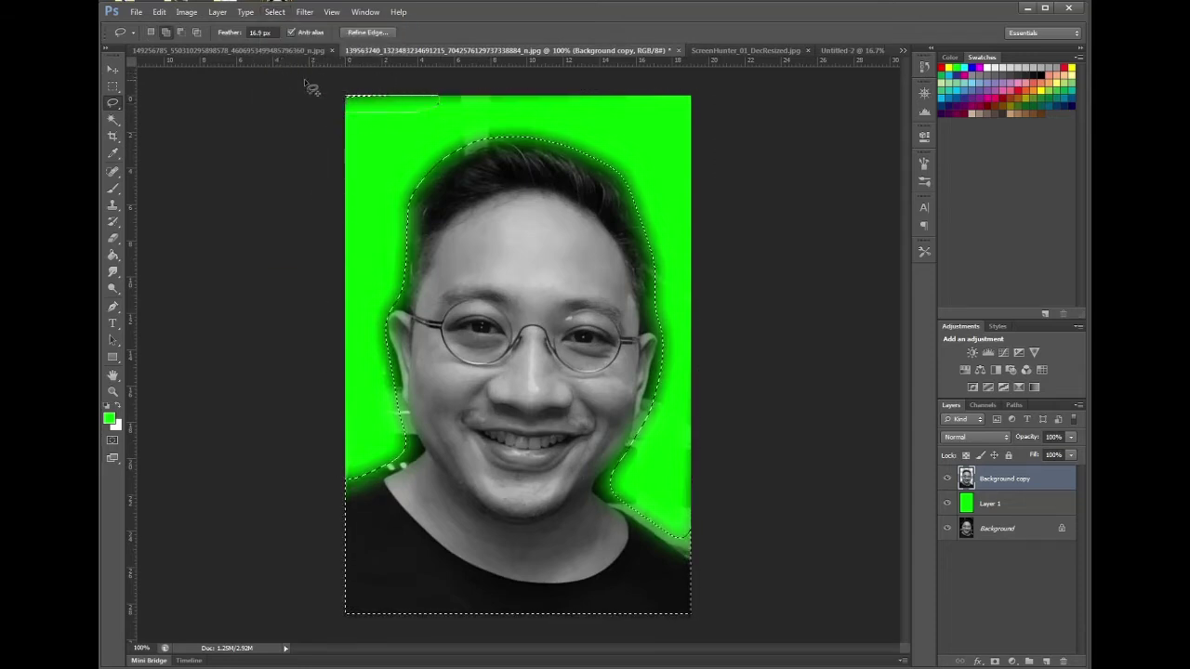
{"action": "left_click_drag", "start_coordinate": [309, 88], "coordinate": [299, 97]}
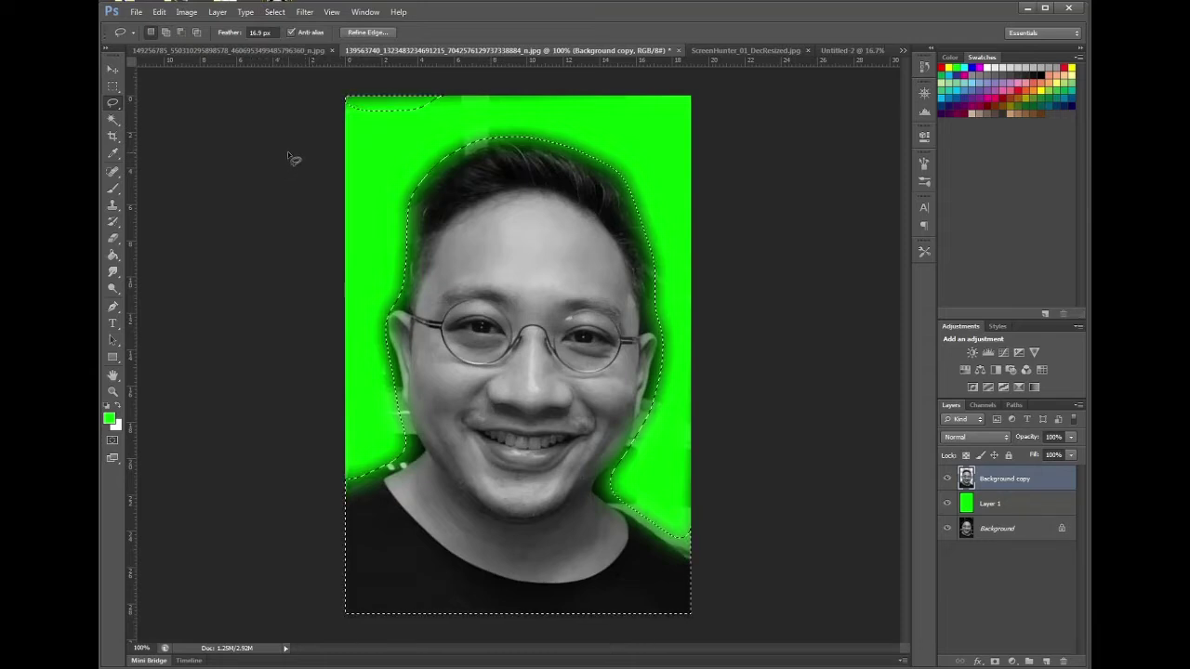
{"action": "key", "text": "shift"}
{"action": "left_click_drag", "start_coordinate": [333, 136], "coordinate": [435, 134]}
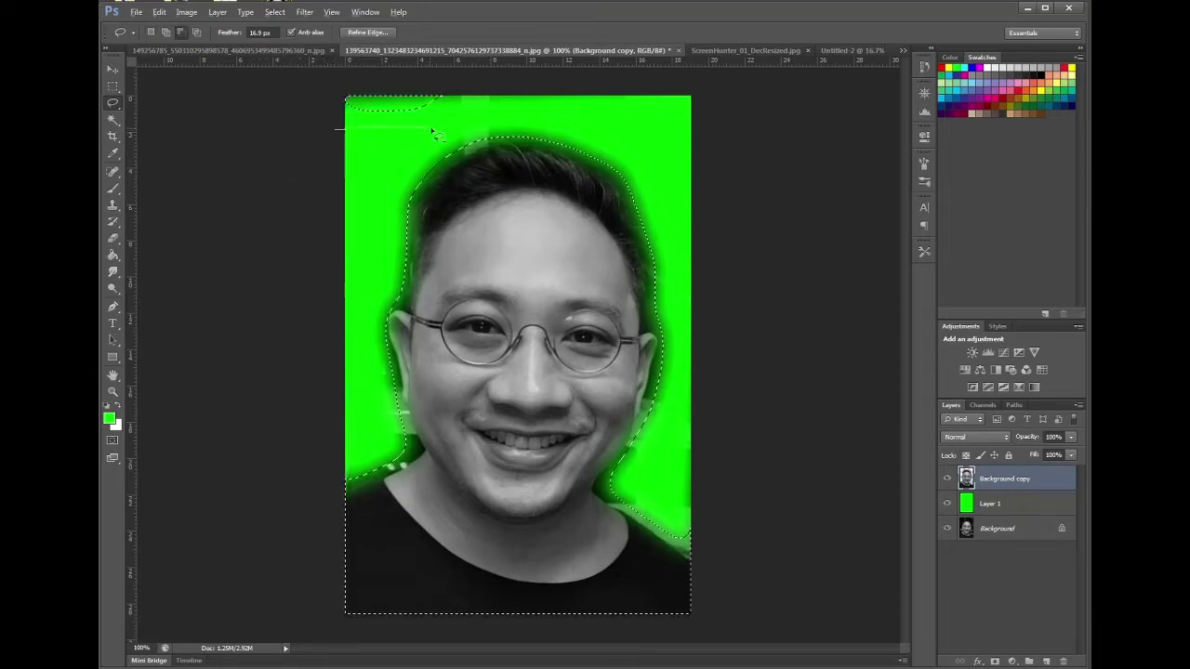
{"action": "mouse_move", "coordinate": [445, 88]}
{"action": "left_mouse_down"}
{"action": "mouse_move", "coordinate": [326, 90]}
{"action": "mouse_move", "coordinate": [325, 153]}
{"action": "left_mouse_up"}
{"action": "key", "text": "alt"}
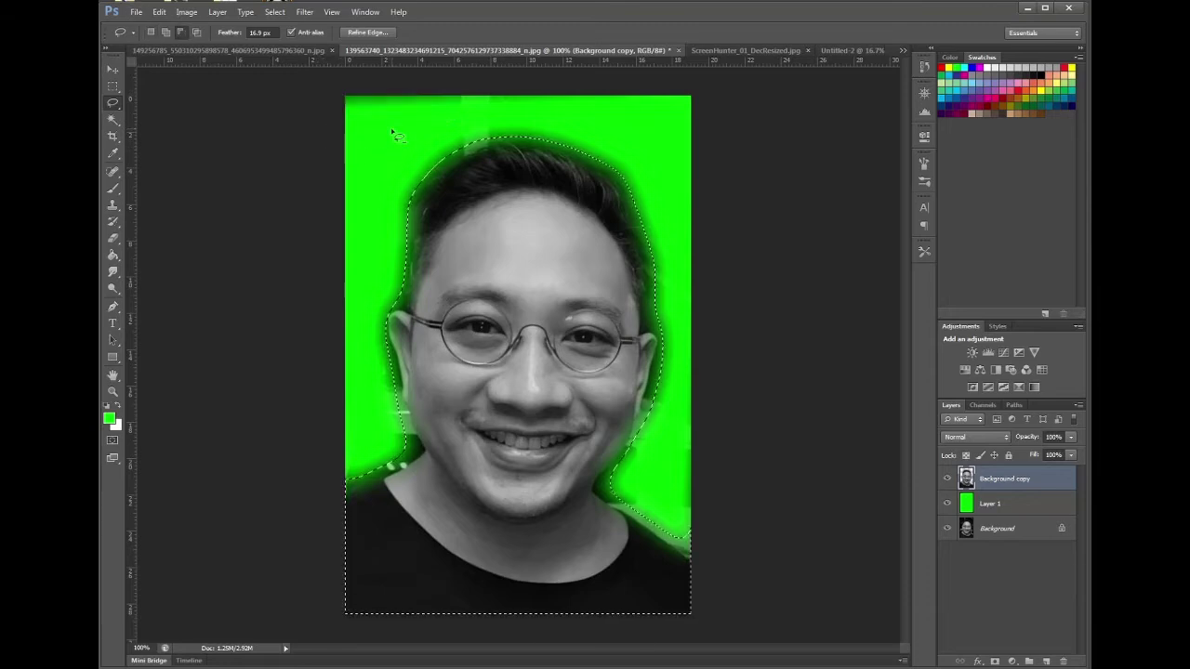
- Copy the selected portrait of the man and paste it into the A3 document Untitled-2
{"action": "left_click", "coordinate": [159, 12]}
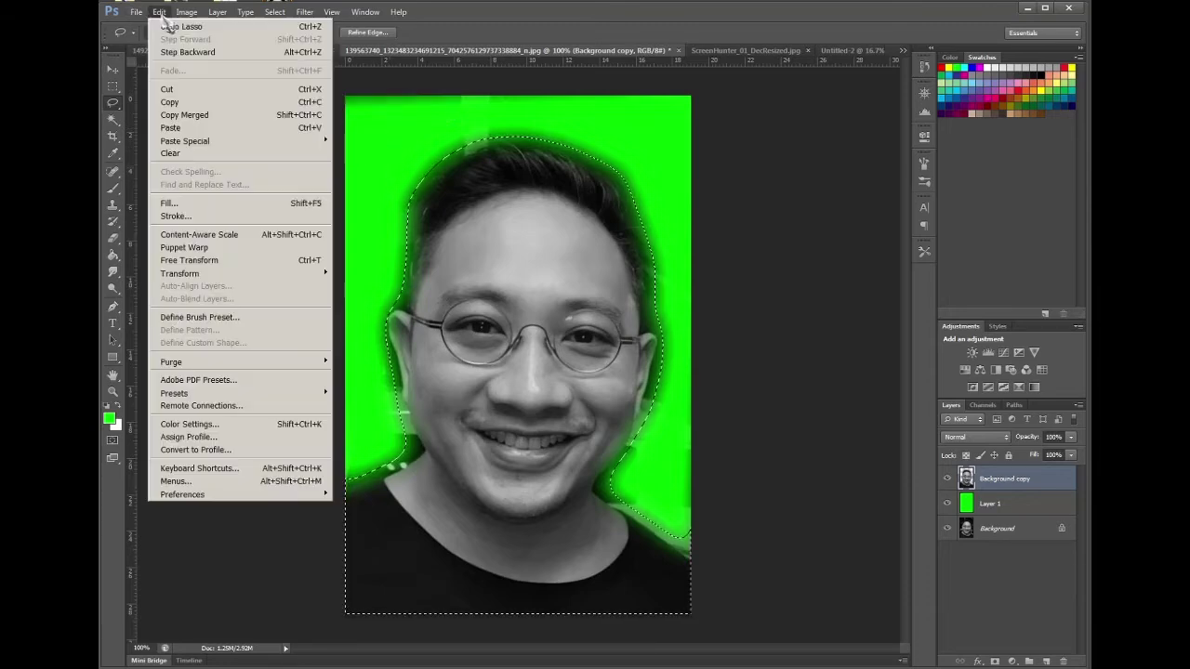
{"action": "left_click", "coordinate": [196, 102]}
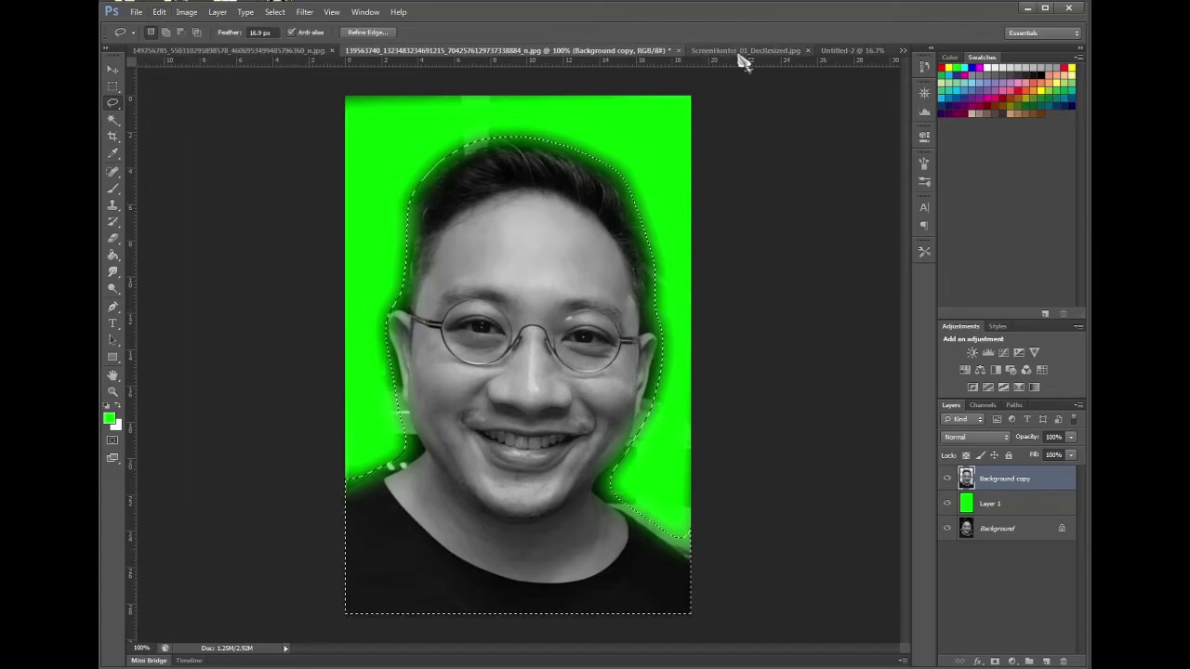
{"action": "left_click", "coordinate": [835, 53]}
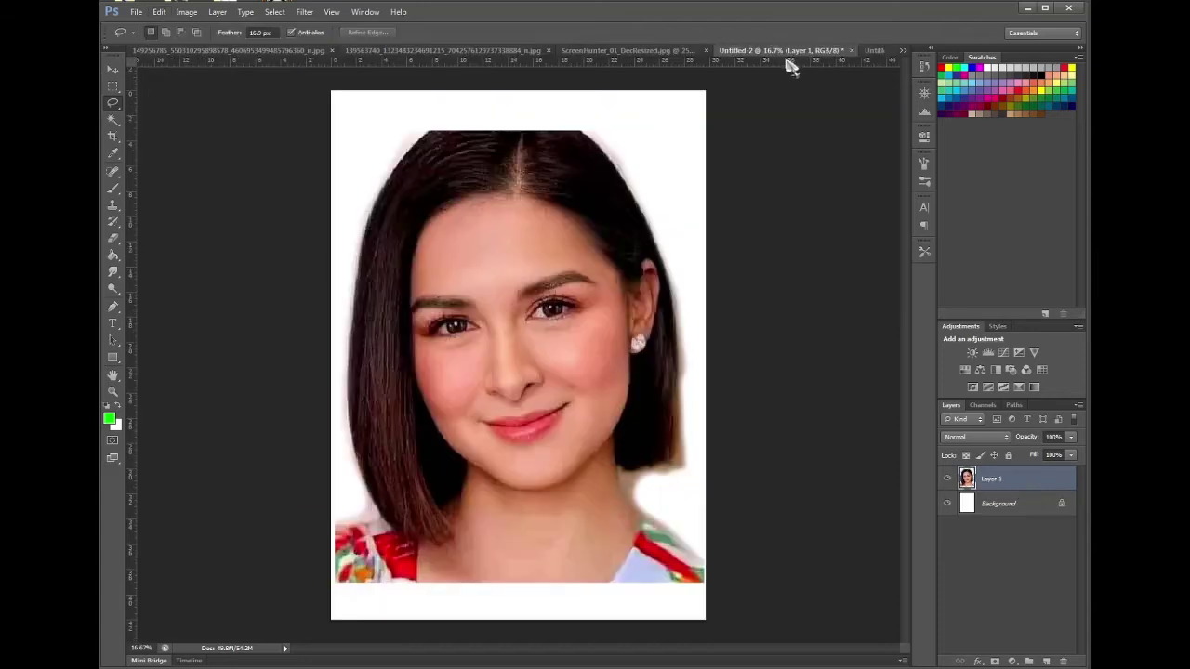
{"action": "key", "text": "ctrl+v"}
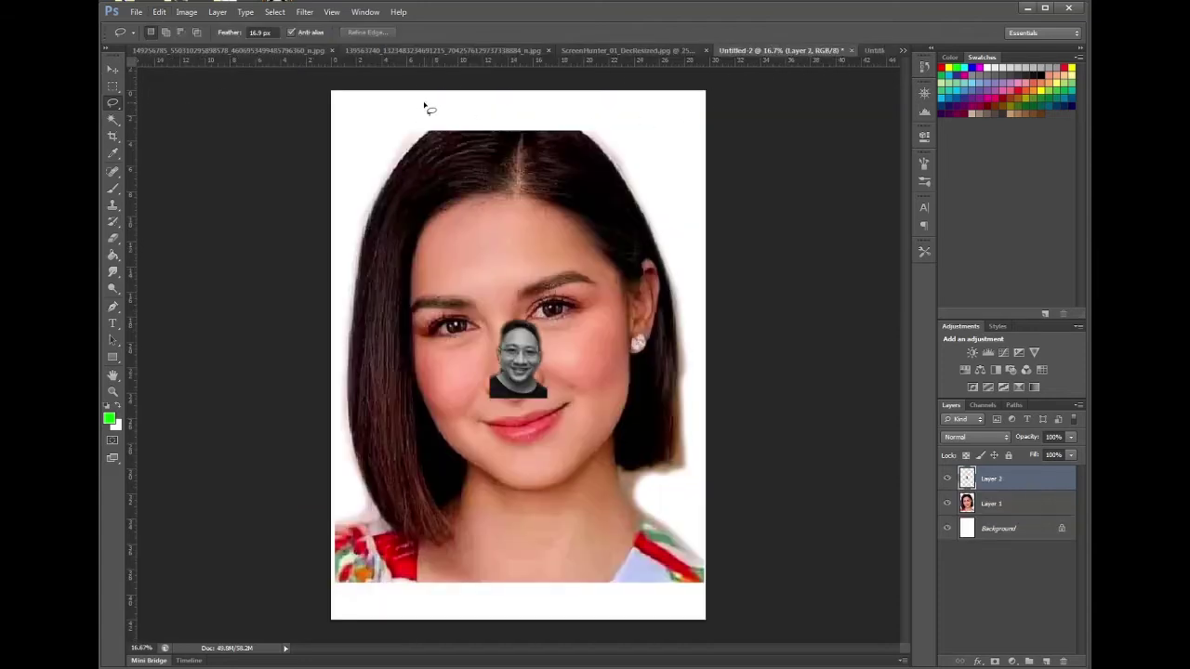
{"action": "left_click", "coordinate": [159, 12]}
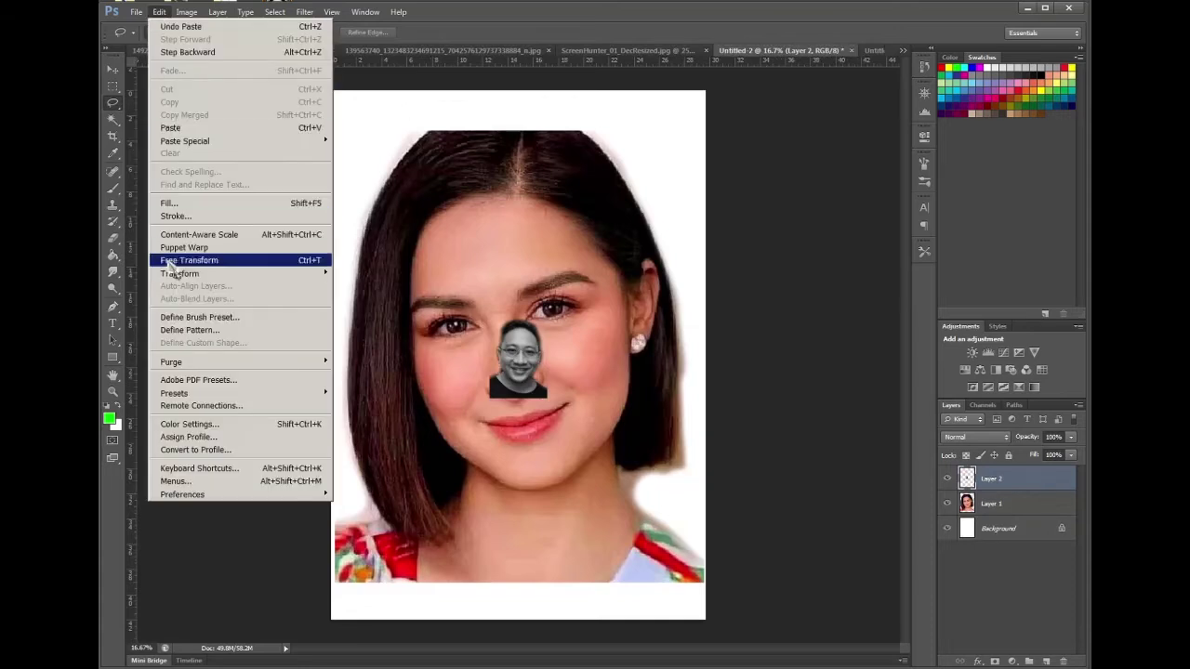
{"action": "mouse_move", "coordinate": [182, 275]}
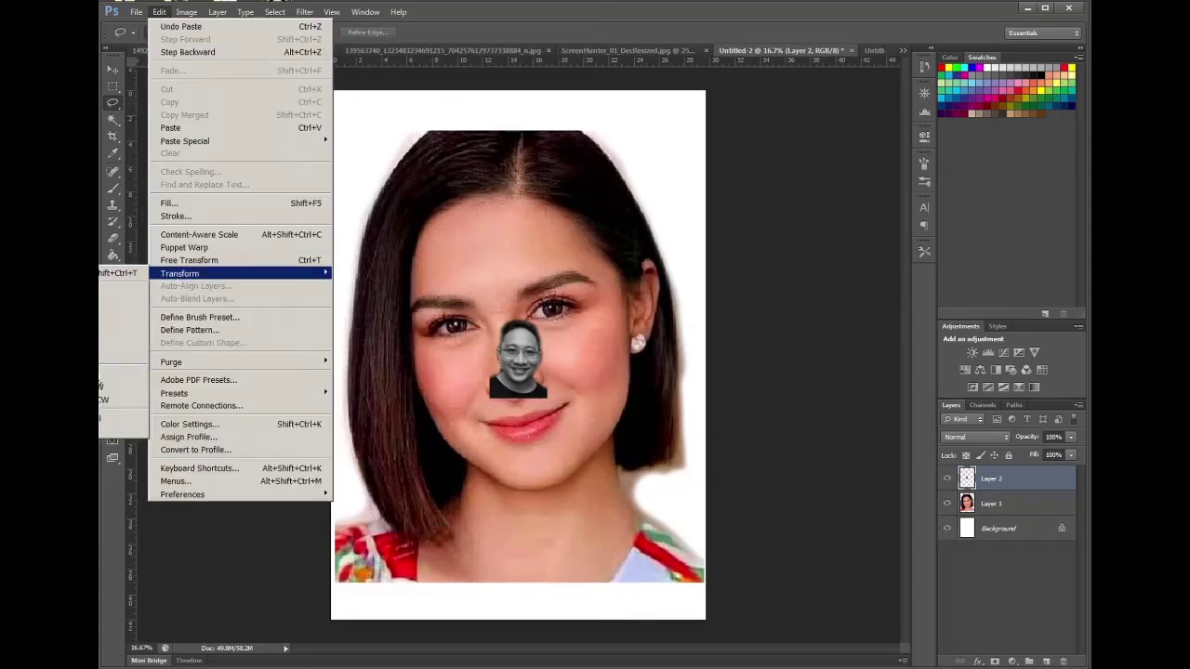
{"action": "left_click", "coordinate": [669, 32]}
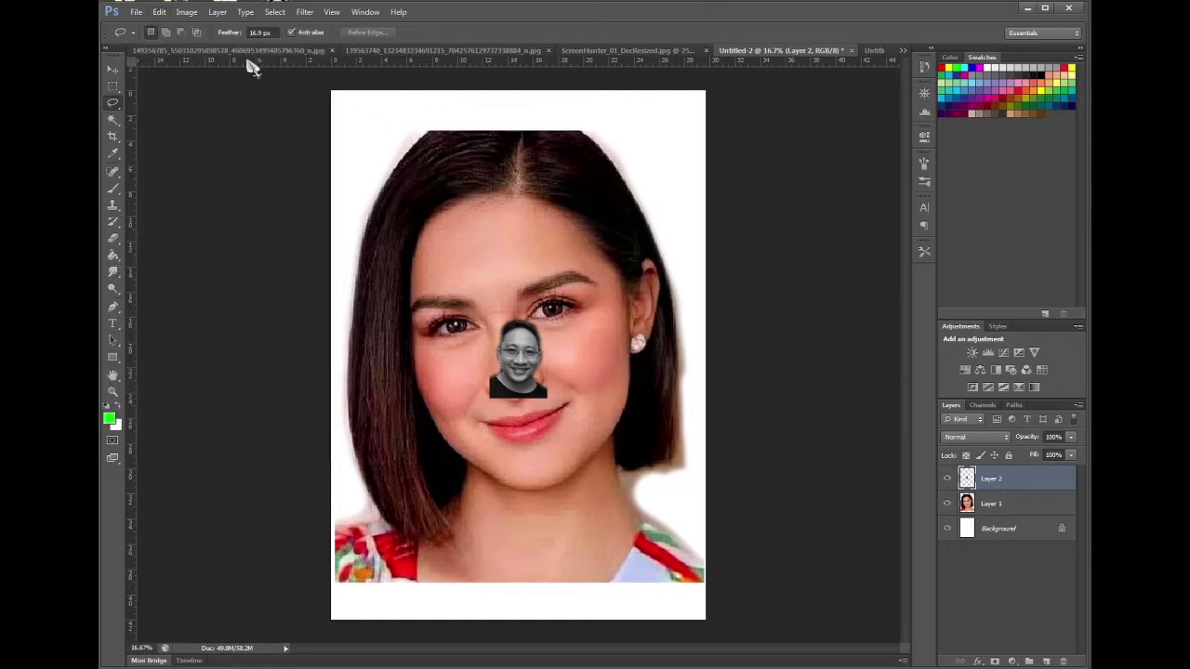
- Switch to ScreenHunter_01_DecResized.jpg and duplicate its Background layer as Background copy
{"action": "left_click", "coordinate": [414, 51]}
{"action": "left_click", "coordinate": [725, 50]}
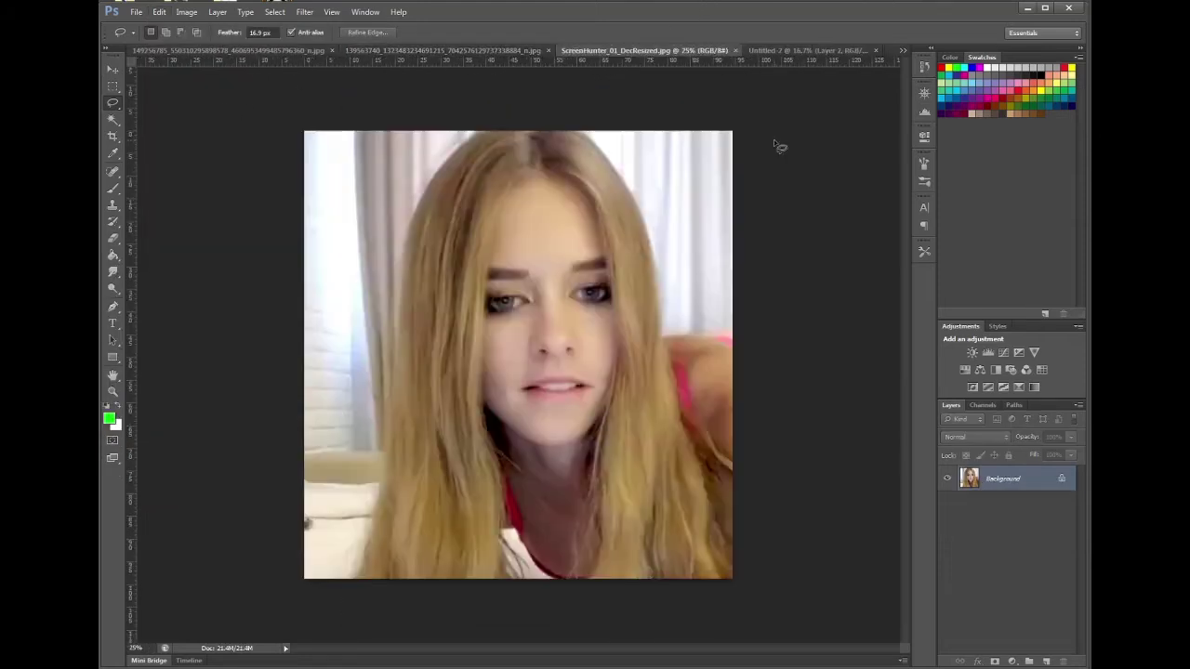
{"action": "right_click", "coordinate": [1018, 493]}
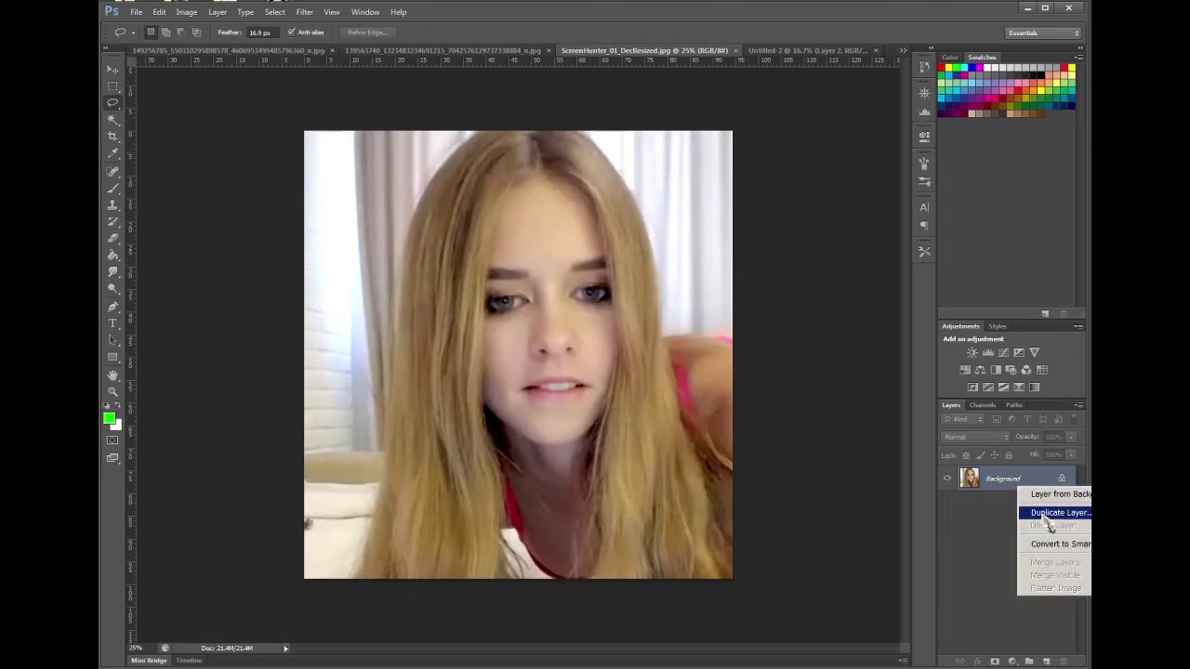
{"action": "left_click", "coordinate": [1053, 521]}
{"action": "left_click", "coordinate": [748, 200]}
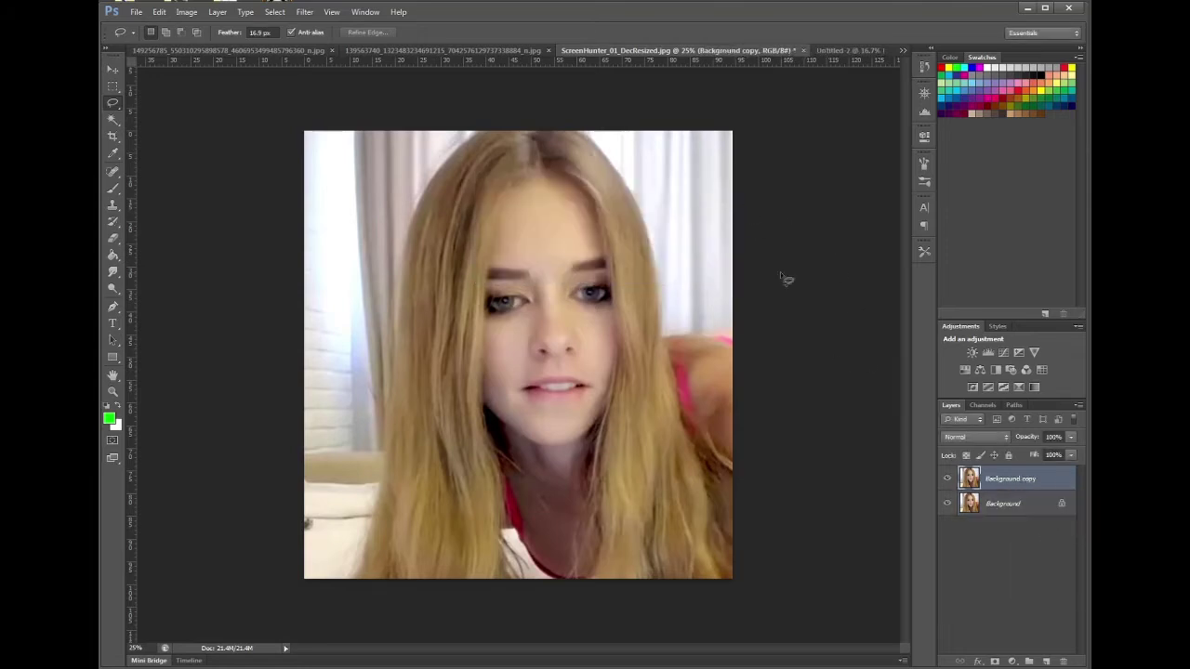
- Insert a green-filled layer above the long-haired woman's Background layer and reselect Background copy
{"action": "left_click", "coordinate": [1037, 507]}
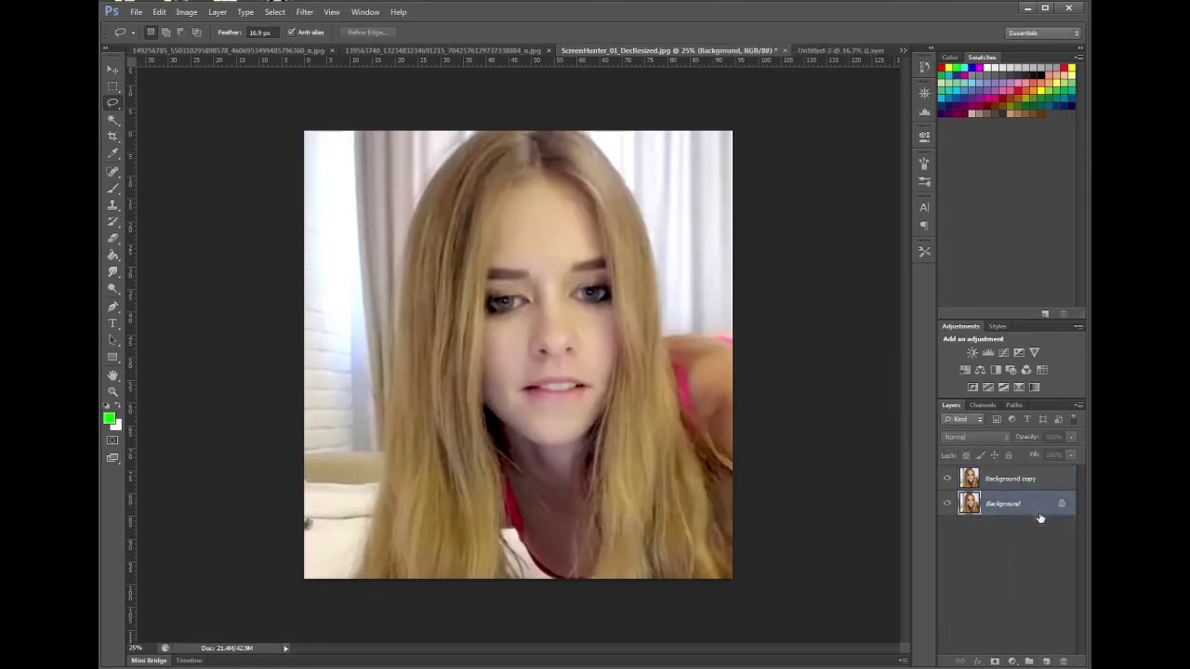
{"action": "left_click", "coordinate": [1046, 660]}
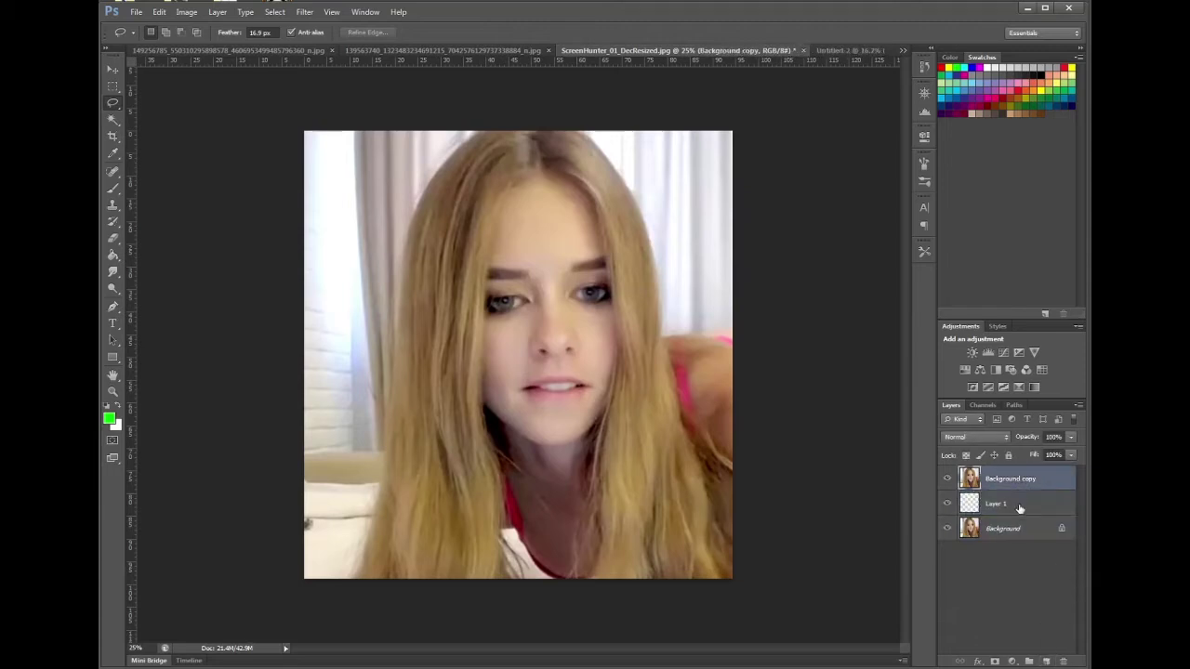
{"action": "left_click", "coordinate": [112, 256]}
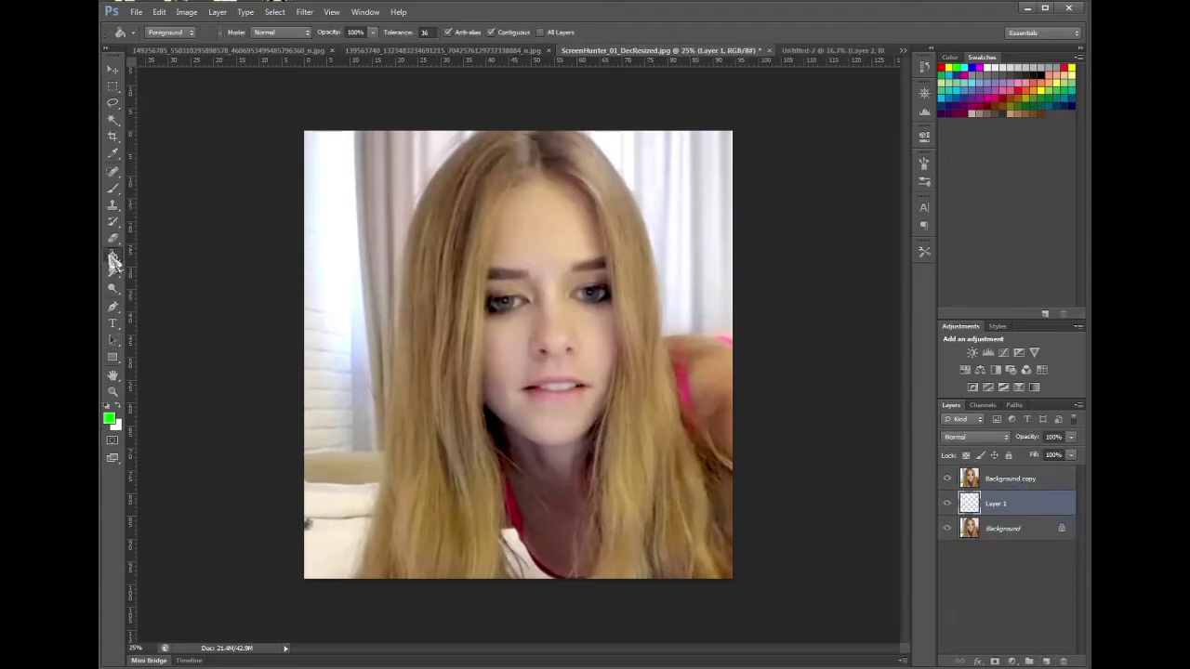
{"action": "left_click", "coordinate": [499, 292]}
{"action": "left_click", "coordinate": [1003, 479]}
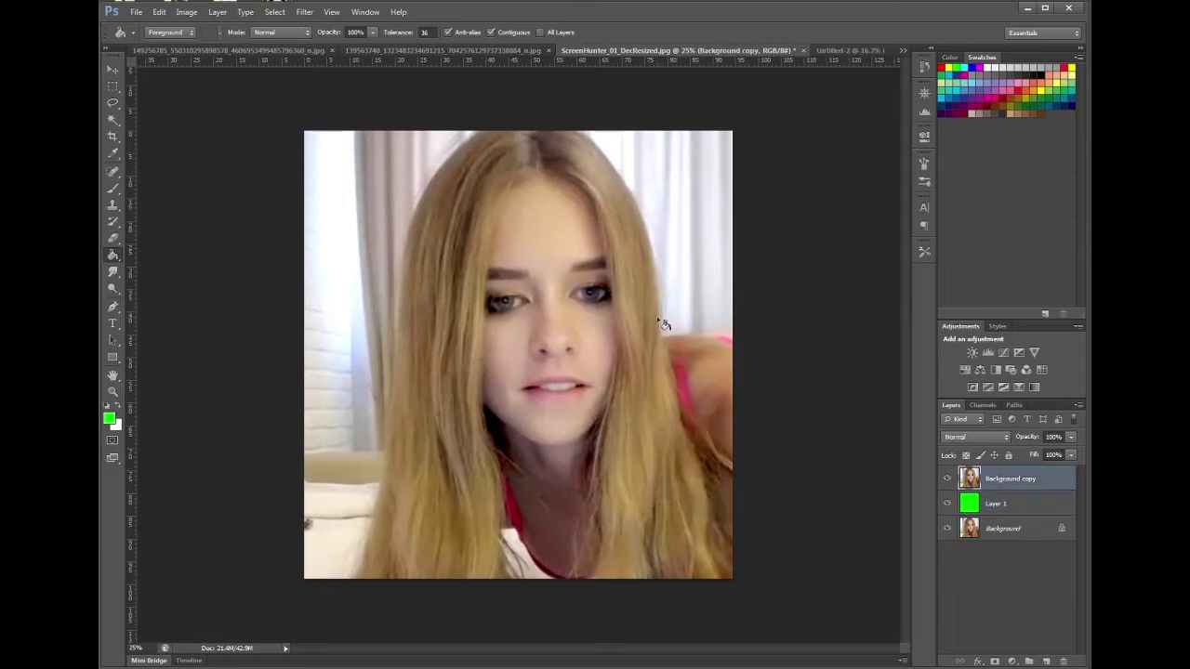
- Outline the backdrop around the long-haired woman with the Lasso tool and delete it from Background copy
{"action": "left_click", "coordinate": [113, 103]}
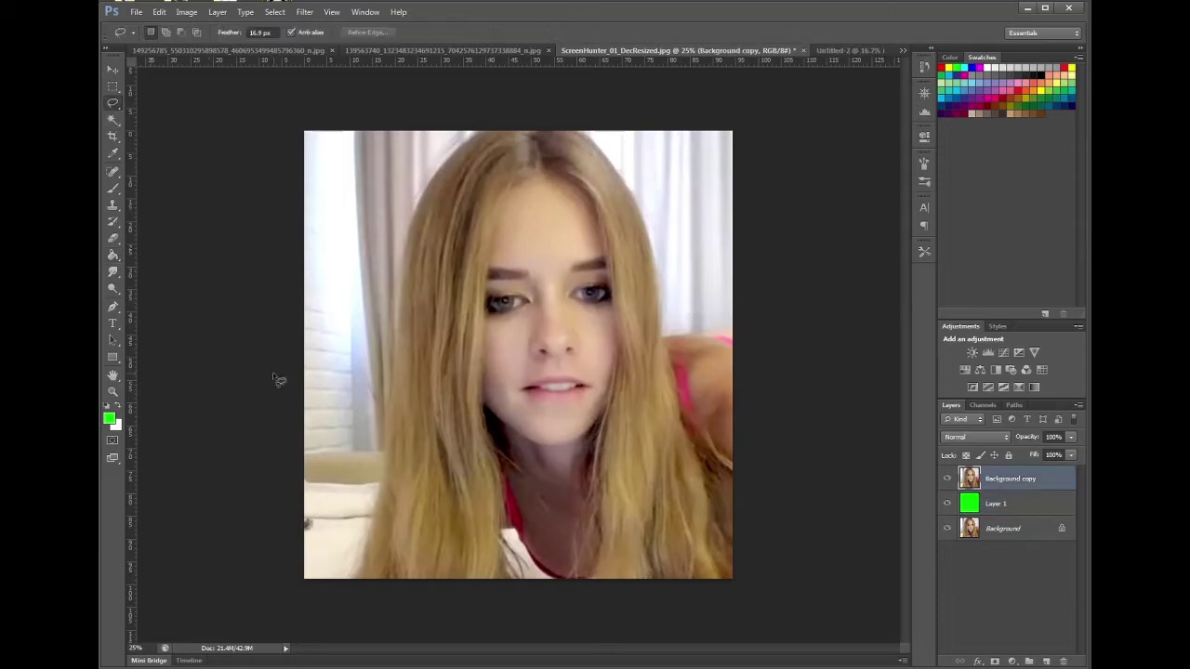
{"action": "mouse_move", "coordinate": [343, 581]}
{"action": "left_mouse_down"}
{"action": "mouse_move", "coordinate": [374, 478]}
{"action": "mouse_move", "coordinate": [374, 368]}
{"action": "mouse_move", "coordinate": [403, 199]}
{"action": "mouse_move", "coordinate": [459, 146]}
{"action": "mouse_move", "coordinate": [463, 125]}
{"action": "mouse_move", "coordinate": [682, 124]}
{"action": "mouse_move", "coordinate": [586, 130]}
{"action": "mouse_move", "coordinate": [624, 163]}
{"action": "mouse_move", "coordinate": [669, 245]}
{"action": "mouse_move", "coordinate": [671, 331]}
{"action": "mouse_move", "coordinate": [753, 326]}
{"action": "left_mouse_up"}
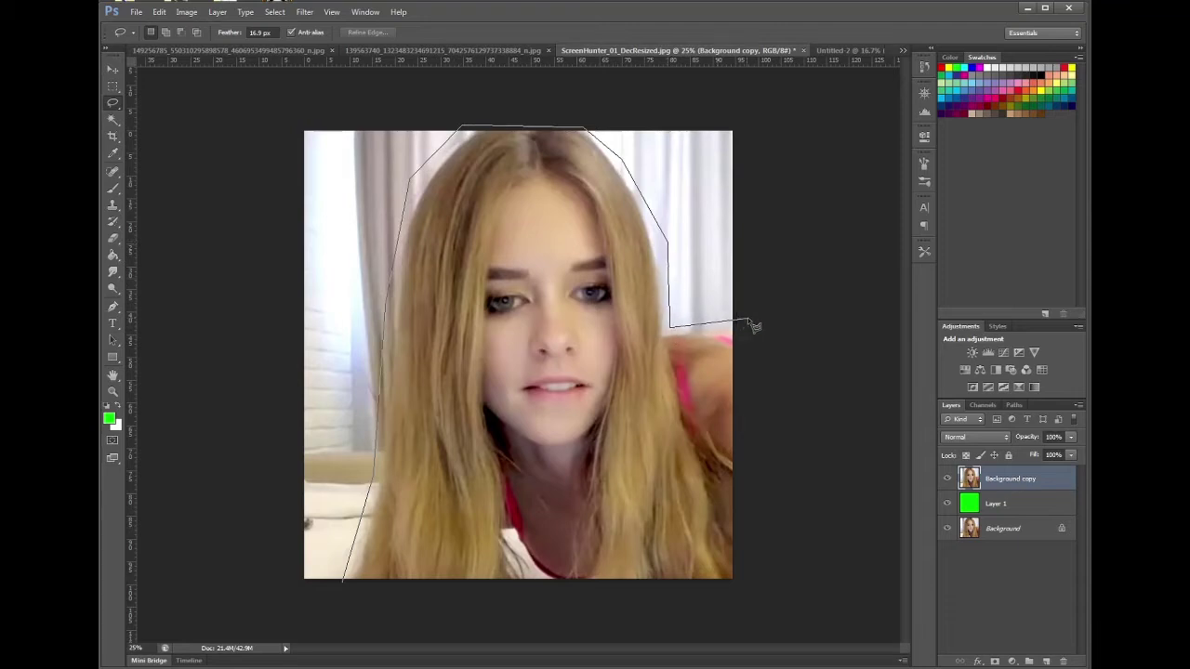
{"action": "mouse_move", "coordinate": [721, 116]}
{"action": "left_mouse_down"}
{"action": "mouse_move", "coordinate": [272, 132]}
{"action": "mouse_move", "coordinate": [280, 122]}
{"action": "mouse_move", "coordinate": [245, 471]}
{"action": "mouse_move", "coordinate": [267, 499]}
{"action": "mouse_move", "coordinate": [277, 574]}
{"action": "mouse_move", "coordinate": [332, 614]}
{"action": "left_mouse_up"}
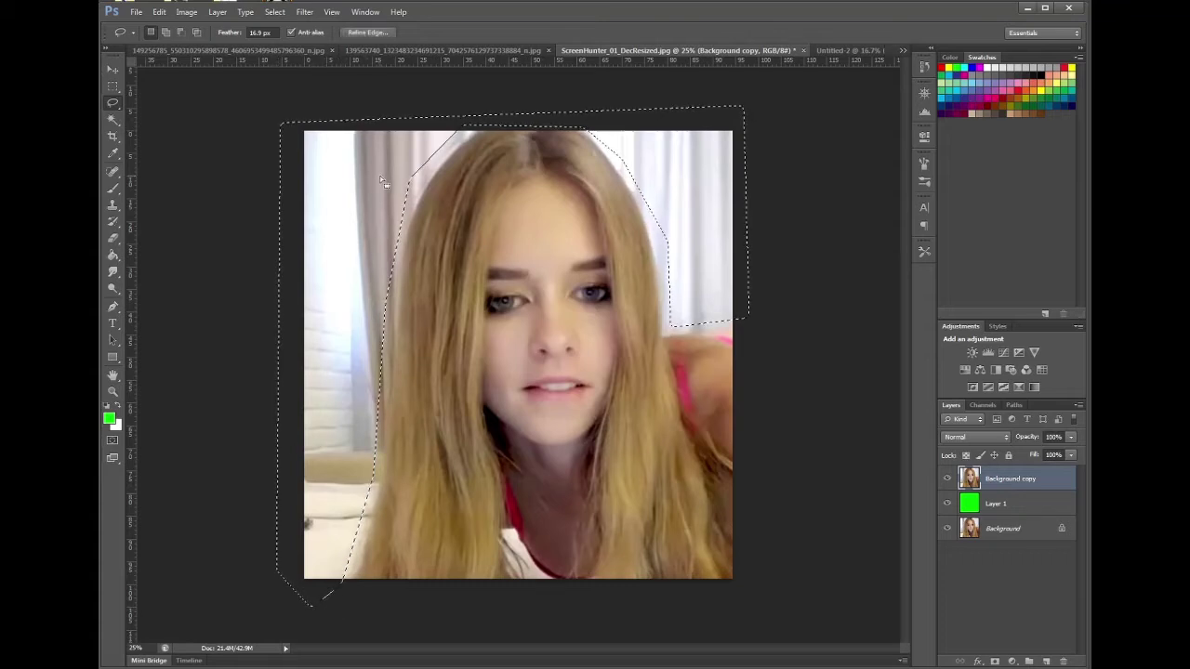
{"action": "key", "text": "Delete"}
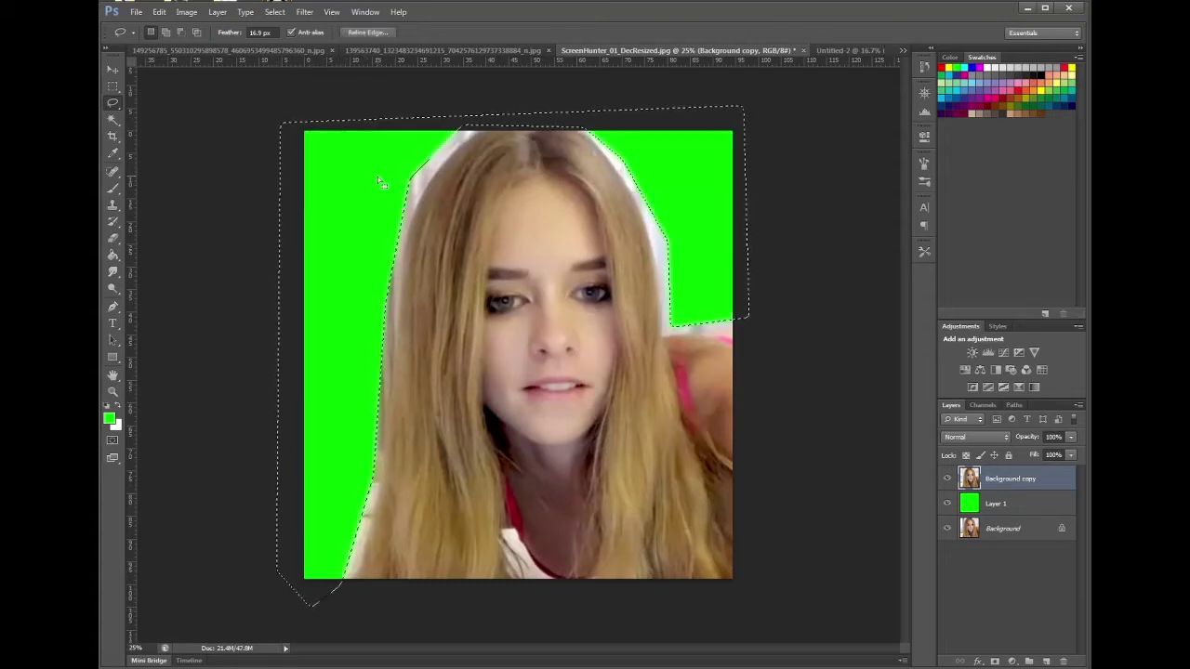
- Invert the selection, copy the long-haired woman's portrait, and paste it into the A3 document Untitled-2
{"action": "left_click", "coordinate": [274, 11]}
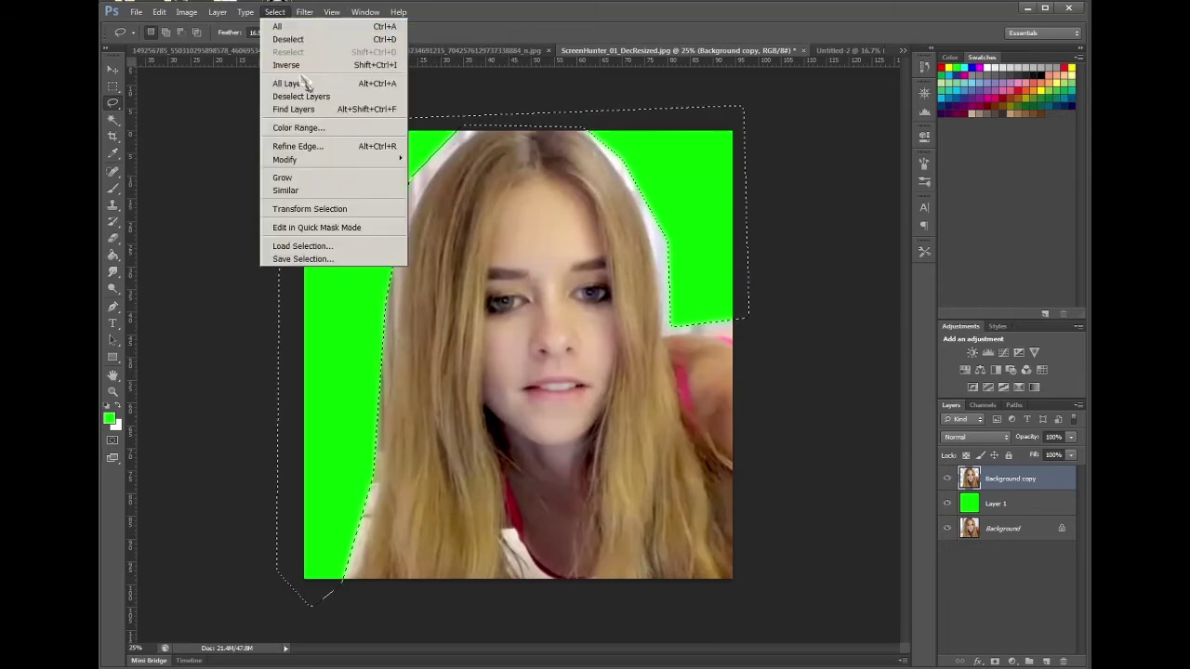
{"action": "left_click", "coordinate": [300, 65]}
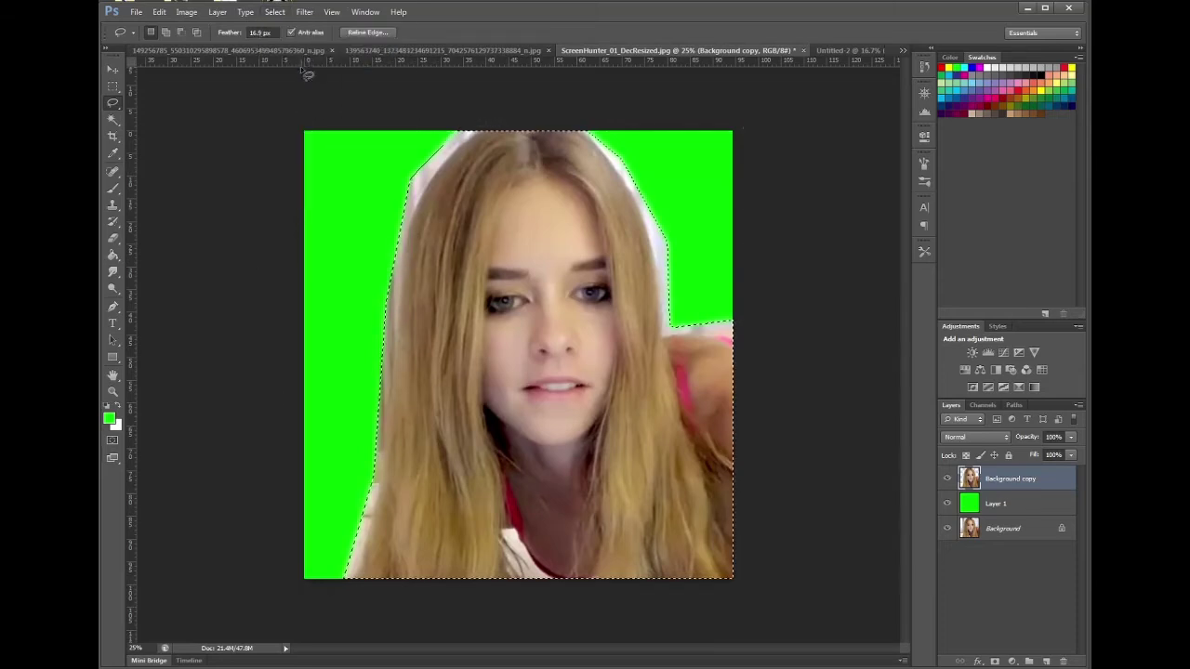
{"action": "left_click", "coordinate": [162, 13]}
{"action": "left_click", "coordinate": [197, 105]}
{"action": "left_click", "coordinate": [828, 50]}
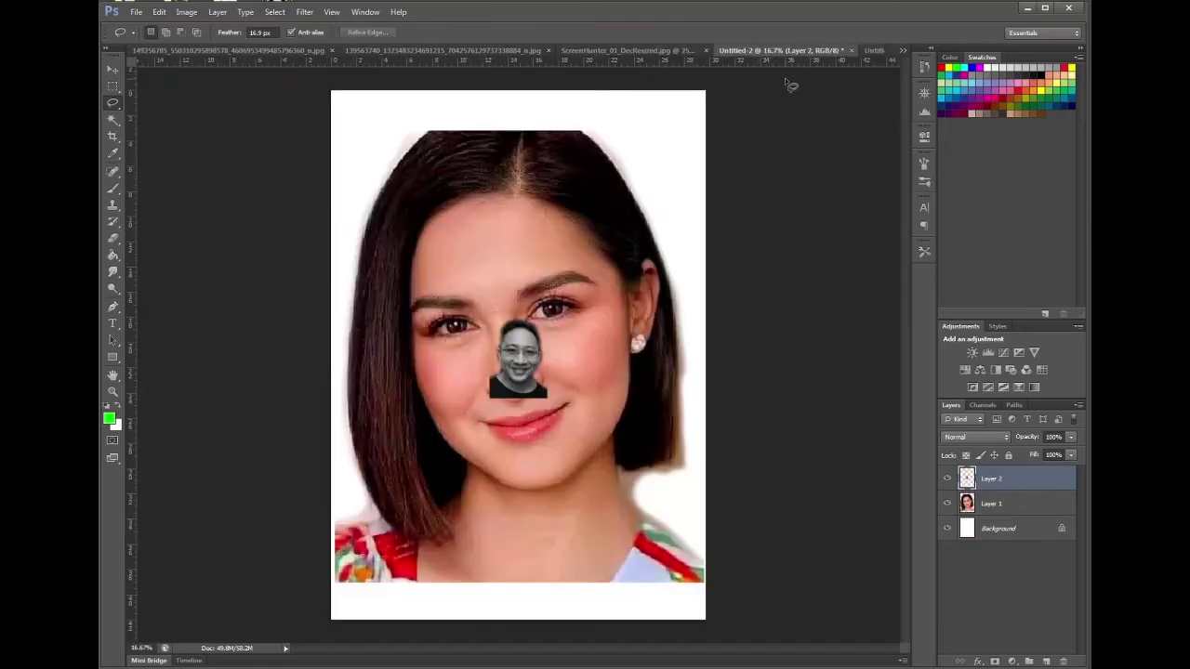
{"action": "left_click", "coordinate": [158, 12]}
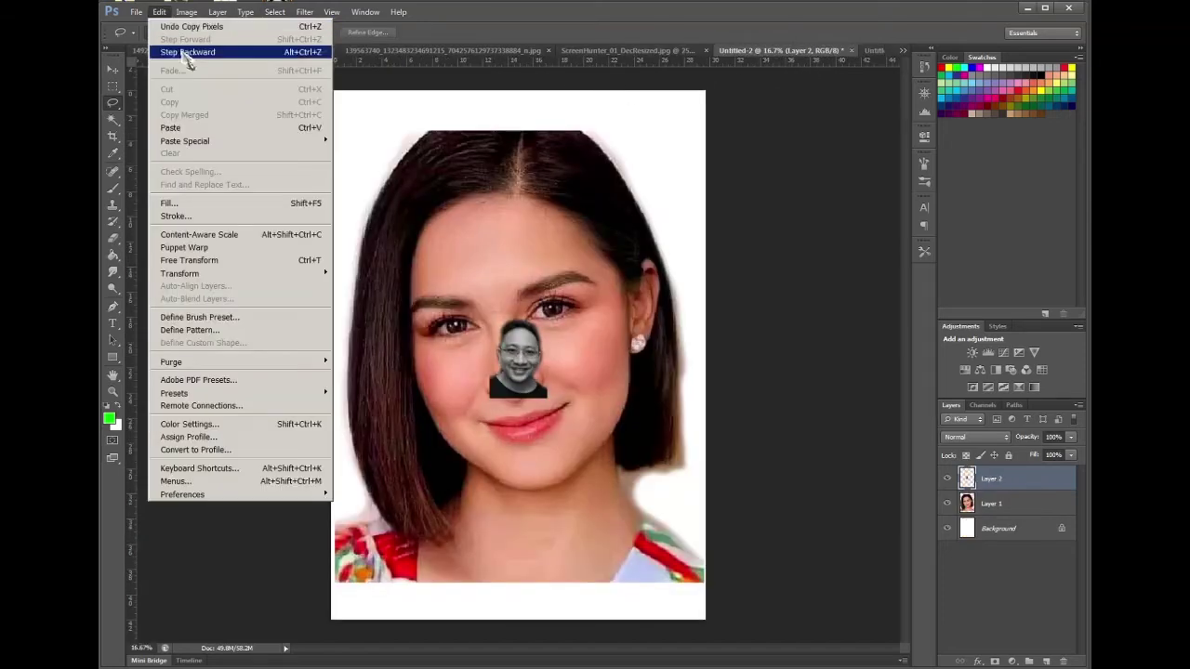
{"action": "left_click", "coordinate": [198, 127]}
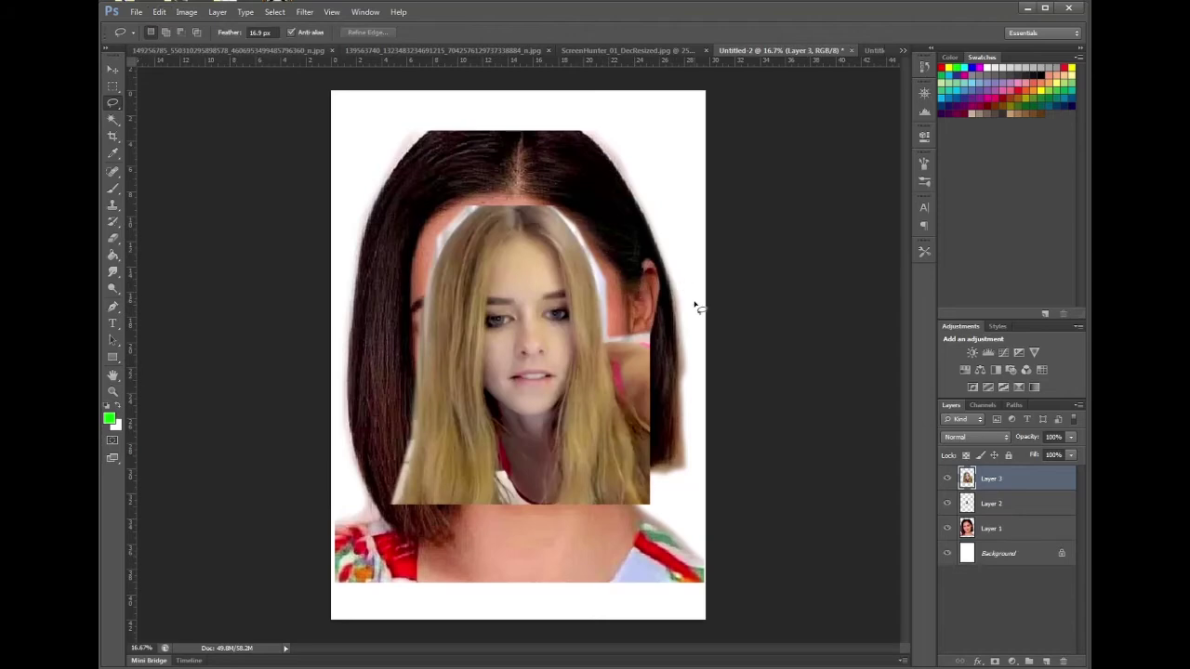
- Hide Layer 1 and move the long-haired woman's portrait on Layer 3 to the upper-left part of the page
{"action": "left_click", "coordinate": [1018, 534]}
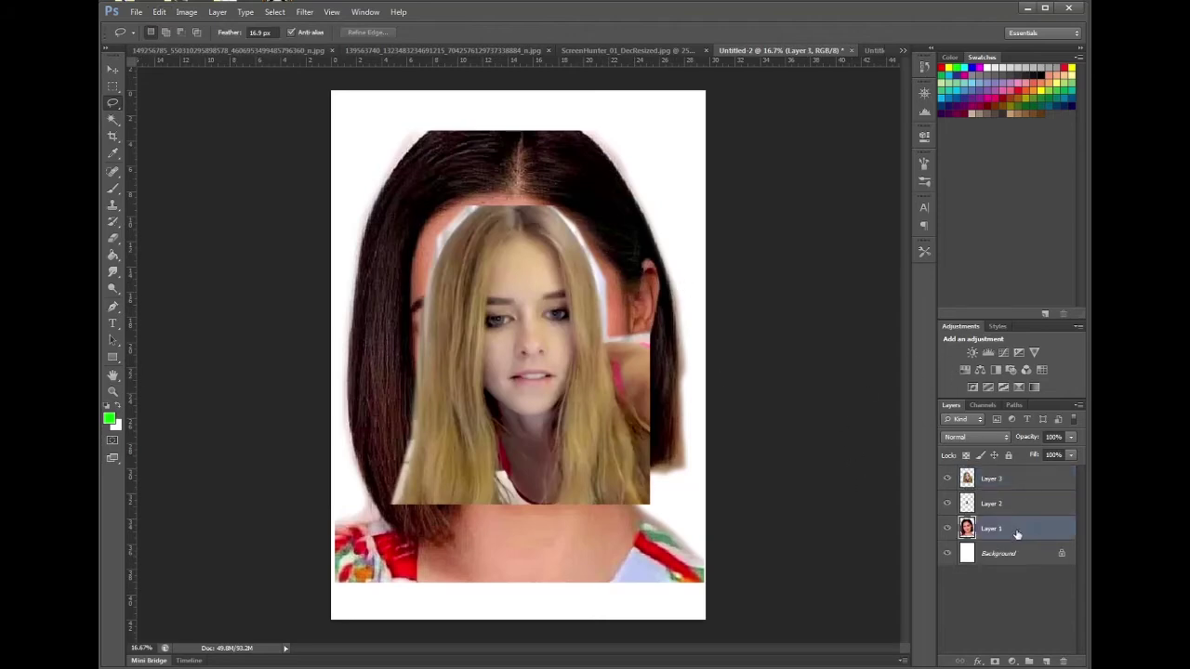
{"action": "left_click", "coordinate": [946, 529]}
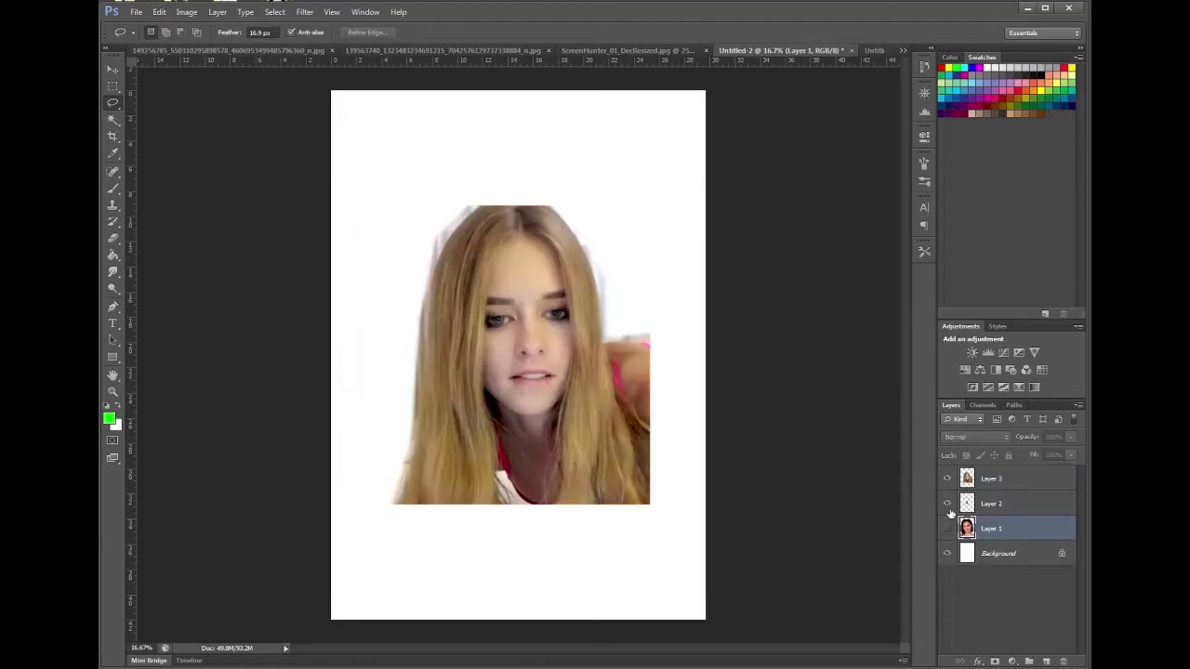
{"action": "left_click", "coordinate": [988, 480]}
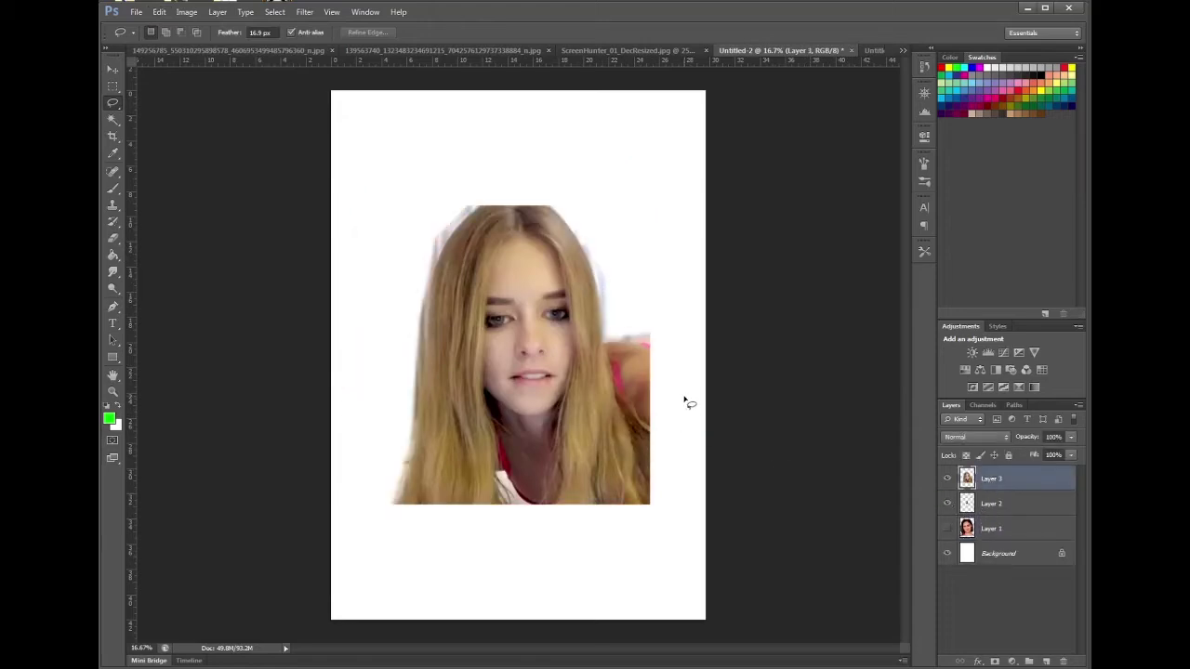
{"action": "key", "text": "v"}
{"action": "mouse_move", "coordinate": [632, 389]}
{"action": "left_mouse_down"}
{"action": "mouse_move", "coordinate": [671, 337]}
{"action": "mouse_move", "coordinate": [625, 358]}
{"action": "mouse_move", "coordinate": [489, 309]}
{"action": "left_mouse_up"}
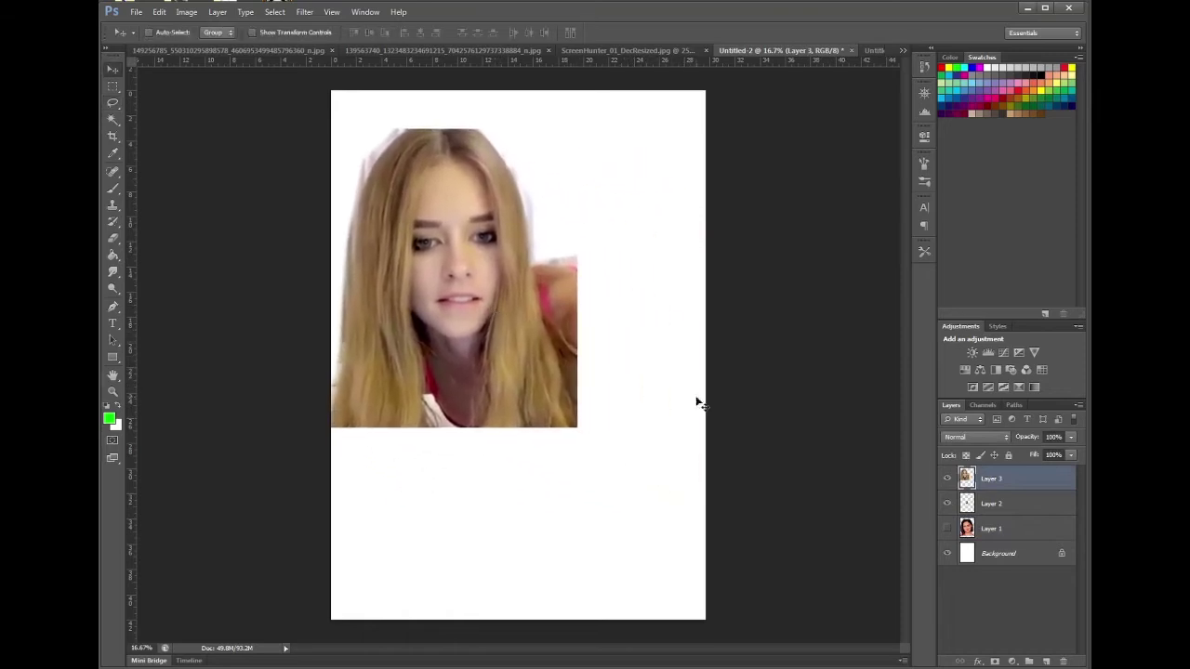
- Scale the man's portrait on Layer 2 to about 345% and place it in the page's upper-right area
{"action": "left_click", "coordinate": [1002, 505]}
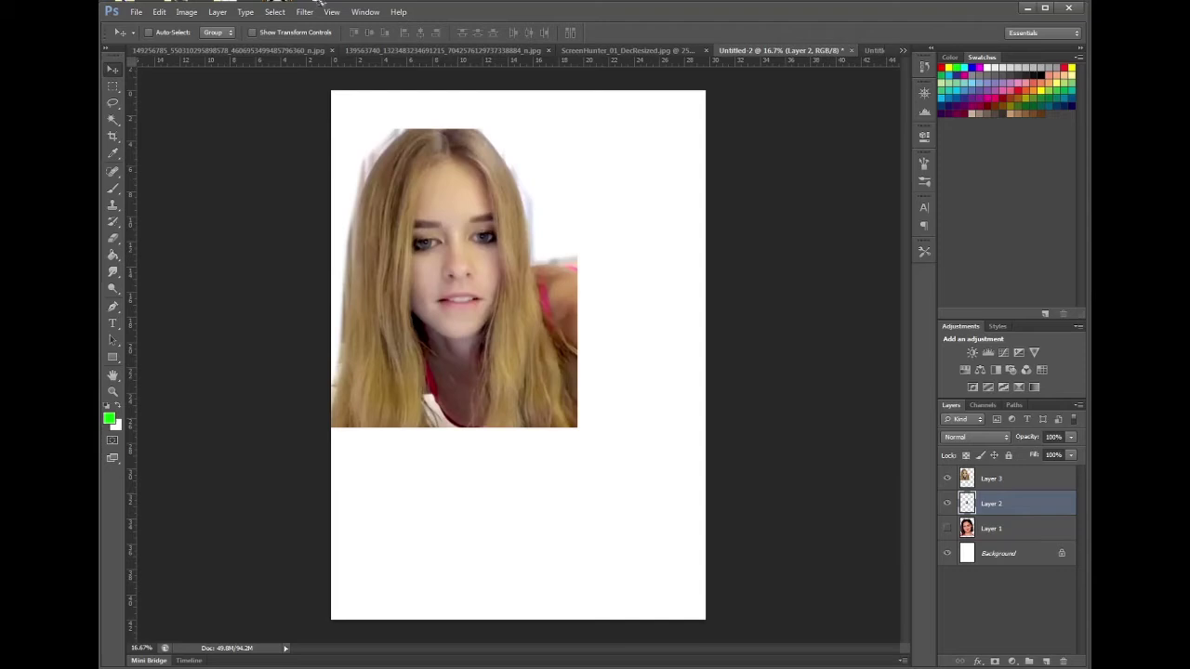
{"action": "left_click", "coordinate": [160, 12]}
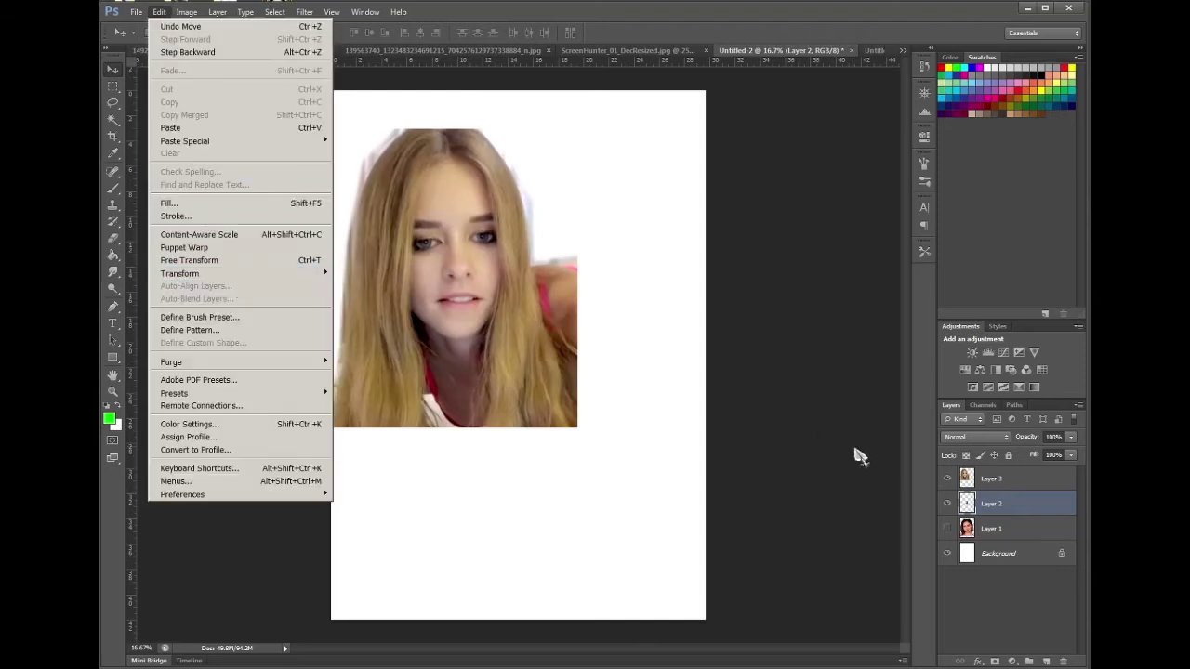
{"action": "mouse_move", "coordinate": [193, 277]}
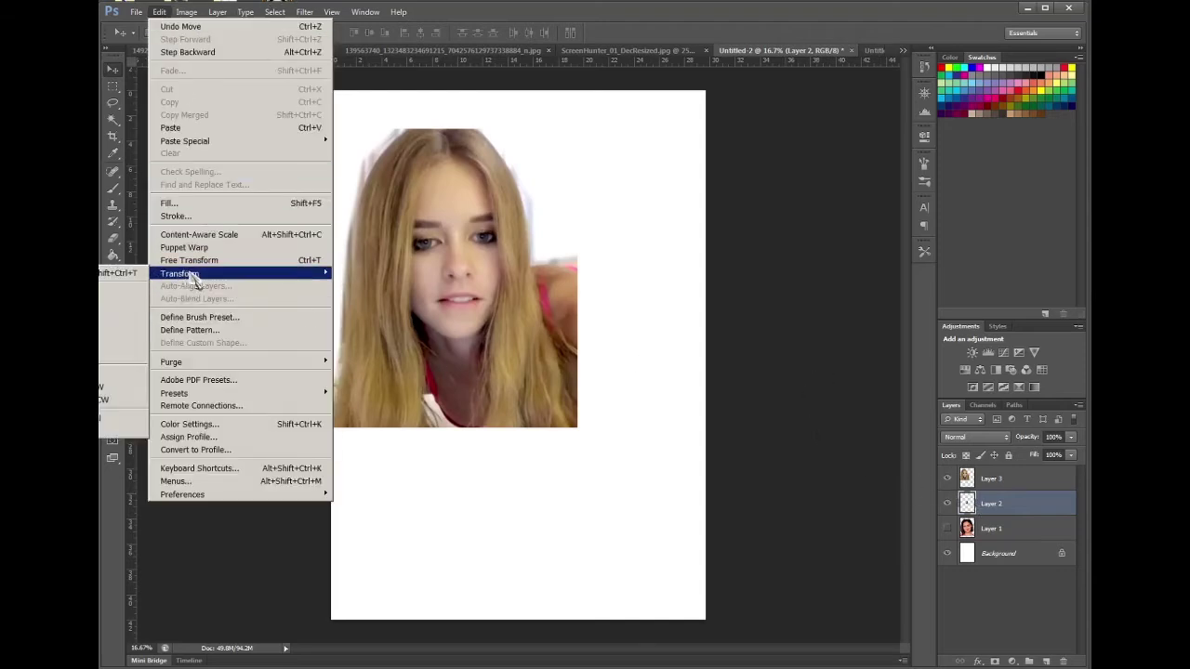
{"action": "left_click", "coordinate": [133, 293]}
{"action": "left_click_drag", "start_coordinate": [548, 307], "coordinate": [668, 127]}
{"action": "left_click_drag", "start_coordinate": [616, 218], "coordinate": [666, 211]}
{"action": "left_click_drag", "start_coordinate": [539, 375], "coordinate": [517, 404]}
{"action": "left_click_drag", "start_coordinate": [605, 328], "coordinate": [583, 314]}
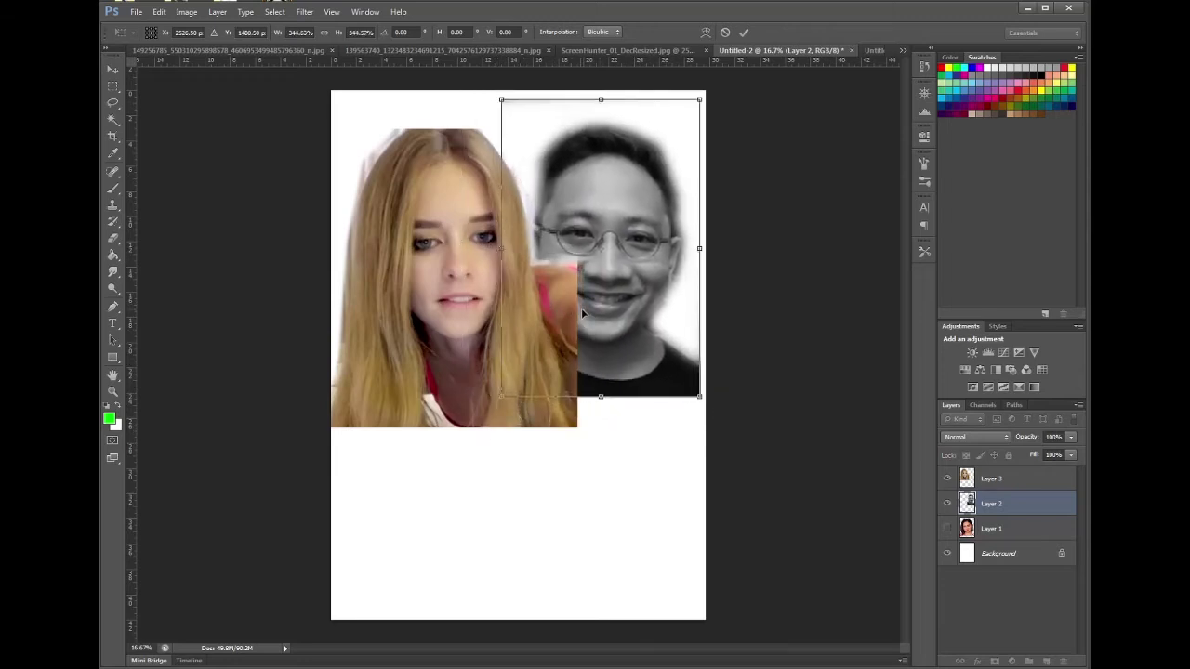
- Refine the size and position of the man's portrait beside the long-haired woman and apply the transformation
{"action": "left_click_drag", "start_coordinate": [504, 392], "coordinate": [486, 420]}
{"action": "mouse_move", "coordinate": [626, 303]}
{"action": "left_mouse_down"}
{"action": "mouse_move", "coordinate": [573, 299]}
{"action": "mouse_move", "coordinate": [624, 304]}
{"action": "left_mouse_up"}
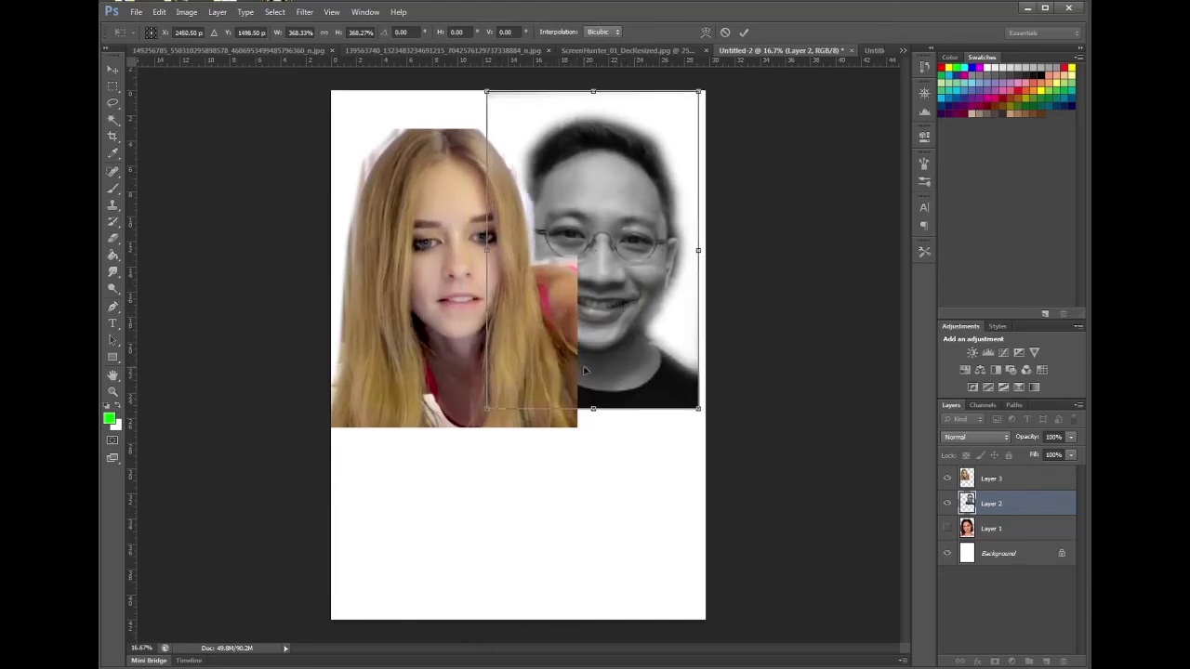
{"action": "left_click_drag", "start_coordinate": [485, 409], "coordinate": [518, 381]}
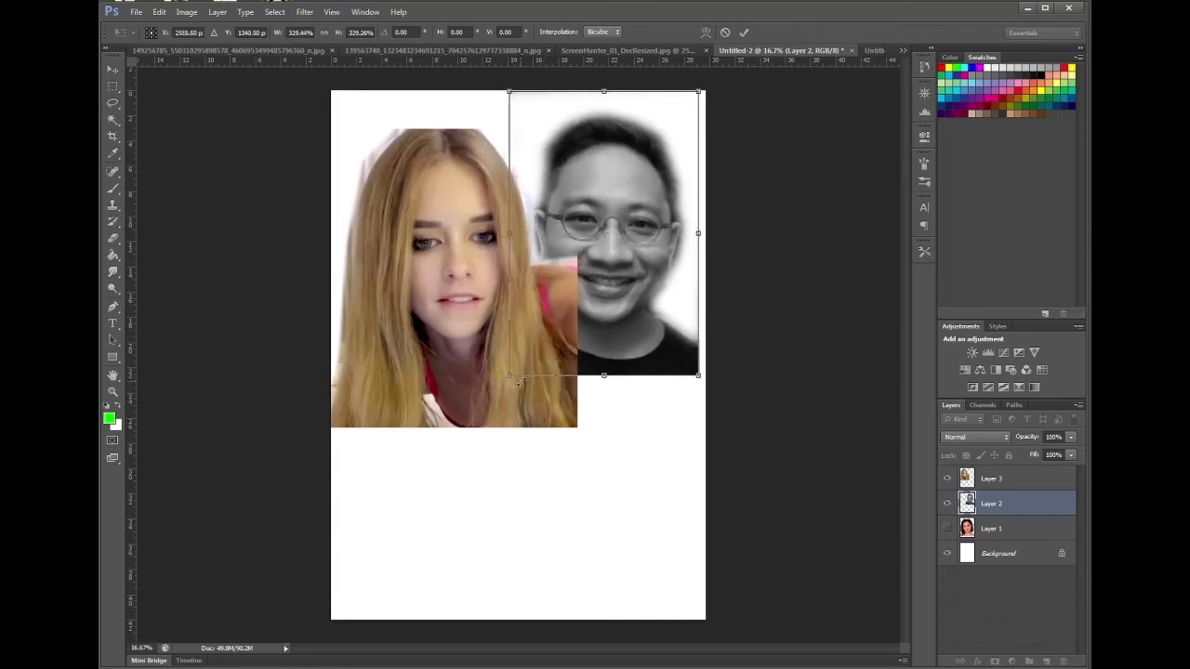
{"action": "left_click_drag", "start_coordinate": [650, 297], "coordinate": [657, 315]}
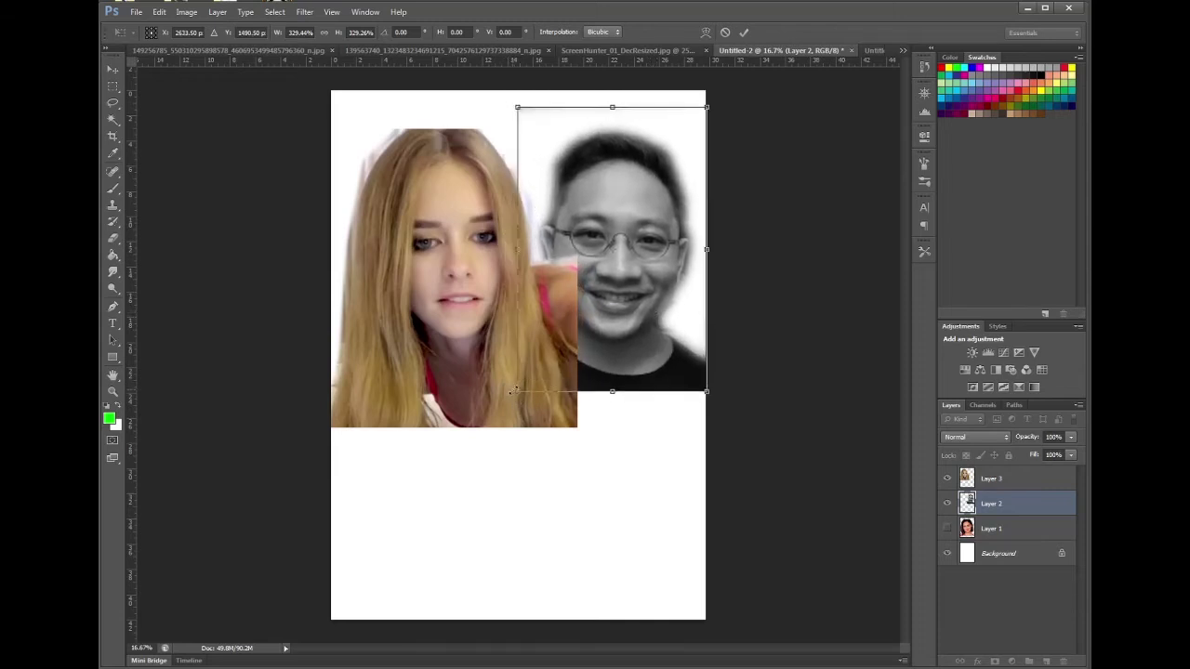
{"action": "left_click_drag", "start_coordinate": [510, 390], "coordinate": [509, 401]}
{"action": "left_click_drag", "start_coordinate": [613, 322], "coordinate": [610, 306]}
{"action": "key", "text": "Return"}
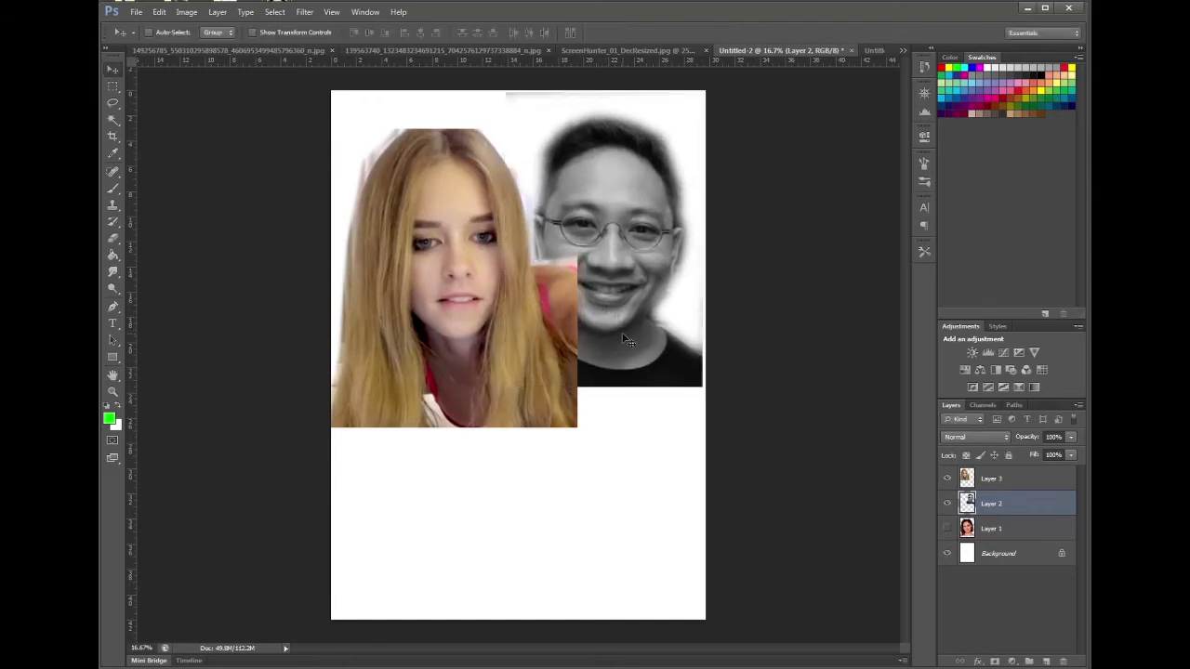
- Show Layer 1 again and scale the dark-haired woman's portrait down to about 62%
{"action": "left_click", "coordinate": [1009, 531]}
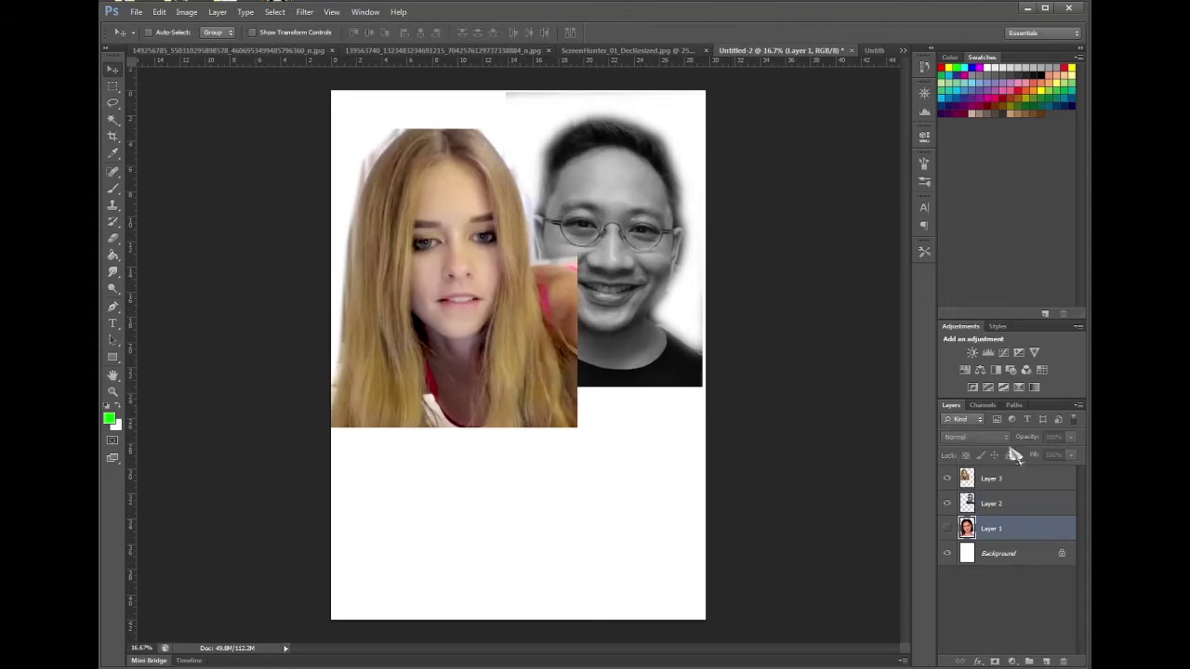
{"action": "left_click", "coordinate": [947, 529]}
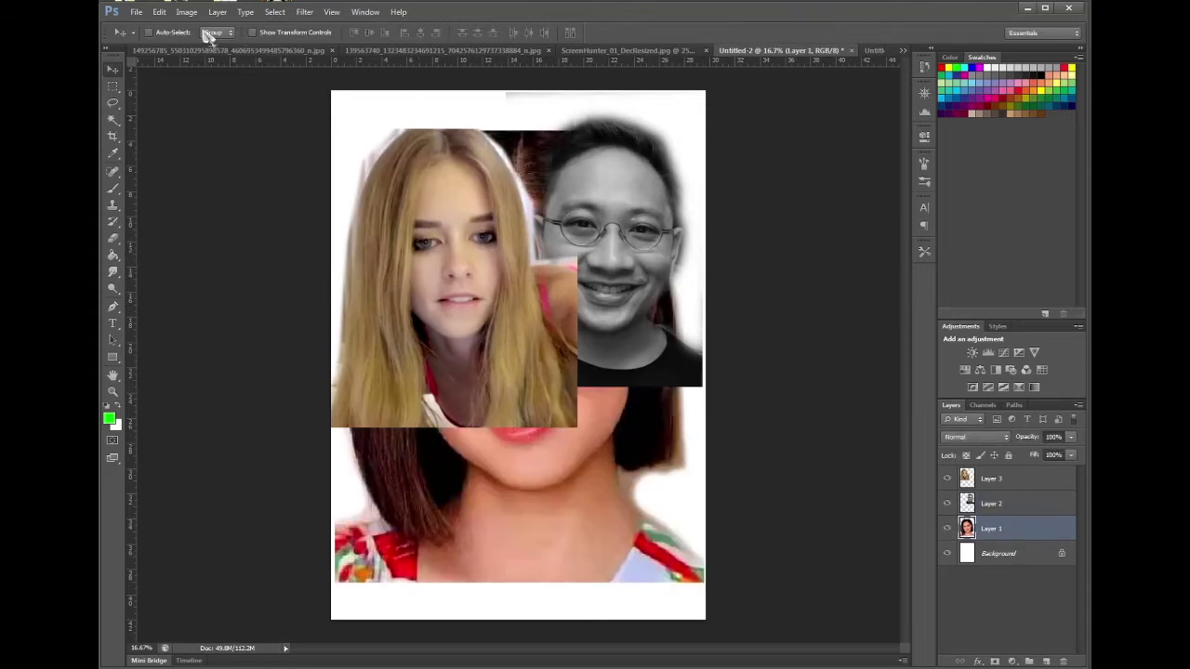
{"action": "left_click", "coordinate": [159, 12]}
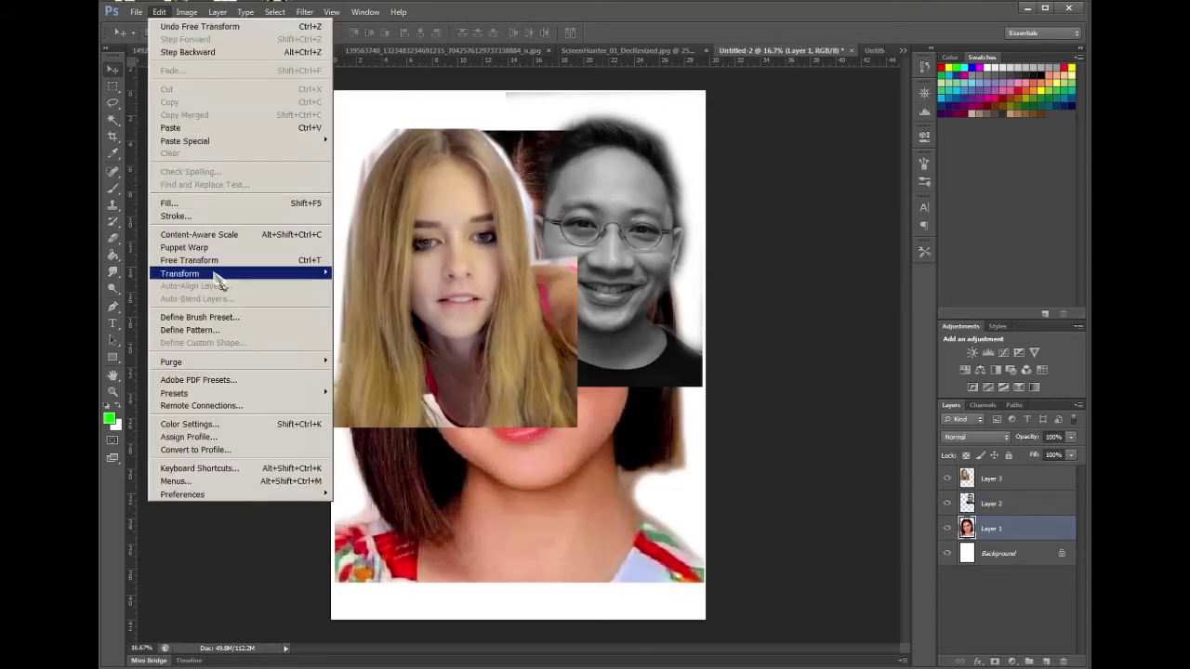
{"action": "mouse_move", "coordinate": [218, 274]}
{"action": "left_click", "coordinate": [109, 306]}
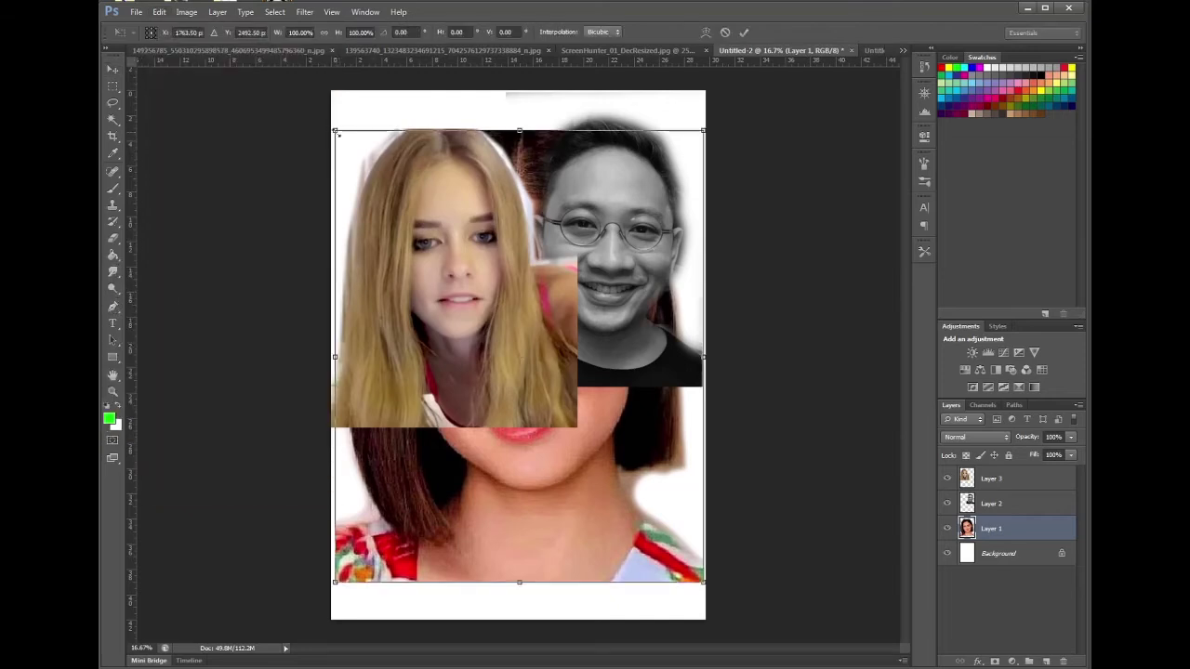
{"action": "left_click_drag", "start_coordinate": [339, 133], "coordinate": [455, 326]}
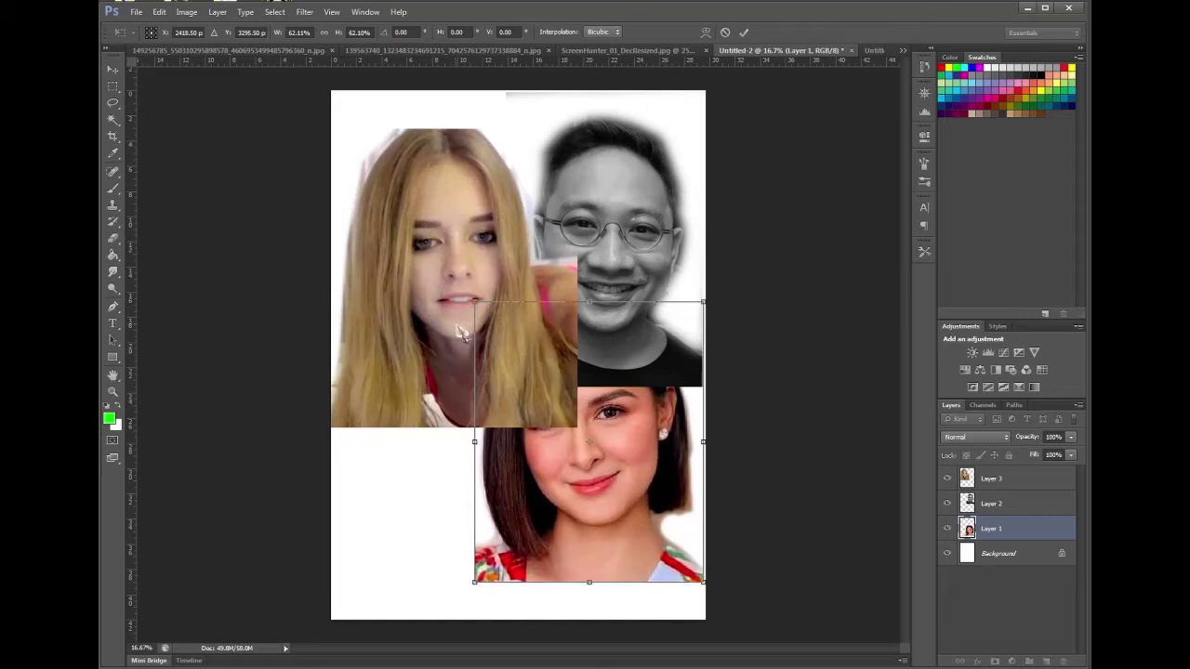
{"action": "key", "text": "Return"}
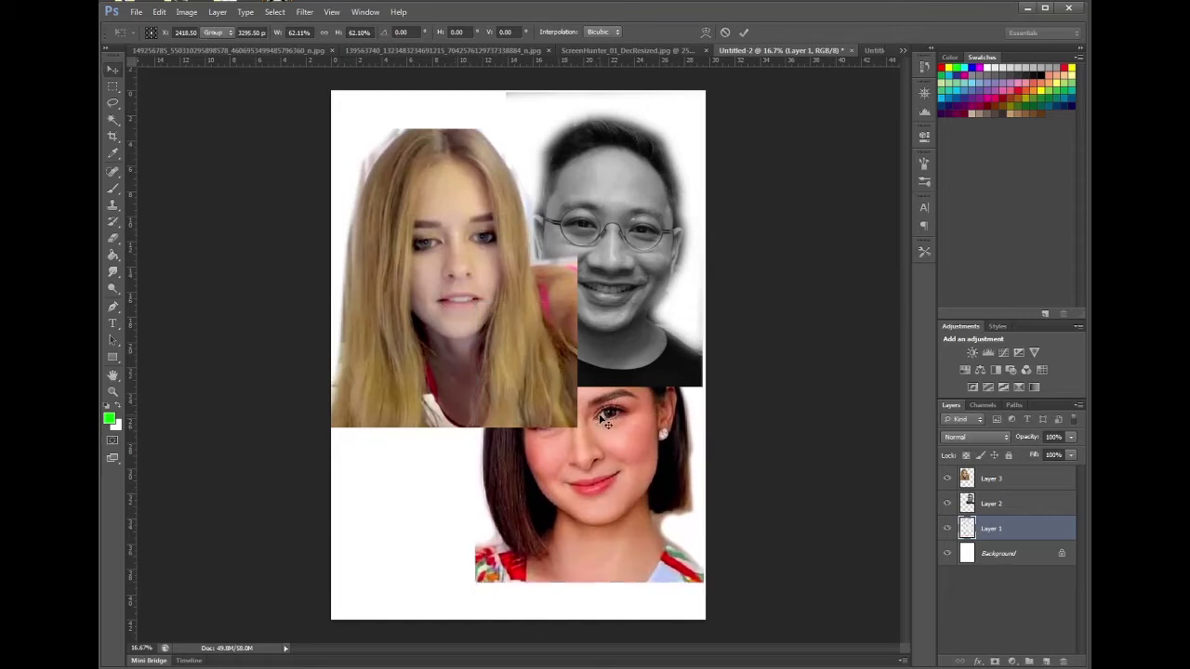
- Move the dark-haired woman to the page's upper middle, the long-haired woman to the lower left, and the man to the centre
{"action": "left_click_drag", "start_coordinate": [561, 469], "coordinate": [506, 469]}
{"action": "left_click", "coordinate": [987, 478]}
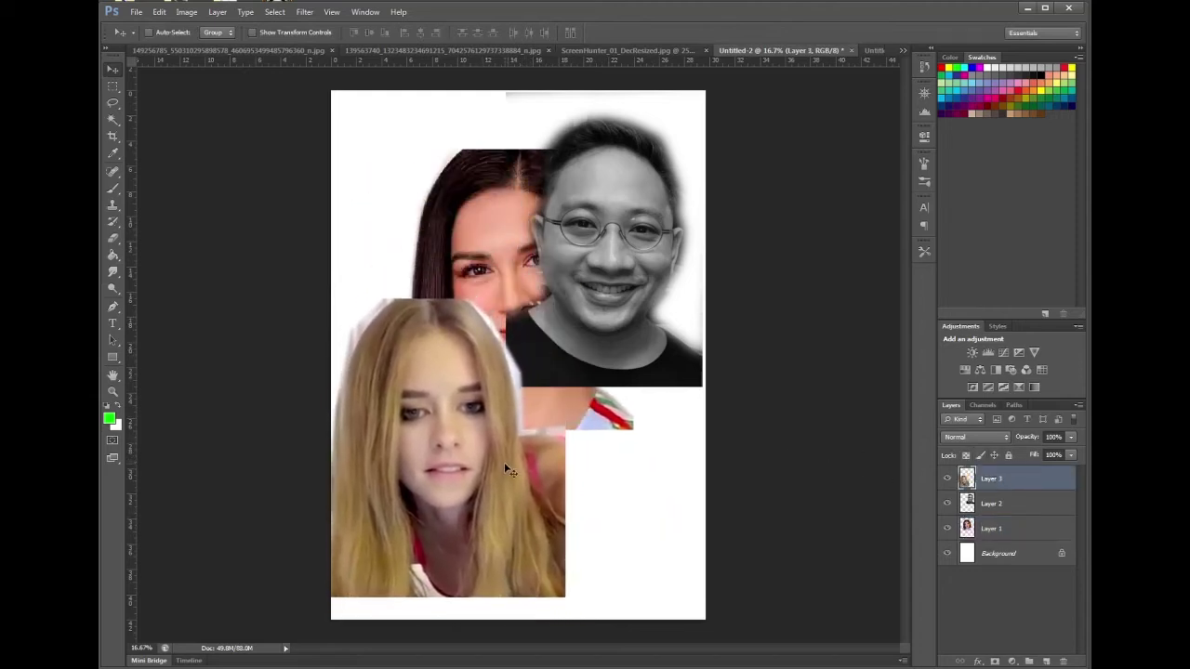
{"action": "left_click", "coordinate": [987, 503]}
{"action": "left_click_drag", "start_coordinate": [604, 271], "coordinate": [544, 363]}
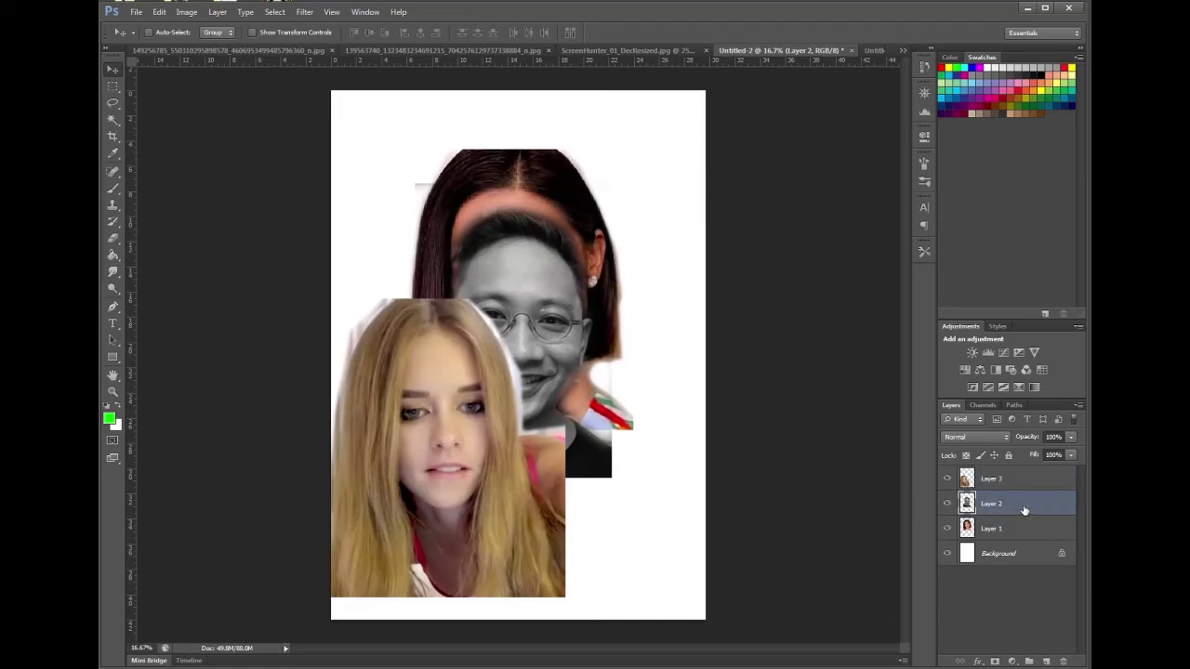
- Stack Layer 1 on top and place the two women side by side along the page's top edge, the dark-haired one on the right
{"action": "left_click_drag", "start_coordinate": [1024, 510], "coordinate": [1004, 476]}
{"action": "left_click", "coordinate": [1000, 529]}
{"action": "left_click_drag", "start_coordinate": [493, 284], "coordinate": [602, 218]}
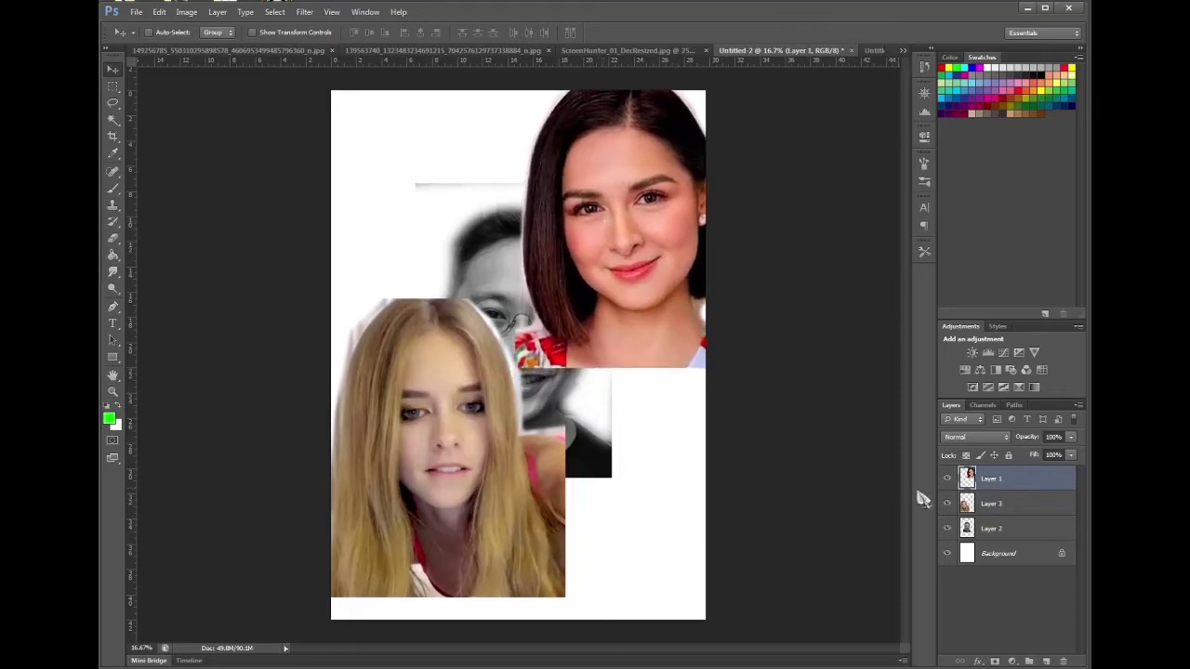
{"action": "left_click", "coordinate": [998, 507]}
{"action": "left_click_drag", "start_coordinate": [509, 478], "coordinate": [483, 256]}
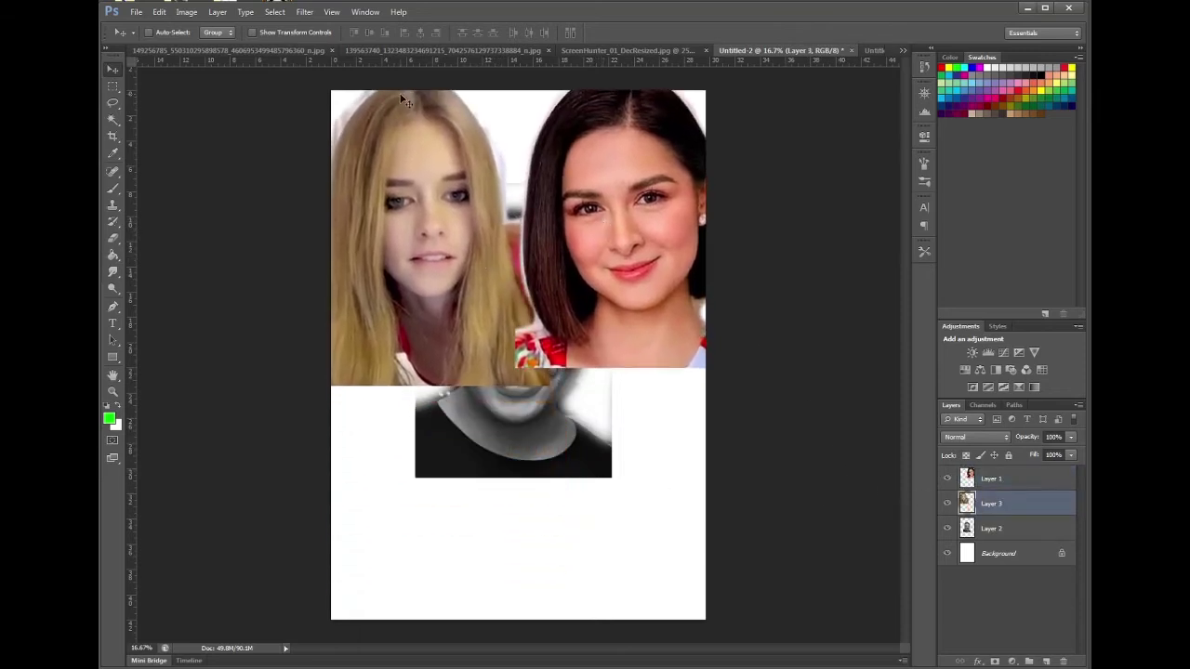
- Bring Layer 2 to the top of the stack and move the man's portrait down to the page's lower centre
{"action": "left_click", "coordinate": [989, 529]}
{"action": "left_click_drag", "start_coordinate": [991, 530], "coordinate": [995, 469]}
{"action": "left_click_drag", "start_coordinate": [528, 426], "coordinate": [533, 526]}
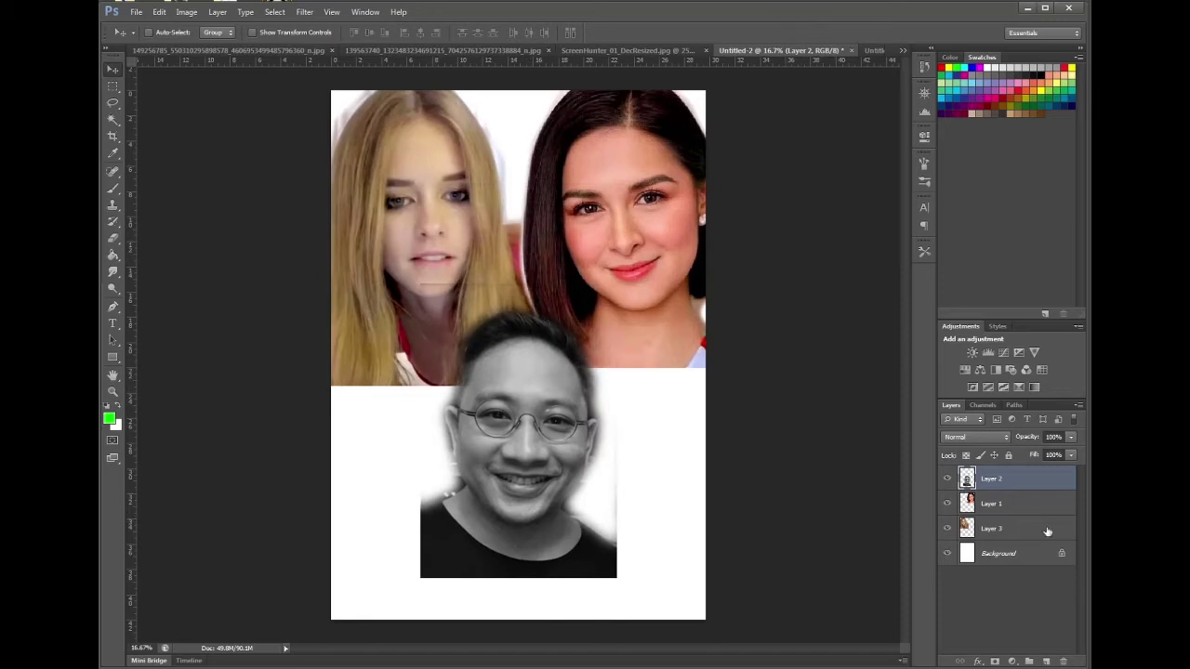
- Lower both women's portraits so they sit behind the man's head with their bottom edges roughly level
{"action": "left_click", "coordinate": [1035, 507]}
{"action": "left_click_drag", "start_coordinate": [643, 303], "coordinate": [623, 348]}
{"action": "left_click", "coordinate": [1004, 530]}
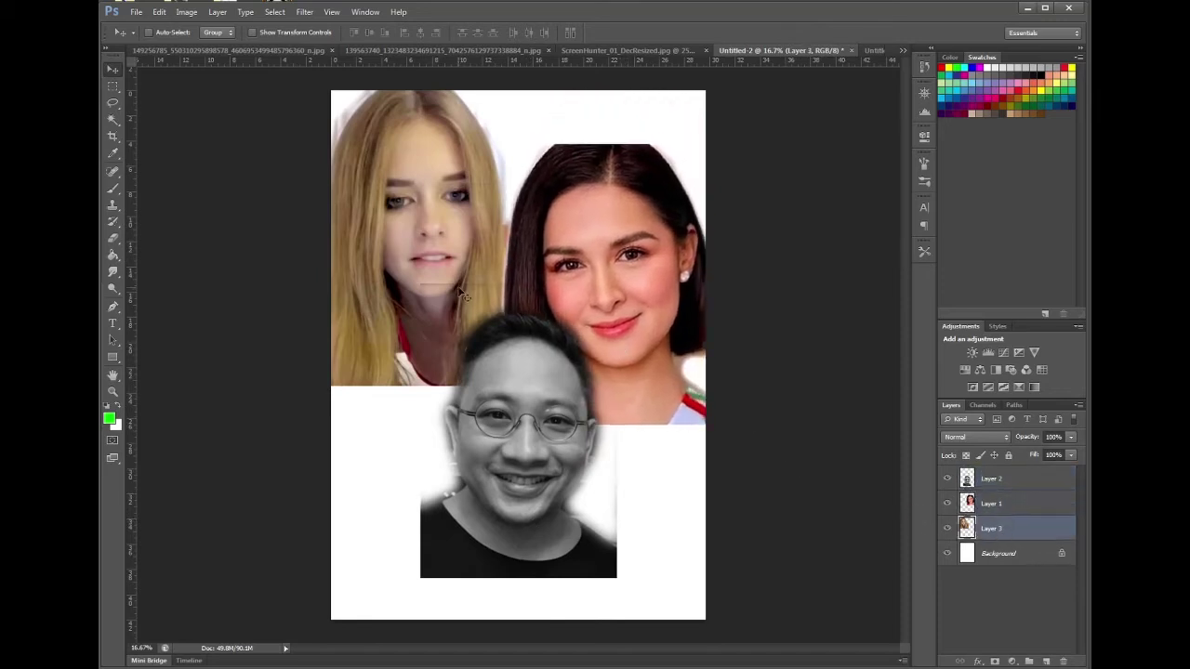
{"action": "left_click_drag", "start_coordinate": [462, 288], "coordinate": [463, 340]}
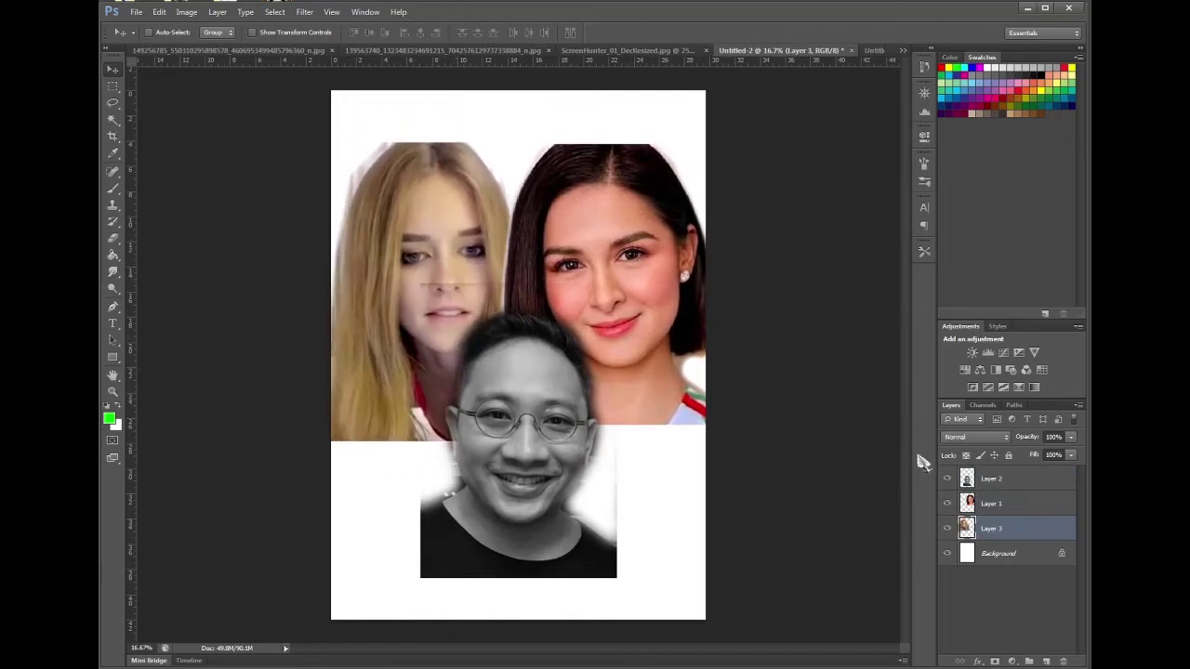
{"action": "left_click", "coordinate": [993, 502]}
{"action": "left_click_drag", "start_coordinate": [591, 291], "coordinate": [593, 312]}
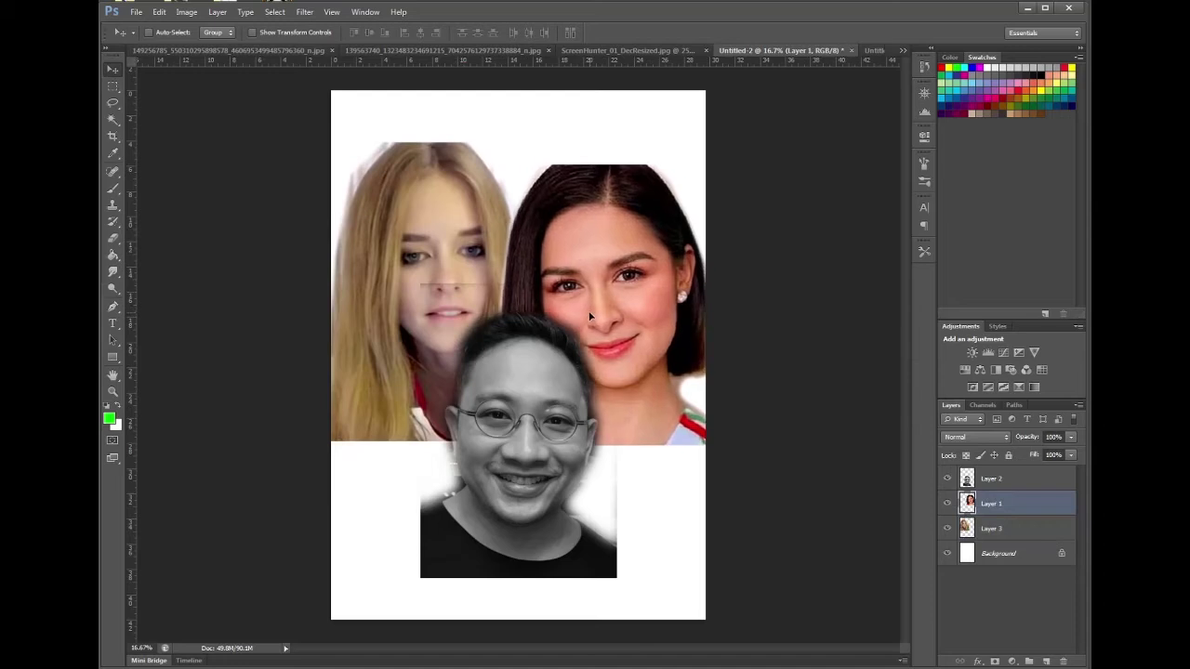
- Enlarge the man's portrait on Layer 2 and position it slightly left of the page's lower centre, overlapping both women
{"action": "left_click", "coordinate": [1032, 479]}
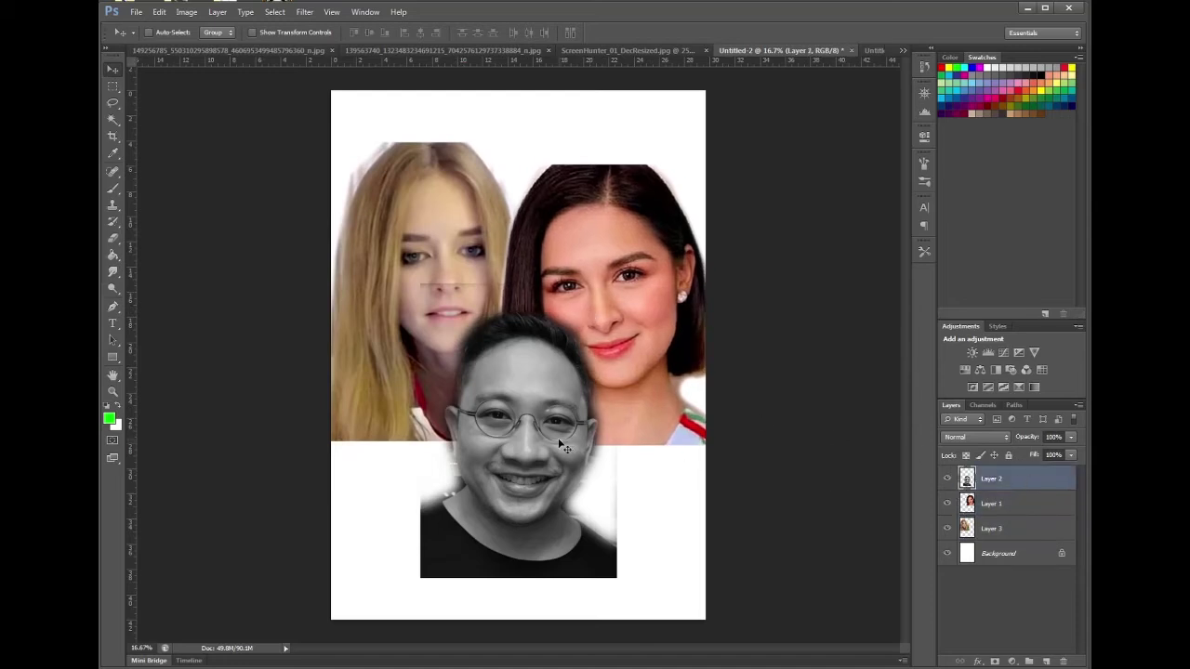
{"action": "left_click_drag", "start_coordinate": [563, 447], "coordinate": [539, 455]}
{"action": "left_click", "coordinate": [159, 11]}
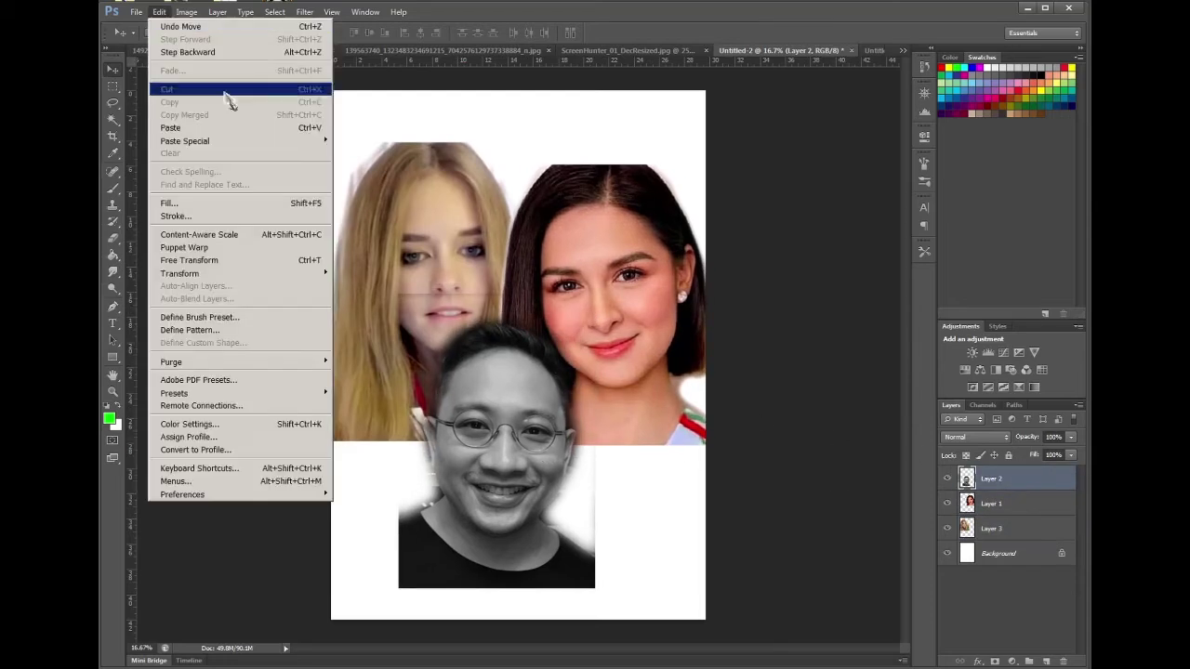
{"action": "mouse_move", "coordinate": [272, 274]}
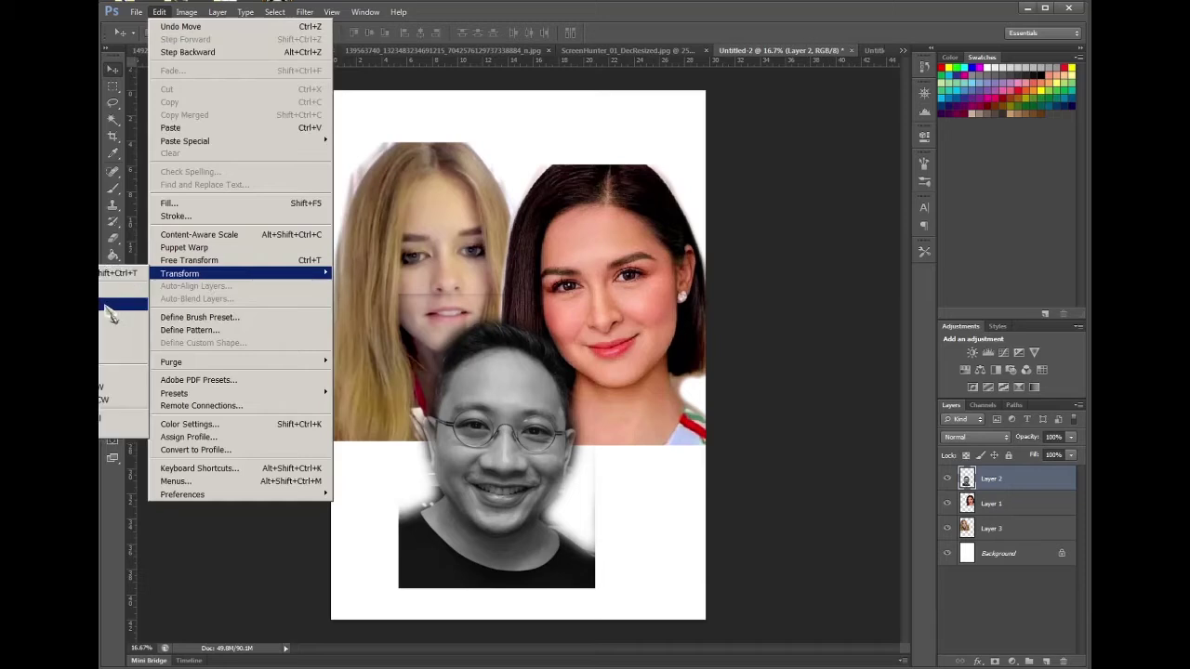
{"action": "left_click", "coordinate": [107, 307]}
{"action": "left_click_drag", "start_coordinate": [398, 295], "coordinate": [363, 247]}
{"action": "key", "text": "Return"}
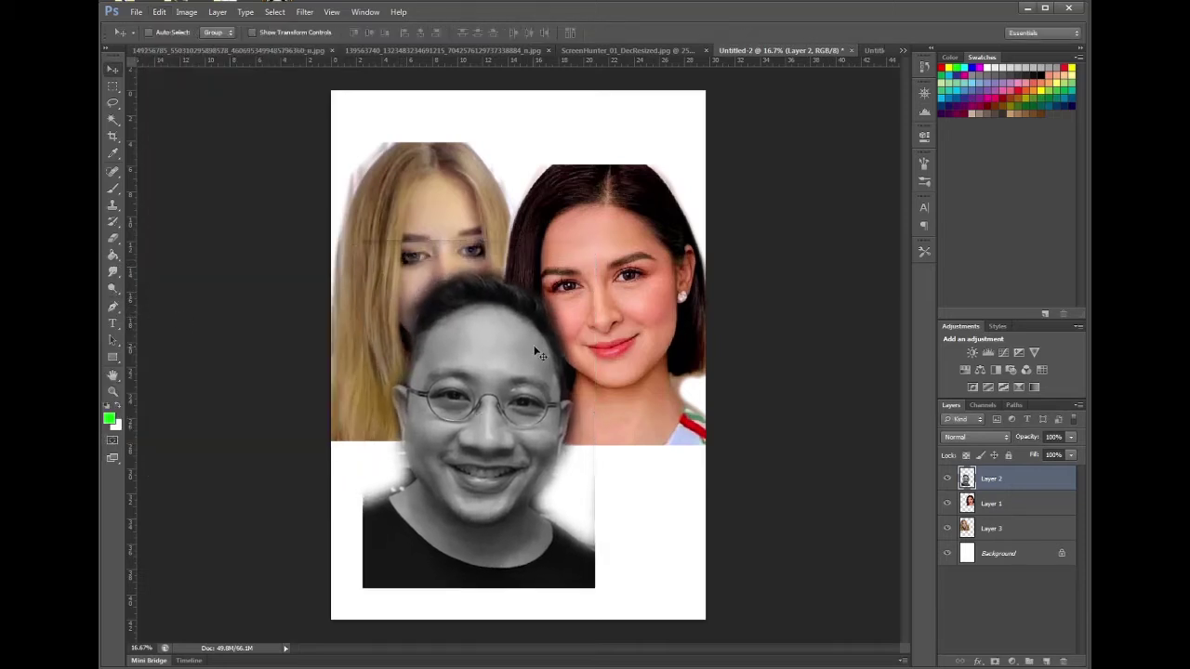
{"action": "mouse_move", "coordinate": [531, 344]}
{"action": "left_mouse_down"}
{"action": "mouse_move", "coordinate": [529, 358]}
{"action": "mouse_move", "coordinate": [538, 354]}
{"action": "left_mouse_up"}
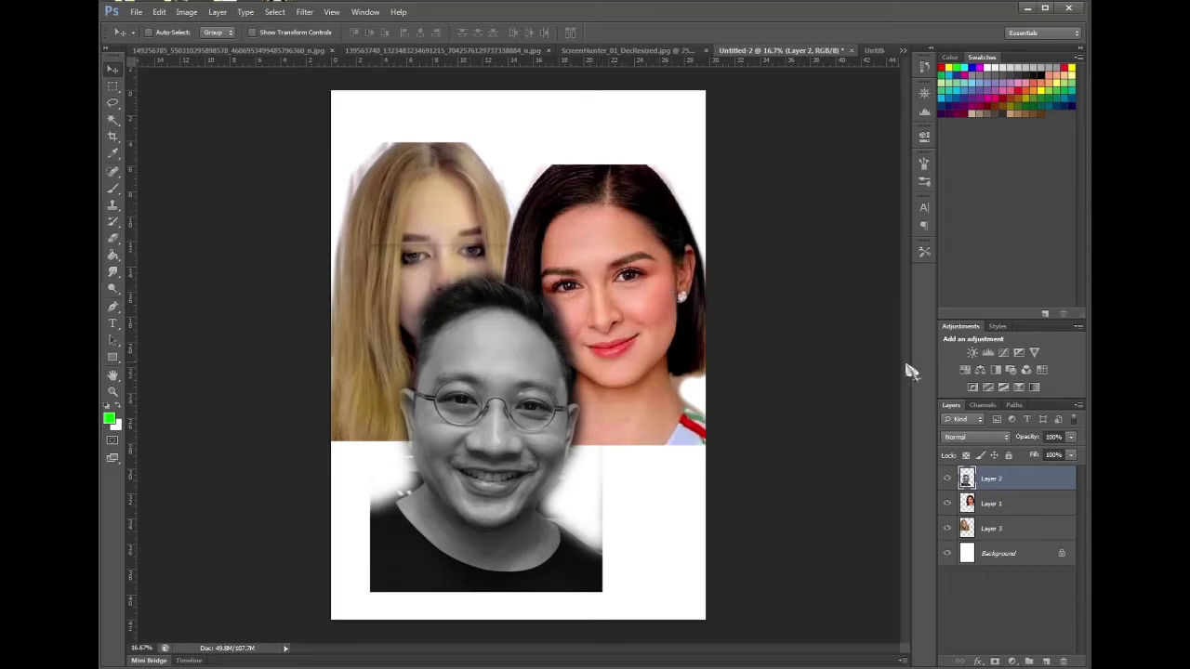
- Raise the long-haired woman's portrait near the page's top edge and shift the dark-haired woman's and the man's portraits slightly lower
{"action": "left_click", "coordinate": [1010, 526]}
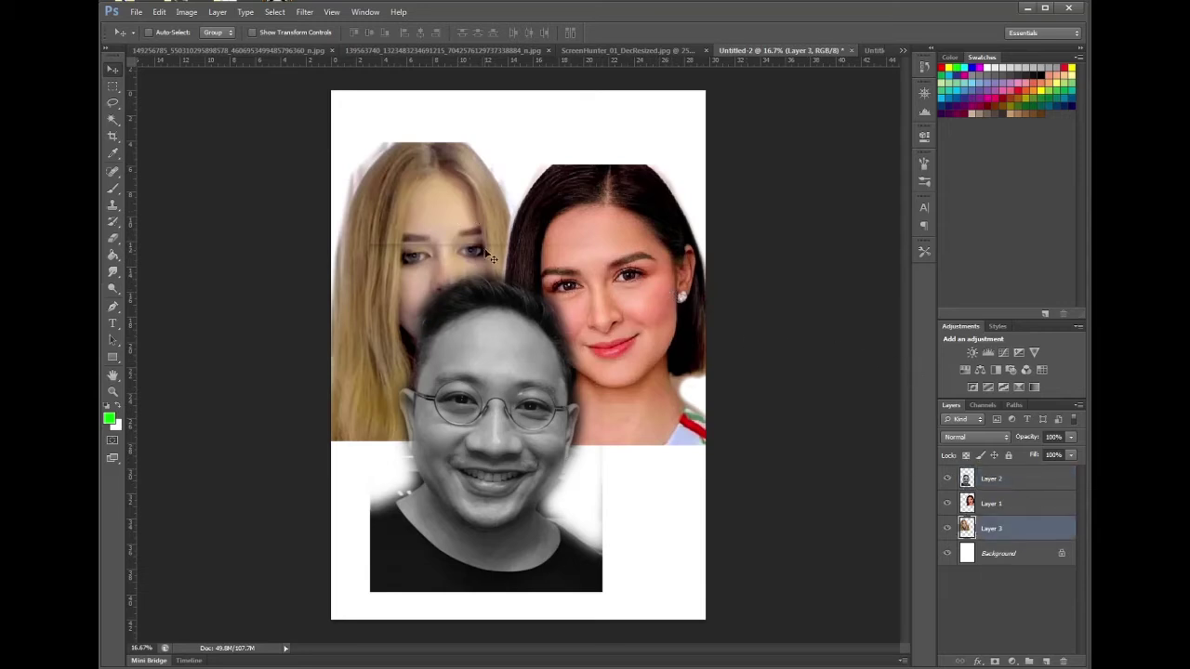
{"action": "left_click_drag", "start_coordinate": [484, 253], "coordinate": [480, 209]}
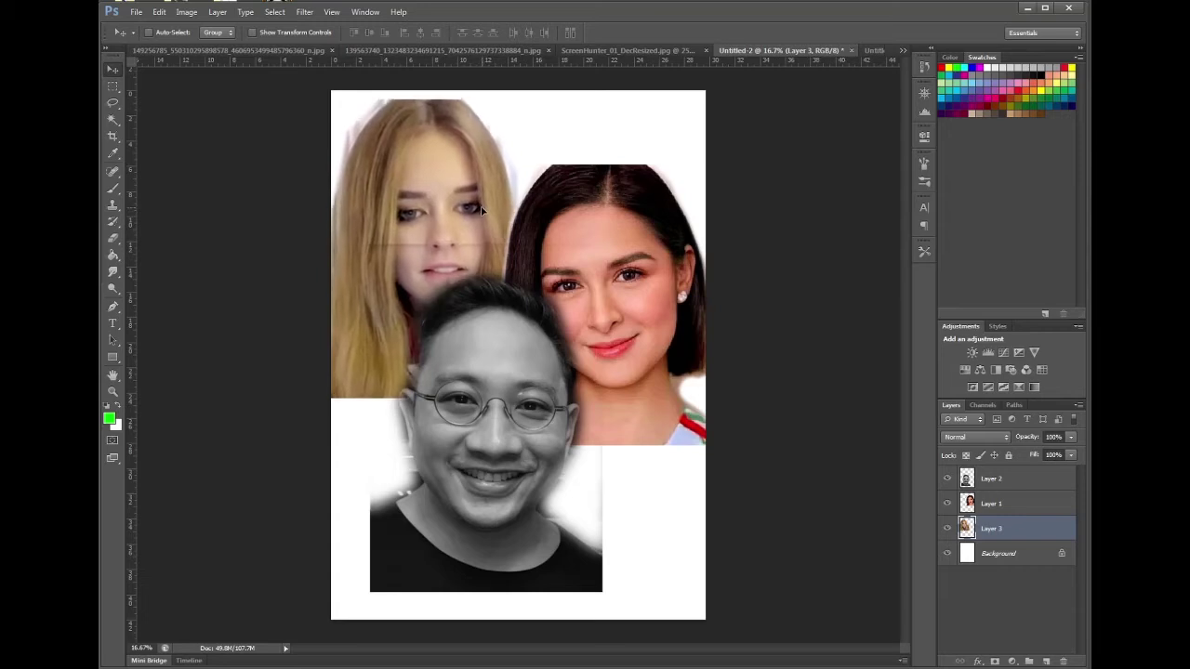
{"action": "left_click", "coordinate": [1003, 511]}
{"action": "left_click_drag", "start_coordinate": [649, 325], "coordinate": [652, 336]}
{"action": "left_click", "coordinate": [1026, 479]}
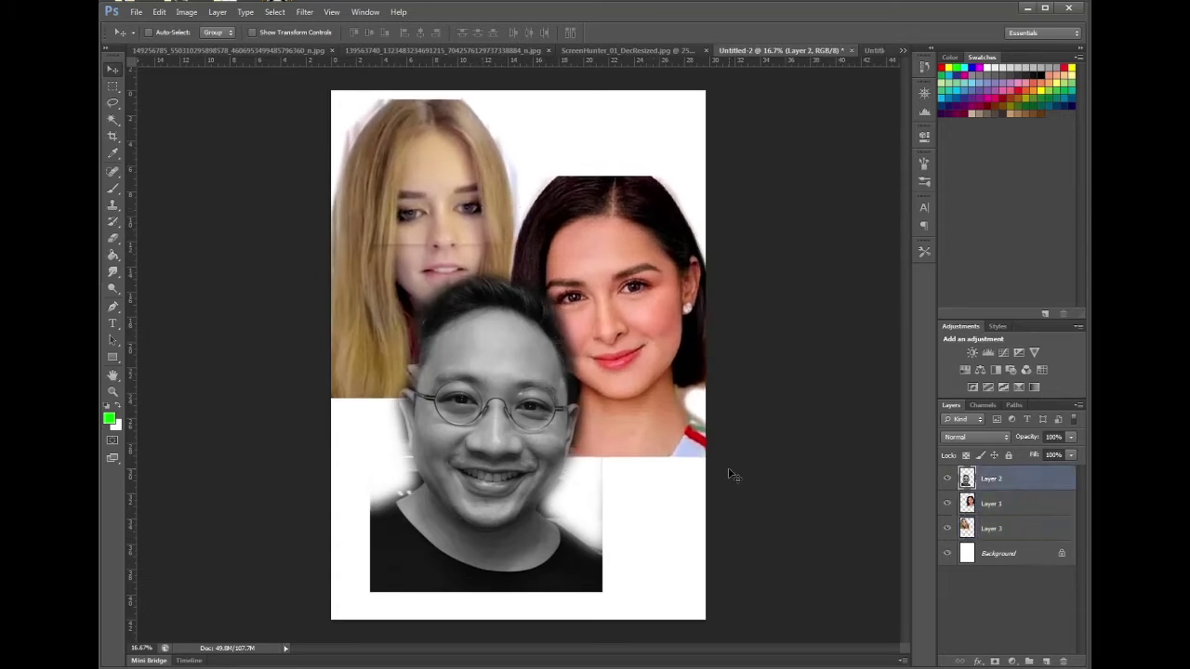
{"action": "left_click_drag", "start_coordinate": [509, 479], "coordinate": [499, 491]}
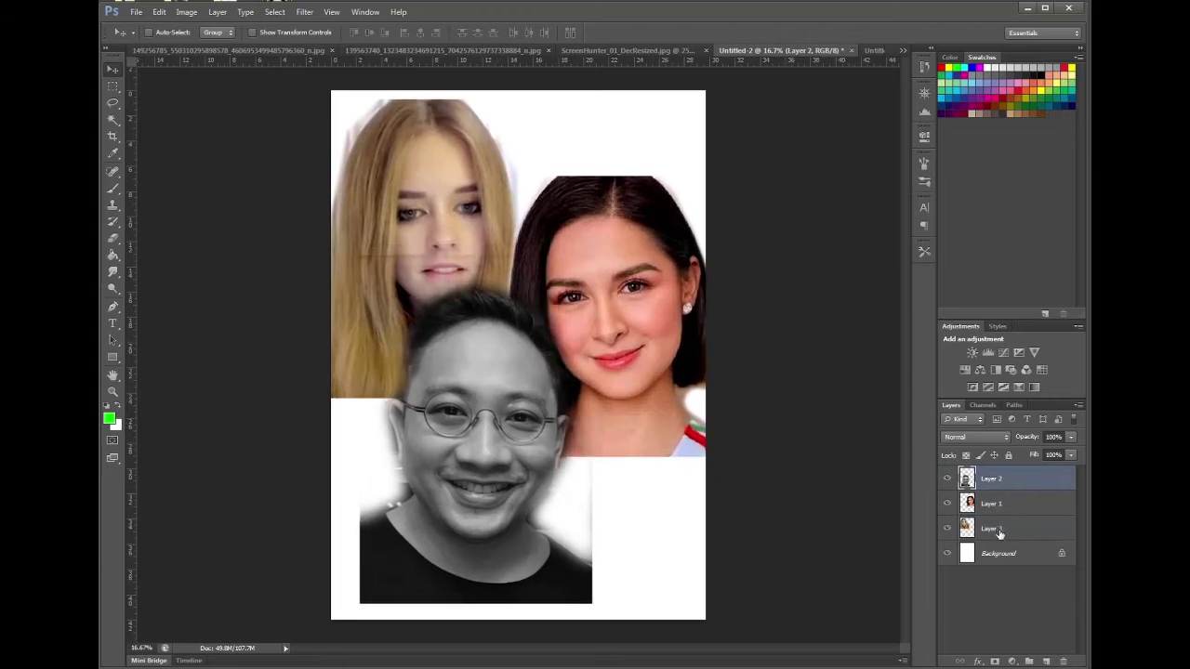
- Add a new layer above the long-haired woman's Layer 3, set its blend mode to Saturation and fill it with black
{"action": "left_click", "coordinate": [998, 532]}
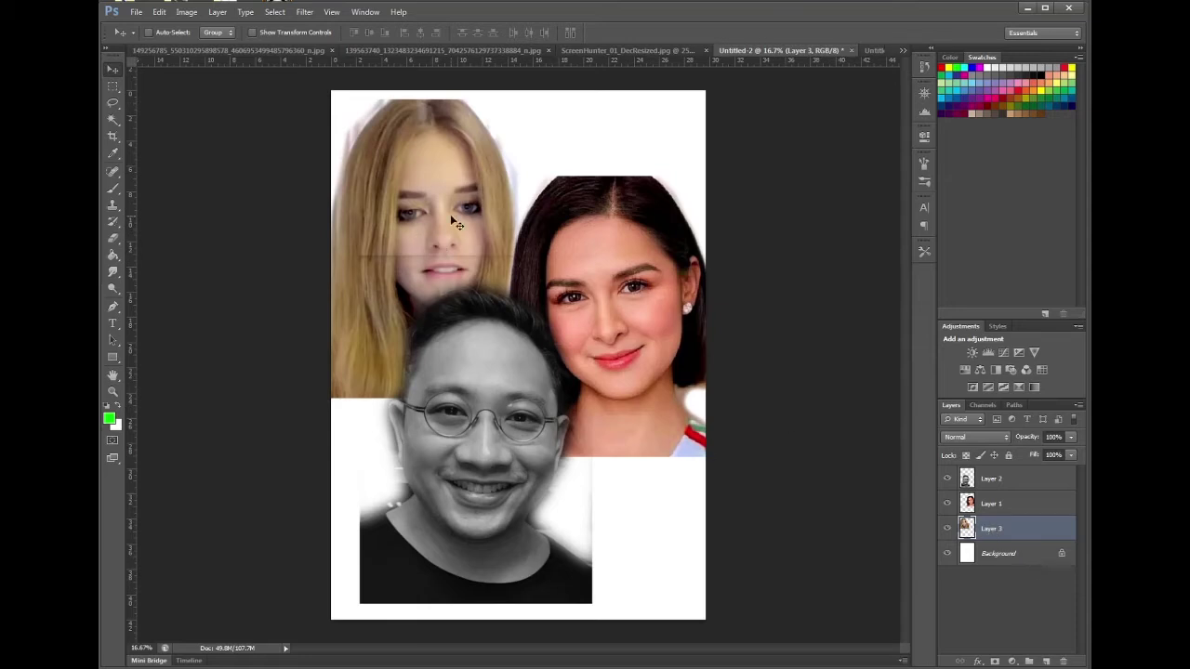
{"action": "left_click", "coordinate": [1045, 661]}
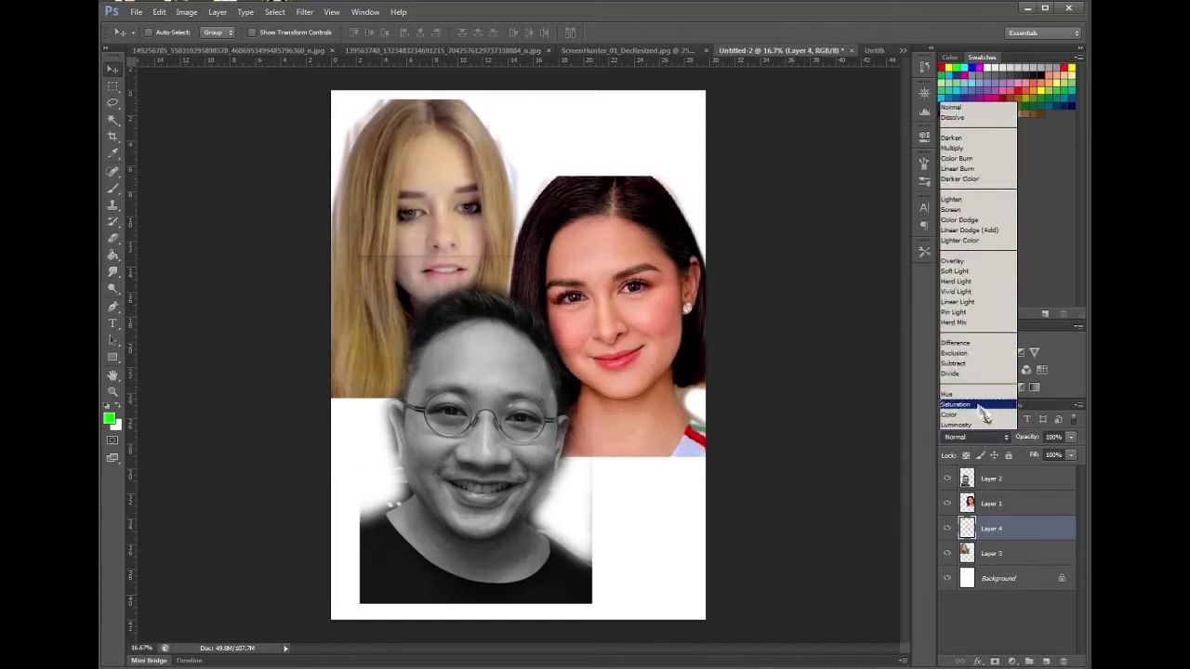
{"action": "left_click", "coordinate": [983, 406]}
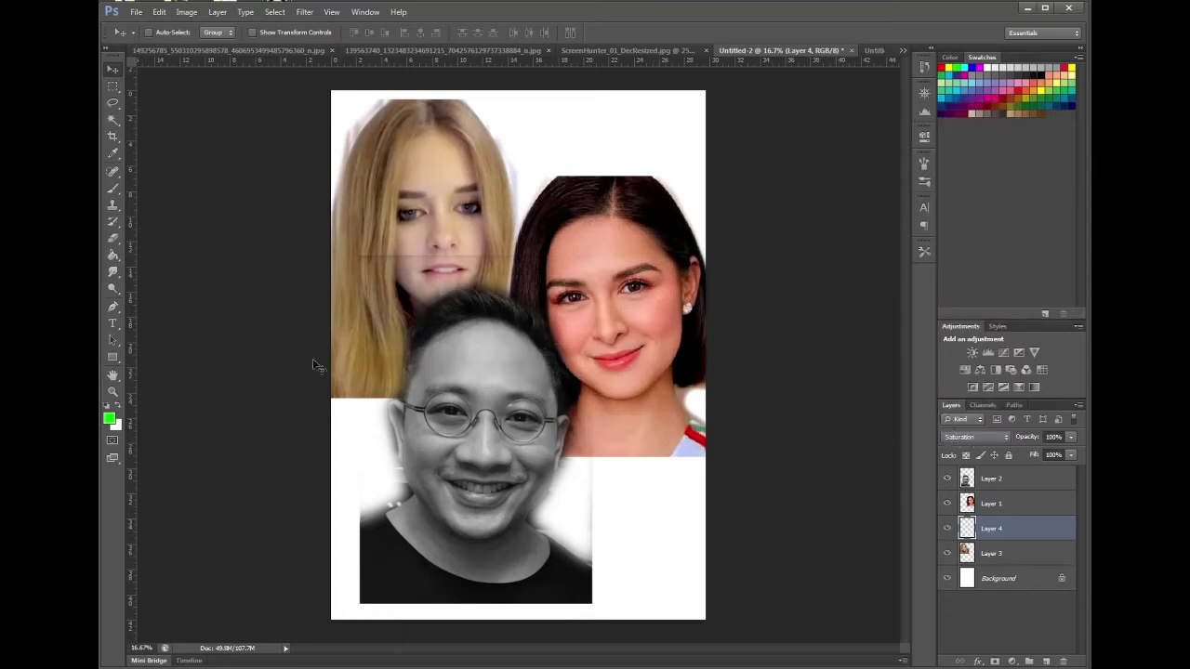
{"action": "left_click", "coordinate": [110, 257]}
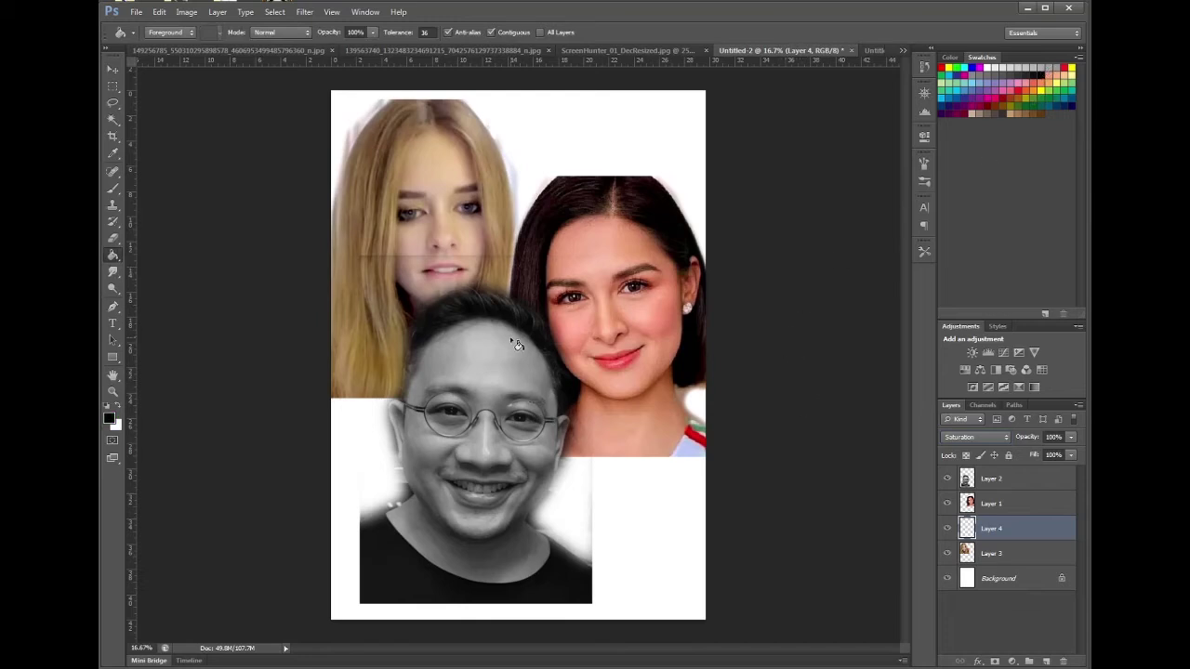
{"action": "left_click", "coordinate": [509, 296]}
- Add a Levels adjustment layer above the black Saturation layer with input levels of 32, 0.88 and 240
{"action": "left_click", "coordinate": [219, 14]}
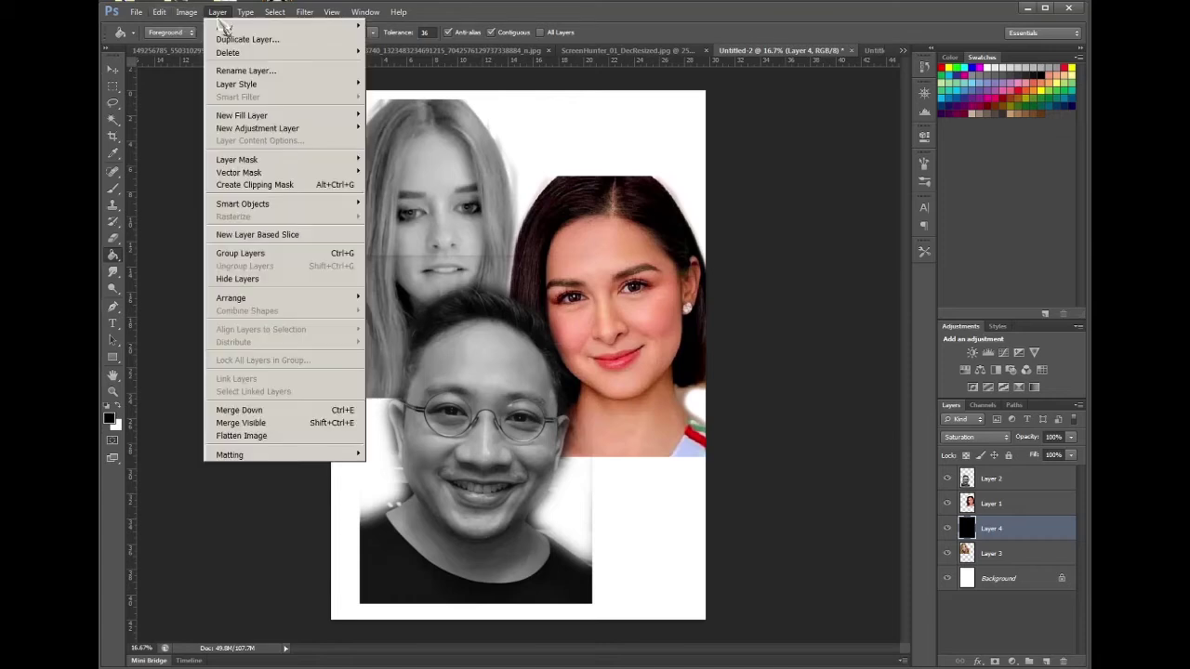
{"action": "mouse_move", "coordinate": [271, 134]}
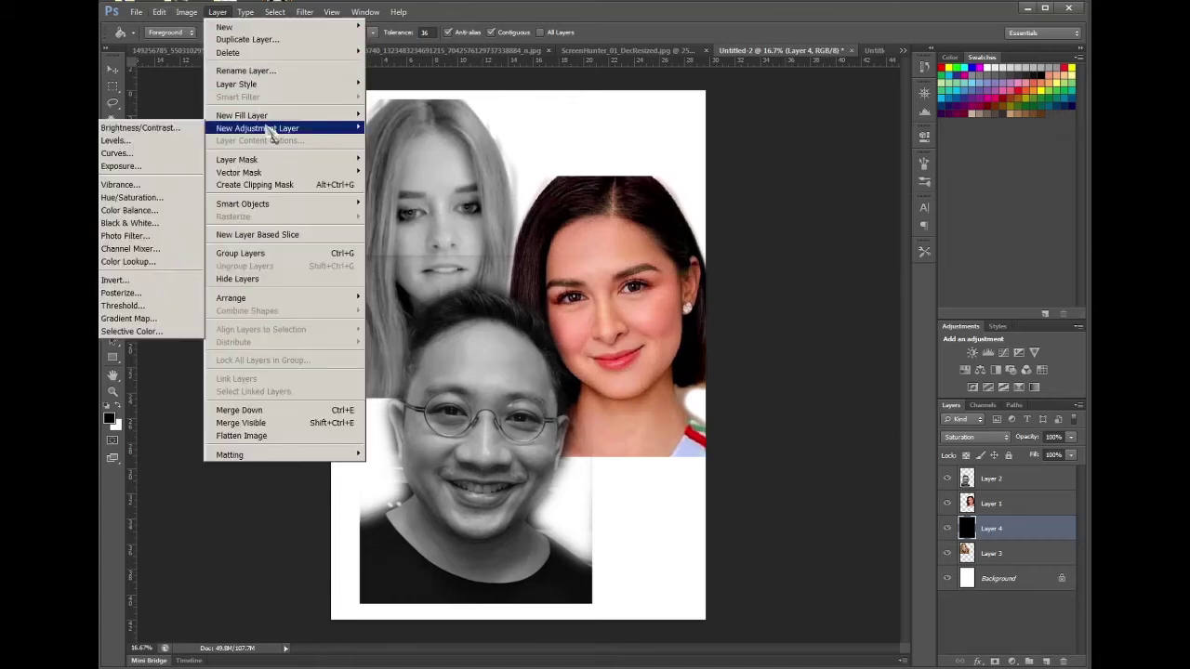
{"action": "left_click", "coordinate": [149, 144]}
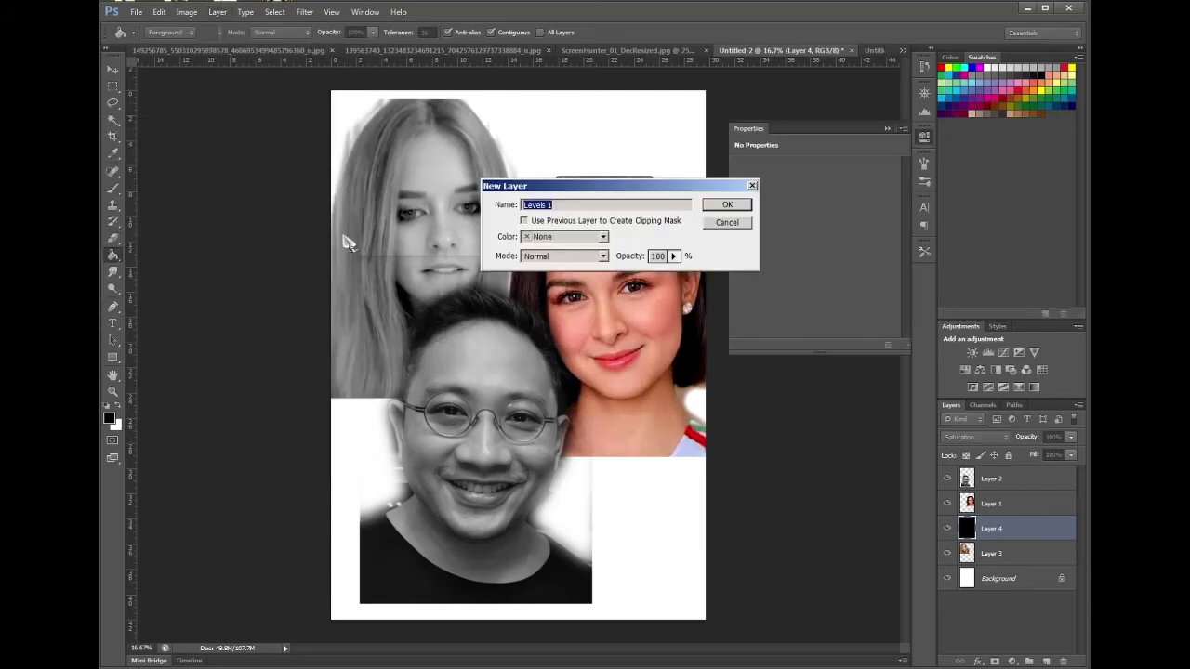
{"action": "left_click", "coordinate": [729, 205]}
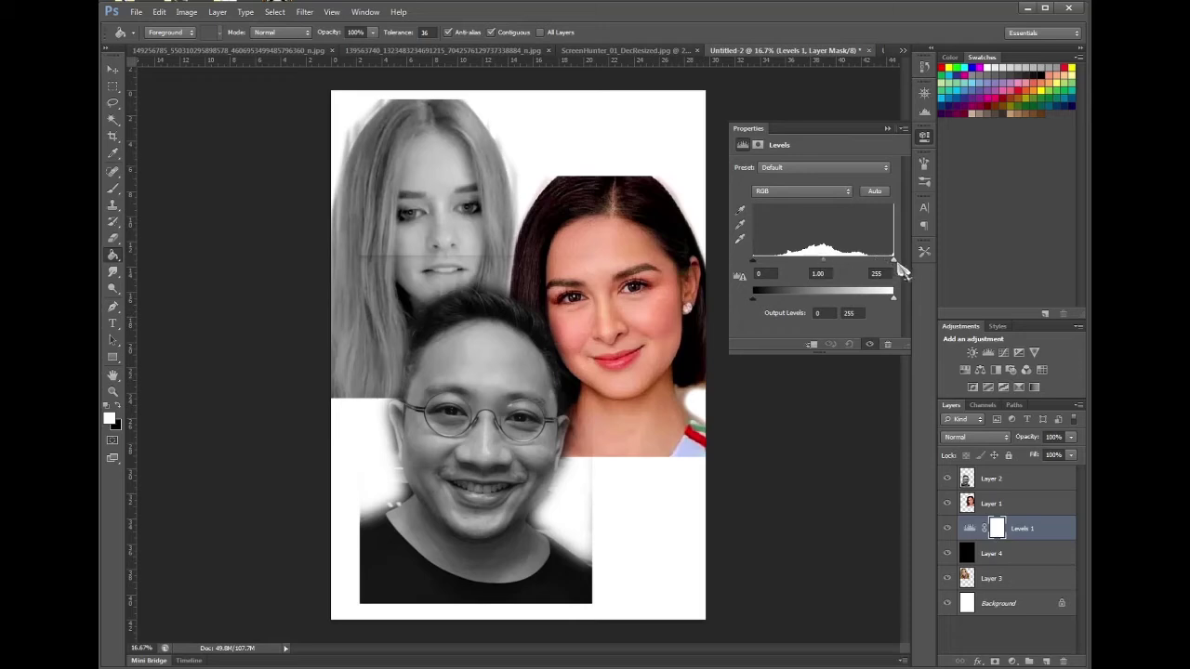
{"action": "left_click_drag", "start_coordinate": [895, 264], "coordinate": [878, 264]}
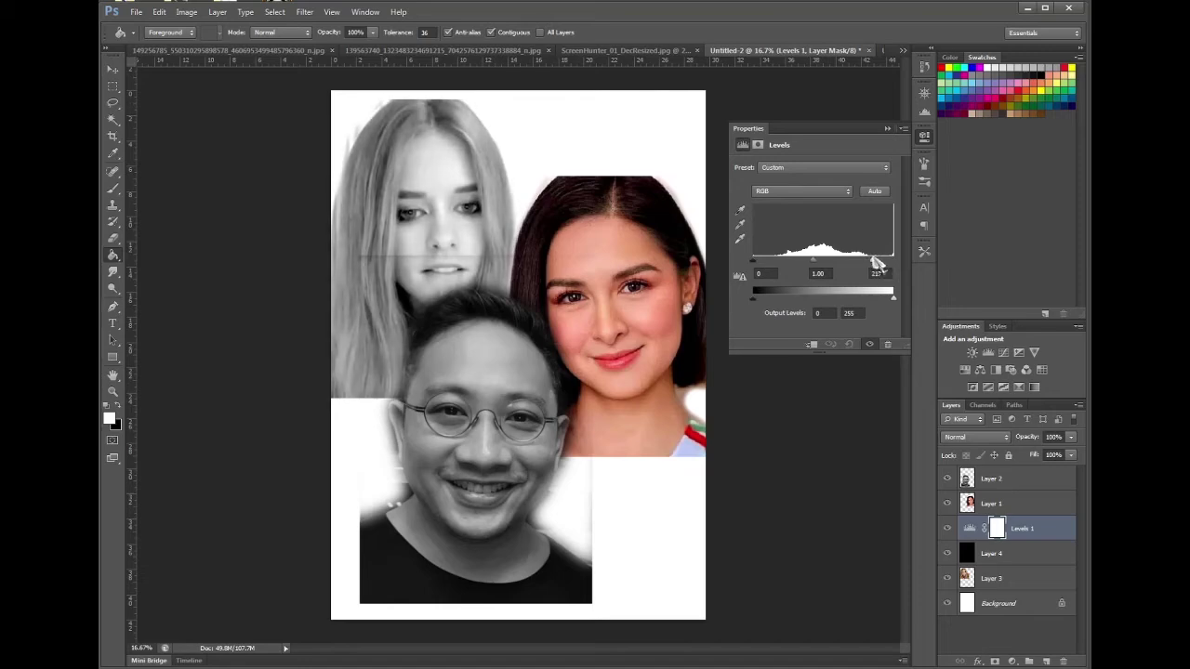
{"action": "mouse_move", "coordinate": [818, 265]}
{"action": "left_mouse_down"}
{"action": "mouse_move", "coordinate": [844, 267]}
{"action": "mouse_move", "coordinate": [832, 267]}
{"action": "left_mouse_up"}
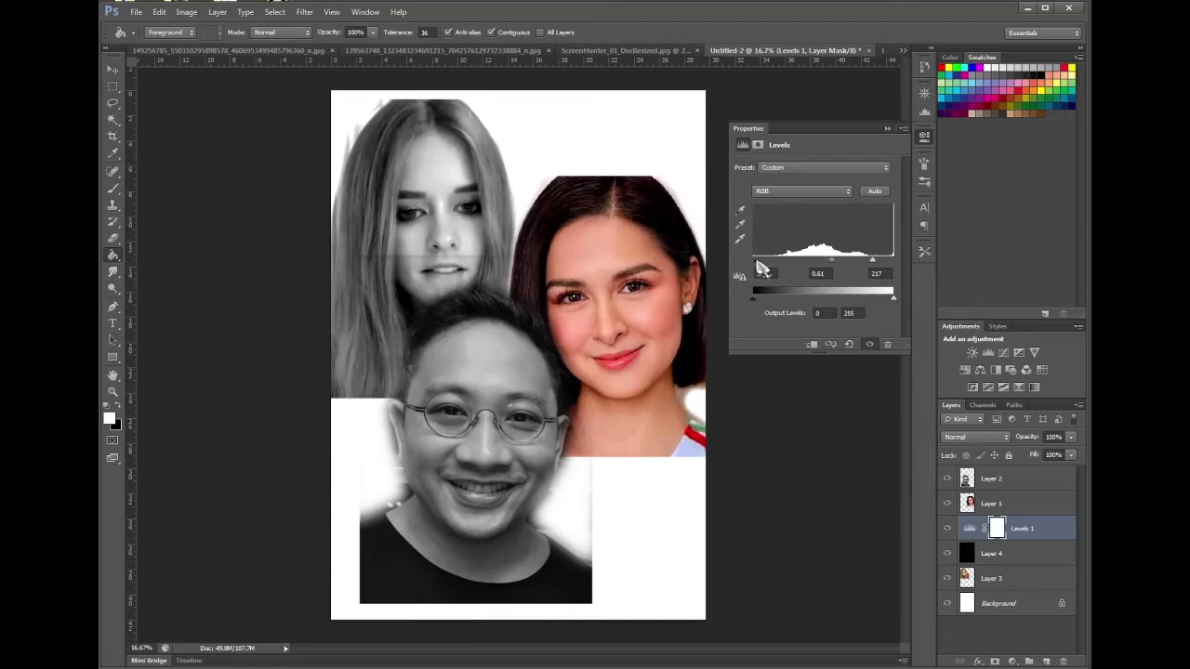
{"action": "left_click_drag", "start_coordinate": [761, 268], "coordinate": [829, 265]}
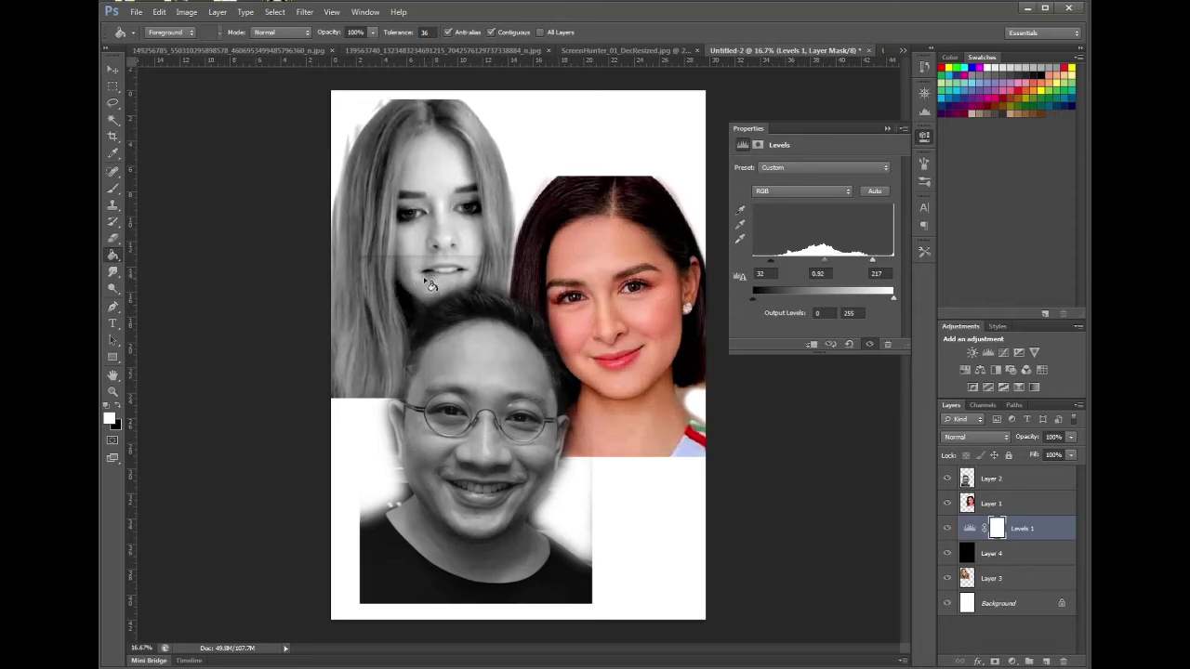
{"action": "mouse_move", "coordinate": [830, 266]}
{"action": "left_mouse_down"}
{"action": "mouse_move", "coordinate": [919, 270]}
{"action": "mouse_move", "coordinate": [833, 266]}
{"action": "left_mouse_up"}
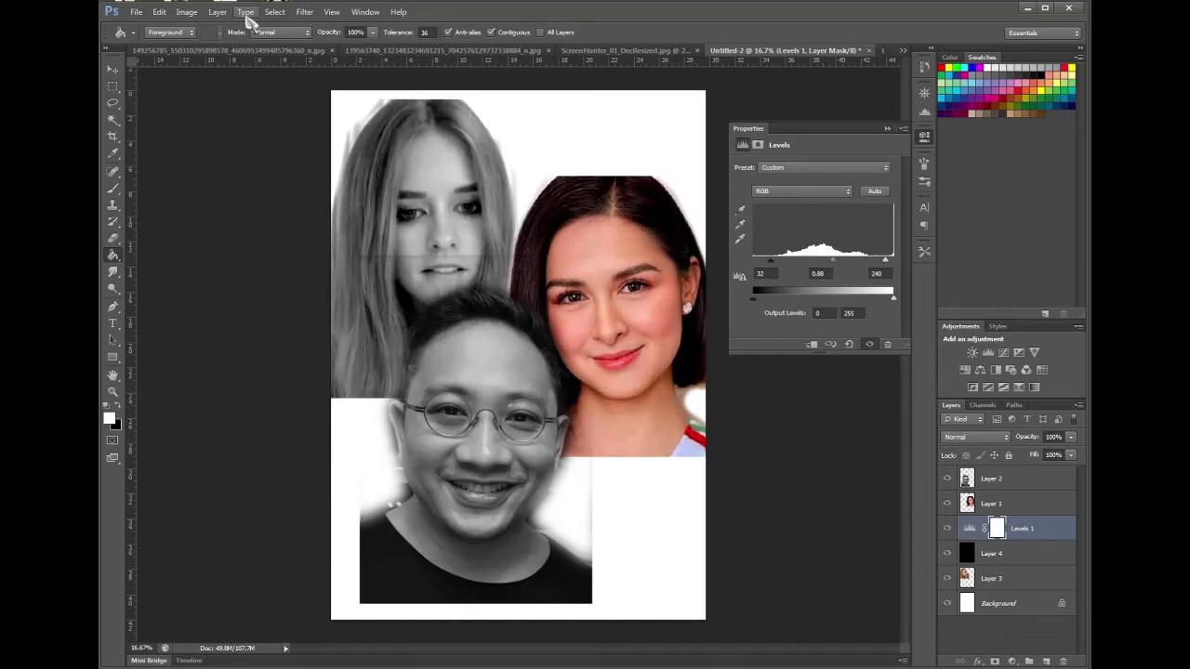
- Try to merge the Levels 1 adjustment down into the black Layer 4, and undo the merge
{"action": "left_click", "coordinate": [215, 12]}
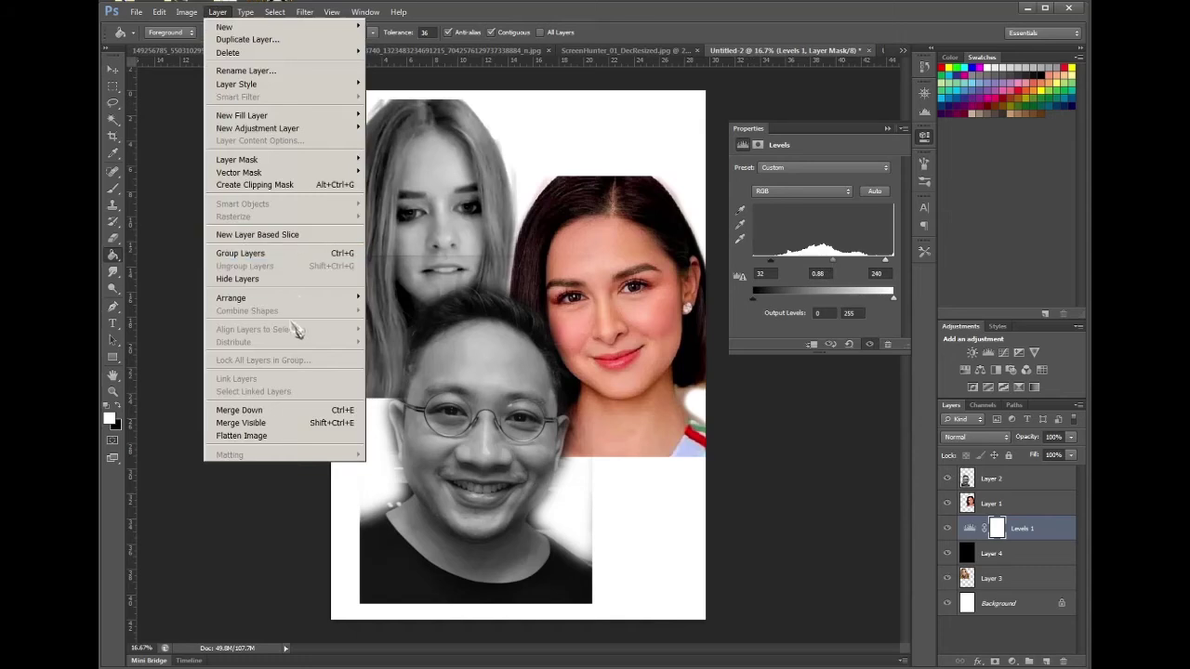
{"action": "left_click", "coordinate": [281, 410]}
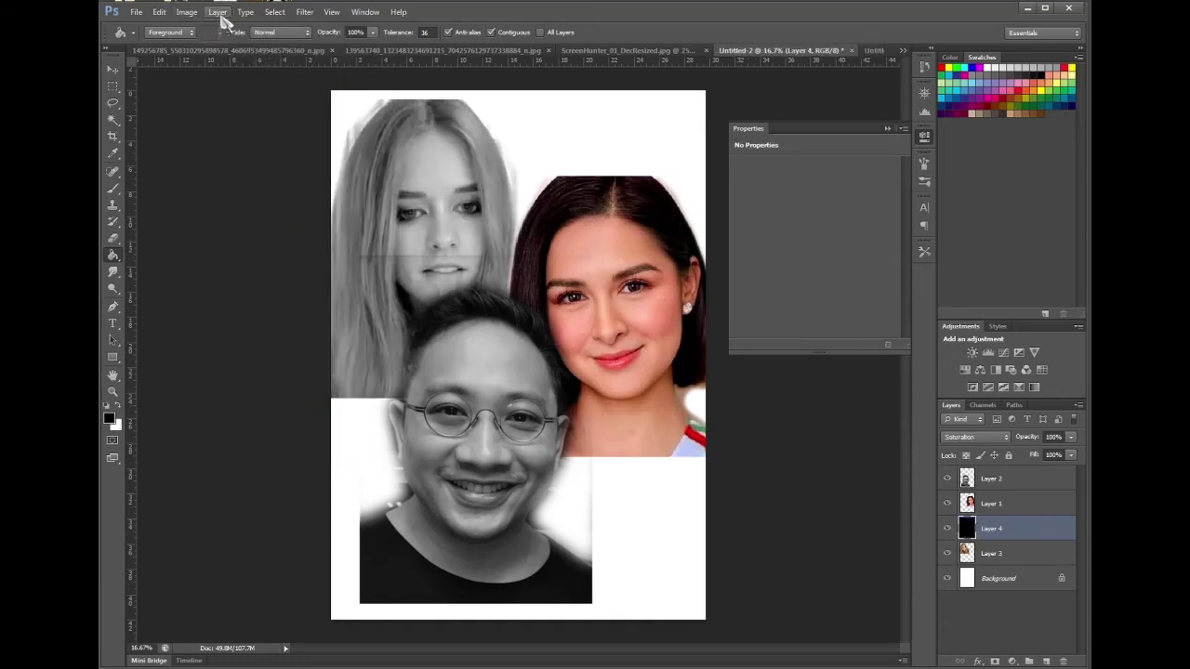
{"action": "key", "text": "ctrl+z"}
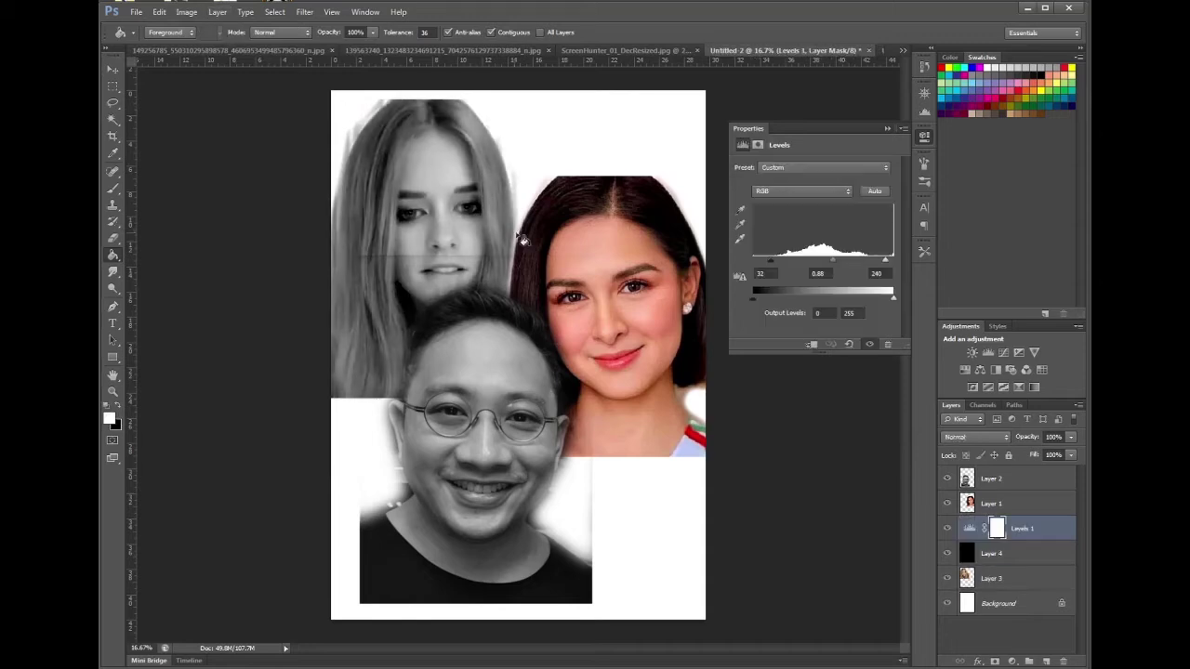
- Try to merge the black Layer 4 into the long-haired woman's Layer 3, and select the Levels 1 adjustment
{"action": "left_click", "coordinate": [983, 556]}
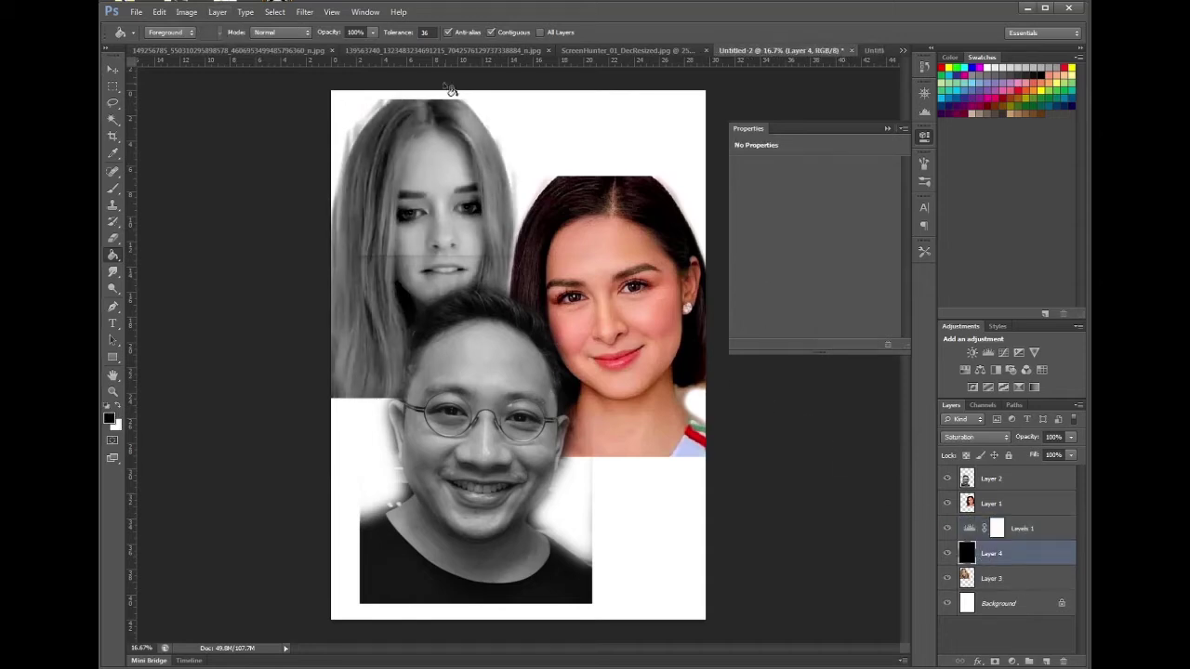
{"action": "key", "text": "ctrl+e"}
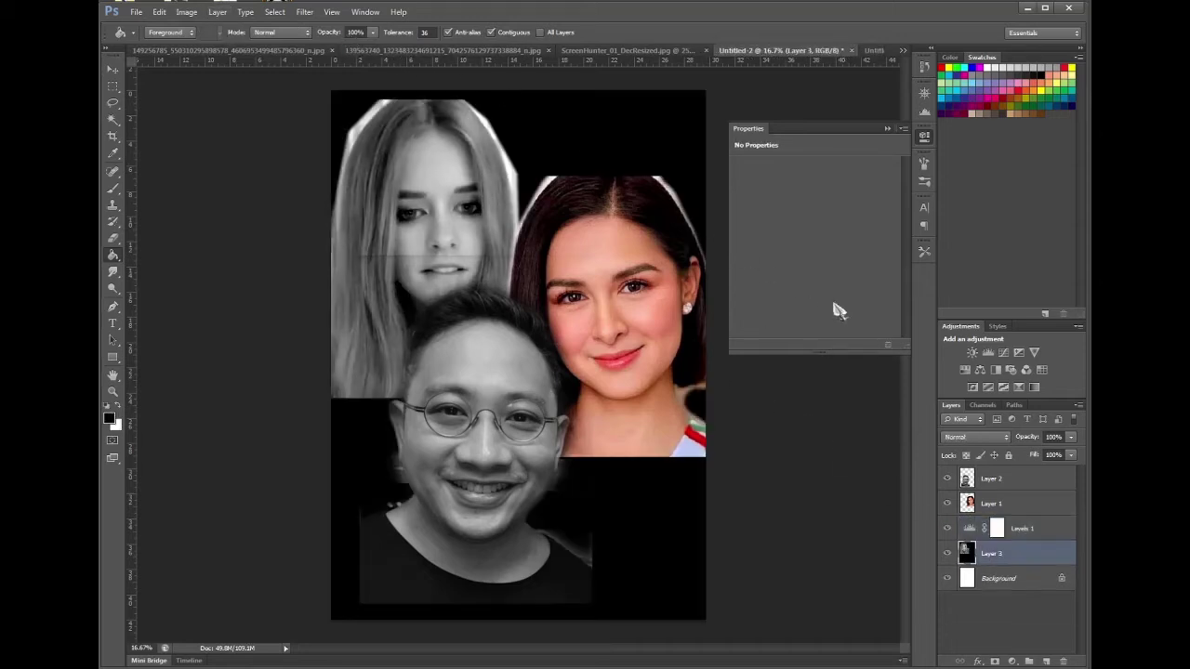
{"action": "left_click", "coordinate": [1037, 529]}
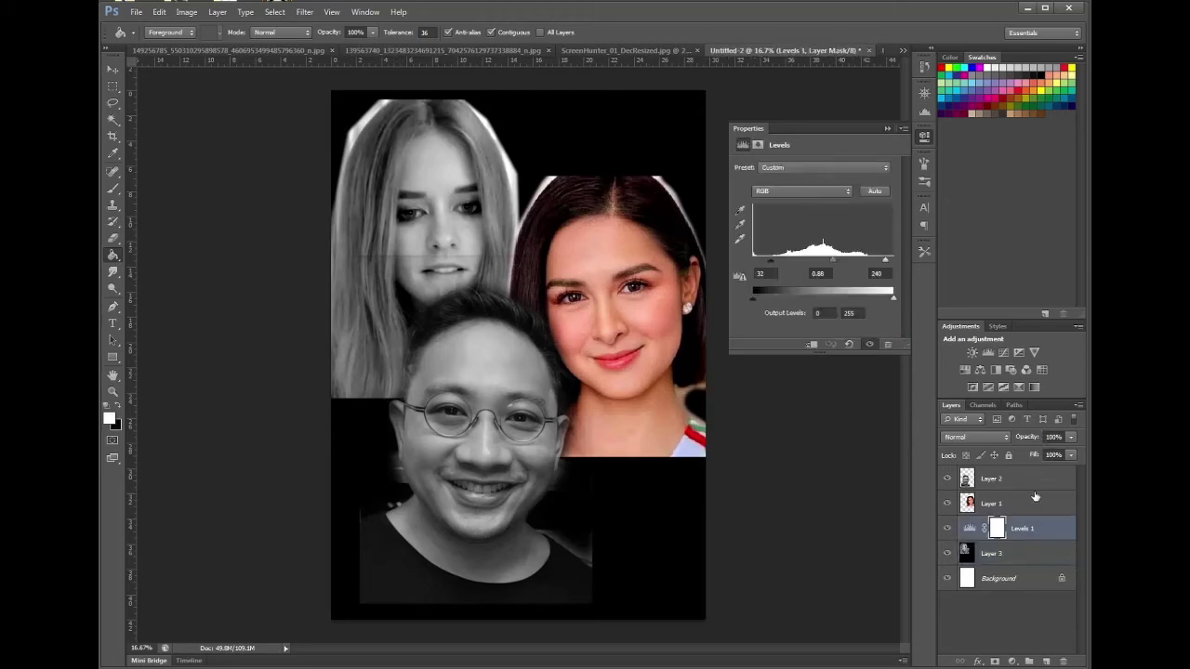
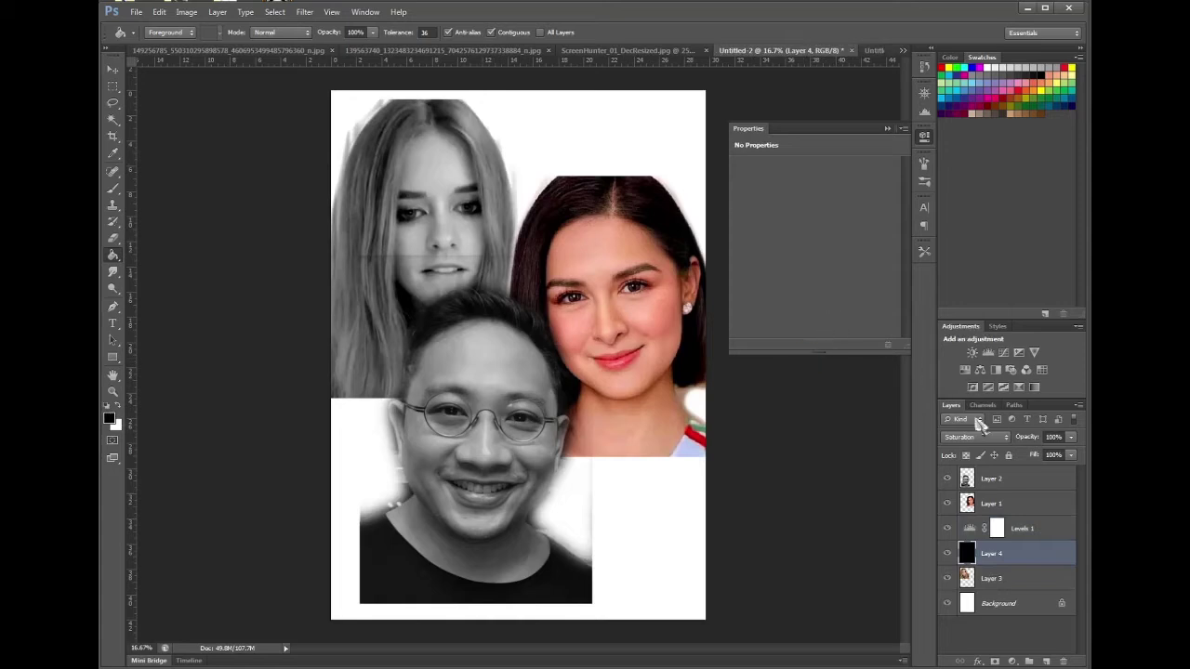
- Merge the black Saturation layer and the Levels 1 adjustment down into the long-haired woman's Layer 3
{"action": "key", "text": "ctrl+e"}
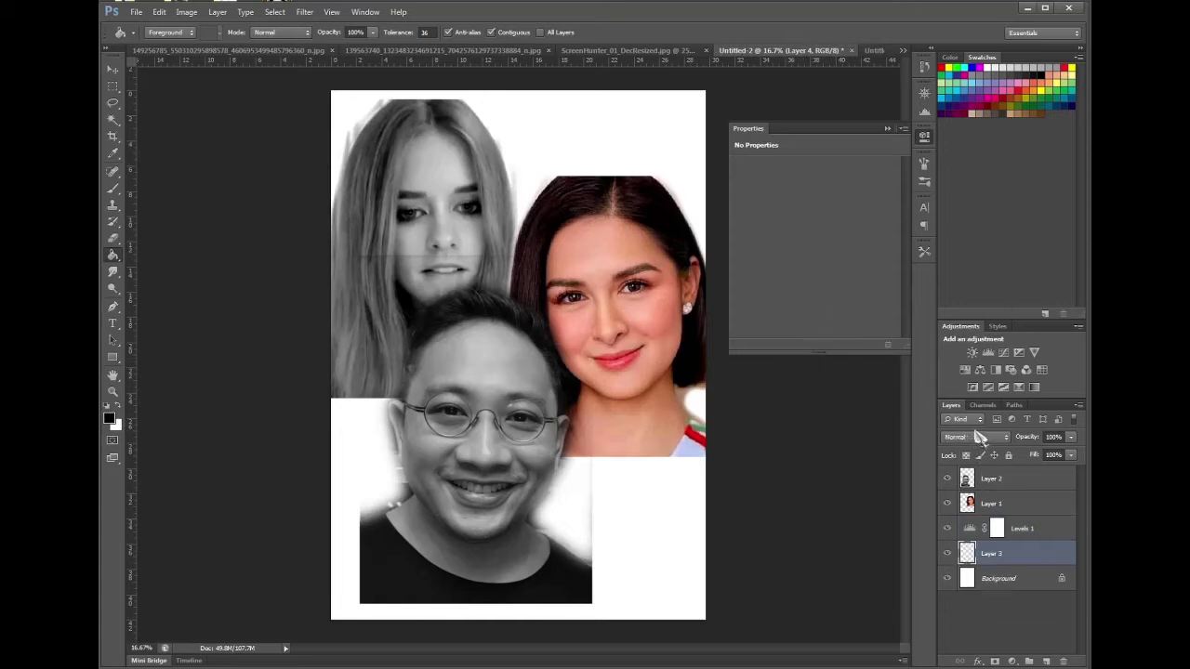
{"action": "left_click", "coordinate": [1023, 529]}
{"action": "key", "text": "ctrl+e"}
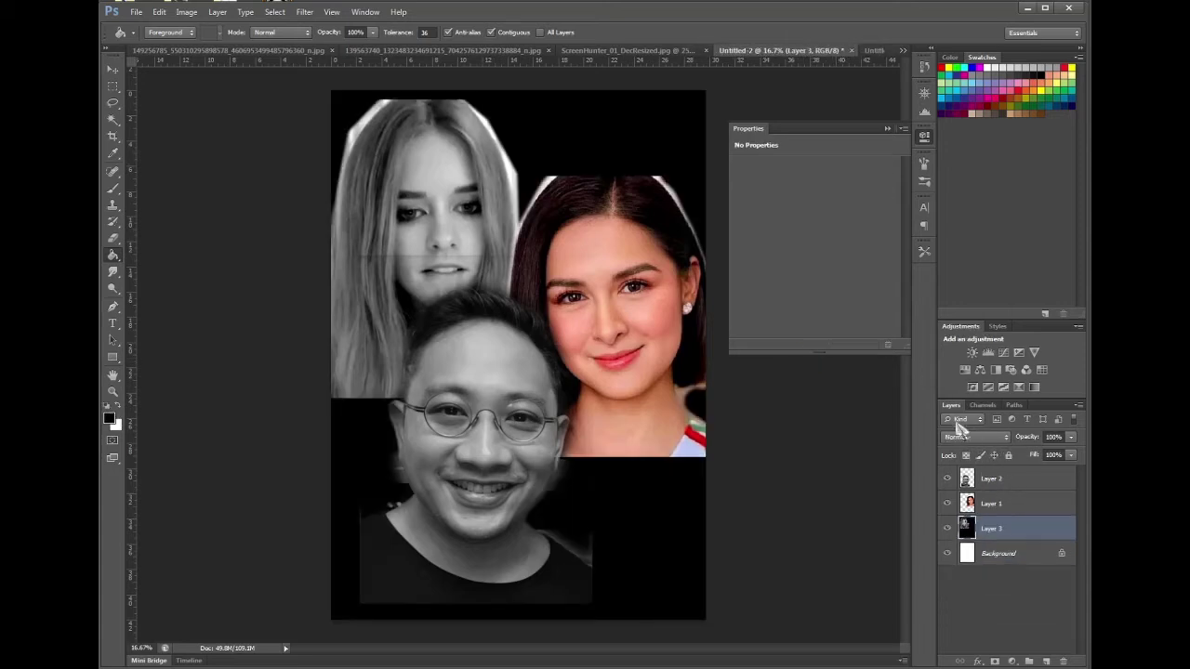
- Add a black-filled layer above the dark-haired woman's Layer 1 and set its blend mode to Saturation
{"action": "left_click", "coordinate": [1027, 503]}
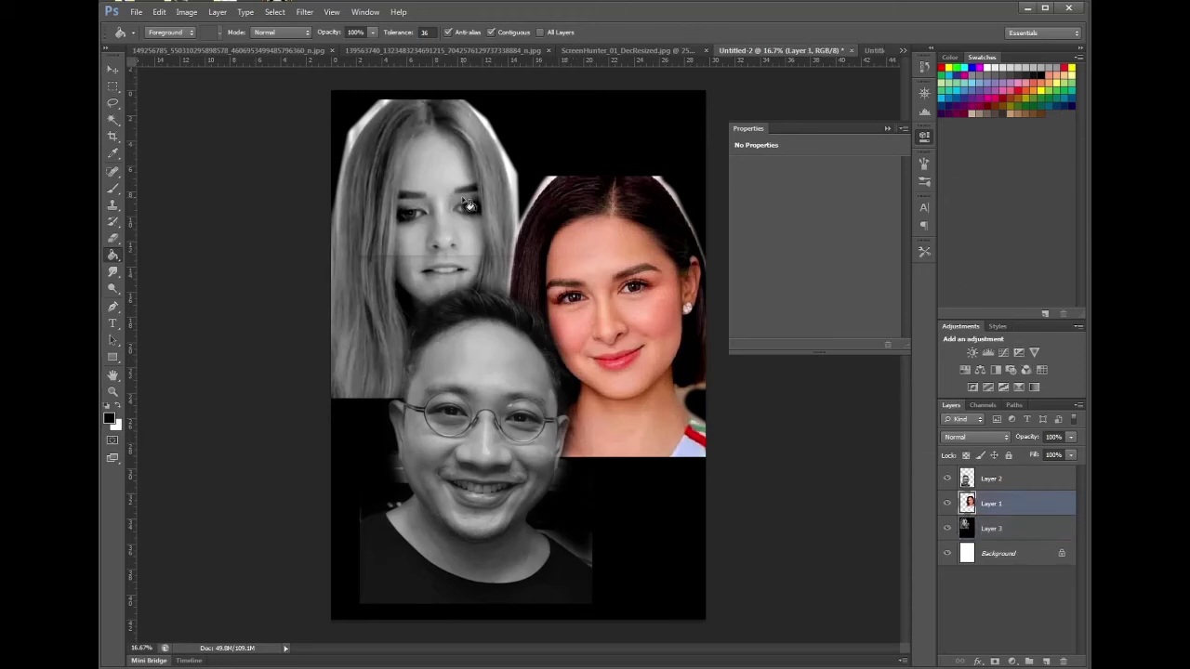
{"action": "left_click", "coordinate": [218, 12]}
{"action": "left_click", "coordinate": [217, 12]}
{"action": "left_click", "coordinate": [1044, 661]}
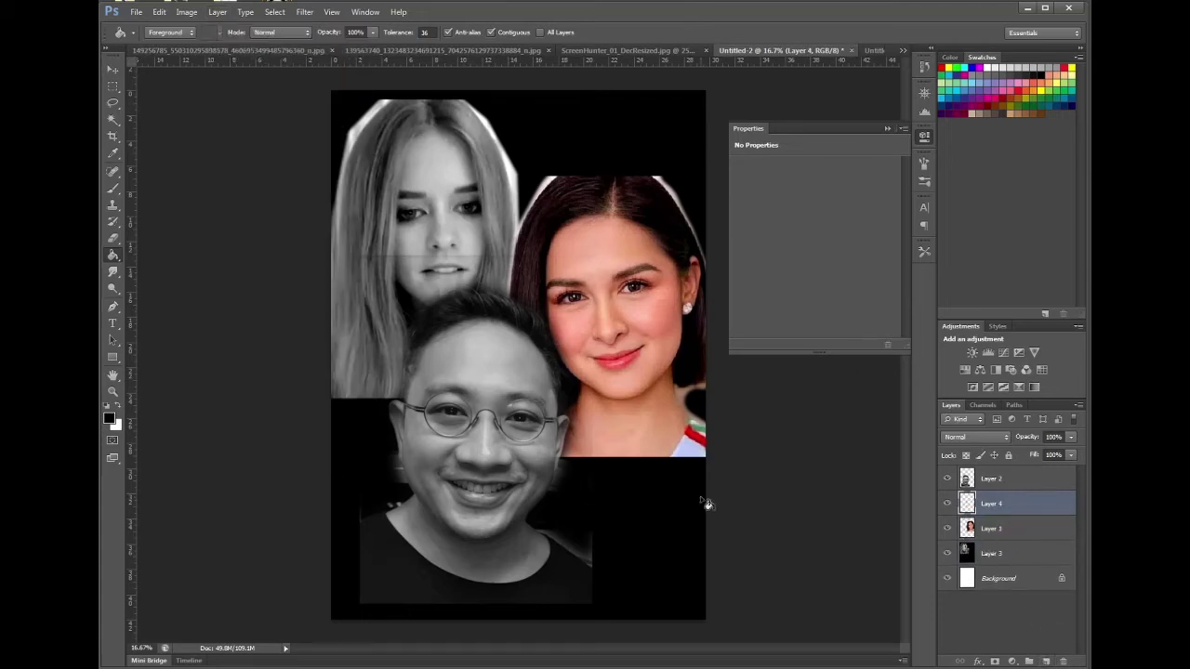
{"action": "left_click", "coordinate": [381, 292]}
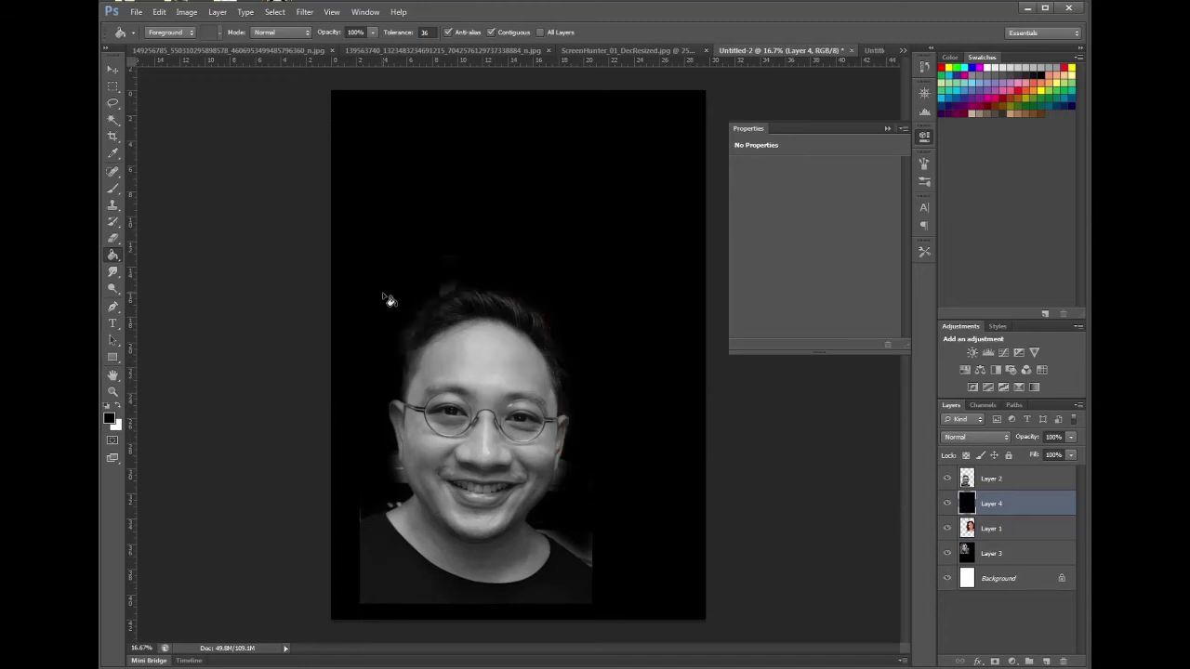
{"action": "left_click", "coordinate": [988, 440]}
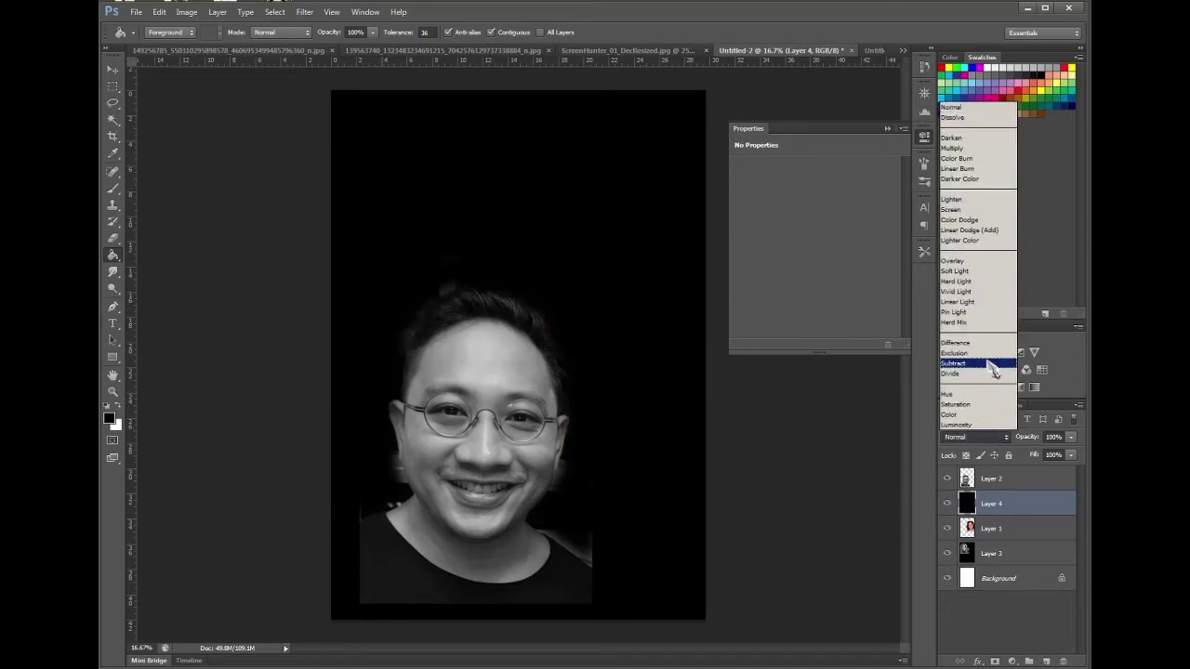
{"action": "left_click", "coordinate": [986, 405]}
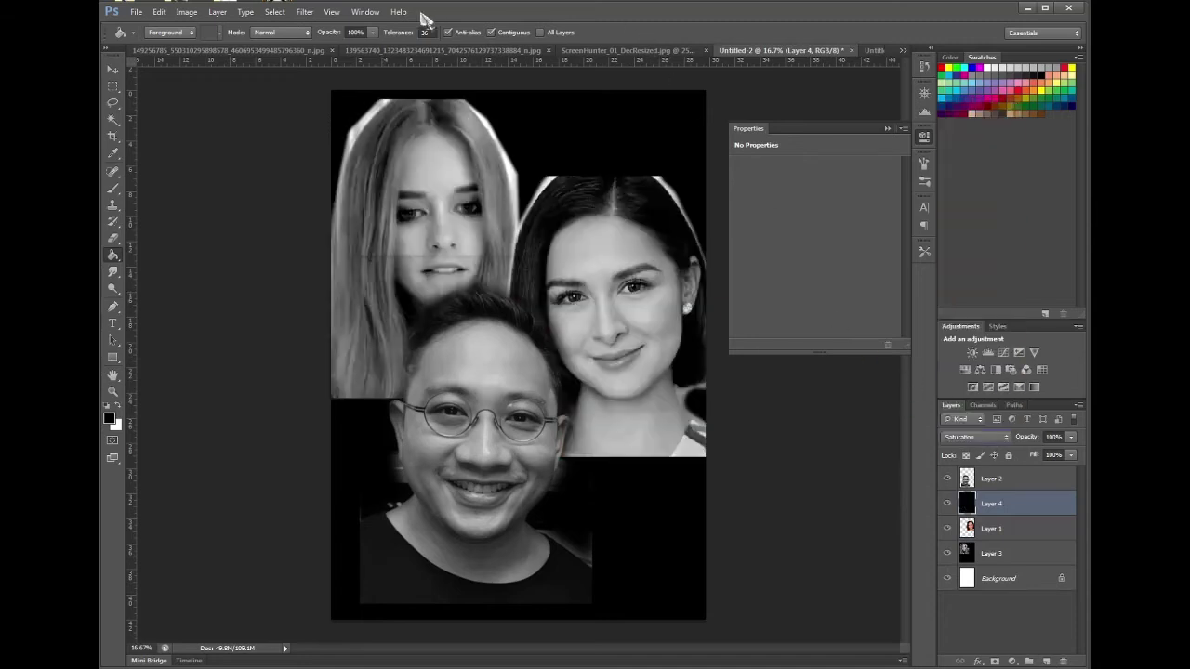
- Add a Levels adjustment above the black Layer 4, setting the midtones to 0.76 and keeping the white input level at 255
{"action": "left_click", "coordinate": [217, 11]}
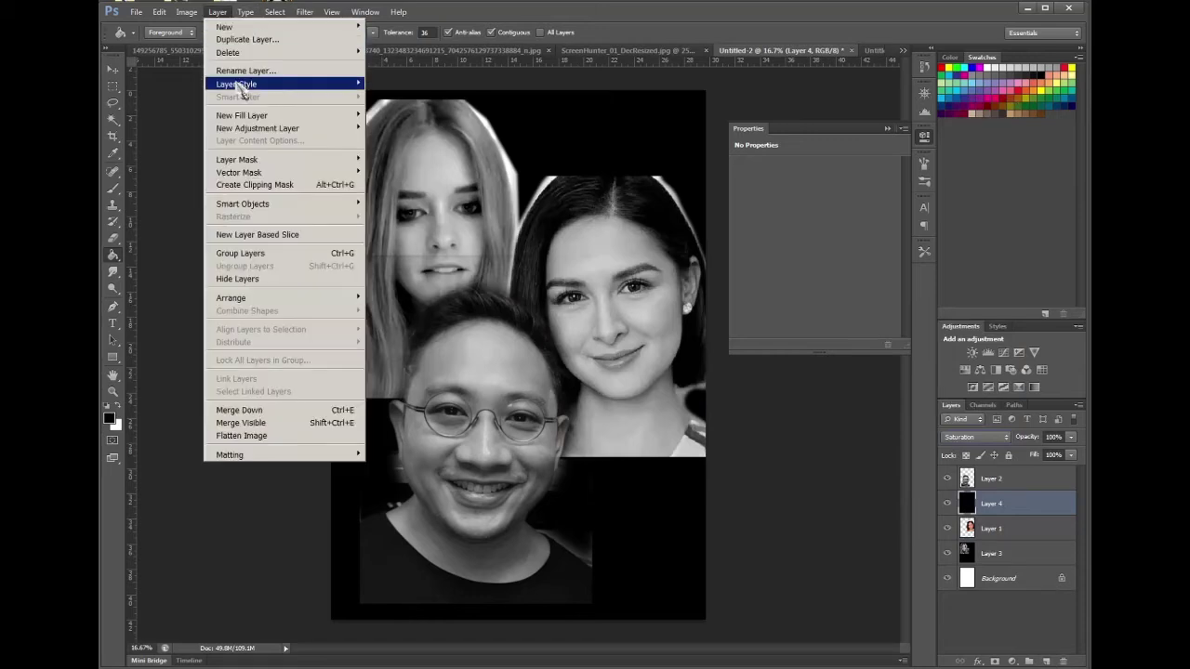
{"action": "mouse_move", "coordinate": [247, 135]}
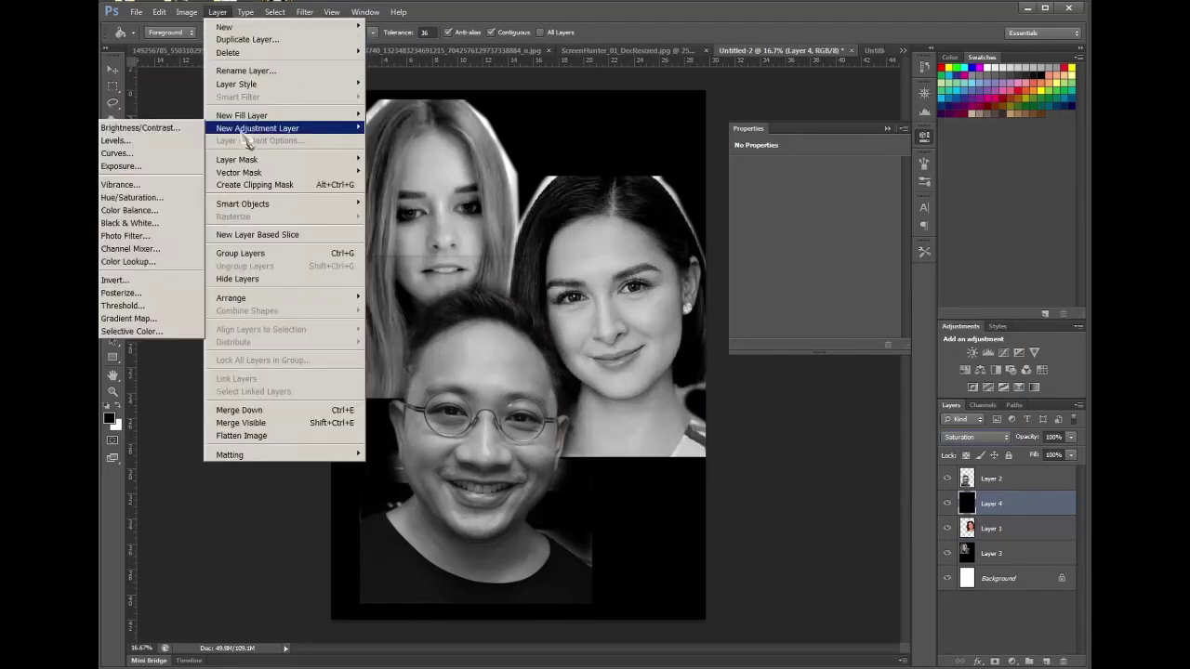
{"action": "left_click", "coordinate": [156, 140]}
{"action": "left_click", "coordinate": [720, 206]}
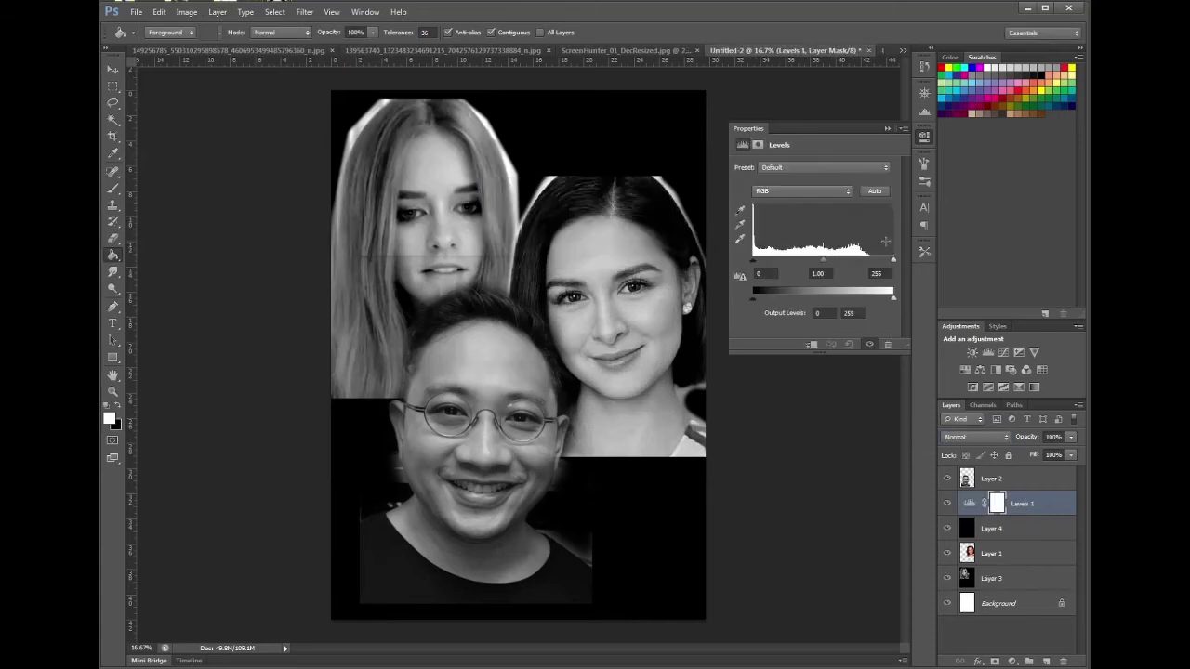
{"action": "left_click_drag", "start_coordinate": [896, 264], "coordinate": [737, 268]}
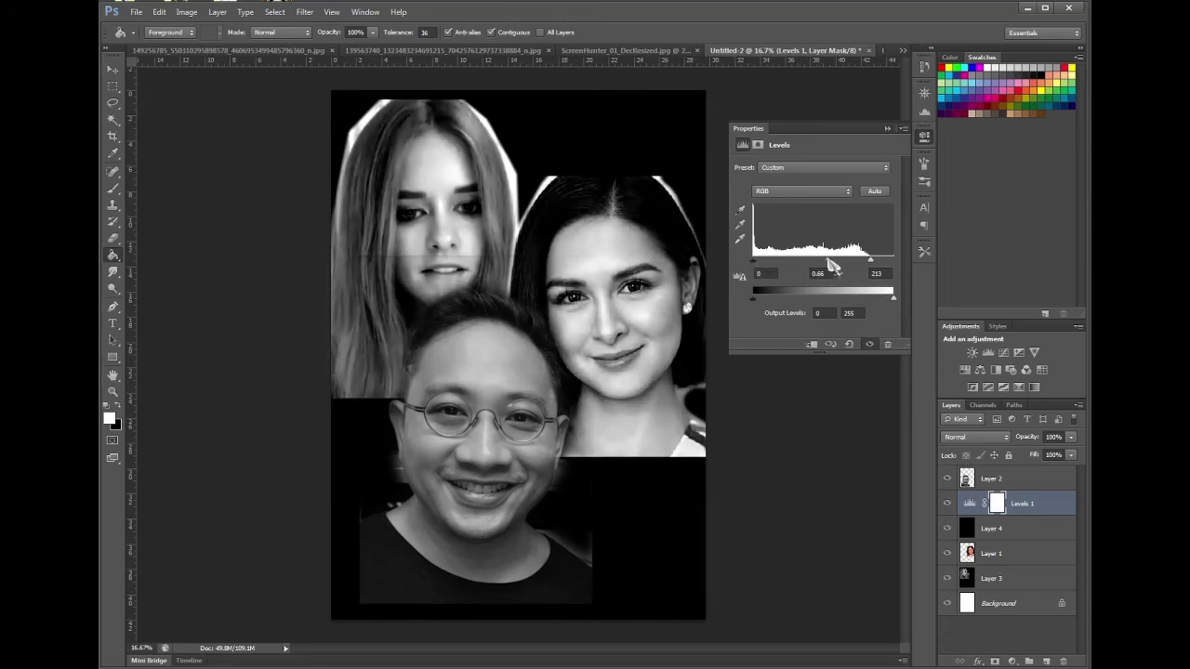
{"action": "mouse_move", "coordinate": [832, 265]}
{"action": "left_mouse_down"}
{"action": "mouse_move", "coordinate": [815, 263]}
{"action": "mouse_move", "coordinate": [898, 268]}
{"action": "mouse_move", "coordinate": [840, 270]}
{"action": "left_mouse_up"}
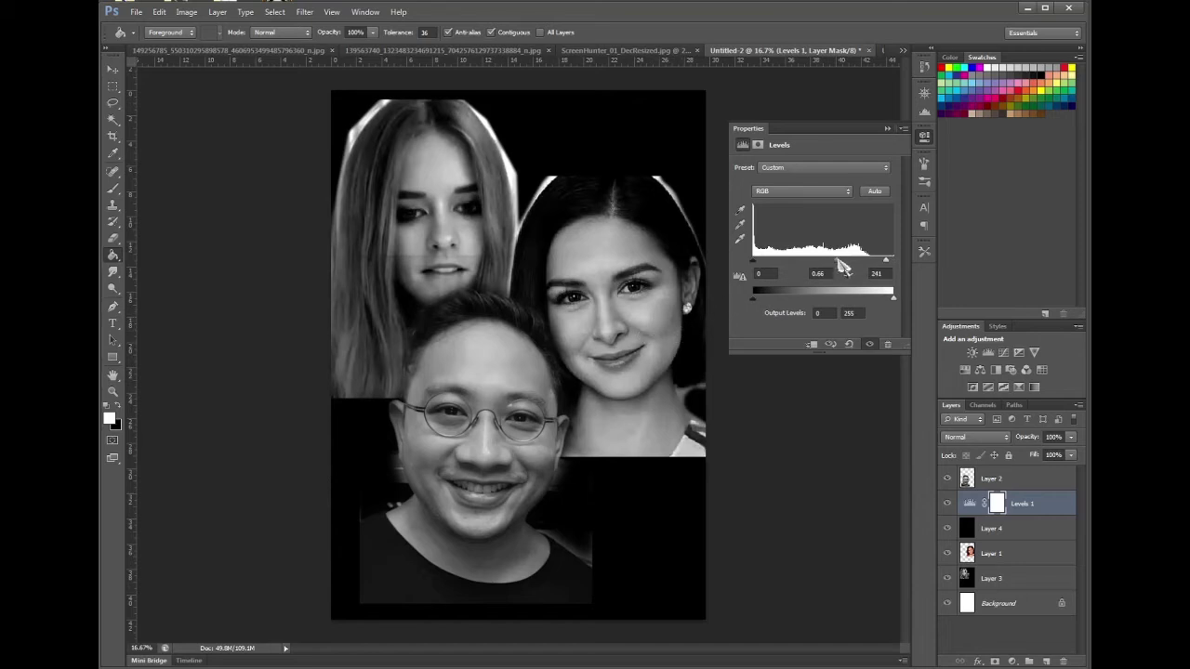
{"action": "mouse_move", "coordinate": [842, 269]}
{"action": "left_mouse_down"}
{"action": "mouse_move", "coordinate": [815, 272]}
{"action": "mouse_move", "coordinate": [842, 273]}
{"action": "left_mouse_up"}
{"action": "left_click_drag", "start_coordinate": [890, 268], "coordinate": [901, 269]}
{"action": "left_click_drag", "start_coordinate": [843, 263], "coordinate": [837, 263]}
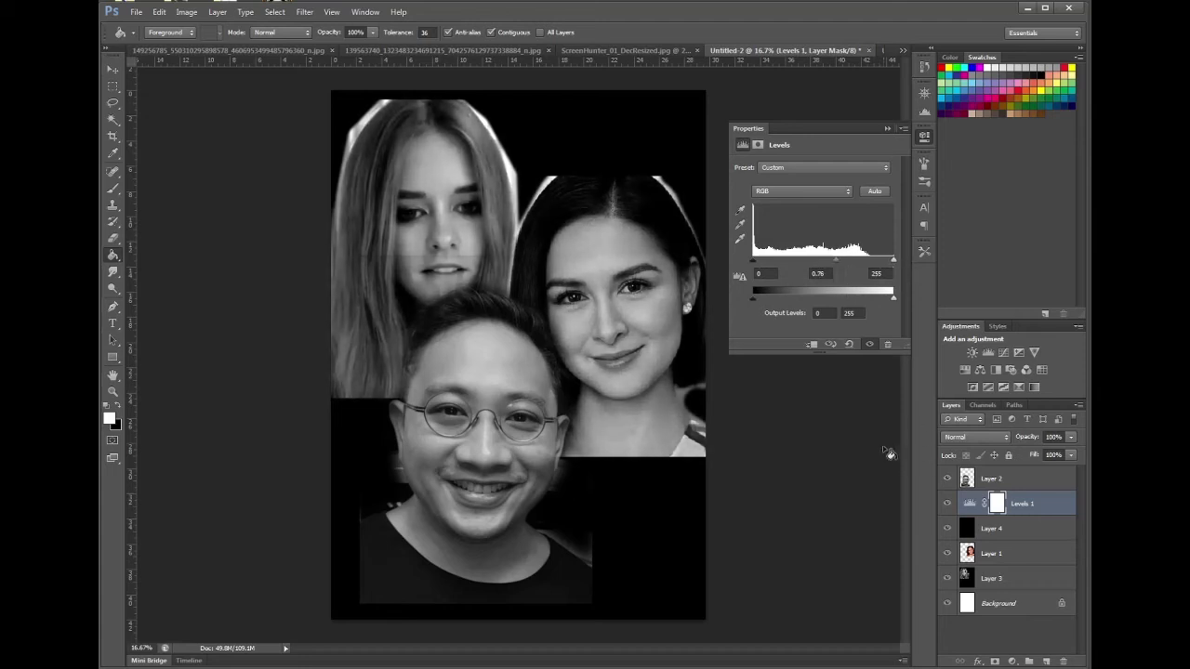
- Merge the black Saturation layer and the Levels 1 adjustment down into the dark-haired woman's Layer 1
{"action": "left_click", "coordinate": [1039, 527]}
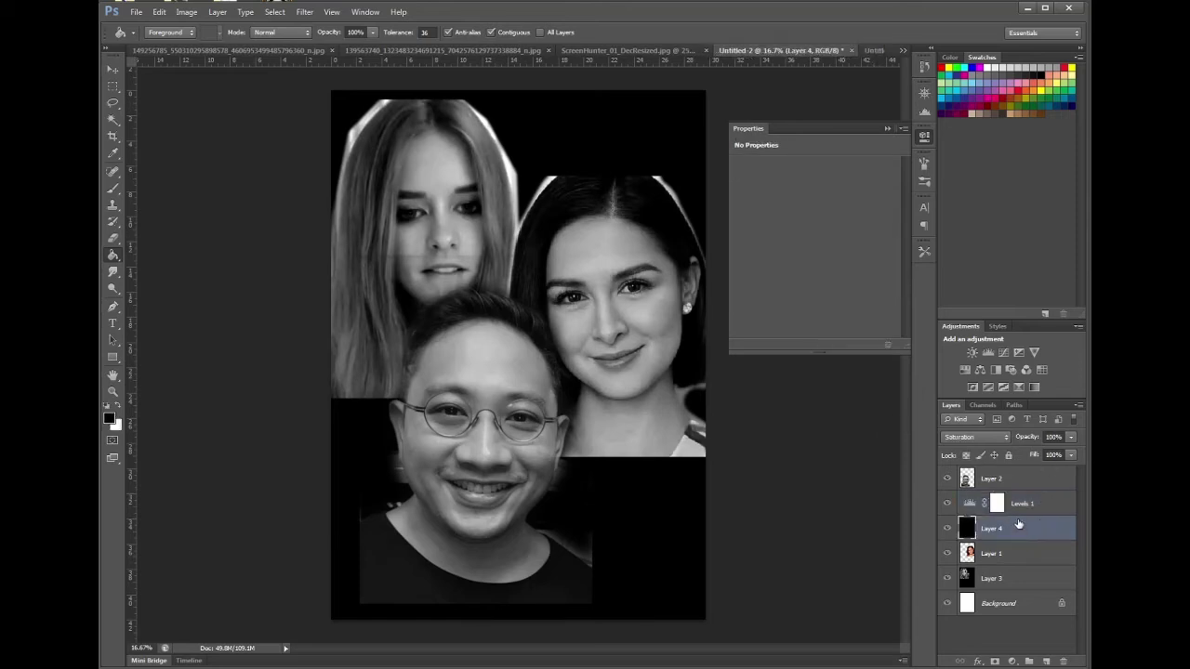
{"action": "key", "text": "Delete"}
{"action": "left_click", "coordinate": [1041, 505]}
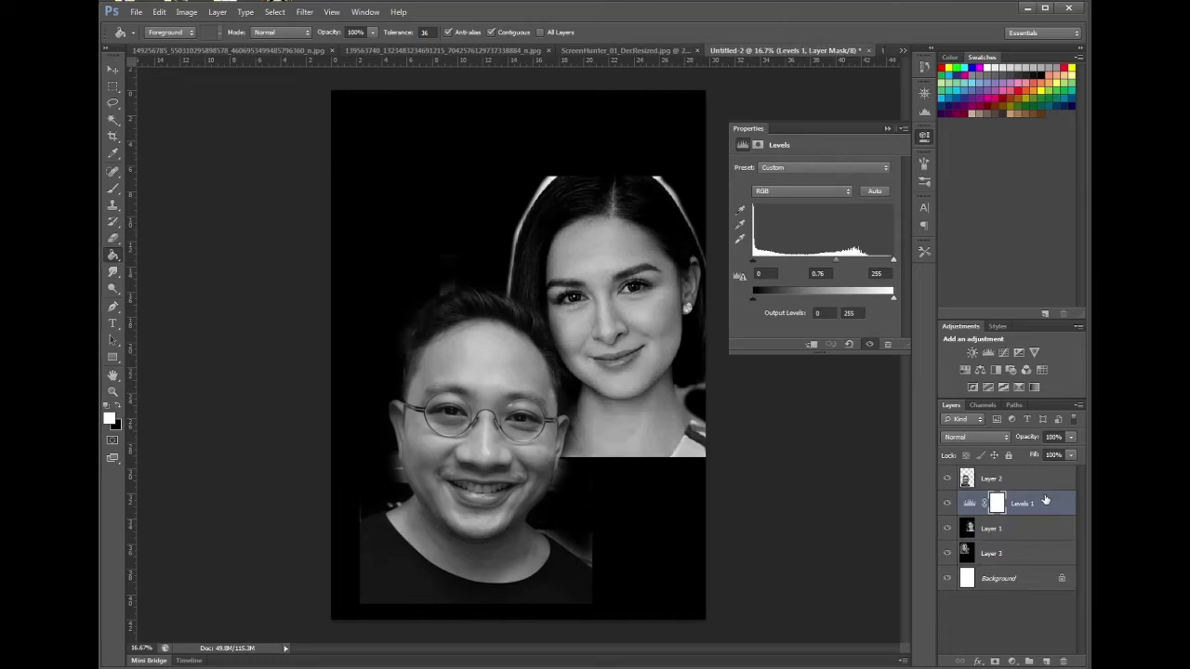
{"action": "key", "text": "Delete"}
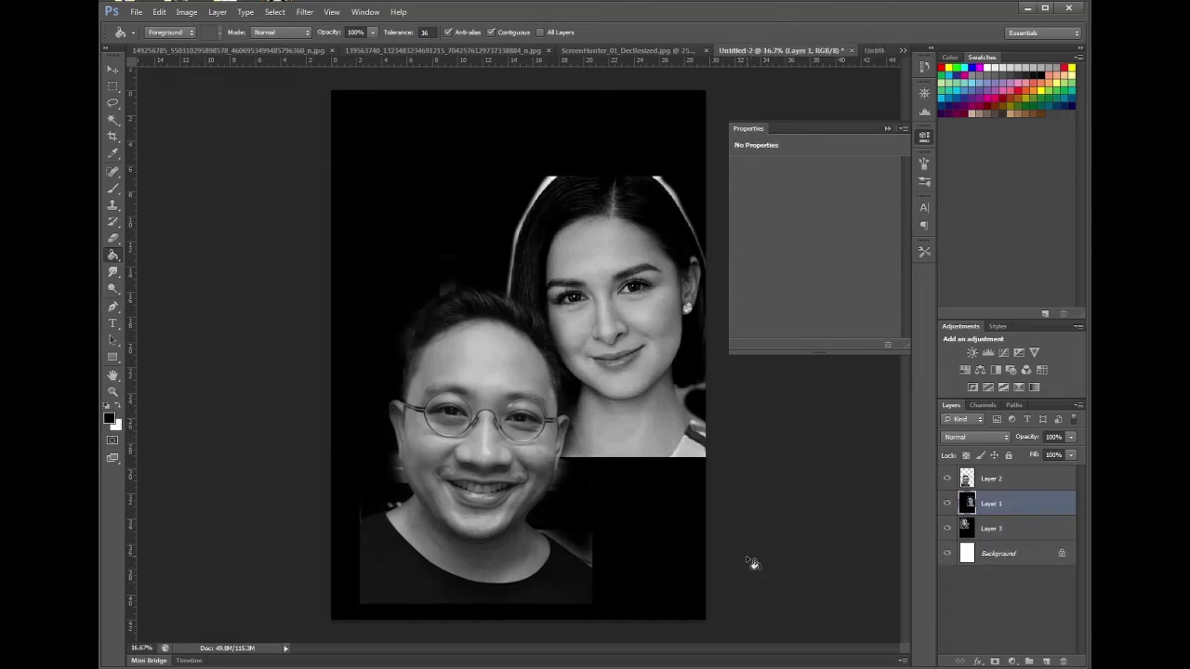
- Lasso around the dark-haired woman on Layer 1, invert the selection, delete the black surroundings, and deselect
{"action": "left_click", "coordinate": [112, 102]}
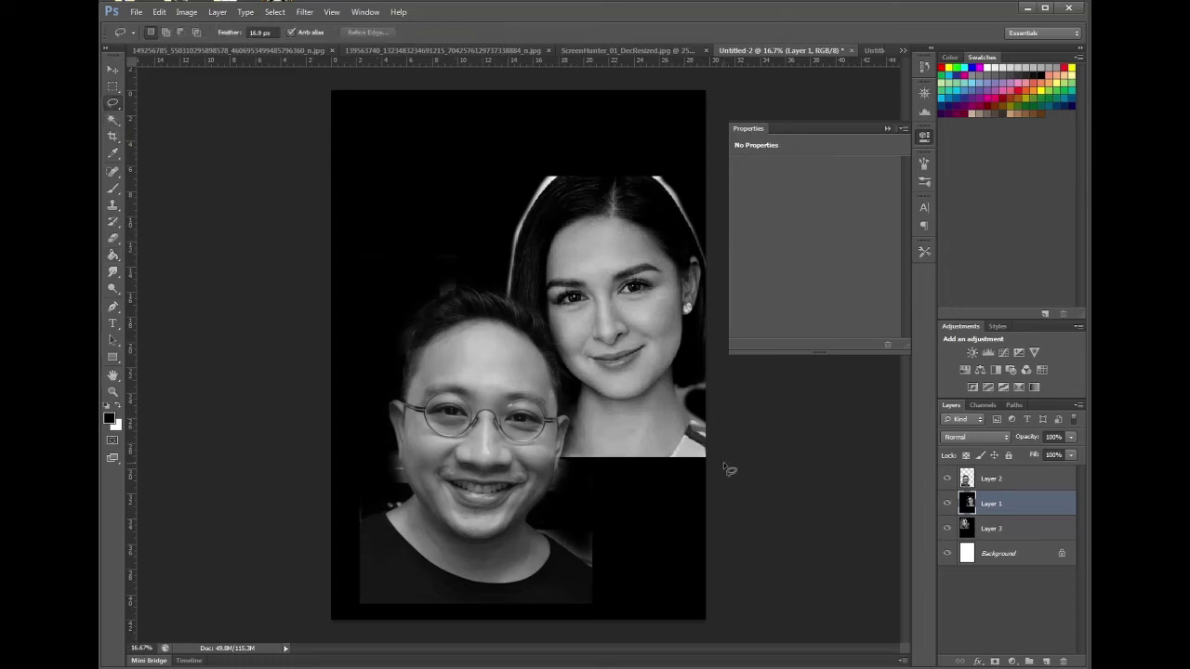
{"action": "mouse_move", "coordinate": [714, 461]}
{"action": "left_mouse_down"}
{"action": "mouse_move", "coordinate": [441, 456]}
{"action": "mouse_move", "coordinate": [478, 361]}
{"action": "mouse_move", "coordinate": [476, 294]}
{"action": "mouse_move", "coordinate": [504, 290]}
{"action": "mouse_move", "coordinate": [513, 229]}
{"action": "mouse_move", "coordinate": [559, 162]}
{"action": "left_mouse_up"}
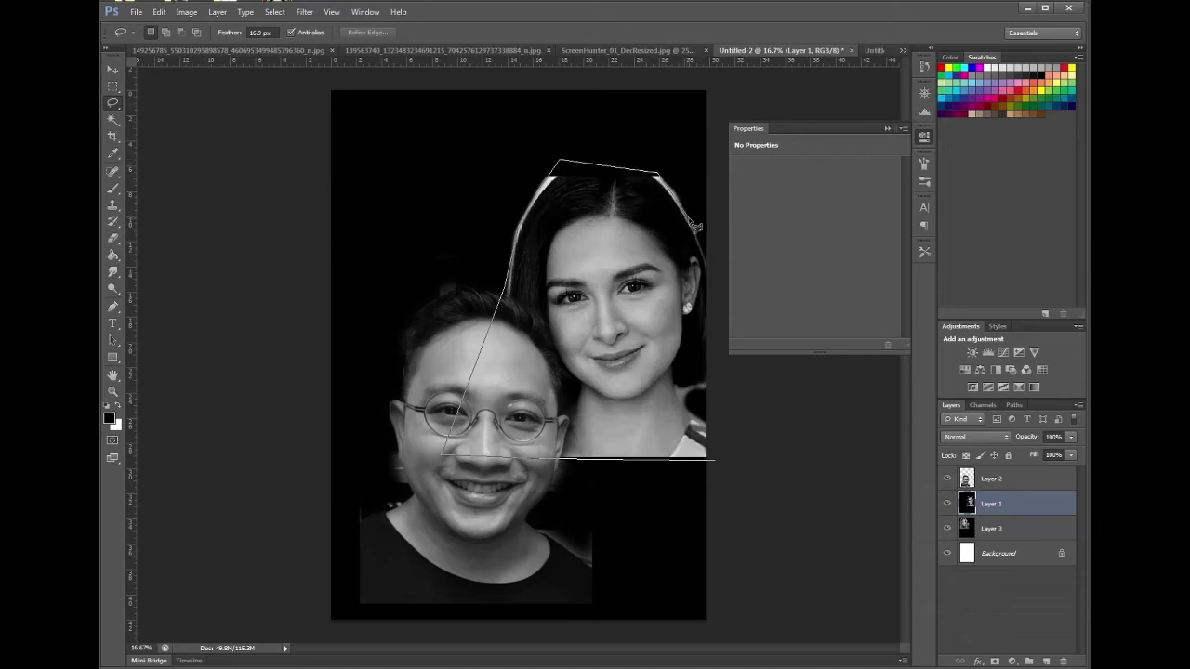
{"action": "left_click", "coordinate": [727, 300]}
{"action": "left_click", "coordinate": [713, 459]}
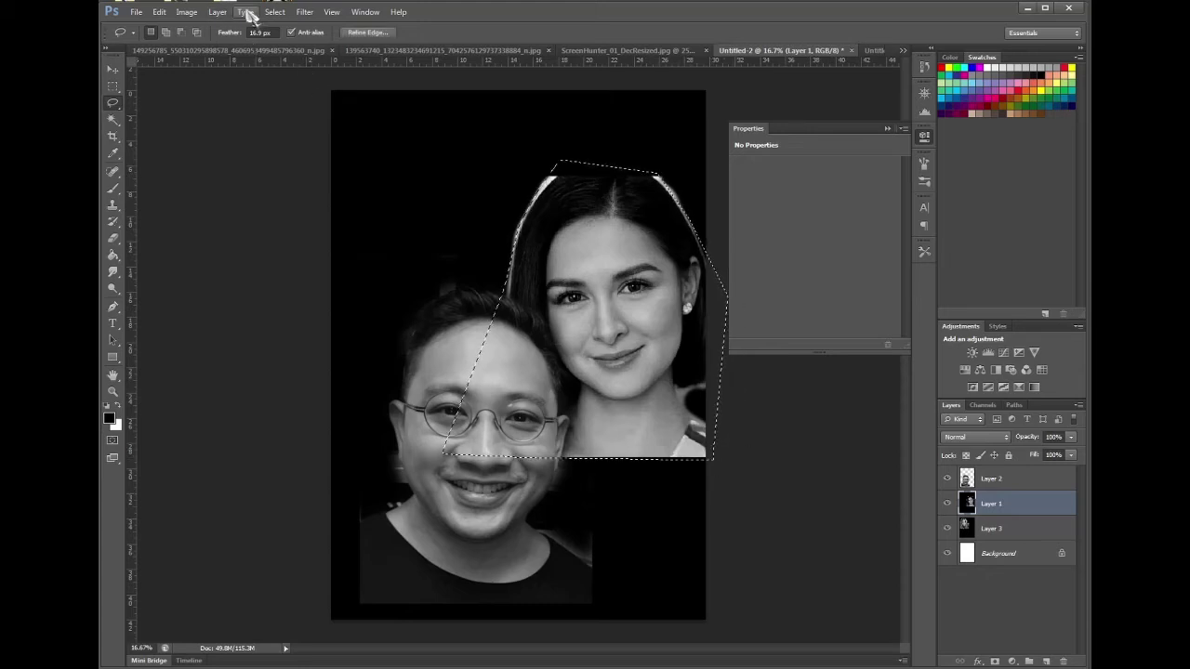
{"action": "left_click", "coordinate": [274, 12]}
{"action": "left_click", "coordinate": [283, 65]}
{"action": "key", "text": "Delete"}
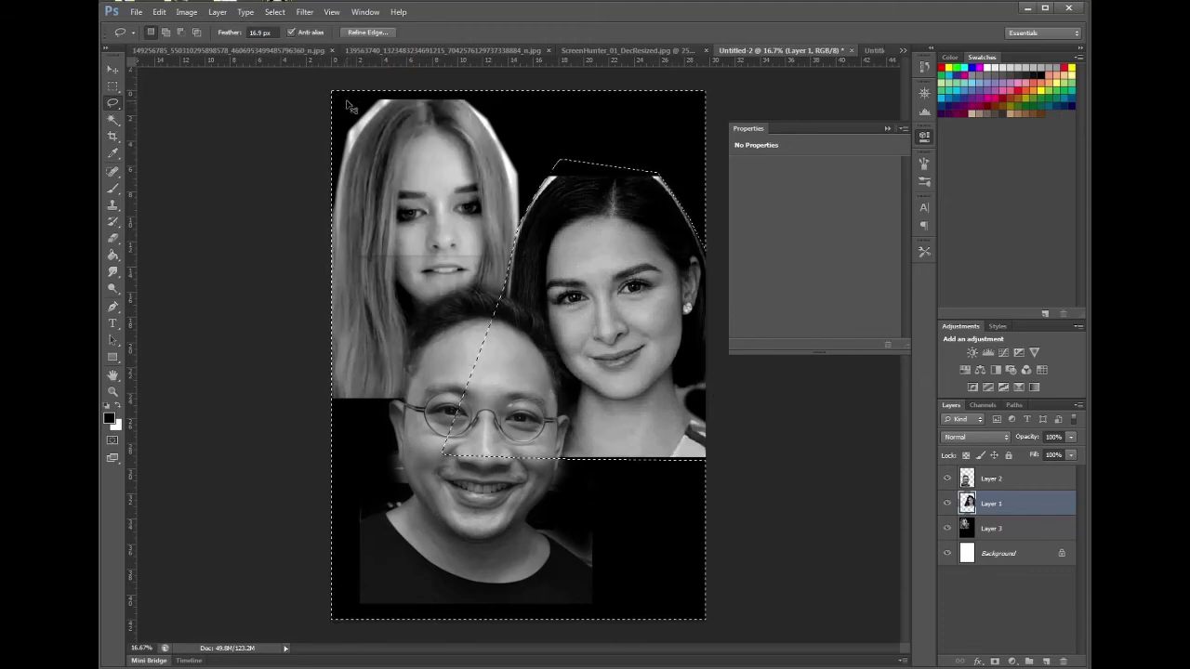
{"action": "key", "text": "ctrl+d"}
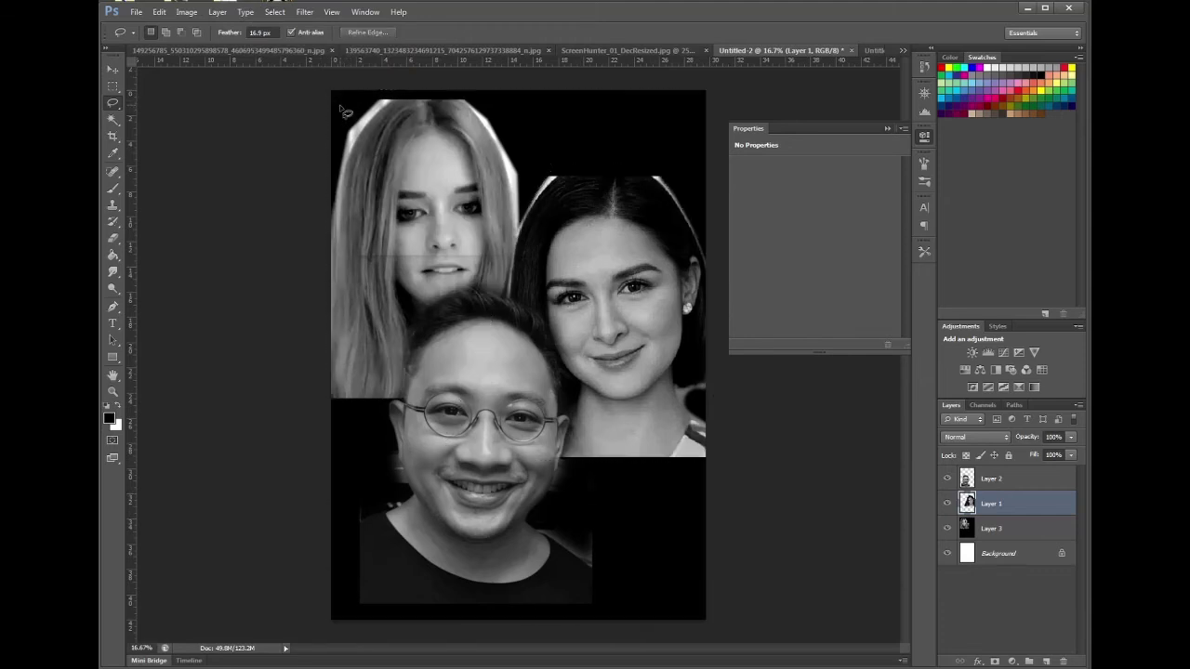
- Lasso around the long-haired woman on Layer 3, invert the selection, delete the black surroundings, and deselect
{"action": "left_click", "coordinate": [1000, 532]}
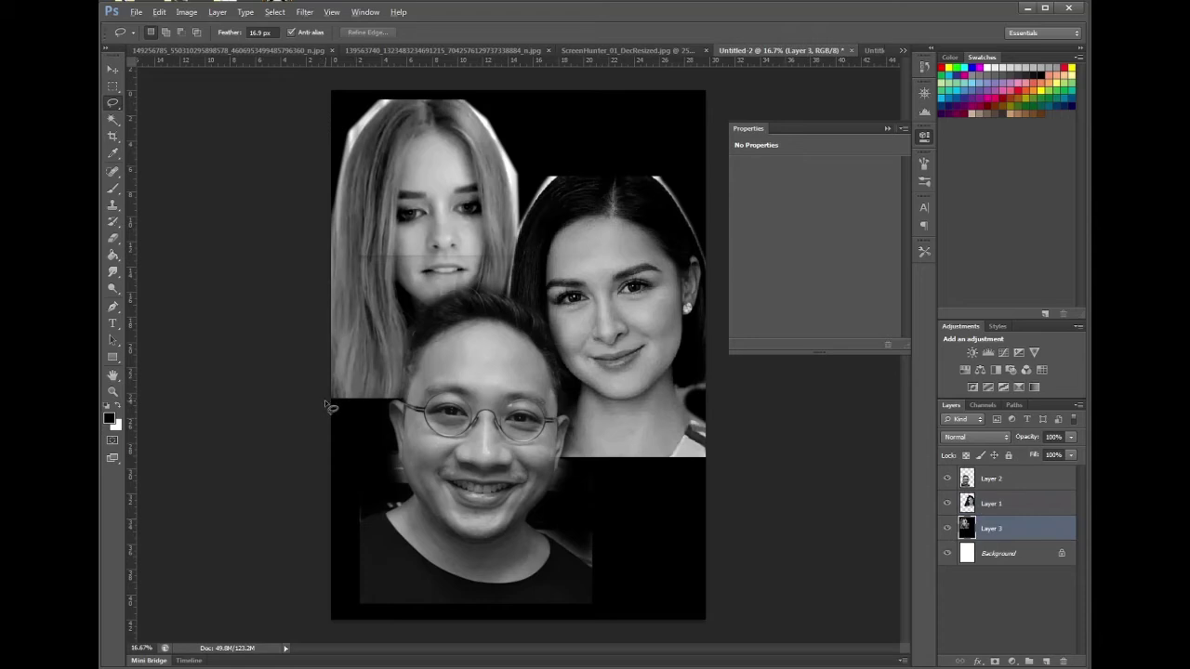
{"action": "mouse_move", "coordinate": [324, 400]}
{"action": "left_mouse_down"}
{"action": "mouse_move", "coordinate": [584, 401]}
{"action": "mouse_move", "coordinate": [525, 240]}
{"action": "left_mouse_up"}
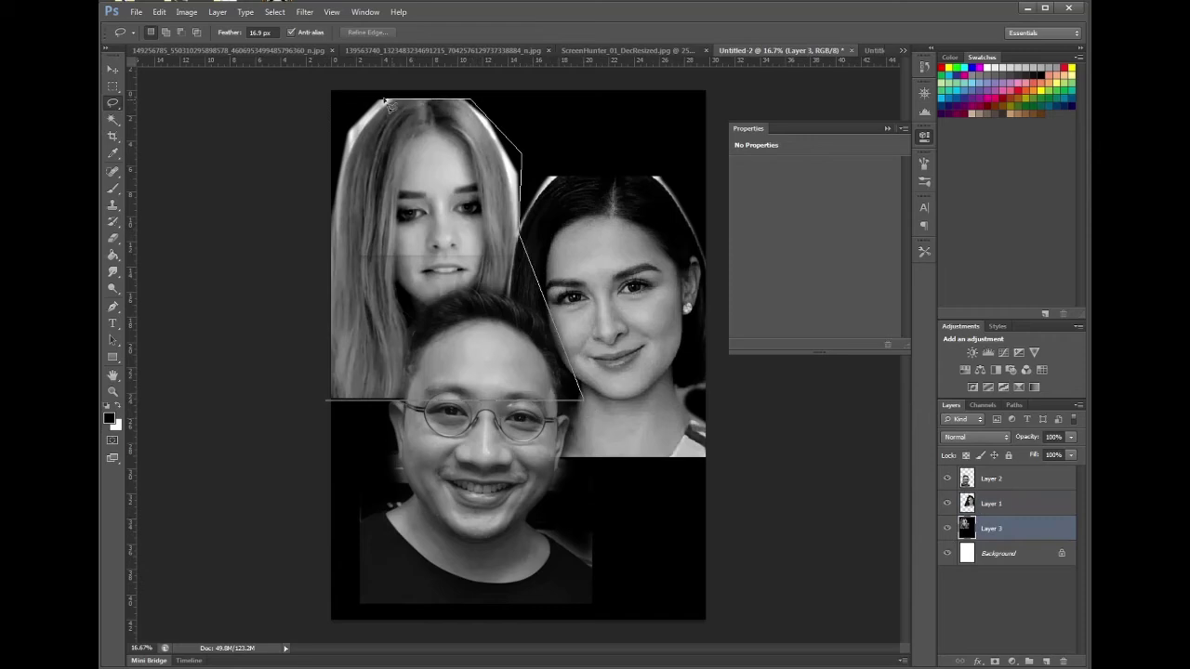
{"action": "mouse_move", "coordinate": [387, 103]}
{"action": "left_mouse_down"}
{"action": "mouse_move", "coordinate": [334, 132]}
{"action": "mouse_move", "coordinate": [306, 300]}
{"action": "mouse_move", "coordinate": [300, 376]}
{"action": "mouse_move", "coordinate": [319, 380]}
{"action": "mouse_move", "coordinate": [331, 408]}
{"action": "left_mouse_up"}
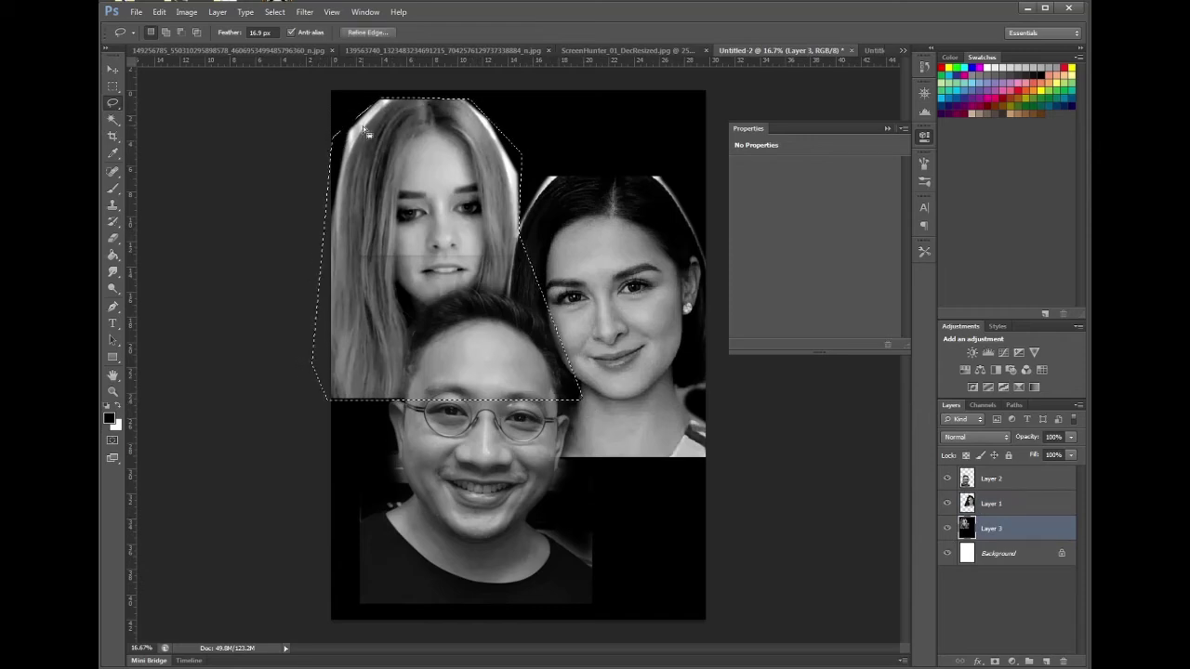
{"action": "left_click", "coordinate": [274, 11]}
{"action": "left_click", "coordinate": [284, 66]}
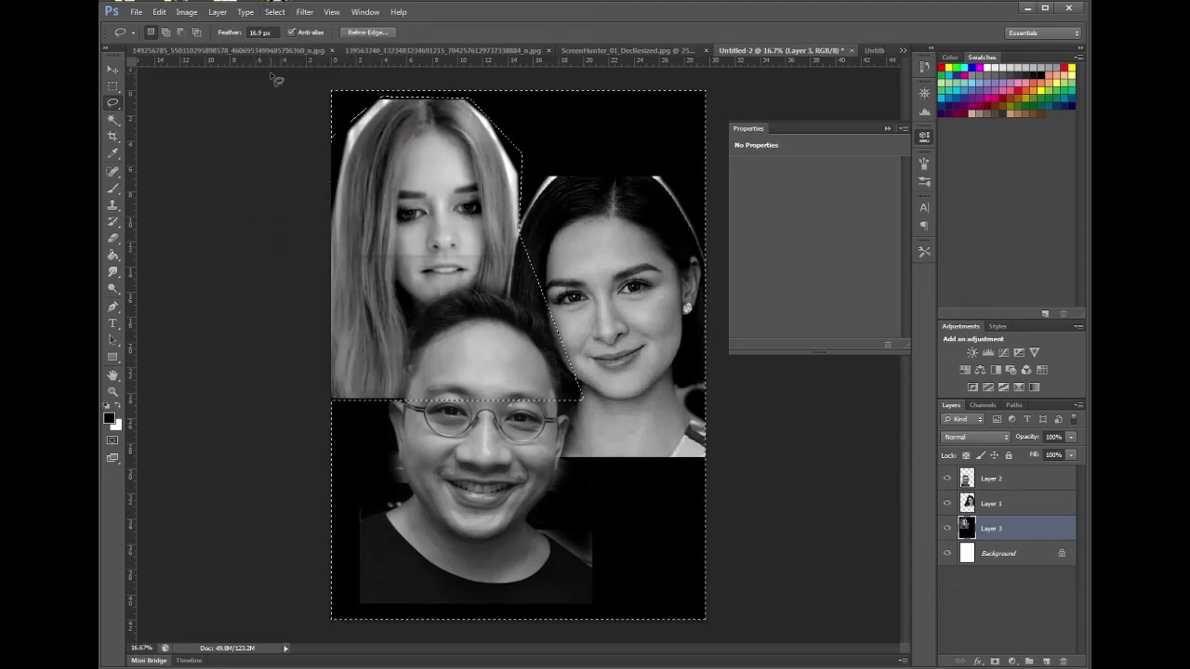
{"action": "key", "text": "Delete"}
{"action": "key", "text": "ctrl+d"}
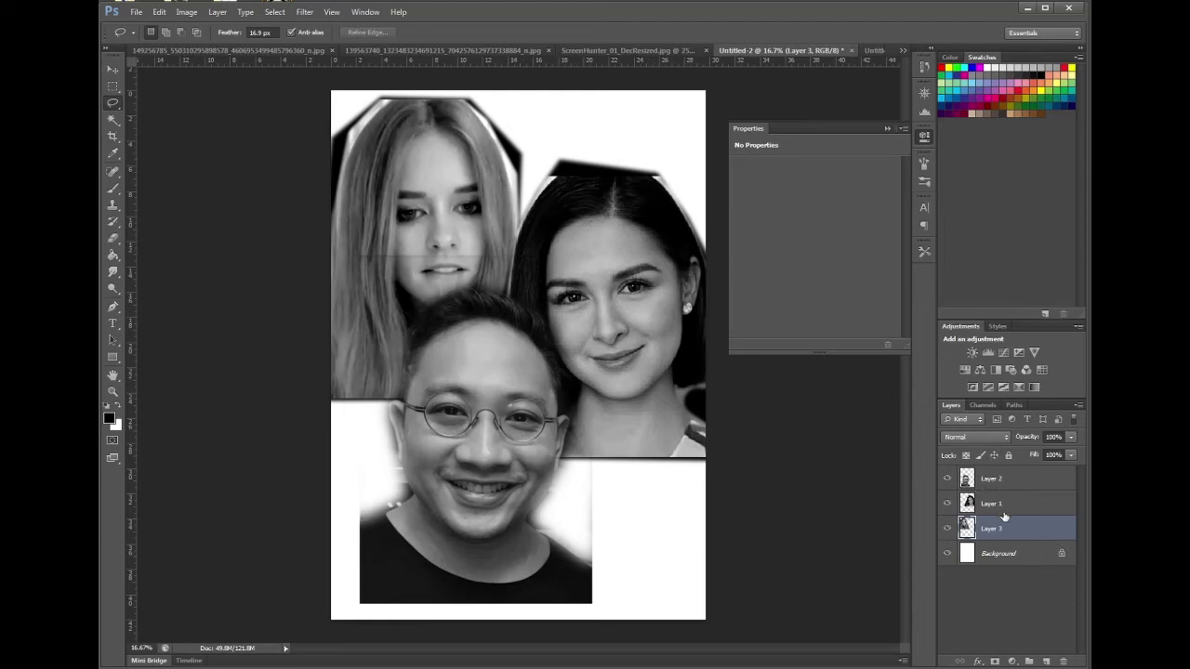
- Move the long-haired woman's Layer 3 slightly to the right, and the dark-haired woman's Layer 1 slightly right and up
{"action": "key", "text": "v"}
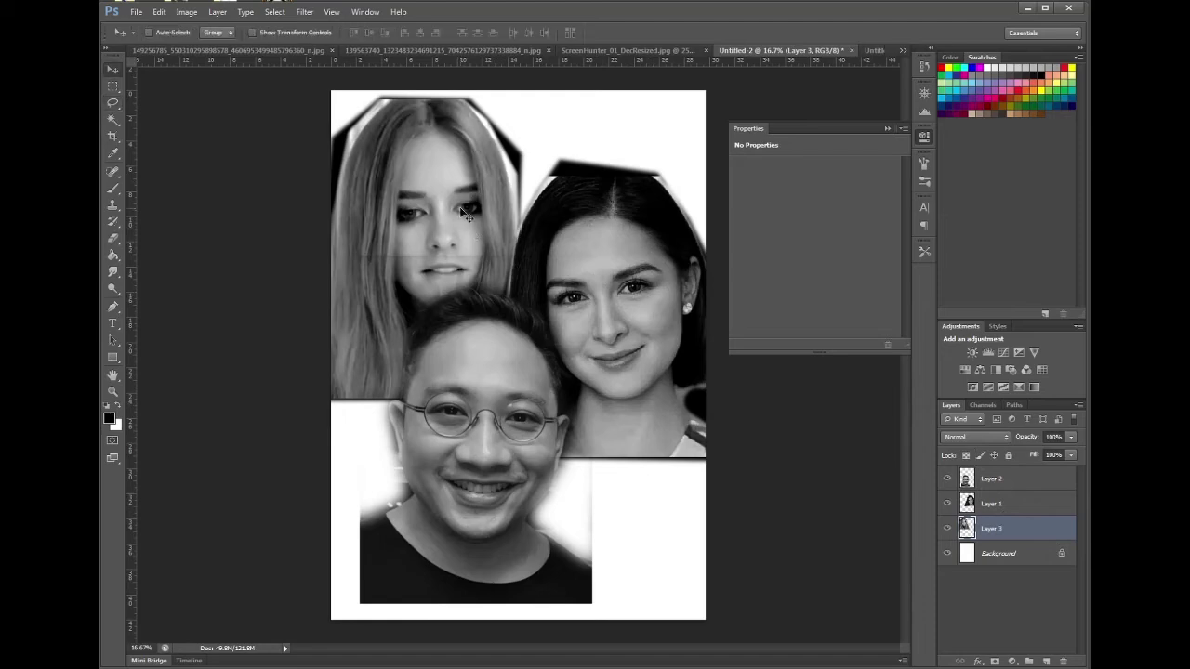
{"action": "left_click_drag", "start_coordinate": [459, 207], "coordinate": [474, 211]}
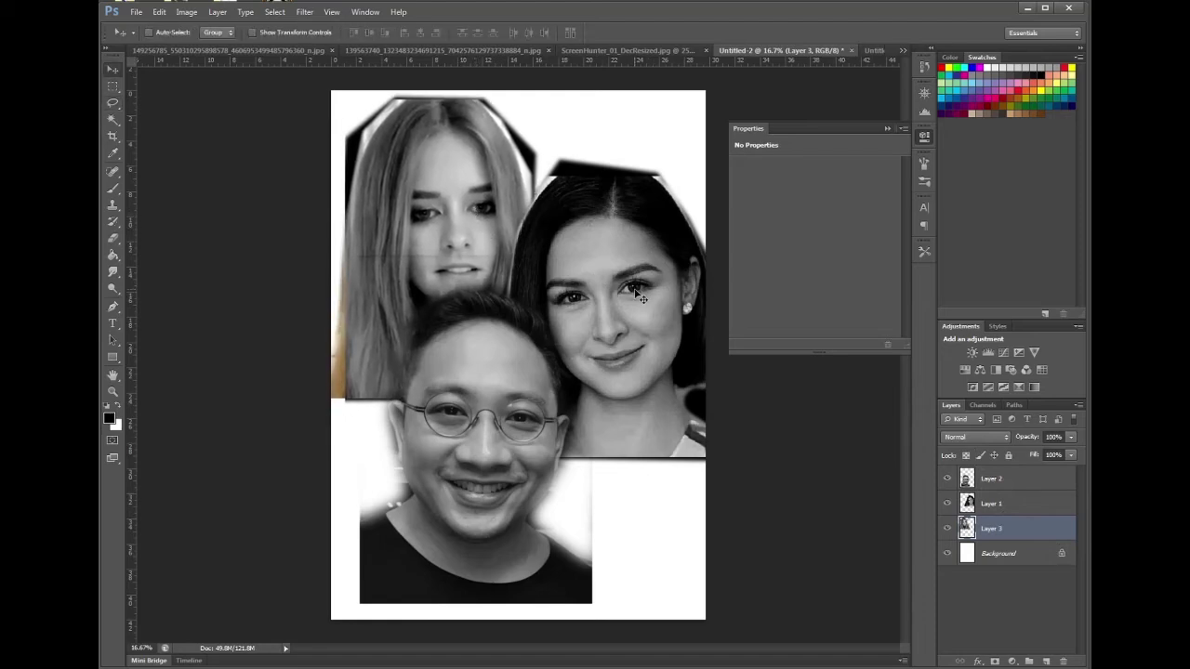
{"action": "left_click", "coordinate": [957, 499]}
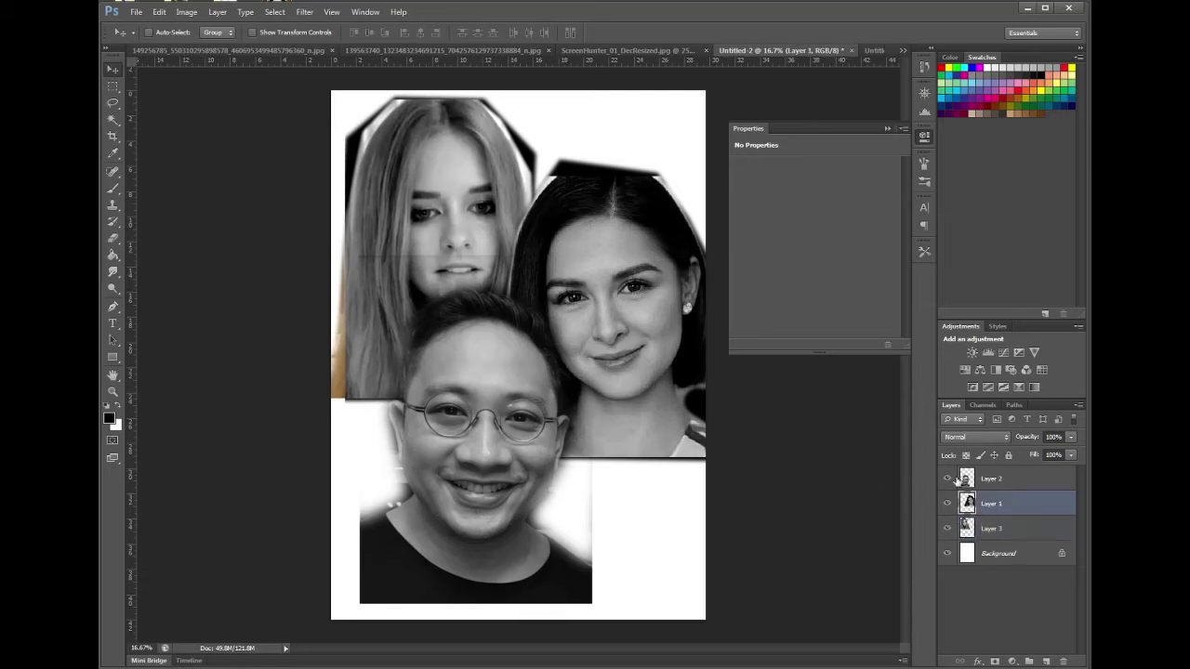
{"action": "left_click_drag", "start_coordinate": [629, 288], "coordinate": [637, 283]}
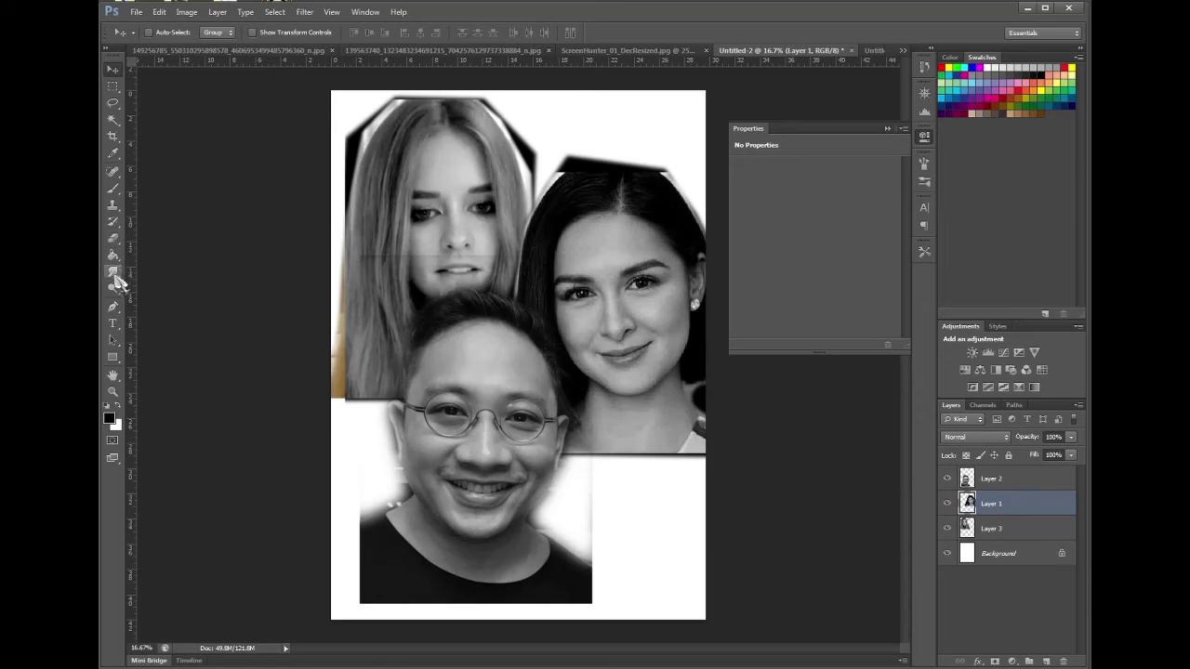
- Set up the Eraser with a soft 700 px brush at 41% opacity
{"action": "left_click", "coordinate": [114, 187]}
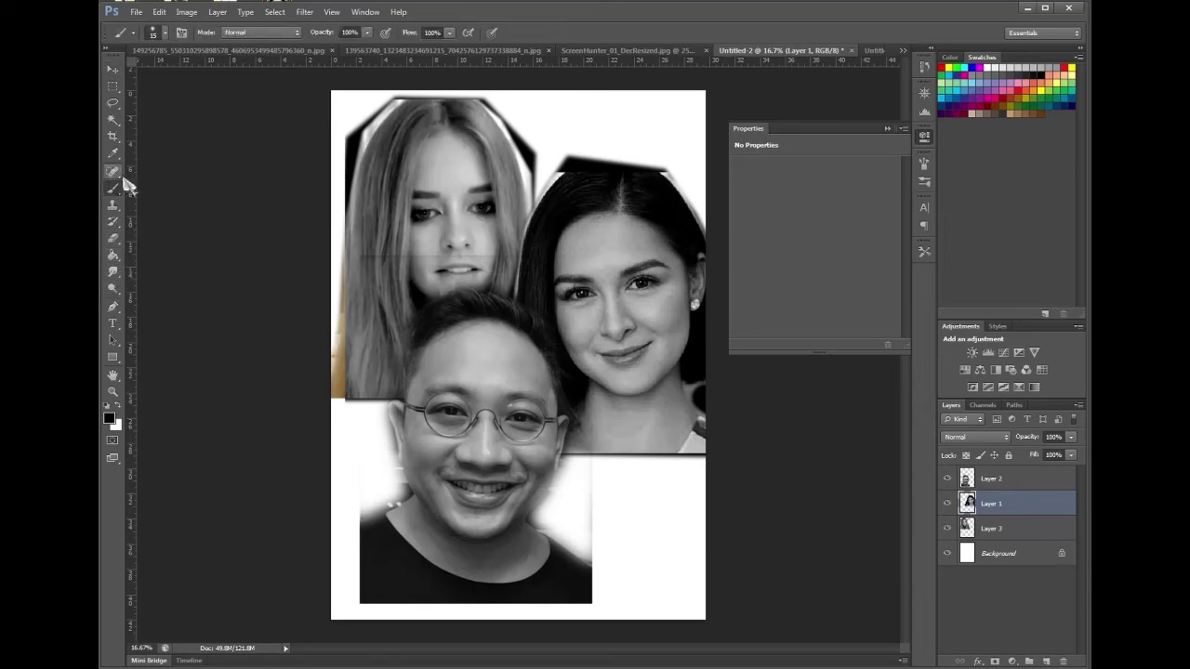
{"action": "left_click", "coordinate": [115, 236]}
{"action": "left_click_drag", "start_coordinate": [283, 35], "coordinate": [257, 41]}
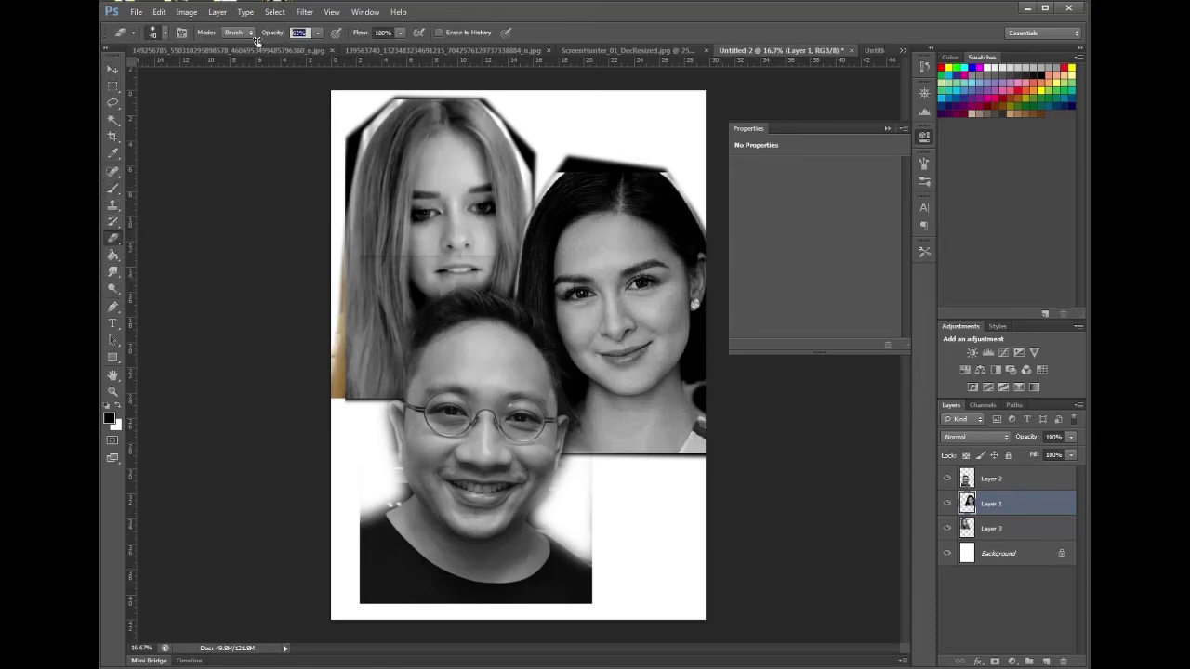
{"action": "left_click", "coordinate": [158, 34]}
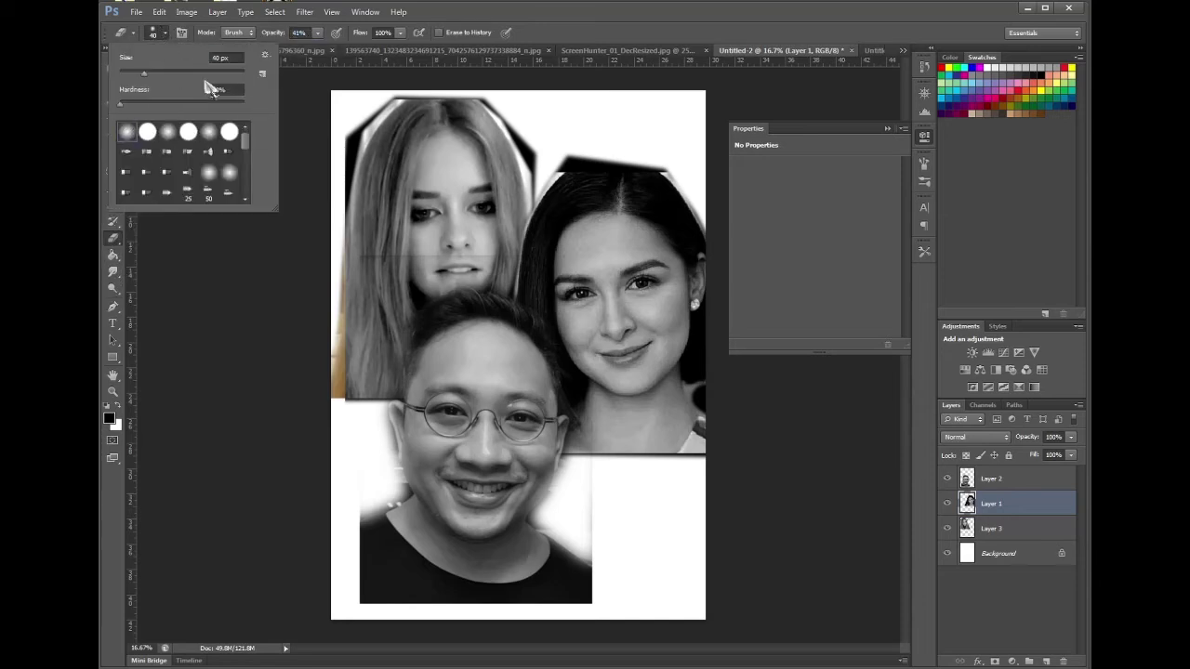
{"action": "left_click", "coordinate": [148, 96]}
{"action": "left_click_drag", "start_coordinate": [239, 105], "coordinate": [100, 125]}
{"action": "left_click", "coordinate": [294, 110]}
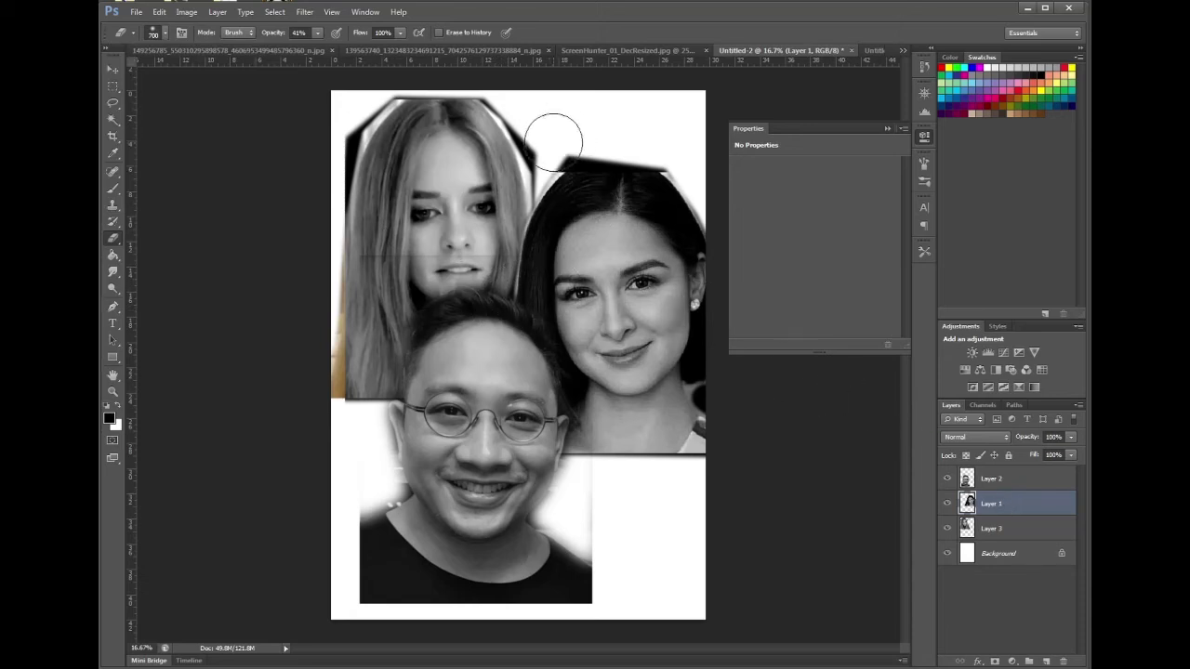
- Erase the black border around the dark-haired woman's head on Layer 1, reducing the eraser to 400 px
{"action": "mouse_move", "coordinate": [545, 133]}
{"action": "left_mouse_down"}
{"action": "mouse_move", "coordinate": [590, 134]}
{"action": "mouse_move", "coordinate": [541, 154]}
{"action": "mouse_move", "coordinate": [584, 127]}
{"action": "mouse_move", "coordinate": [627, 128]}
{"action": "mouse_move", "coordinate": [590, 128]}
{"action": "mouse_move", "coordinate": [559, 158]}
{"action": "mouse_move", "coordinate": [588, 144]}
{"action": "mouse_move", "coordinate": [674, 150]}
{"action": "mouse_move", "coordinate": [647, 149]}
{"action": "mouse_move", "coordinate": [668, 169]}
{"action": "mouse_move", "coordinate": [575, 141]}
{"action": "mouse_move", "coordinate": [503, 247]}
{"action": "mouse_move", "coordinate": [557, 154]}
{"action": "mouse_move", "coordinate": [506, 233]}
{"action": "left_mouse_up"}
{"action": "key", "text": "bracketleft"}
{"action": "key", "text": "bracketleft"}
{"action": "key", "text": "bracketleft"}
{"action": "mouse_move", "coordinate": [540, 169]}
{"action": "left_mouse_down"}
{"action": "mouse_move", "coordinate": [494, 271]}
{"action": "mouse_move", "coordinate": [518, 210]}
{"action": "mouse_move", "coordinate": [506, 313]}
{"action": "mouse_move", "coordinate": [513, 258]}
{"action": "mouse_move", "coordinate": [505, 308]}
{"action": "mouse_move", "coordinate": [571, 159]}
{"action": "mouse_move", "coordinate": [522, 215]}
{"action": "mouse_move", "coordinate": [652, 158]}
{"action": "left_mouse_up"}
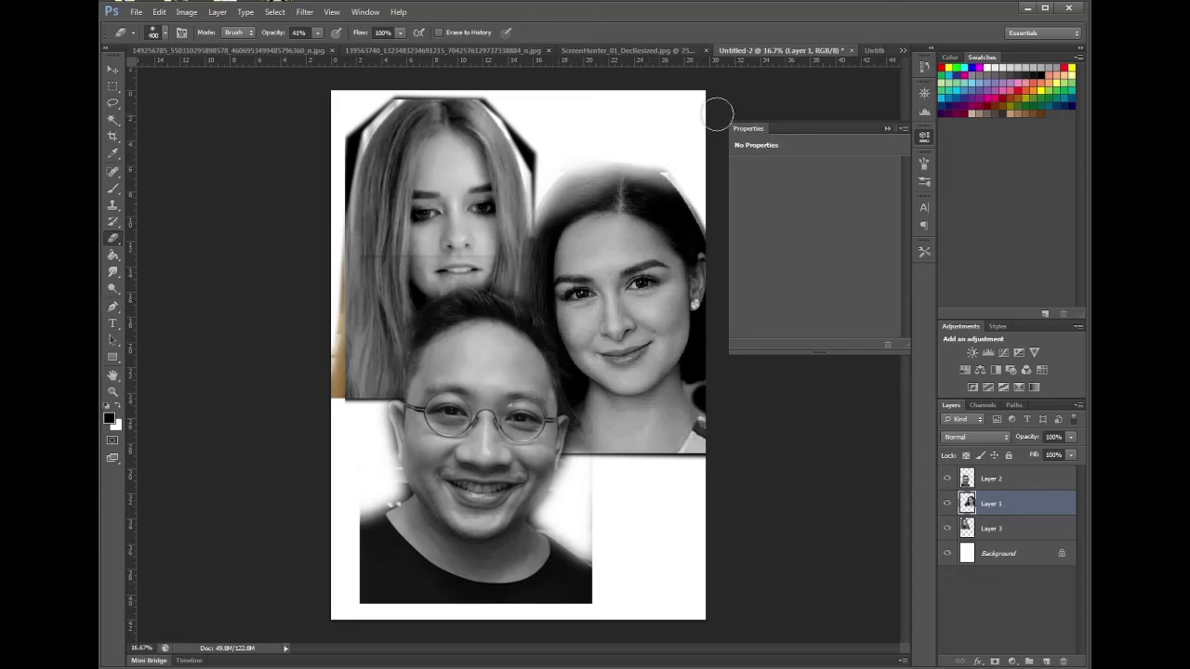
- Undo the last eraser strokes over the dark-haired woman's hair, and erase the dark lower edge of her photo
{"action": "key", "text": "ctrl+z"}
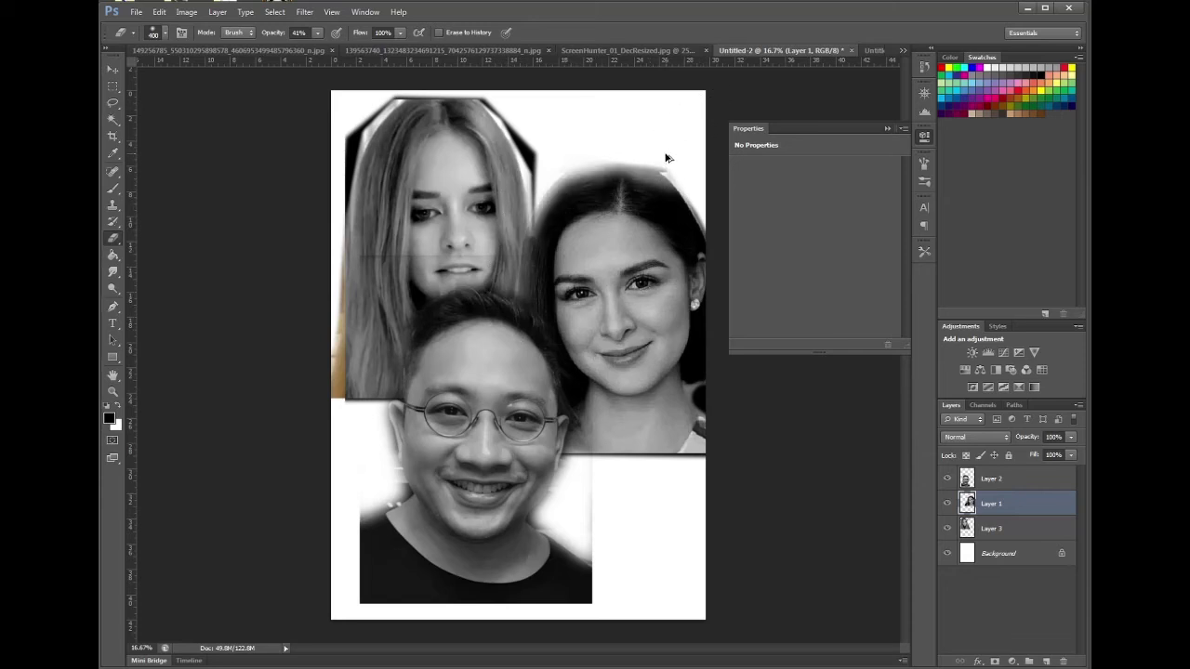
{"action": "key", "text": "ctrl+alt+z"}
{"action": "key", "text": "ctrl+alt+z"}
{"action": "key", "text": "ctrl+alt+z"}
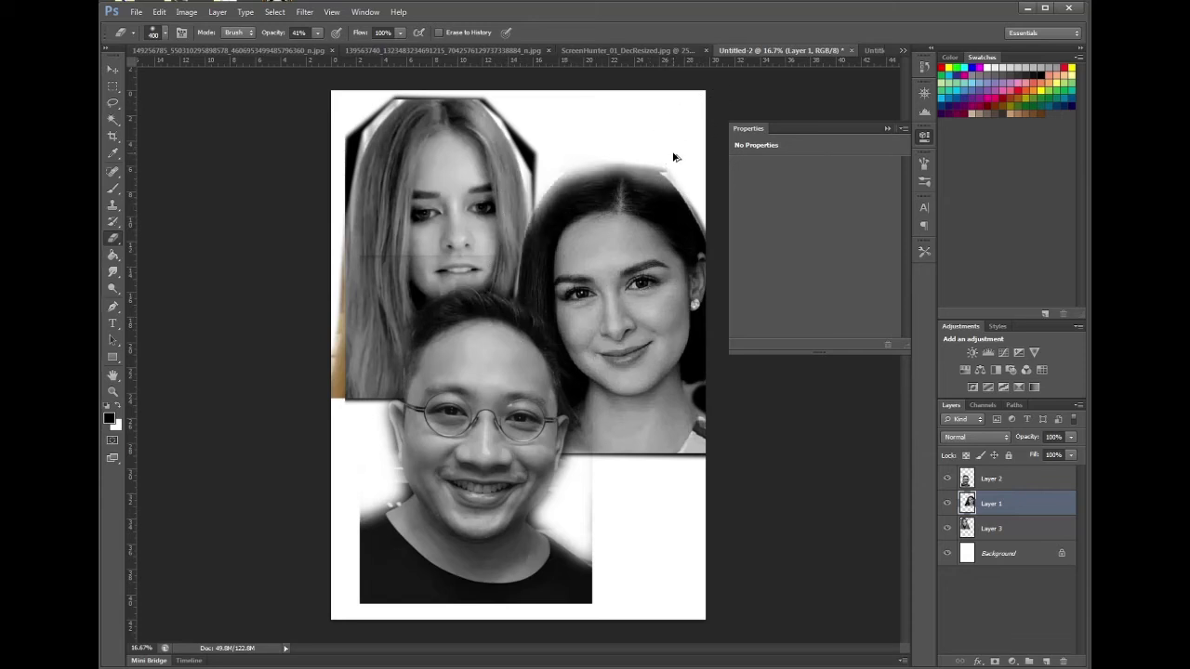
{"action": "key", "text": "ctrl+alt+z"}
{"action": "key", "text": "ctrl+alt+z"}
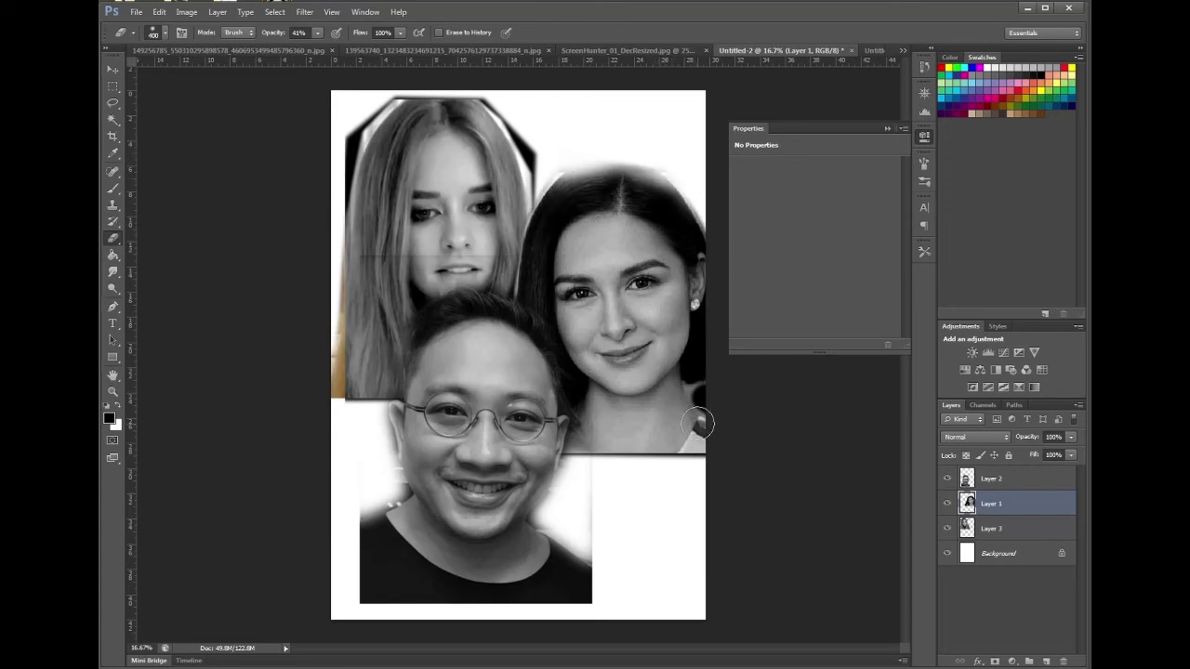
{"action": "mouse_move", "coordinate": [709, 457]}
{"action": "left_mouse_down"}
{"action": "mouse_move", "coordinate": [565, 465]}
{"action": "mouse_move", "coordinate": [703, 451]}
{"action": "mouse_move", "coordinate": [732, 424]}
{"action": "mouse_move", "coordinate": [668, 474]}
{"action": "mouse_move", "coordinate": [602, 465]}
{"action": "mouse_move", "coordinate": [602, 485]}
{"action": "mouse_move", "coordinate": [637, 467]}
{"action": "left_mouse_up"}
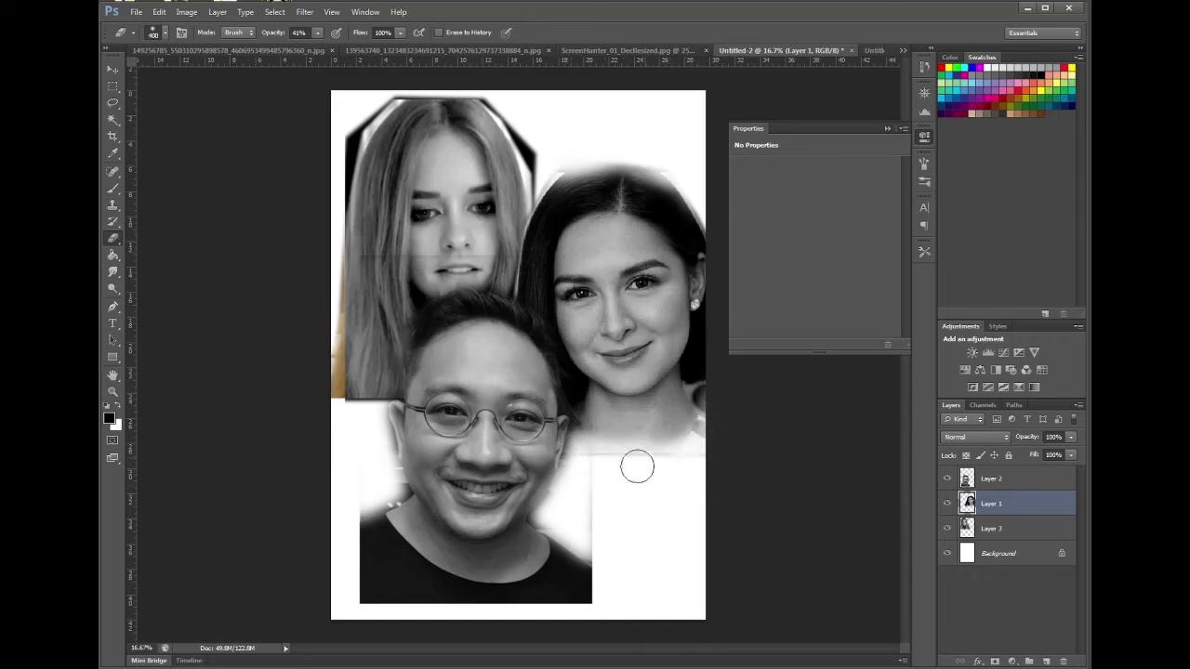
- Erase the leftover borders around the man's photo on Layer 2 and the long-haired woman's photo on Layer 3, raising the eraser opacity to 100%
{"action": "left_click", "coordinate": [988, 480]}
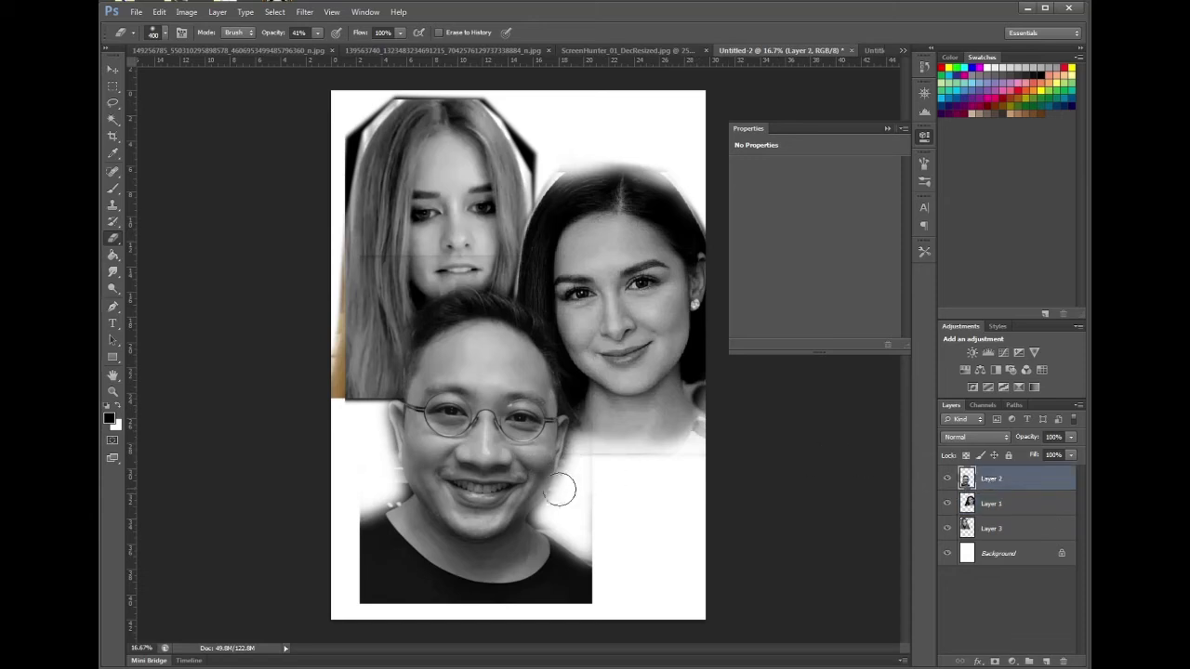
{"action": "mouse_move", "coordinate": [586, 558]}
{"action": "left_mouse_down"}
{"action": "mouse_move", "coordinate": [574, 581]}
{"action": "mouse_move", "coordinate": [587, 497]}
{"action": "left_mouse_up"}
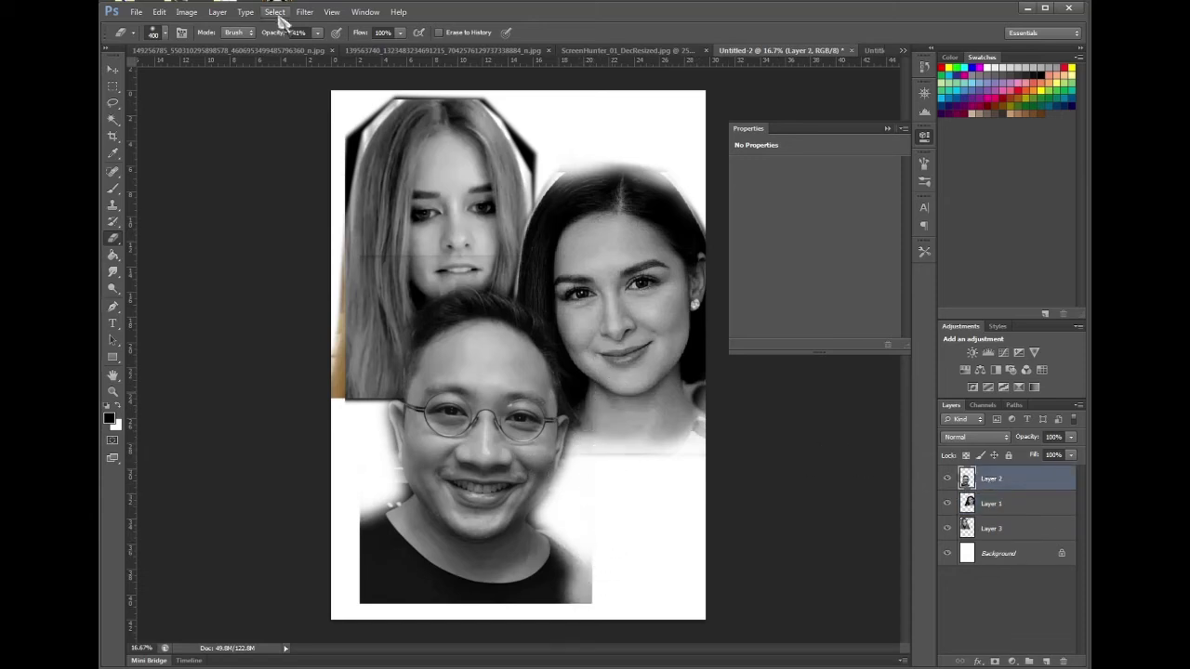
{"action": "left_click_drag", "start_coordinate": [271, 35], "coordinate": [307, 36]}
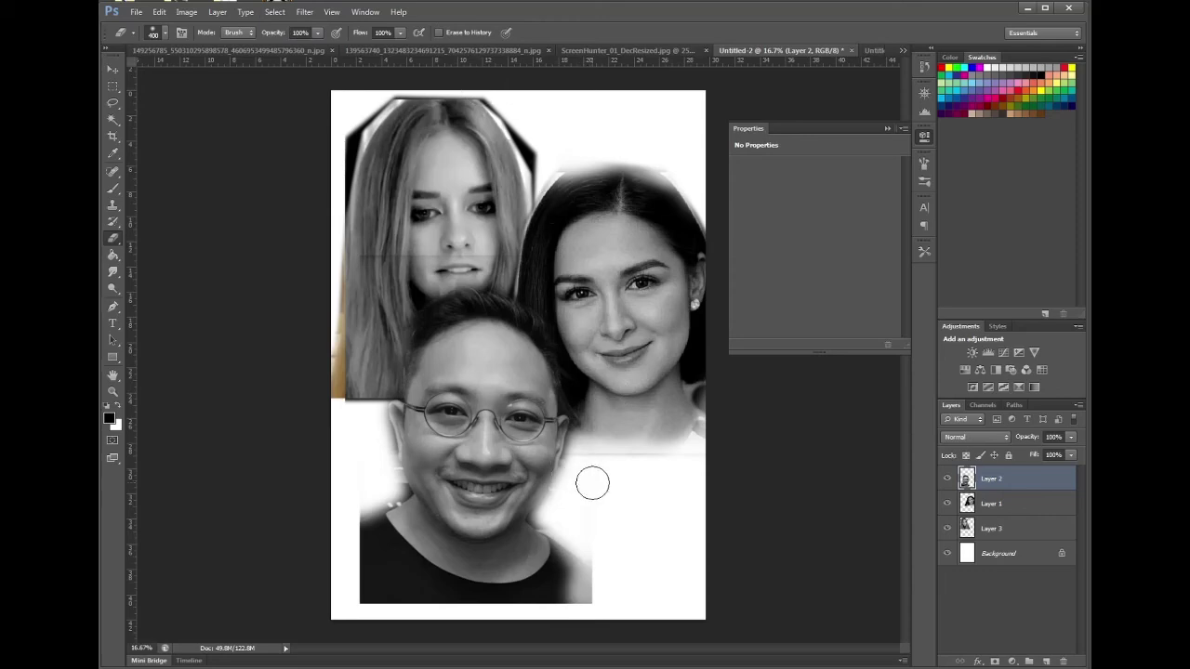
{"action": "left_click_drag", "start_coordinate": [592, 482], "coordinate": [598, 601]}
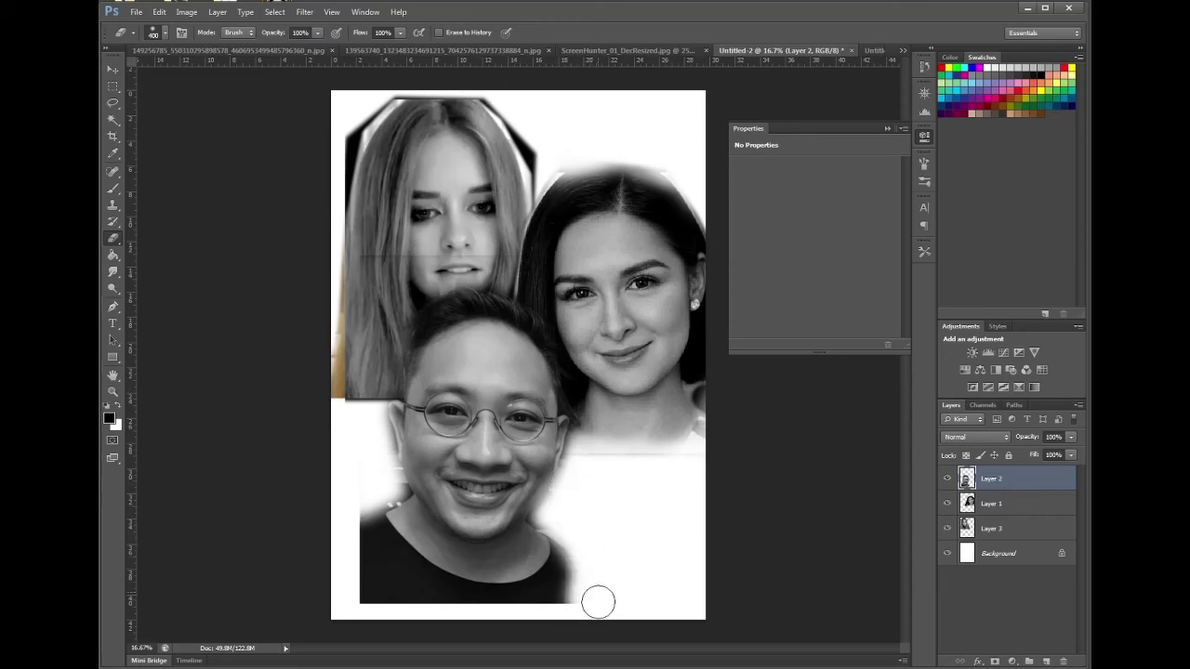
{"action": "mouse_move", "coordinate": [345, 545]}
{"action": "left_mouse_down"}
{"action": "mouse_move", "coordinate": [352, 514]}
{"action": "mouse_move", "coordinate": [386, 624]}
{"action": "mouse_move", "coordinate": [418, 599]}
{"action": "left_mouse_up"}
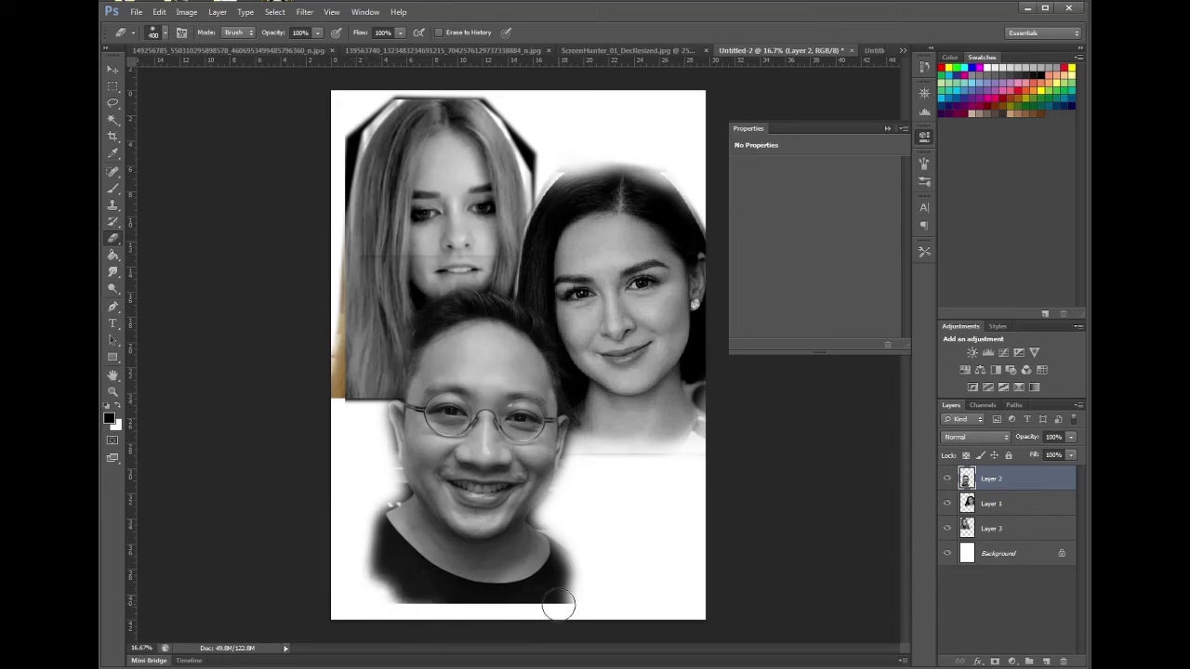
{"action": "mouse_move", "coordinate": [603, 573]}
{"action": "left_mouse_down"}
{"action": "mouse_move", "coordinate": [569, 606]}
{"action": "mouse_move", "coordinate": [527, 612]}
{"action": "mouse_move", "coordinate": [385, 628]}
{"action": "mouse_move", "coordinate": [387, 605]}
{"action": "mouse_move", "coordinate": [515, 632]}
{"action": "left_mouse_up"}
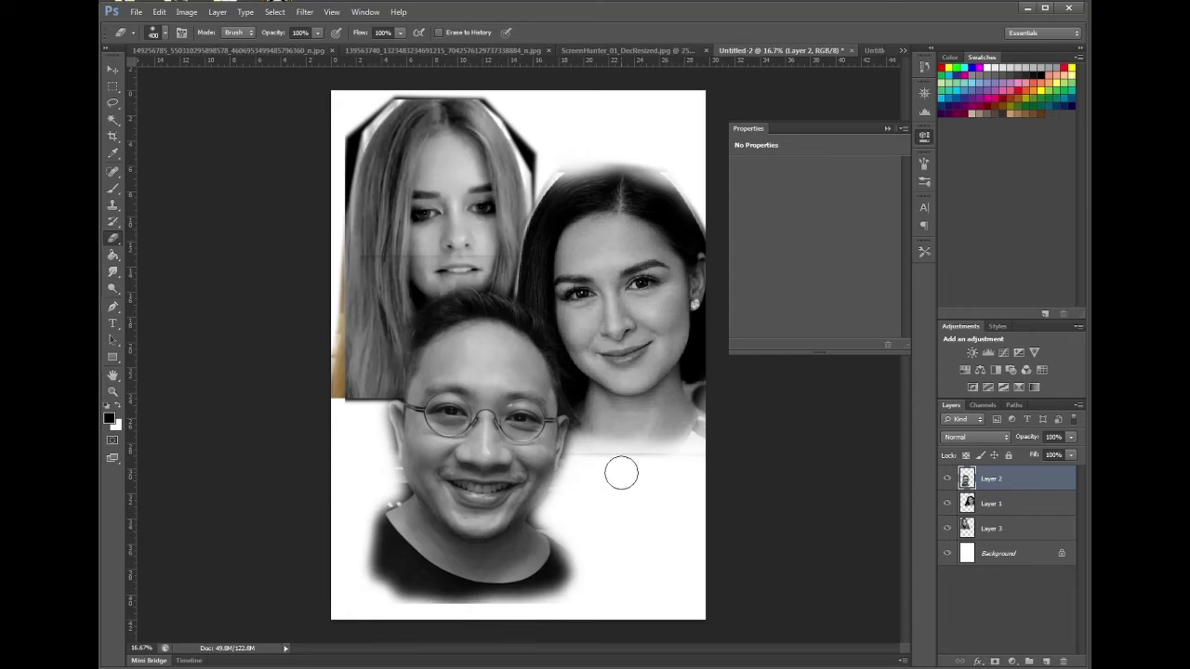
{"action": "left_click", "coordinate": [1001, 529]}
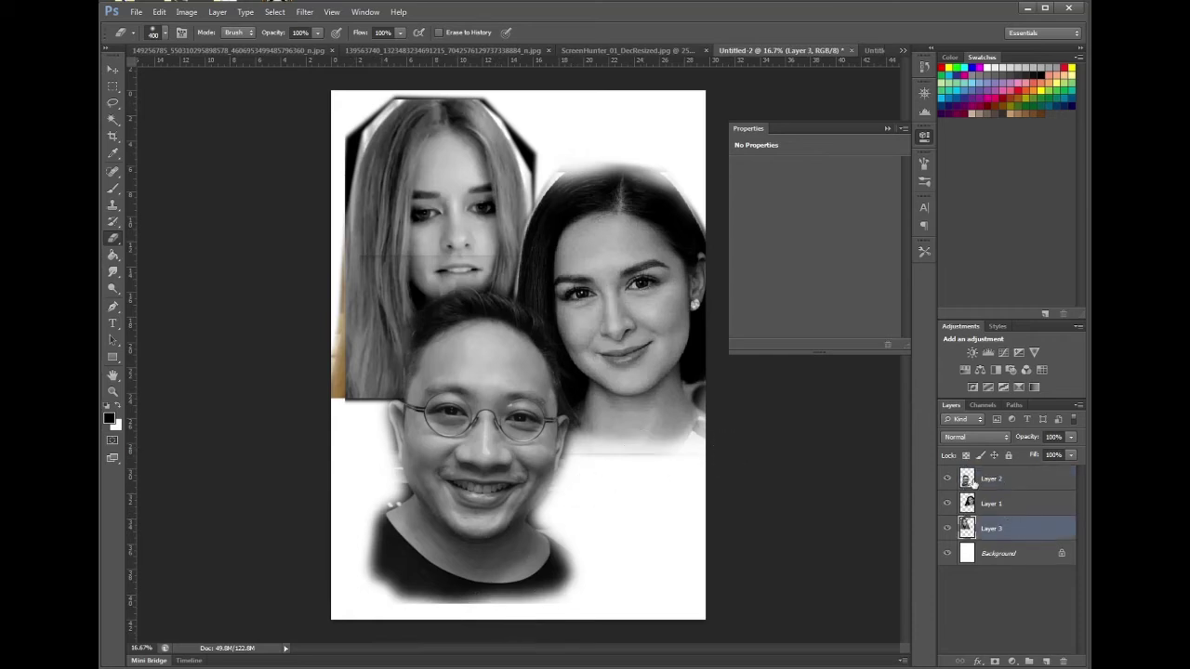
{"action": "mouse_move", "coordinate": [346, 388]}
{"action": "left_mouse_down"}
{"action": "mouse_move", "coordinate": [318, 277]}
{"action": "mouse_move", "coordinate": [339, 326]}
{"action": "mouse_move", "coordinate": [334, 182]}
{"action": "mouse_move", "coordinate": [343, 206]}
{"action": "mouse_move", "coordinate": [341, 163]}
{"action": "mouse_move", "coordinate": [374, 88]}
{"action": "mouse_move", "coordinate": [368, 99]}
{"action": "mouse_move", "coordinate": [326, 218]}
{"action": "mouse_move", "coordinate": [409, 71]}
{"action": "mouse_move", "coordinate": [396, 84]}
{"action": "mouse_move", "coordinate": [489, 78]}
{"action": "mouse_move", "coordinate": [480, 82]}
{"action": "mouse_move", "coordinate": [523, 115]}
{"action": "mouse_move", "coordinate": [546, 168]}
{"action": "mouse_move", "coordinate": [528, 117]}
{"action": "mouse_move", "coordinate": [536, 215]}
{"action": "mouse_move", "coordinate": [543, 141]}
{"action": "mouse_move", "coordinate": [545, 206]}
{"action": "mouse_move", "coordinate": [495, 103]}
{"action": "mouse_move", "coordinate": [395, 126]}
{"action": "mouse_move", "coordinate": [351, 154]}
{"action": "mouse_move", "coordinate": [327, 301]}
{"action": "left_mouse_up"}
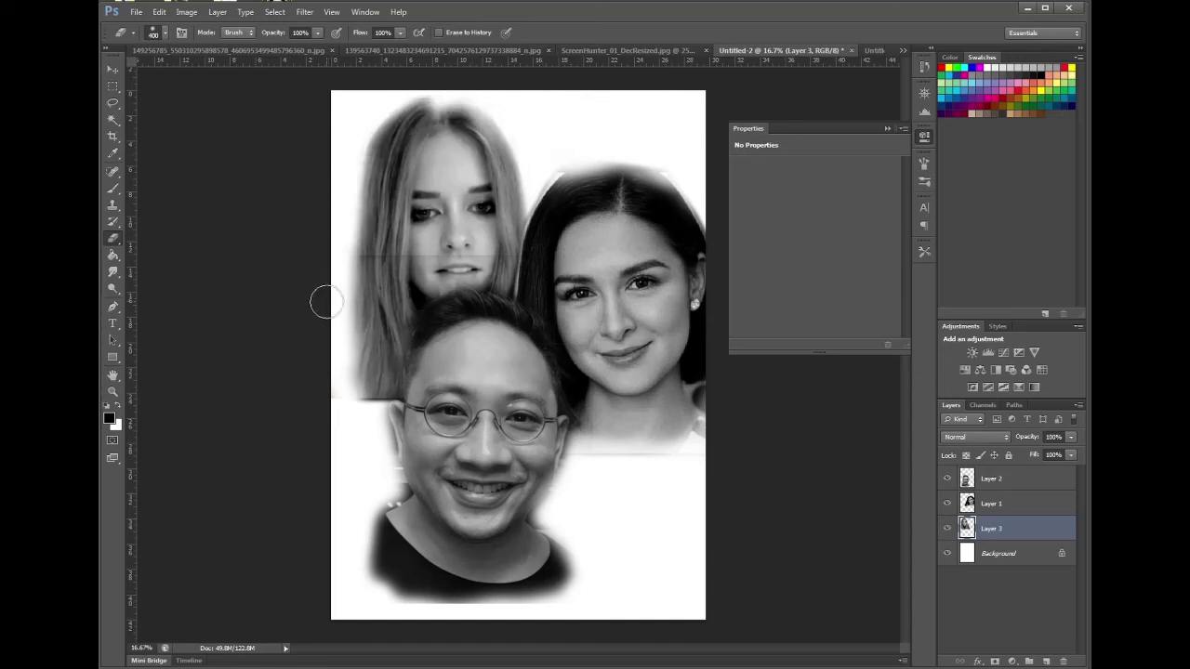
- Add a new layer directly above the Background and fill it with mid-gray
{"action": "left_click", "coordinate": [1018, 553]}
{"action": "left_click", "coordinate": [1045, 662]}
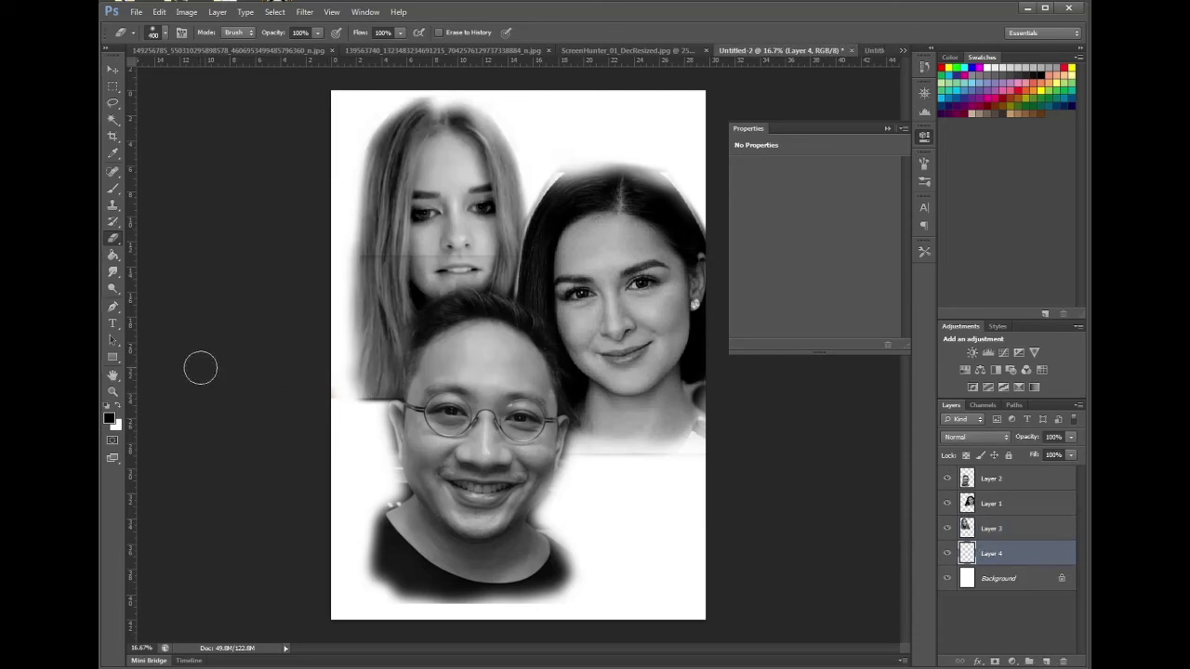
{"action": "left_click", "coordinate": [116, 271]}
{"action": "left_click", "coordinate": [114, 254]}
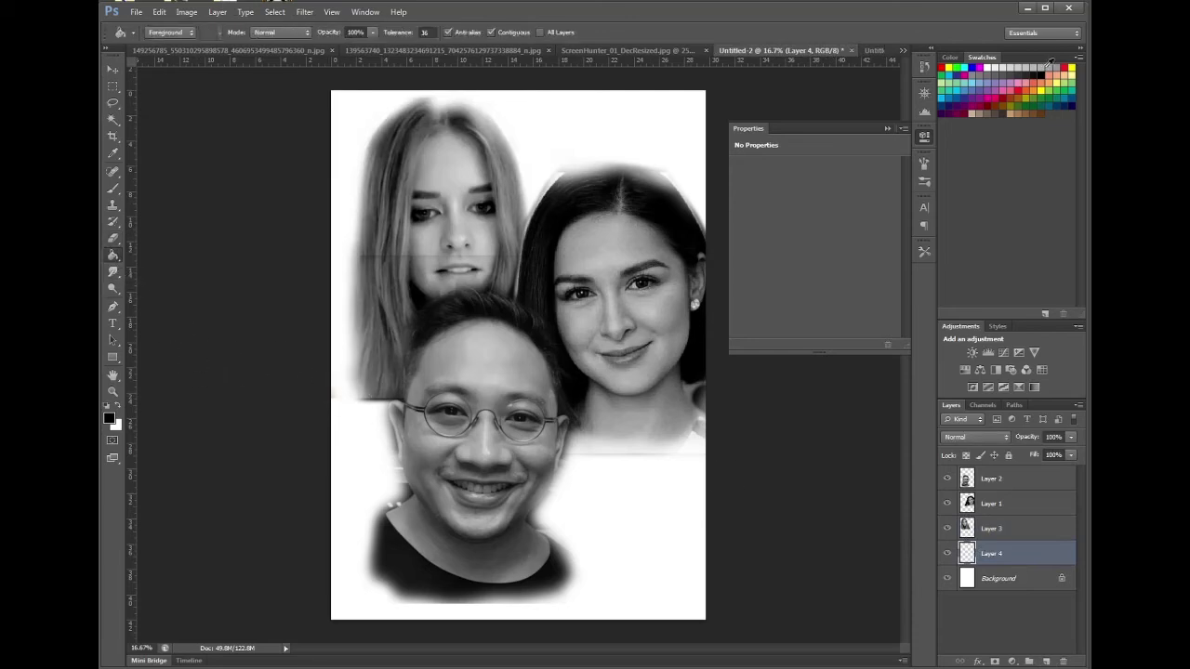
{"action": "left_click", "coordinate": [662, 113]}
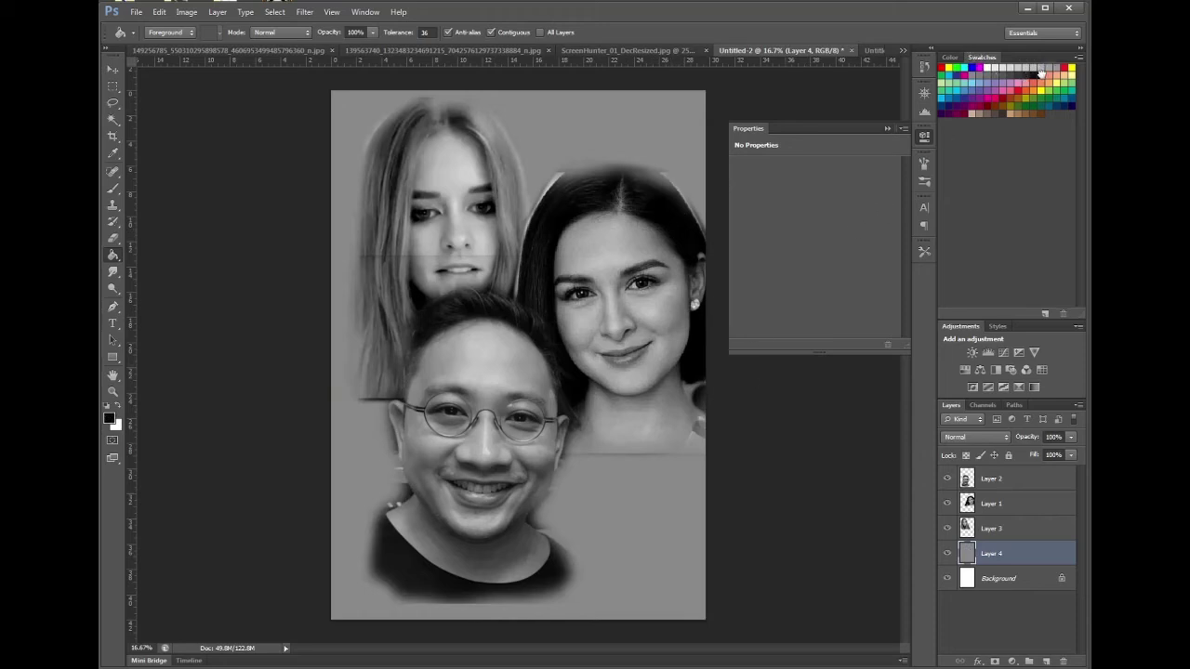
- Set up the Brush tool with a flat bristle tip at 197 px, undoing the trial stroke
{"action": "left_click", "coordinate": [113, 204]}
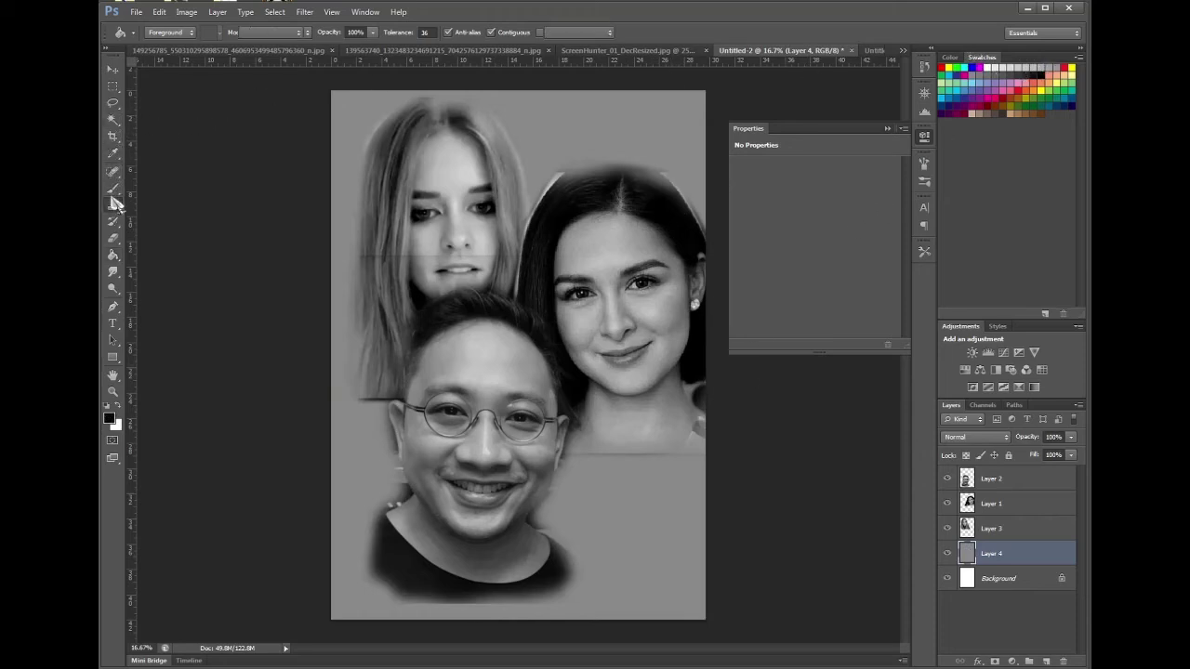
{"action": "left_click", "coordinate": [113, 189]}
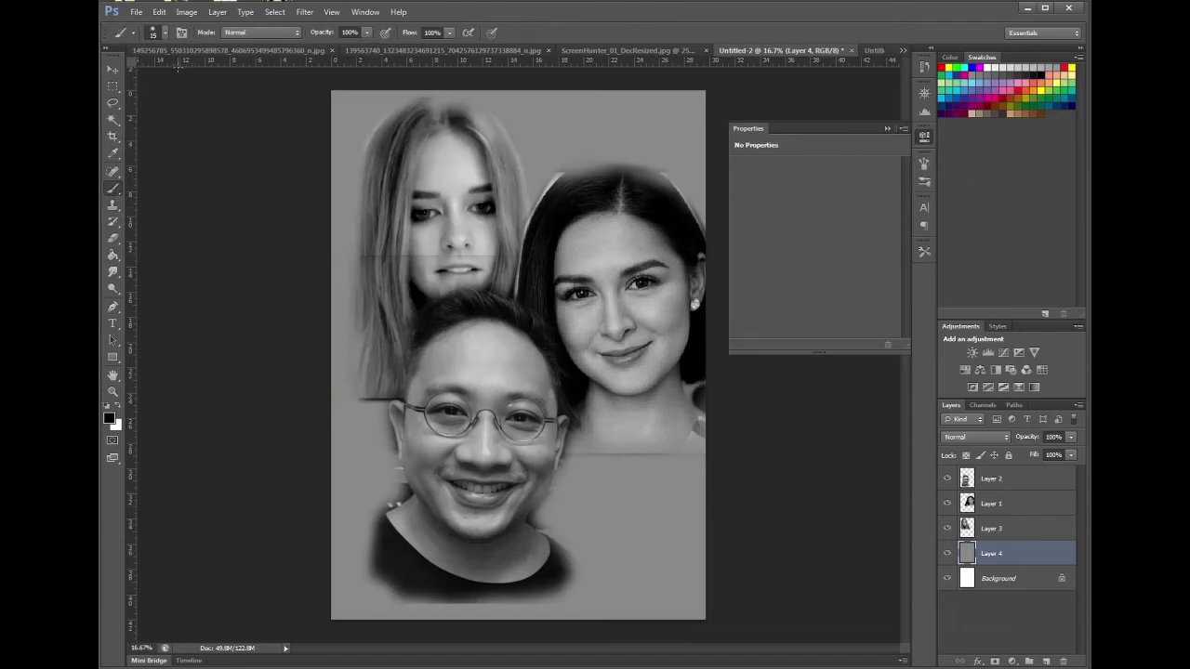
{"action": "left_click", "coordinate": [166, 33]}
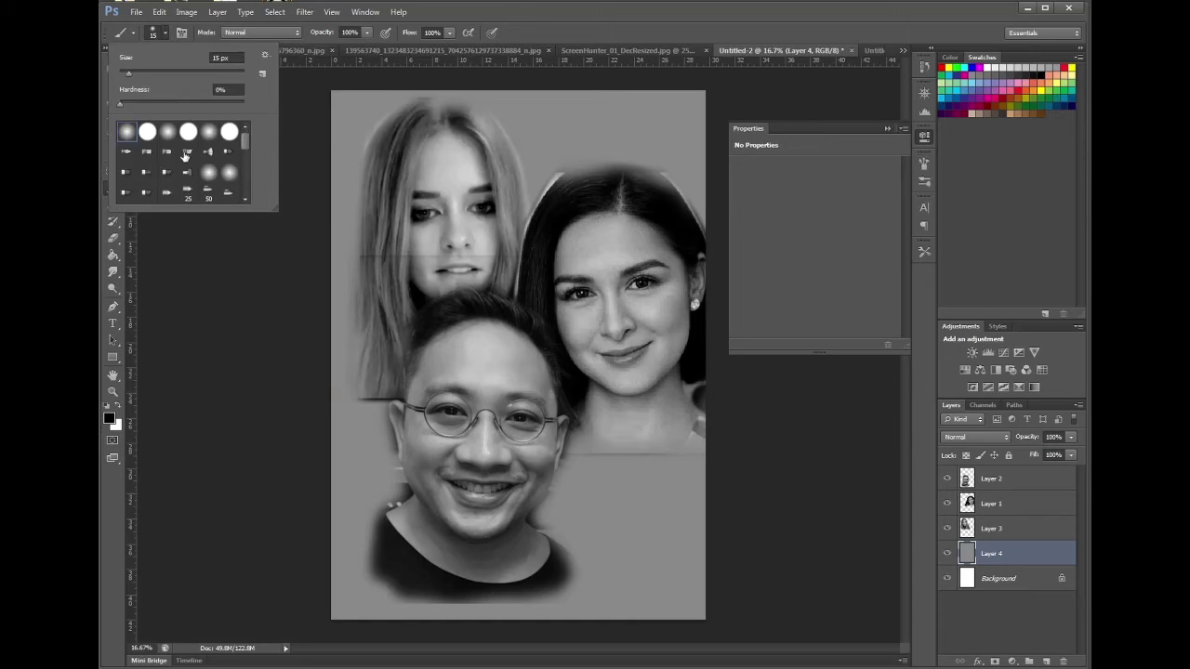
{"action": "left_click", "coordinate": [145, 155]}
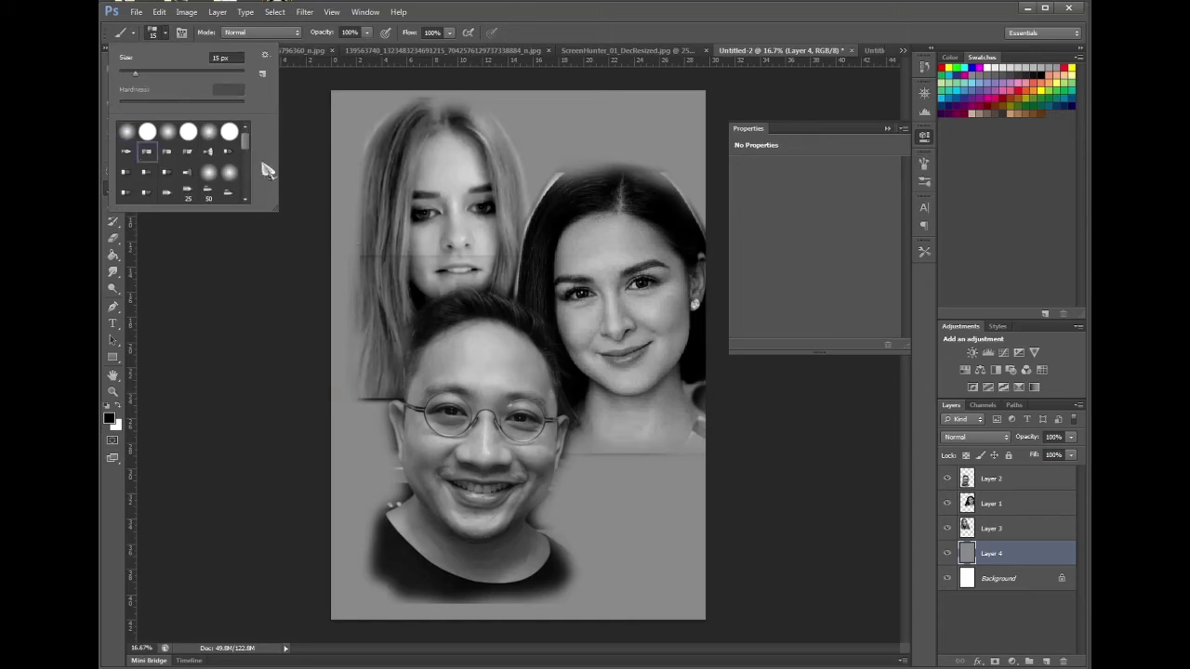
{"action": "left_click_drag", "start_coordinate": [185, 72], "coordinate": [182, 72]}
{"action": "left_click", "coordinate": [239, 75]}
{"action": "left_click", "coordinate": [320, 139]}
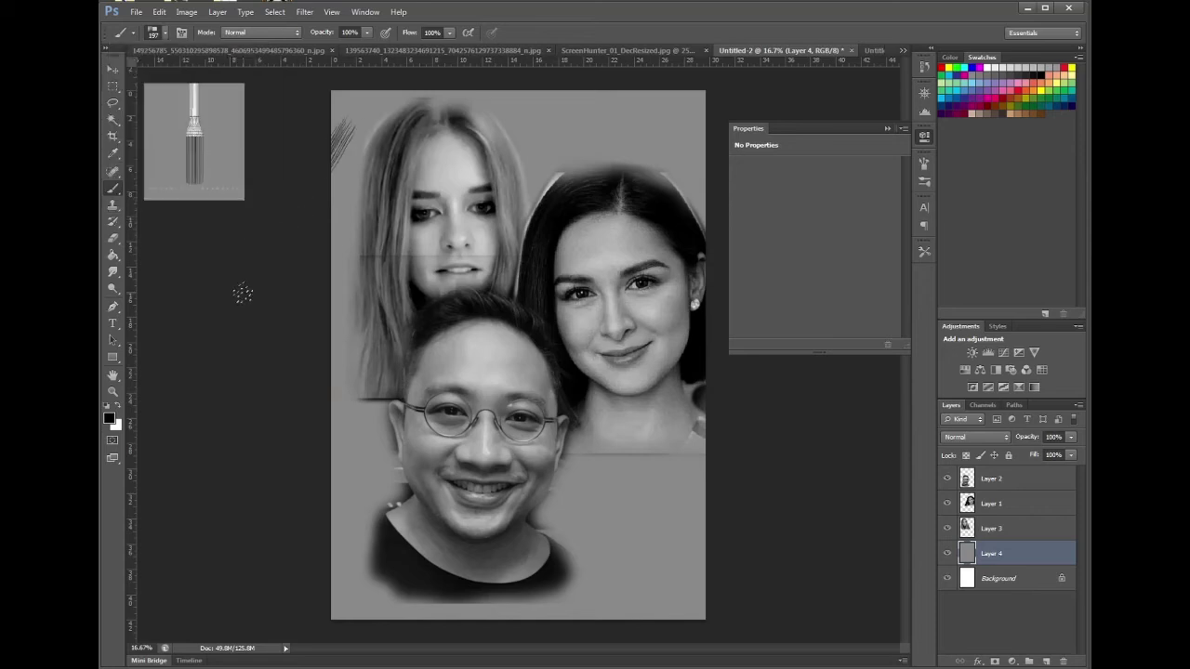
{"action": "key", "text": "ctrl+z"}
- Paint dark bristle strokes on the gray layer down the page's left side, lowering the brush opacity to 42% after the first strokes
{"action": "mouse_move", "coordinate": [337, 223]}
{"action": "left_mouse_down"}
{"action": "mouse_move", "coordinate": [363, 244]}
{"action": "mouse_move", "coordinate": [345, 273]}
{"action": "mouse_move", "coordinate": [363, 264]}
{"action": "mouse_move", "coordinate": [345, 331]}
{"action": "left_mouse_up"}
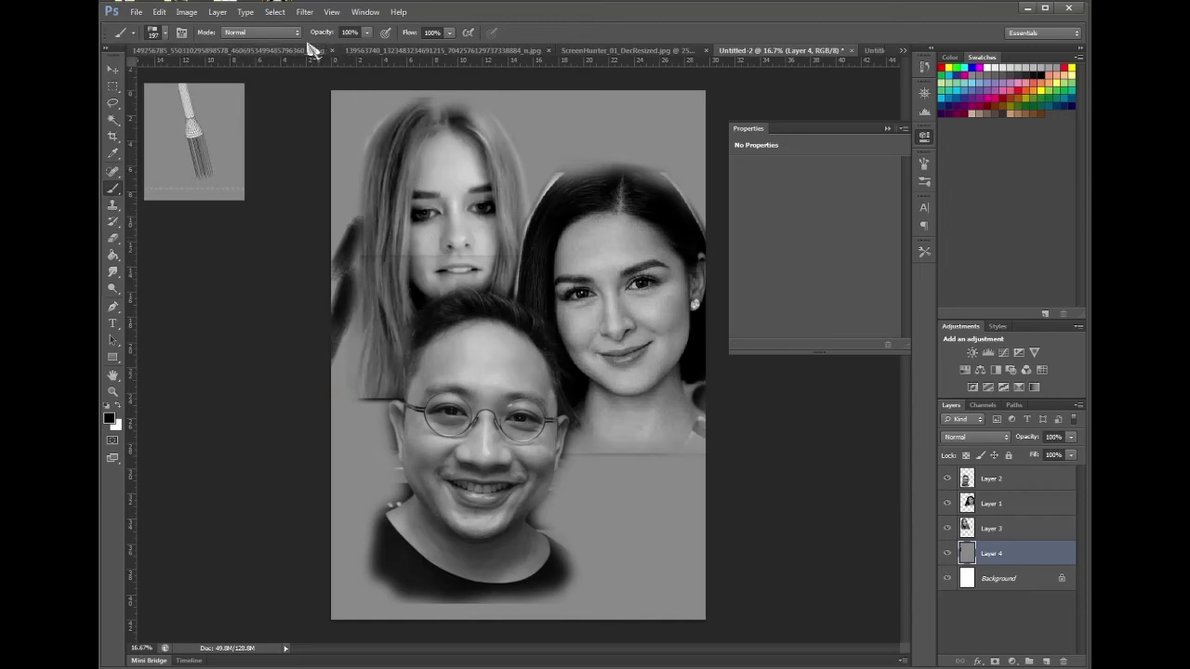
{"action": "left_click_drag", "start_coordinate": [302, 38], "coordinate": [282, 46]}
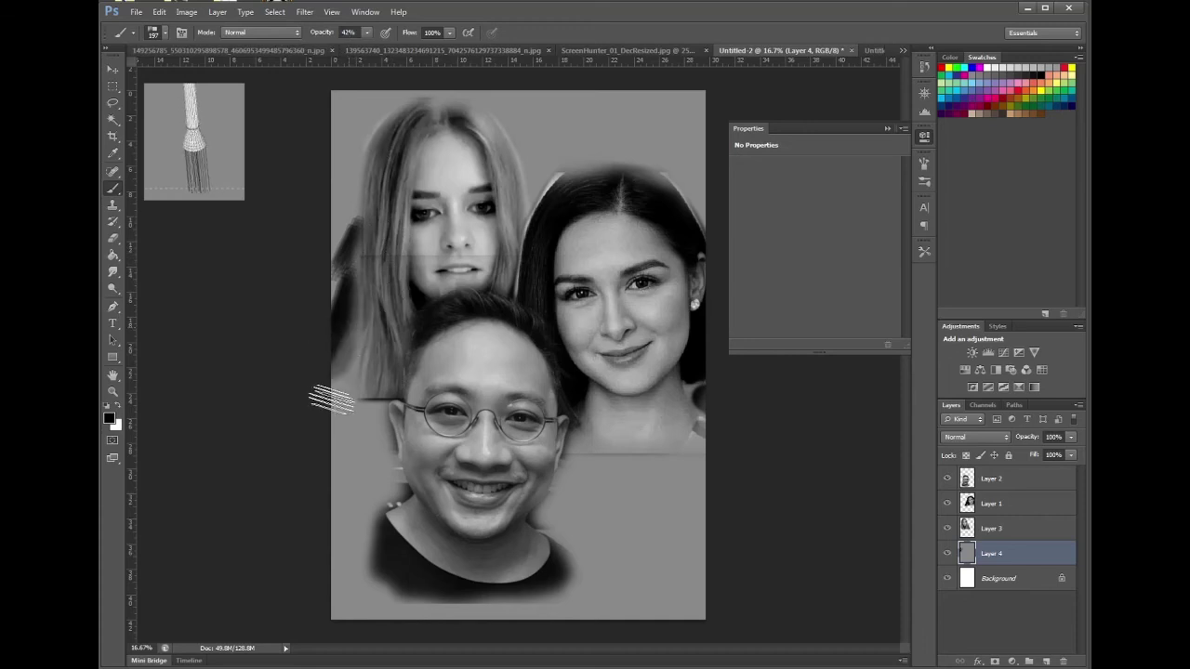
{"action": "mouse_move", "coordinate": [332, 400]}
{"action": "left_mouse_down"}
{"action": "mouse_move", "coordinate": [387, 357]}
{"action": "mouse_move", "coordinate": [329, 488]}
{"action": "mouse_move", "coordinate": [380, 415]}
{"action": "mouse_move", "coordinate": [359, 468]}
{"action": "mouse_move", "coordinate": [394, 429]}
{"action": "mouse_move", "coordinate": [373, 523]}
{"action": "mouse_move", "coordinate": [338, 593]}
{"action": "mouse_move", "coordinate": [372, 477]}
{"action": "mouse_move", "coordinate": [322, 538]}
{"action": "mouse_move", "coordinate": [381, 424]}
{"action": "mouse_move", "coordinate": [299, 515]}
{"action": "left_mouse_up"}
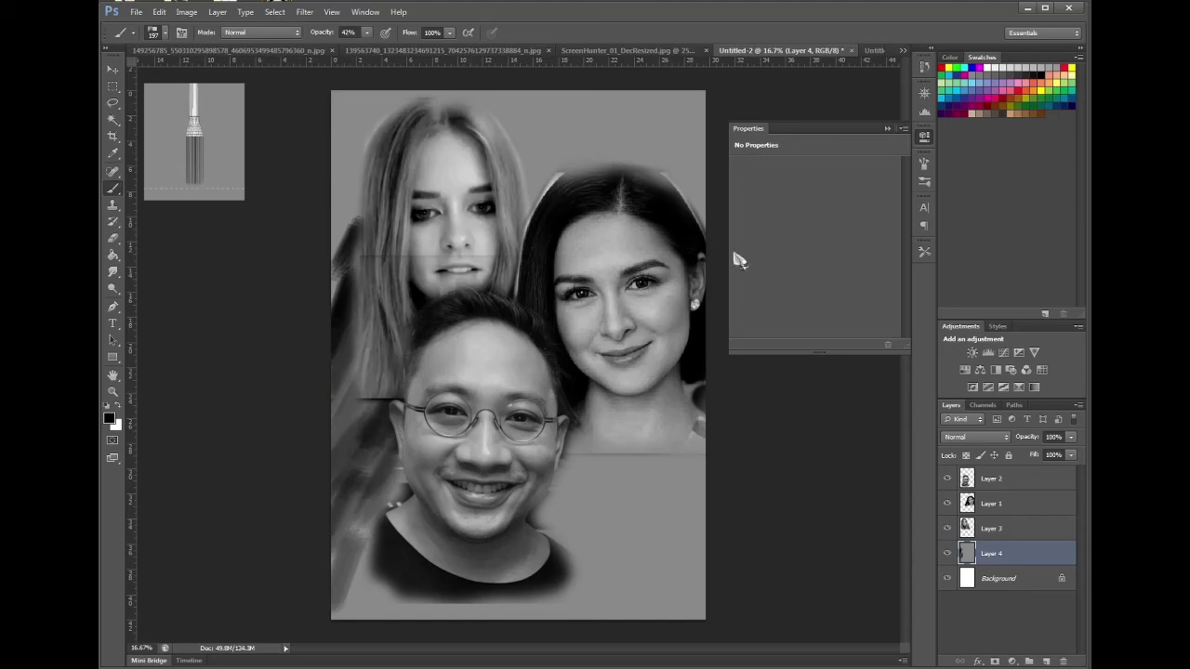
- Erase the dark lower edge of the long-haired woman's photo on Layer 3
{"action": "left_click", "coordinate": [998, 528]}
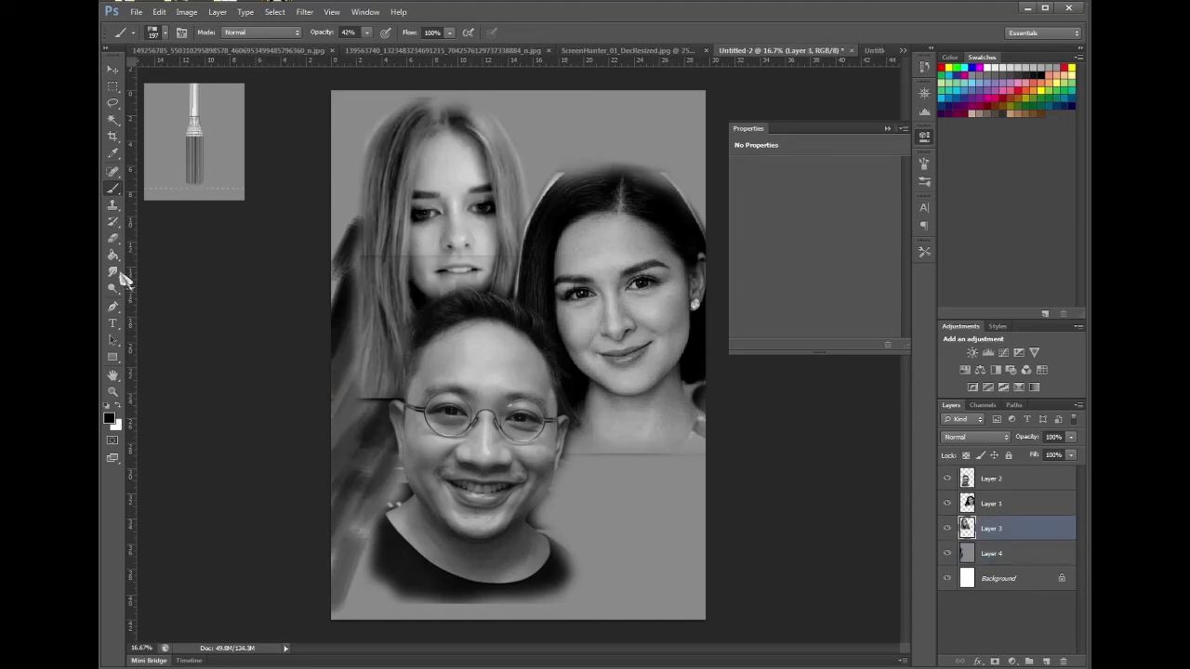
{"action": "left_click", "coordinate": [113, 238]}
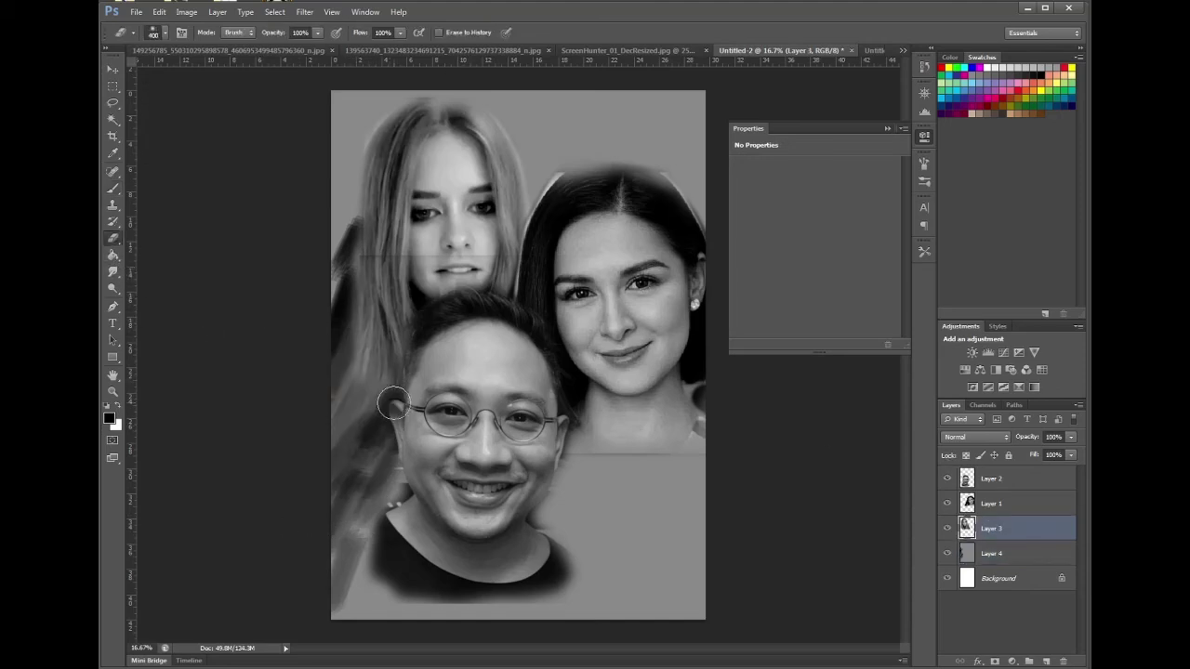
{"action": "mouse_move", "coordinate": [393, 404]}
{"action": "left_mouse_down"}
{"action": "mouse_move", "coordinate": [340, 389]}
{"action": "mouse_move", "coordinate": [359, 379]}
{"action": "mouse_move", "coordinate": [378, 393]}
{"action": "mouse_move", "coordinate": [360, 355]}
{"action": "left_mouse_up"}
- Enlarge the eraser to 700 px and erase the faint horizontal line crossing the long-haired woman's face on Layer 2
{"action": "key", "text": "bracketright"}
{"action": "key", "text": "bracketright"}
{"action": "key", "text": "bracketright"}
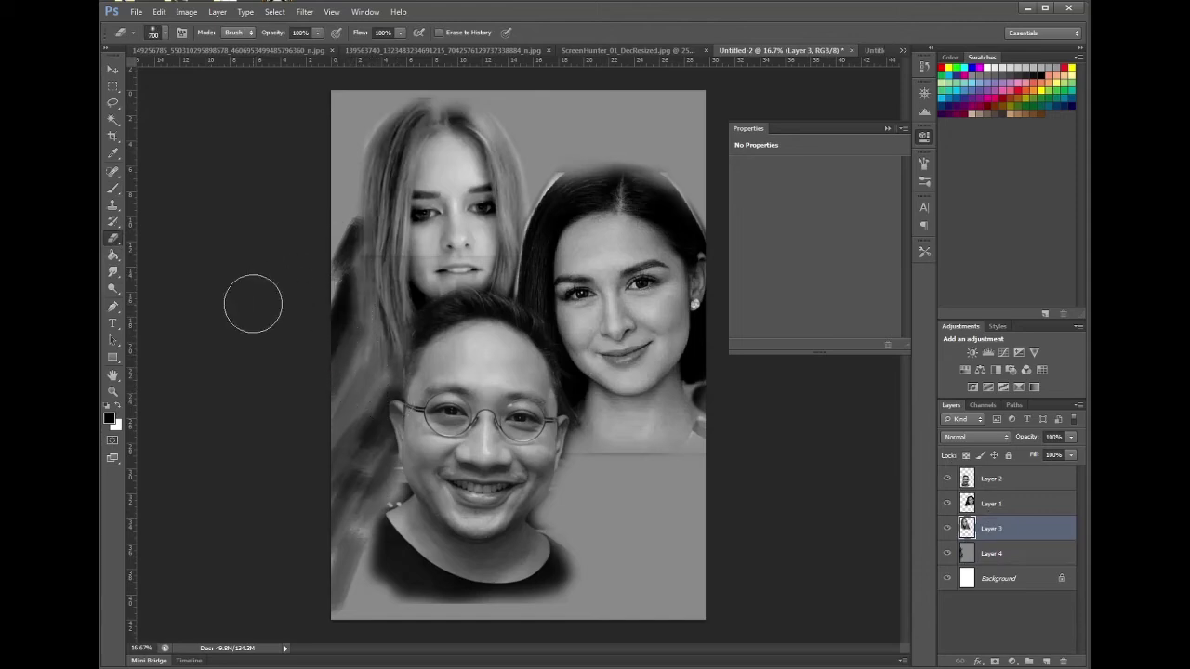
{"action": "left_click", "coordinate": [991, 478]}
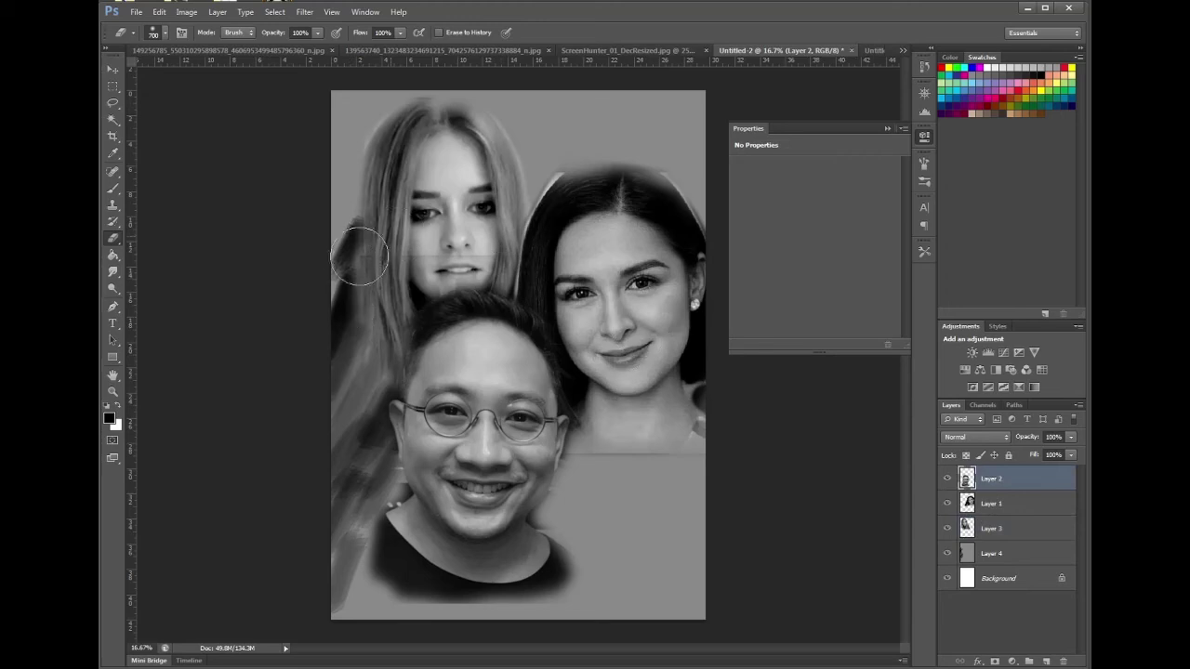
{"action": "mouse_move", "coordinate": [359, 256]}
{"action": "left_mouse_down"}
{"action": "mouse_move", "coordinate": [380, 292]}
{"action": "mouse_move", "coordinate": [437, 253]}
{"action": "mouse_move", "coordinate": [526, 251]}
{"action": "left_mouse_up"}
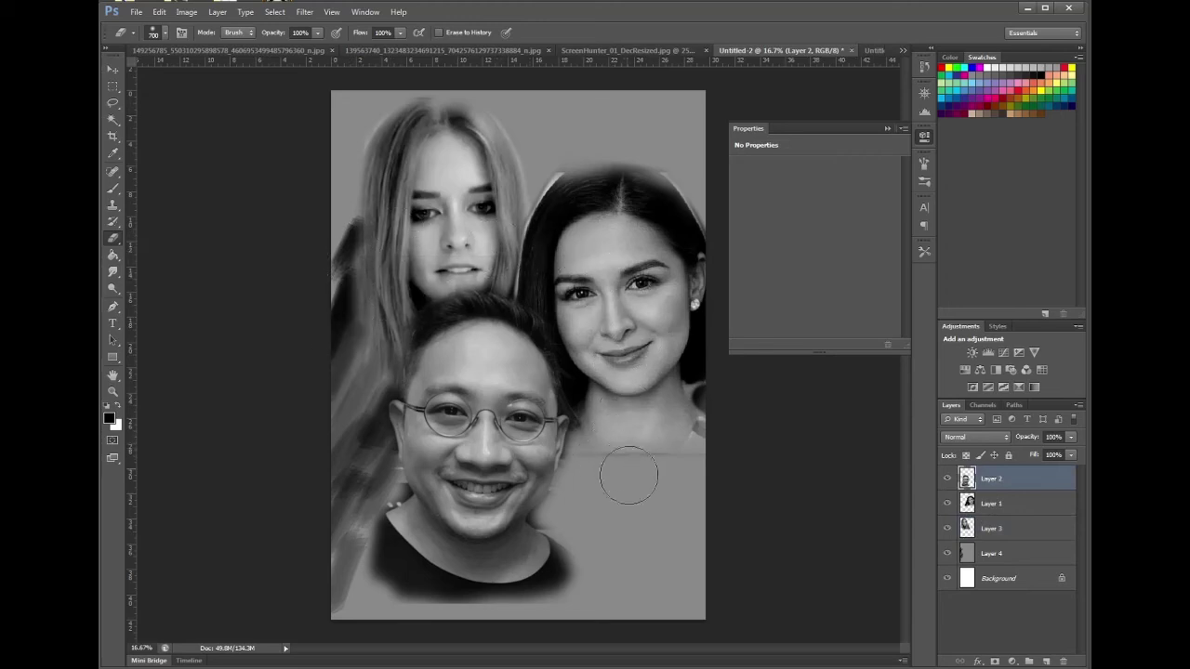
- Erase the lower edge of the dark-haired woman's photo on Layer 1 and the light rim around her hair, reducing the eraser to 400 px
{"action": "left_click", "coordinate": [1001, 505]}
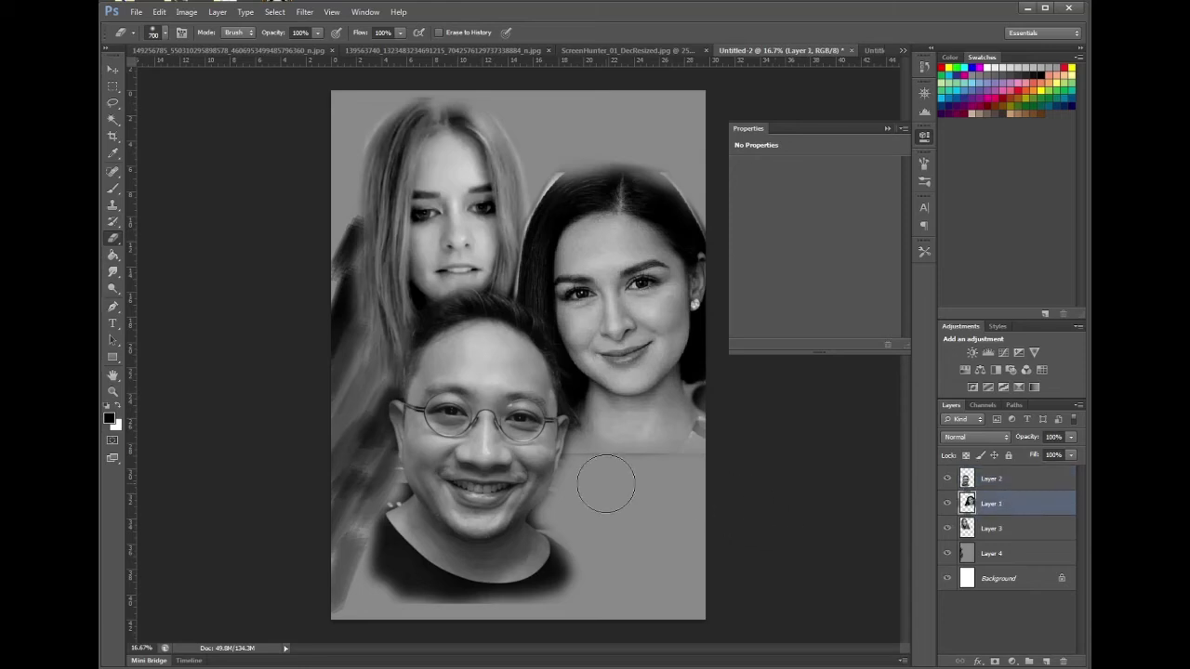
{"action": "mouse_move", "coordinate": [603, 484]}
{"action": "left_mouse_down"}
{"action": "mouse_move", "coordinate": [665, 461]}
{"action": "mouse_move", "coordinate": [649, 472]}
{"action": "mouse_move", "coordinate": [638, 468]}
{"action": "mouse_move", "coordinate": [698, 435]}
{"action": "mouse_move", "coordinate": [691, 473]}
{"action": "left_mouse_up"}
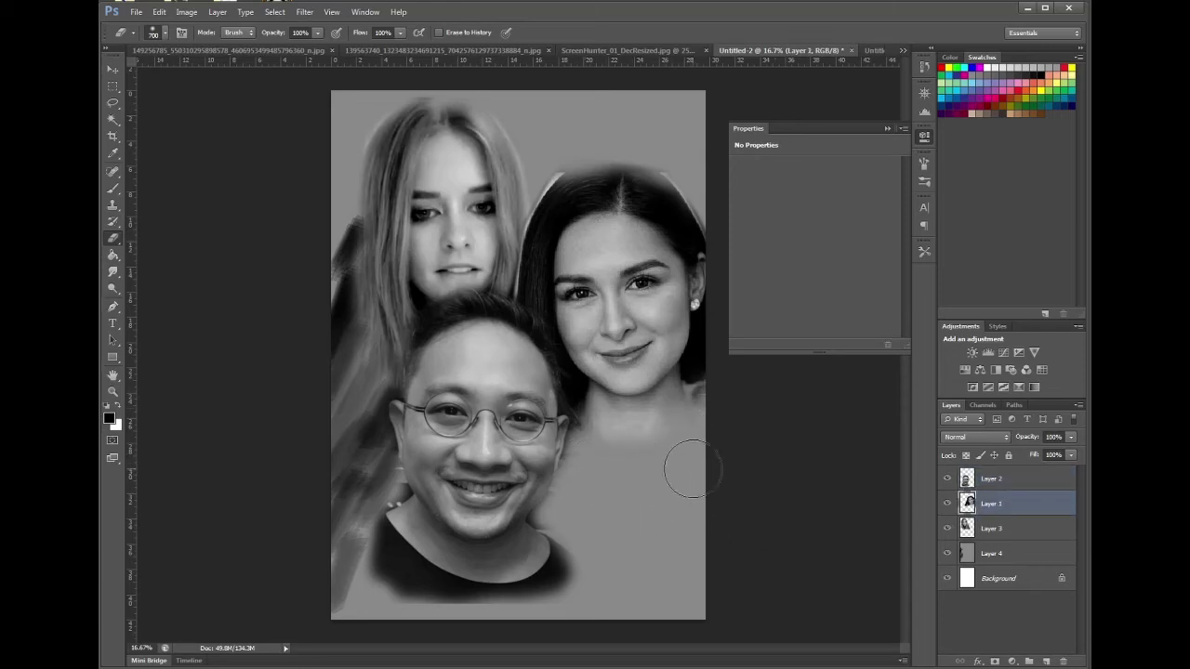
{"action": "key", "text": "bracketleft"}
{"action": "key", "text": "bracketleft"}
{"action": "key", "text": "bracketleft"}
{"action": "left_click_drag", "start_coordinate": [485, 276], "coordinate": [506, 290]}
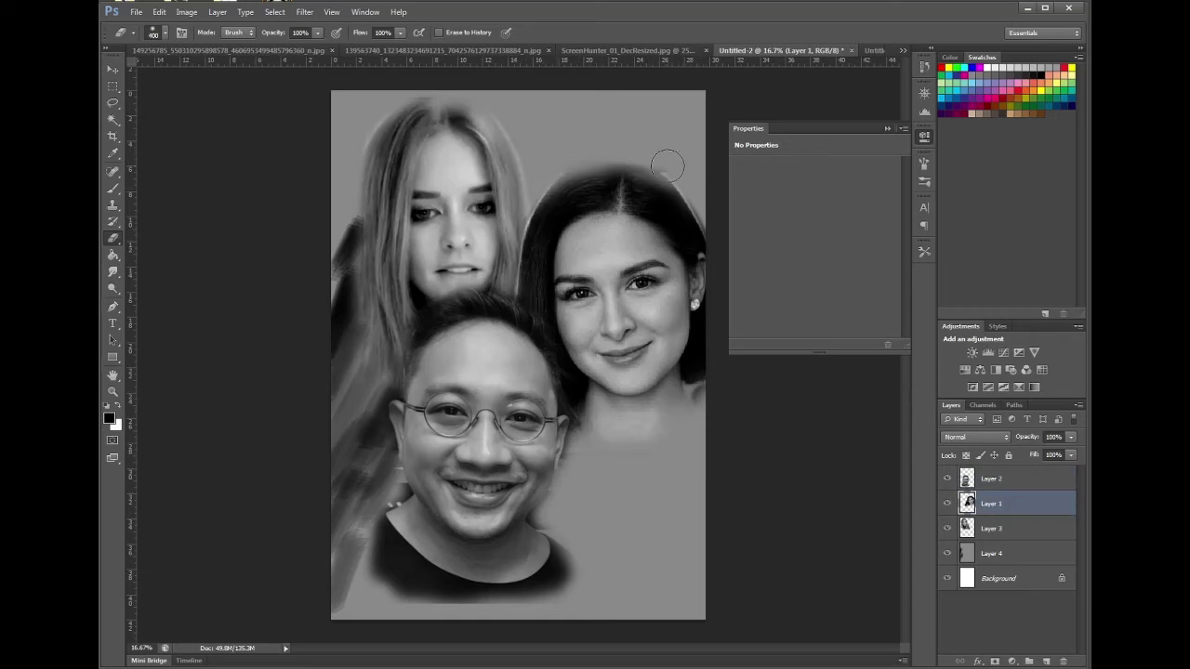
{"action": "mouse_move", "coordinate": [666, 166]}
{"action": "left_mouse_down"}
{"action": "mouse_move", "coordinate": [686, 190]}
{"action": "mouse_move", "coordinate": [703, 173]}
{"action": "left_mouse_up"}
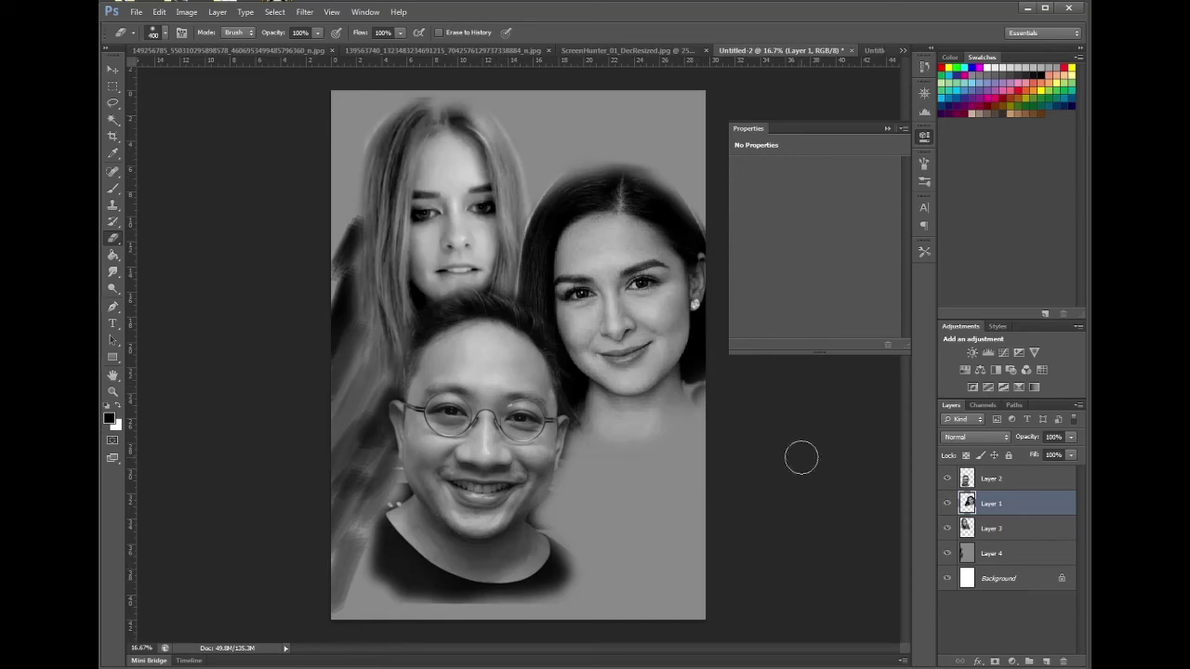
- Paint dark diagonal strokes across the gray background on Layer 4 with the bristle brush at 300 px and 42% opacity
{"action": "left_click", "coordinate": [990, 553]}
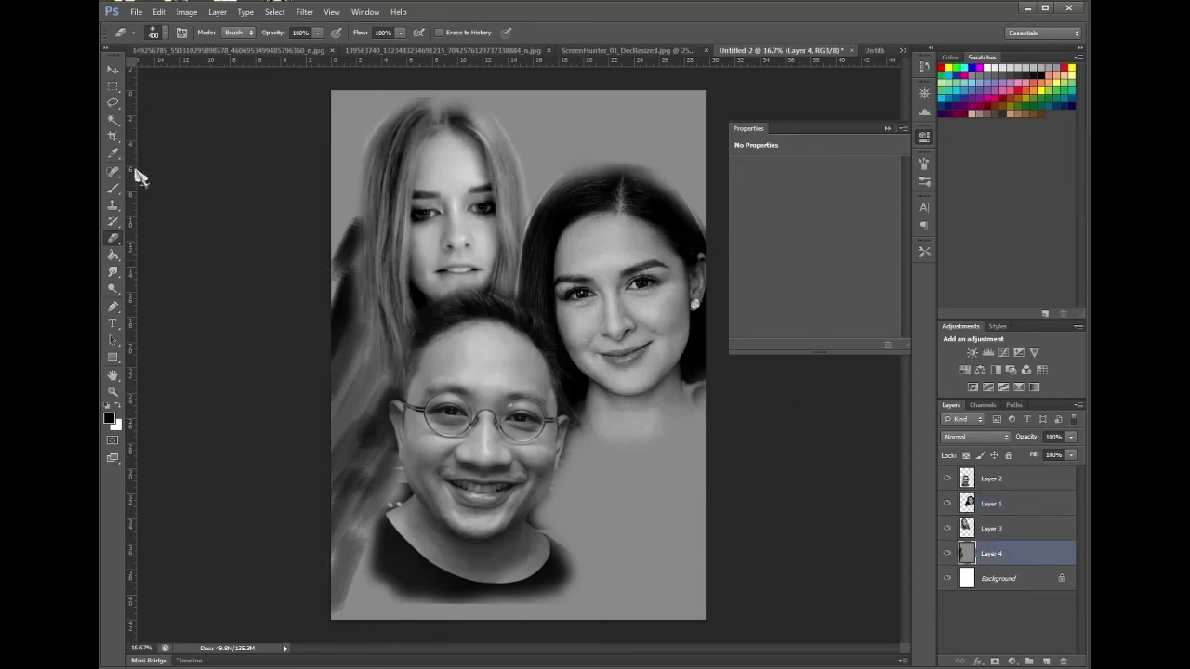
{"action": "left_click", "coordinate": [117, 189]}
{"action": "left_click", "coordinate": [113, 189]}
{"action": "key", "text": "bracketright"}
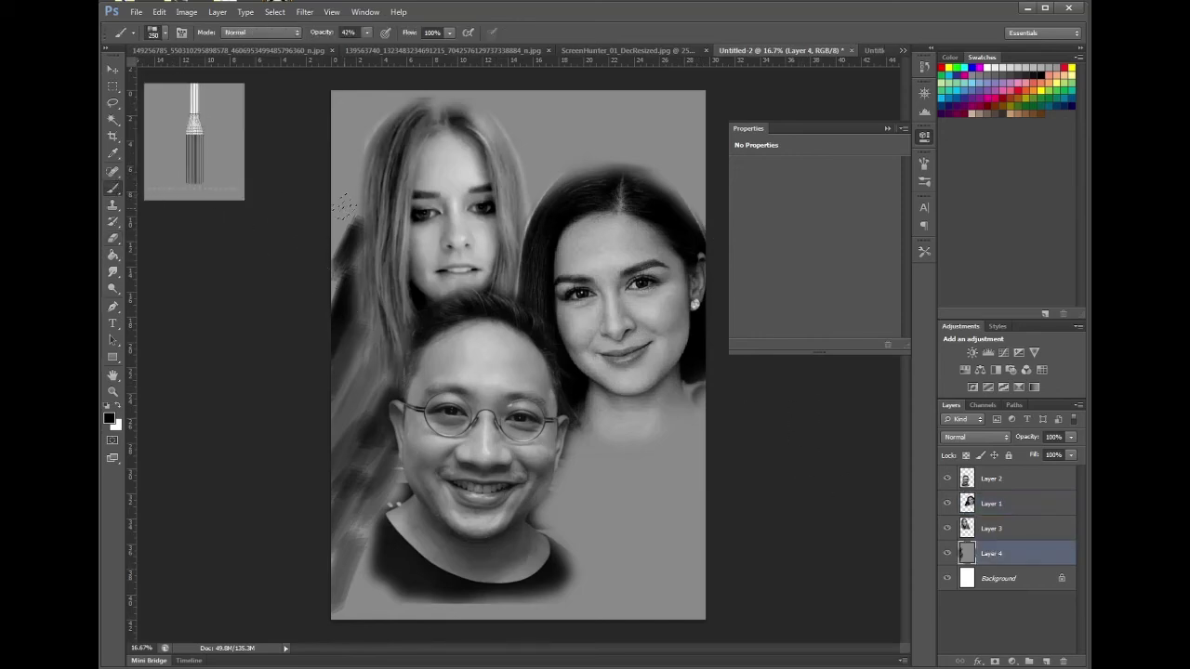
{"action": "left_click", "coordinate": [156, 35]}
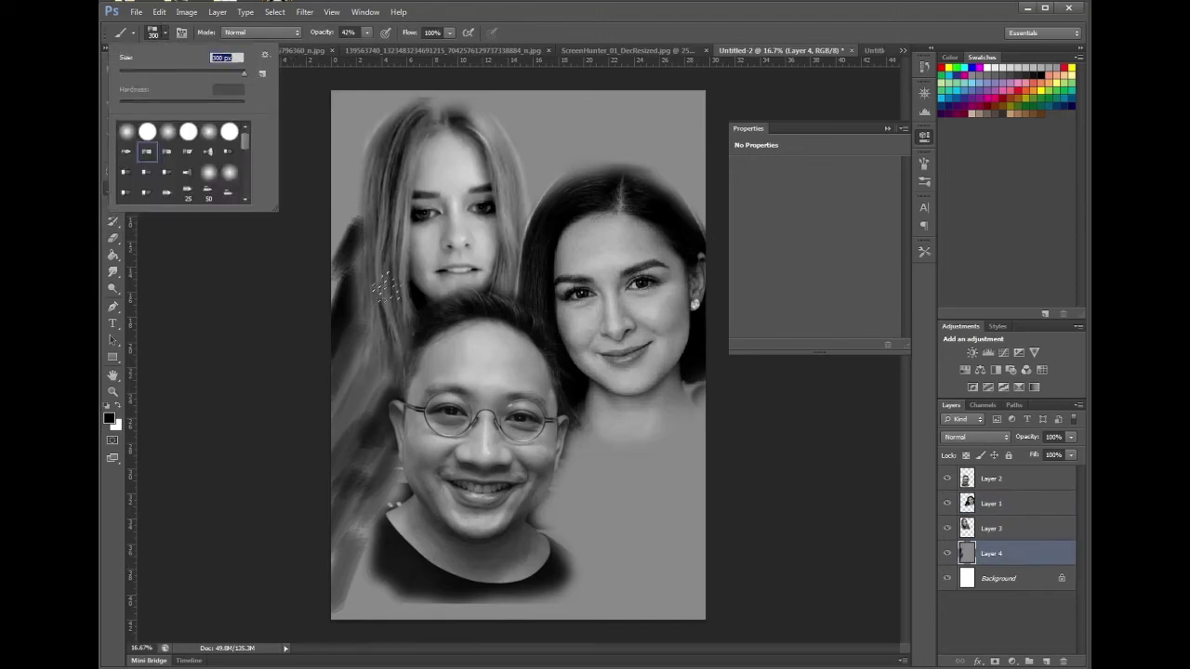
{"action": "left_click", "coordinate": [302, 394]}
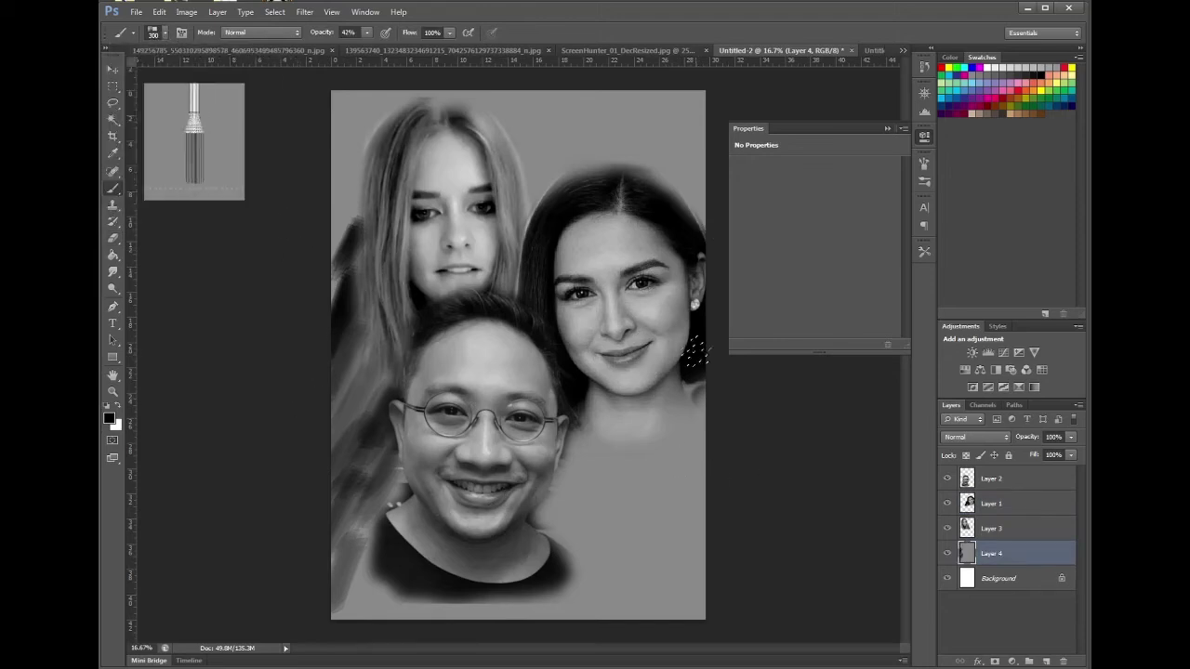
{"action": "mouse_move", "coordinate": [641, 428]}
{"action": "left_mouse_down"}
{"action": "mouse_move", "coordinate": [617, 478]}
{"action": "mouse_move", "coordinate": [564, 492]}
{"action": "mouse_move", "coordinate": [598, 452]}
{"action": "mouse_move", "coordinate": [587, 521]}
{"action": "mouse_move", "coordinate": [664, 451]}
{"action": "mouse_move", "coordinate": [651, 506]}
{"action": "mouse_move", "coordinate": [727, 558]}
{"action": "mouse_move", "coordinate": [691, 610]}
{"action": "mouse_move", "coordinate": [616, 624]}
{"action": "mouse_move", "coordinate": [642, 544]}
{"action": "mouse_move", "coordinate": [559, 539]}
{"action": "mouse_move", "coordinate": [494, 566]}
{"action": "mouse_move", "coordinate": [399, 557]}
{"action": "mouse_move", "coordinate": [472, 584]}
{"action": "mouse_move", "coordinate": [563, 566]}
{"action": "mouse_move", "coordinate": [588, 574]}
{"action": "mouse_move", "coordinate": [612, 445]}
{"action": "mouse_move", "coordinate": [416, 481]}
{"action": "mouse_move", "coordinate": [319, 571]}
{"action": "mouse_move", "coordinate": [545, 492]}
{"action": "mouse_move", "coordinate": [563, 452]}
{"action": "mouse_move", "coordinate": [517, 427]}
{"action": "mouse_move", "coordinate": [562, 248]}
{"action": "mouse_move", "coordinate": [602, 156]}
{"action": "mouse_move", "coordinate": [605, 107]}
{"action": "mouse_move", "coordinate": [543, 93]}
{"action": "mouse_move", "coordinate": [483, 98]}
{"action": "mouse_move", "coordinate": [345, 133]}
{"action": "mouse_move", "coordinate": [363, 190]}
{"action": "mouse_move", "coordinate": [332, 251]}
{"action": "mouse_move", "coordinate": [343, 215]}
{"action": "mouse_move", "coordinate": [589, 122]}
{"action": "mouse_move", "coordinate": [558, 204]}
{"action": "mouse_move", "coordinate": [670, 167]}
{"action": "mouse_move", "coordinate": [697, 207]}
{"action": "mouse_move", "coordinate": [531, 166]}
{"action": "mouse_move", "coordinate": [483, 194]}
{"action": "left_mouse_up"}
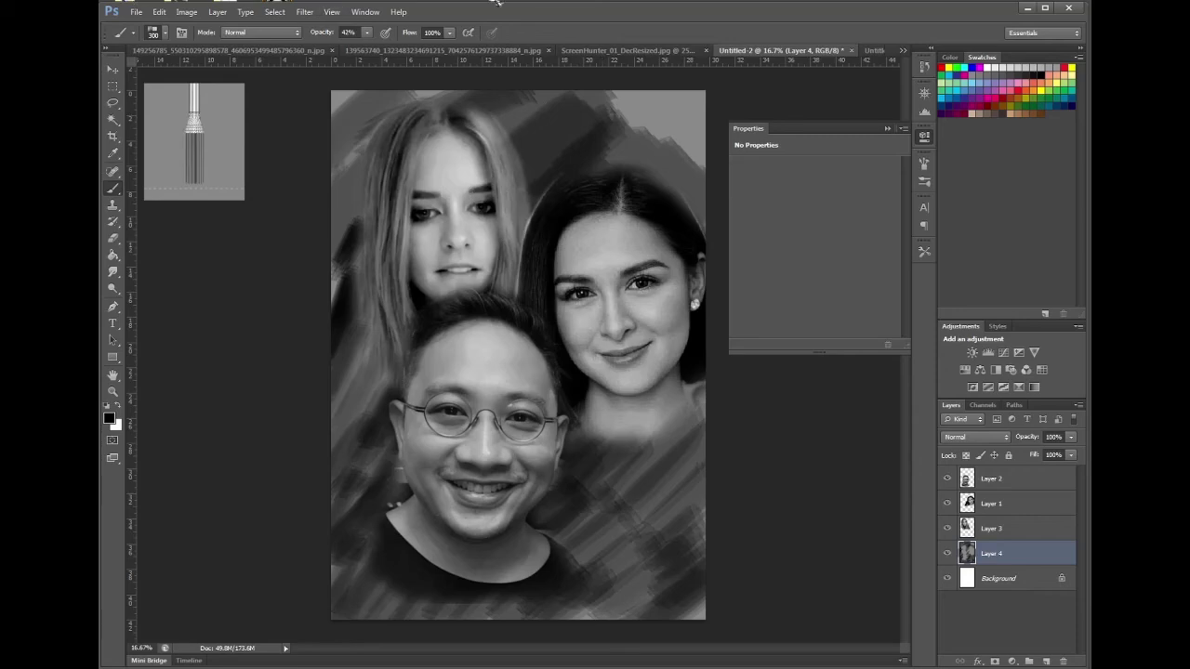
{"action": "left_click", "coordinate": [136, 11]}
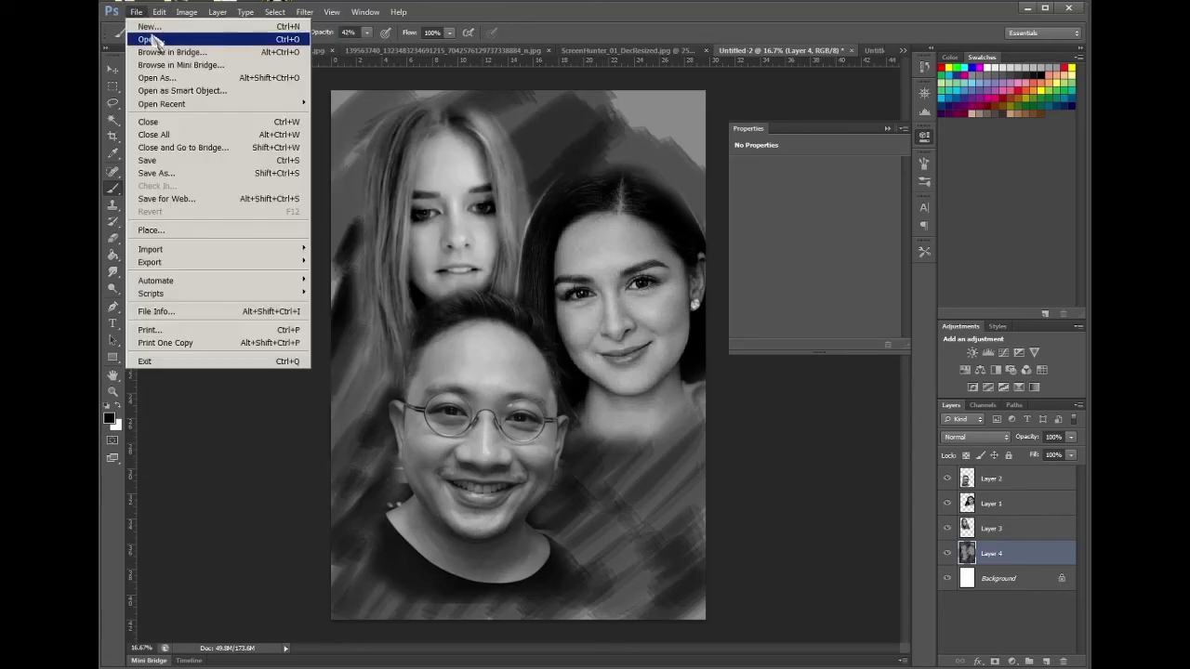
{"action": "left_click", "coordinate": [151, 39]}
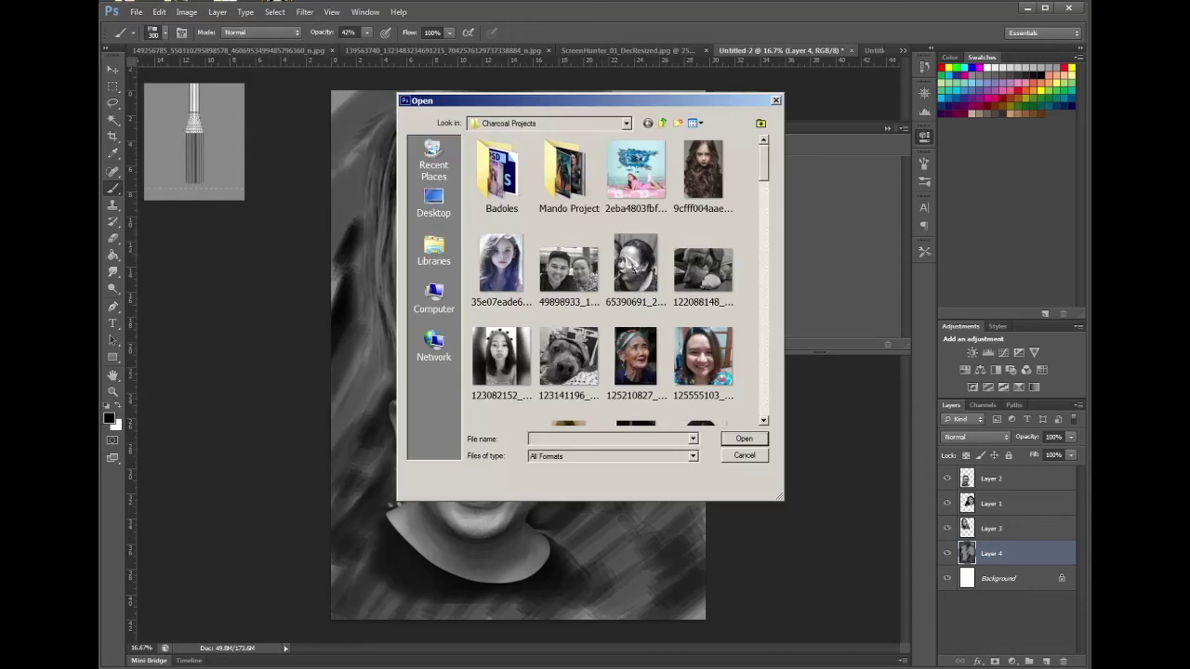
{"action": "scroll", "coordinate": [632, 265], "scroll_direction": "down", "scroll_amount": 3}
{"action": "scroll", "coordinate": [667, 302], "scroll_direction": "down", "scroll_amount": 15}
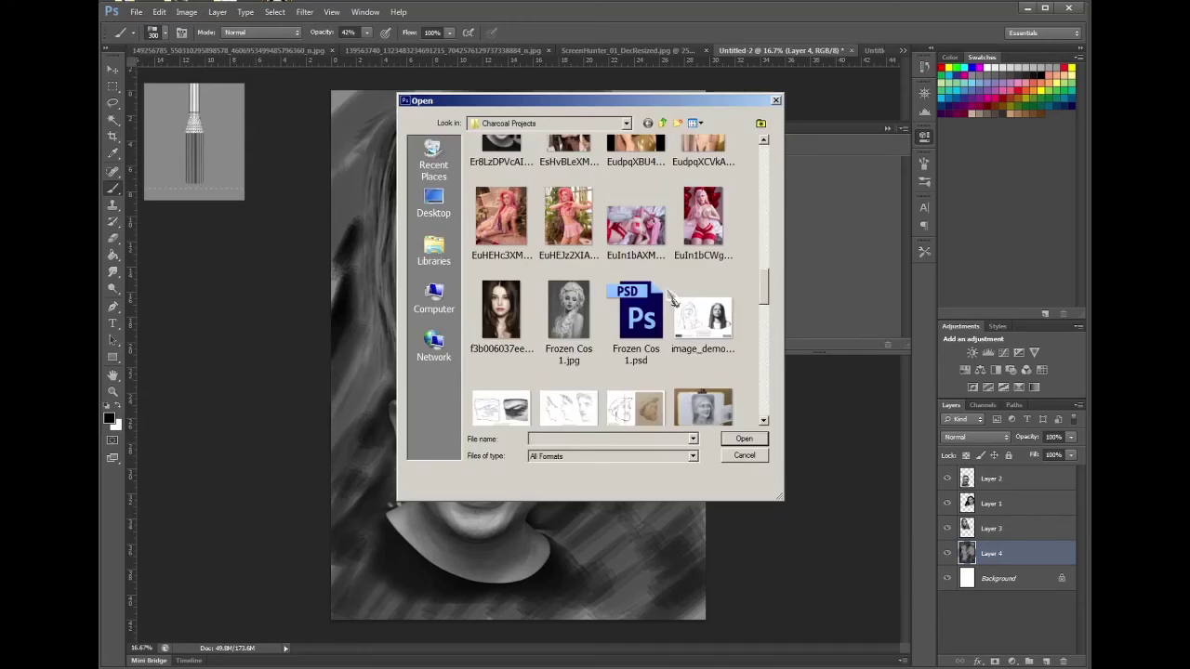
{"action": "scroll", "coordinate": [670, 270], "scroll_direction": "up", "scroll_amount": 15}
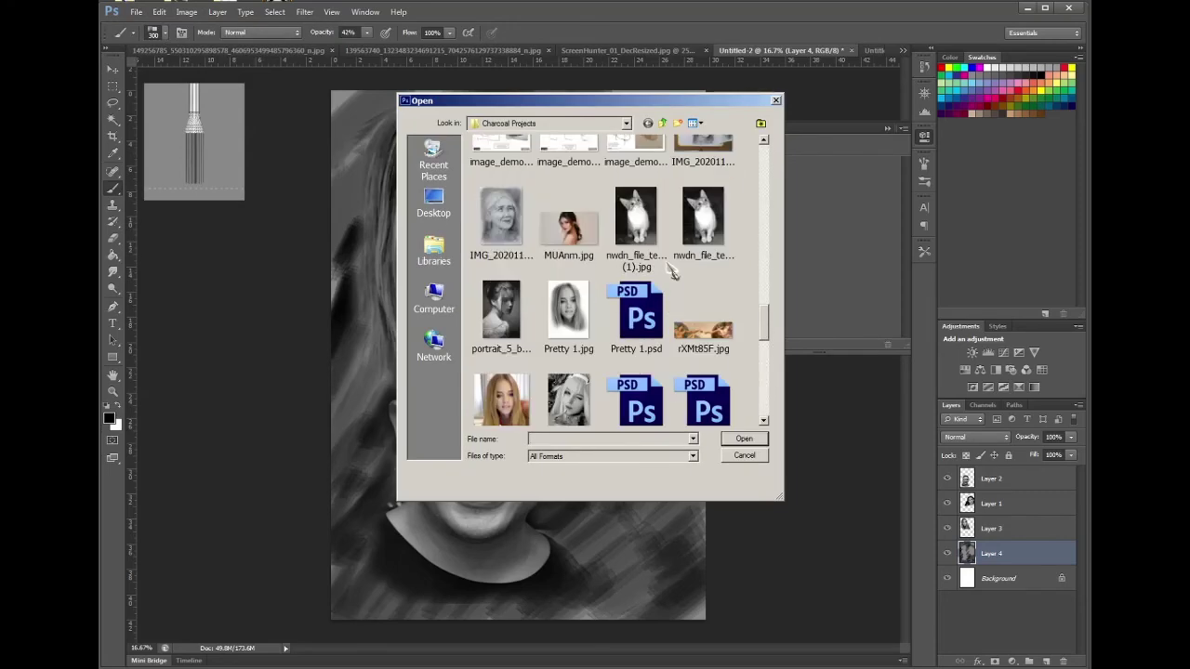
{"action": "scroll", "coordinate": [660, 255], "scroll_direction": "up", "scroll_amount": 5}
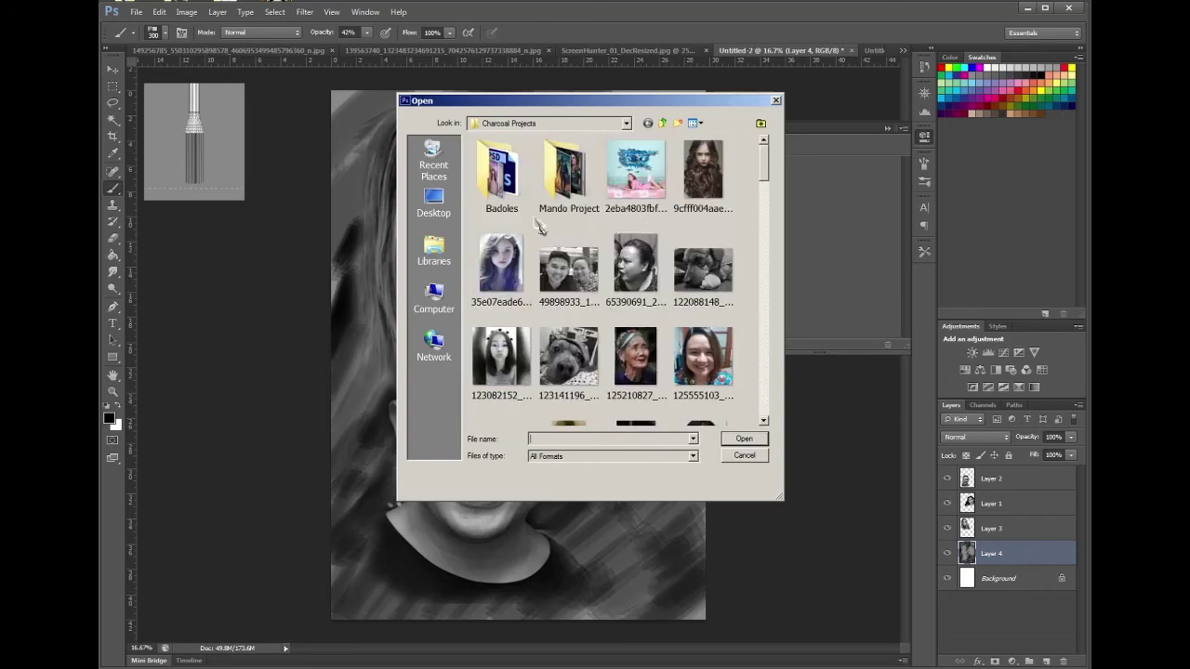
{"action": "left_click", "coordinate": [745, 457]}
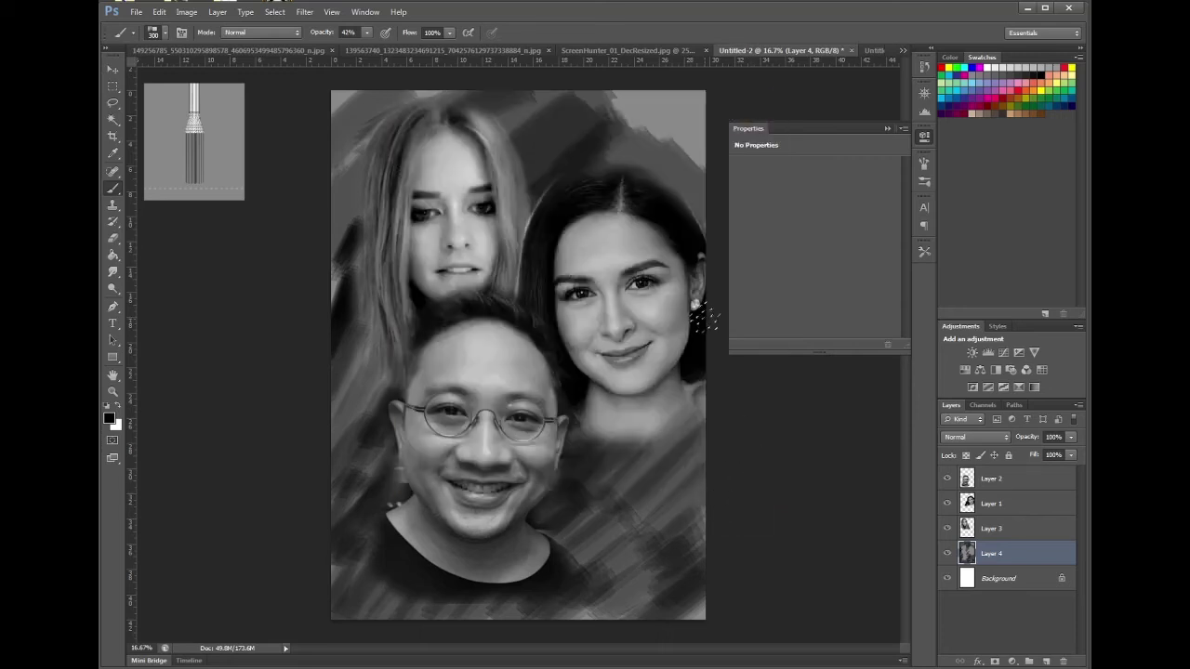
- Darken the upper-right corner of the Layer 4 background with the bristle brush and add gray strokes between the dark ones
{"action": "mouse_move", "coordinate": [685, 93]}
{"action": "left_mouse_down"}
{"action": "mouse_move", "coordinate": [725, 130]}
{"action": "mouse_move", "coordinate": [684, 105]}
{"action": "mouse_move", "coordinate": [622, 116]}
{"action": "mouse_move", "coordinate": [667, 130]}
{"action": "mouse_move", "coordinate": [709, 181]}
{"action": "mouse_move", "coordinate": [737, 153]}
{"action": "mouse_move", "coordinate": [695, 102]}
{"action": "mouse_move", "coordinate": [723, 218]}
{"action": "left_mouse_up"}
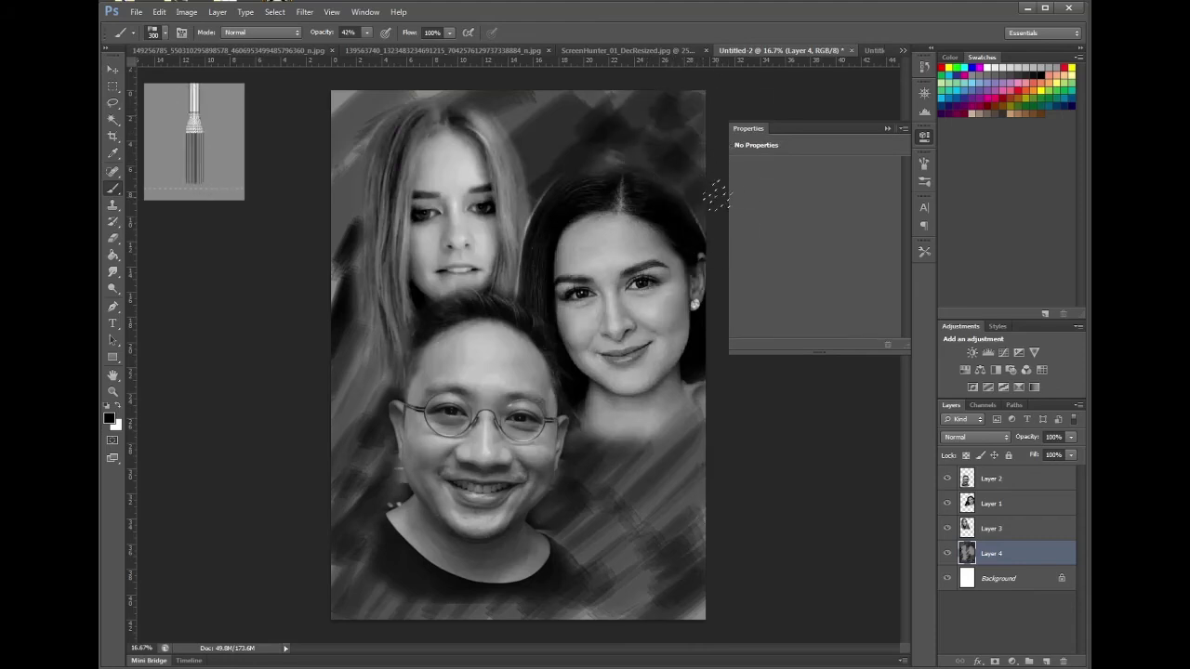
{"action": "left_click", "coordinate": [1060, 68]}
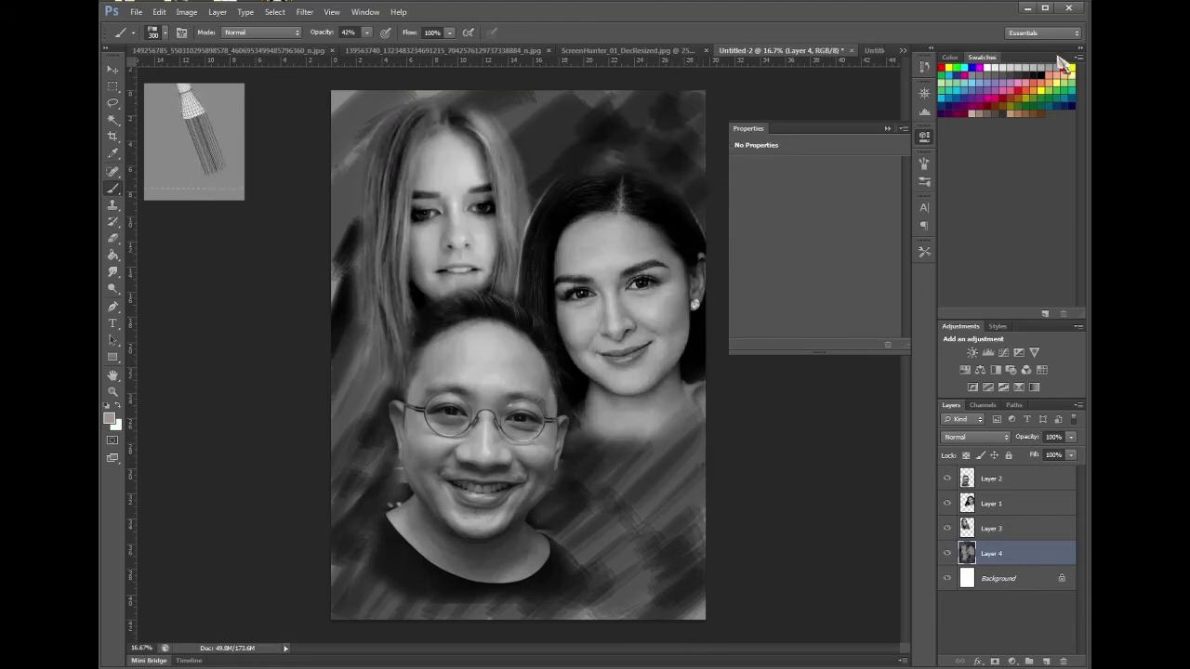
{"action": "left_click_drag", "start_coordinate": [544, 210], "coordinate": [521, 200]}
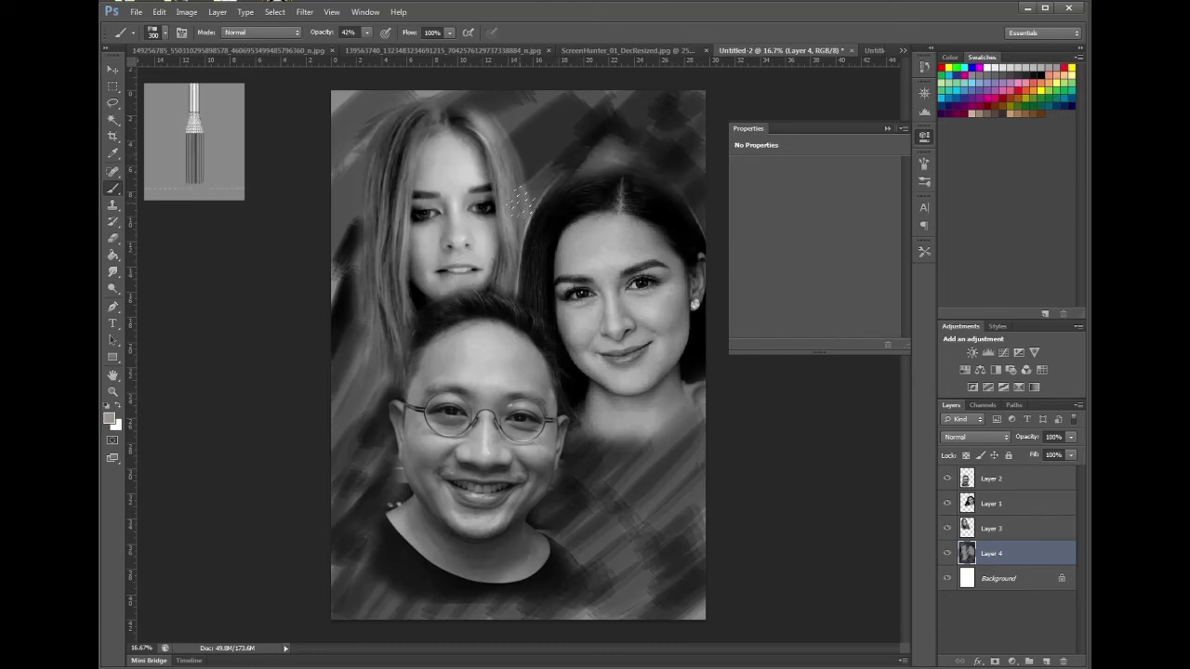
{"action": "mouse_move", "coordinate": [523, 151]}
{"action": "left_mouse_down"}
{"action": "mouse_move", "coordinate": [563, 167]}
{"action": "mouse_move", "coordinate": [526, 190]}
{"action": "mouse_move", "coordinate": [563, 182]}
{"action": "left_mouse_up"}
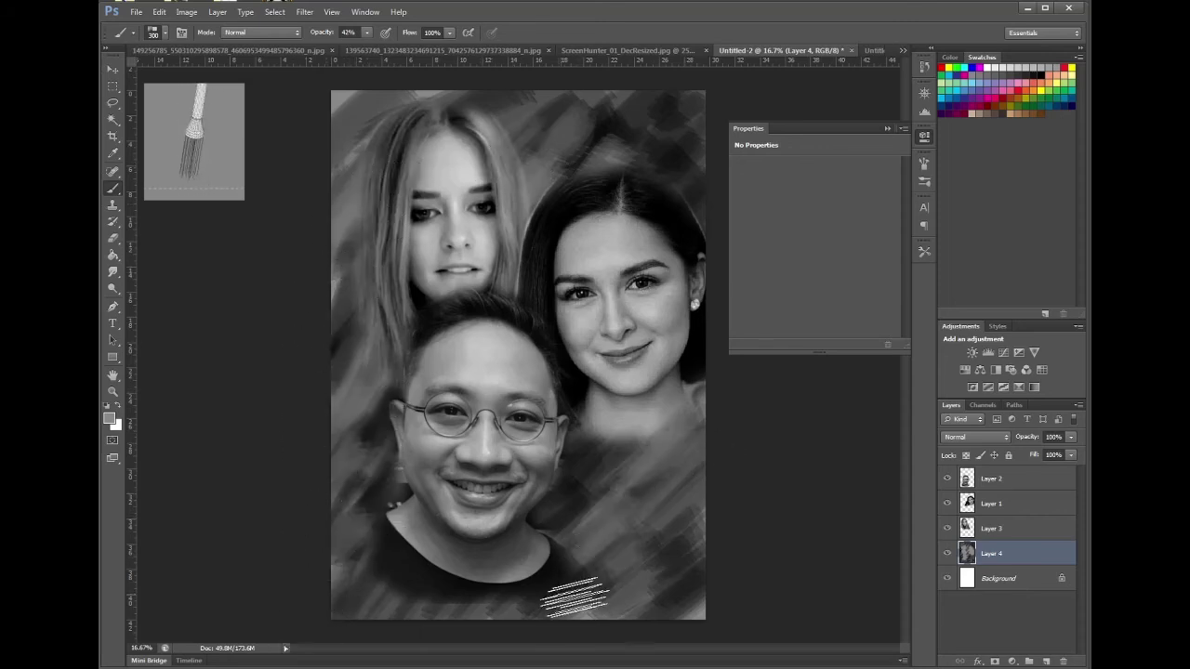
- Smudge the background brush strokes on Layer 4 into soft tones around the three people, using a 1100 px Smudge tool at 50% strength
{"action": "left_click", "coordinate": [115, 274]}
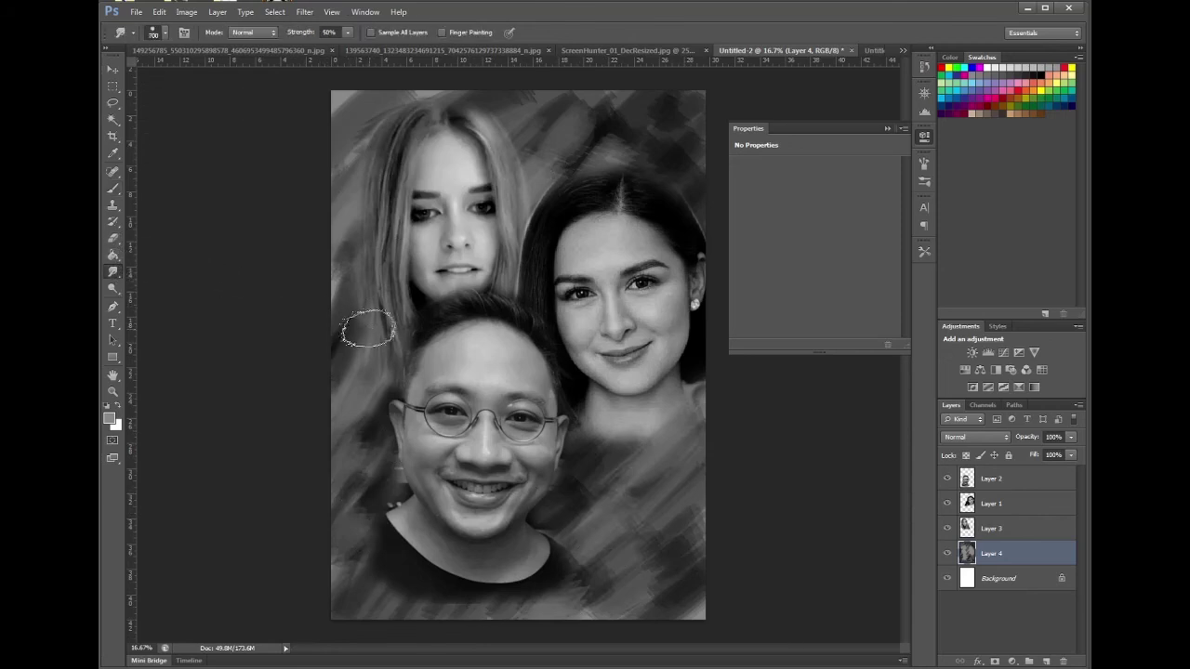
{"action": "key", "text": "bracketright"}
{"action": "key", "text": "bracketright"}
{"action": "key", "text": "bracketright"}
{"action": "key", "text": "bracketright"}
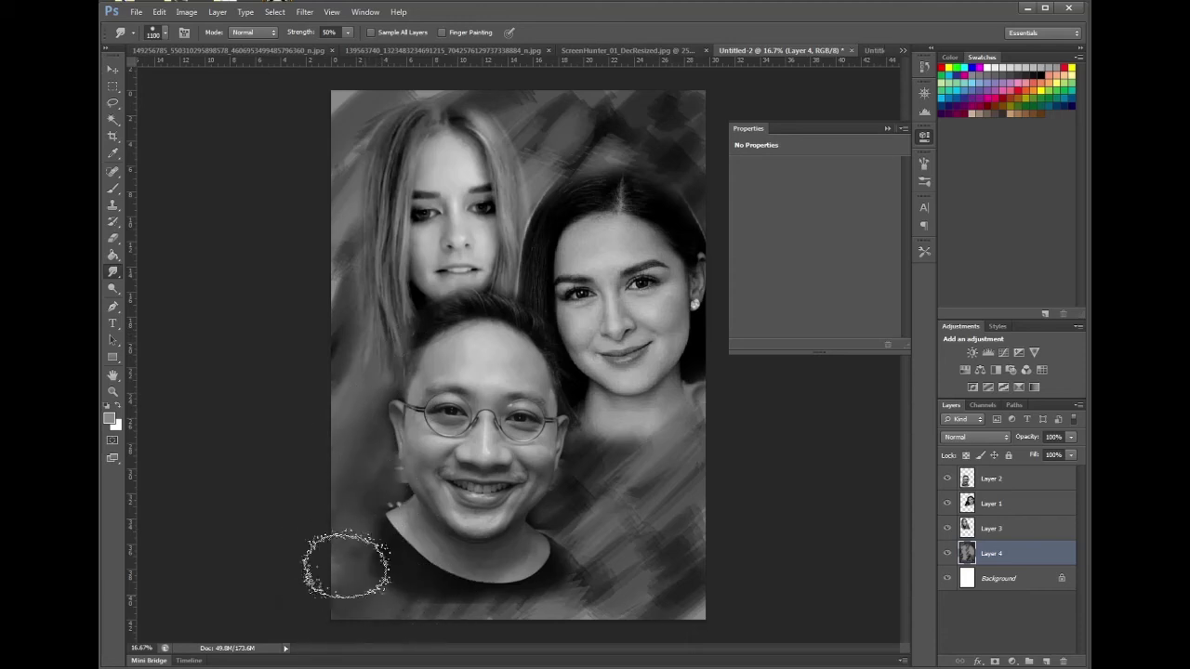
{"action": "mouse_move", "coordinate": [346, 564]}
{"action": "left_mouse_down"}
{"action": "mouse_move", "coordinate": [568, 597]}
{"action": "mouse_move", "coordinate": [616, 571]}
{"action": "mouse_move", "coordinate": [648, 592]}
{"action": "mouse_move", "coordinate": [650, 632]}
{"action": "mouse_move", "coordinate": [672, 438]}
{"action": "mouse_move", "coordinate": [563, 518]}
{"action": "mouse_move", "coordinate": [676, 434]}
{"action": "mouse_move", "coordinate": [605, 571]}
{"action": "mouse_move", "coordinate": [690, 456]}
{"action": "left_mouse_up"}
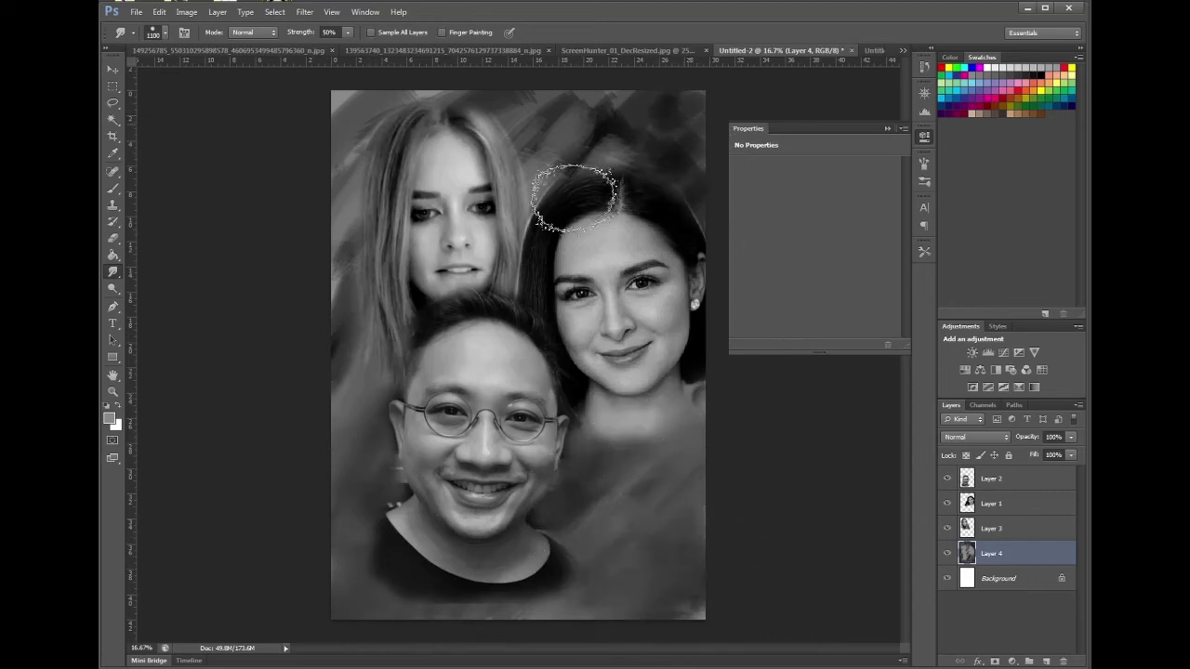
{"action": "mouse_move", "coordinate": [574, 198]}
{"action": "left_mouse_down"}
{"action": "mouse_move", "coordinate": [589, 119]}
{"action": "mouse_move", "coordinate": [511, 166]}
{"action": "mouse_move", "coordinate": [498, 154]}
{"action": "mouse_move", "coordinate": [526, 96]}
{"action": "mouse_move", "coordinate": [429, 79]}
{"action": "mouse_move", "coordinate": [384, 85]}
{"action": "mouse_move", "coordinate": [358, 145]}
{"action": "mouse_move", "coordinate": [379, 329]}
{"action": "mouse_move", "coordinate": [358, 404]}
{"action": "mouse_move", "coordinate": [603, 162]}
{"action": "mouse_move", "coordinate": [464, 277]}
{"action": "mouse_move", "coordinate": [656, 116]}
{"action": "mouse_move", "coordinate": [614, 158]}
{"action": "mouse_move", "coordinate": [636, 162]}
{"action": "mouse_move", "coordinate": [692, 279]}
{"action": "mouse_move", "coordinate": [597, 154]}
{"action": "mouse_move", "coordinate": [522, 174]}
{"action": "mouse_move", "coordinate": [362, 420]}
{"action": "left_mouse_up"}
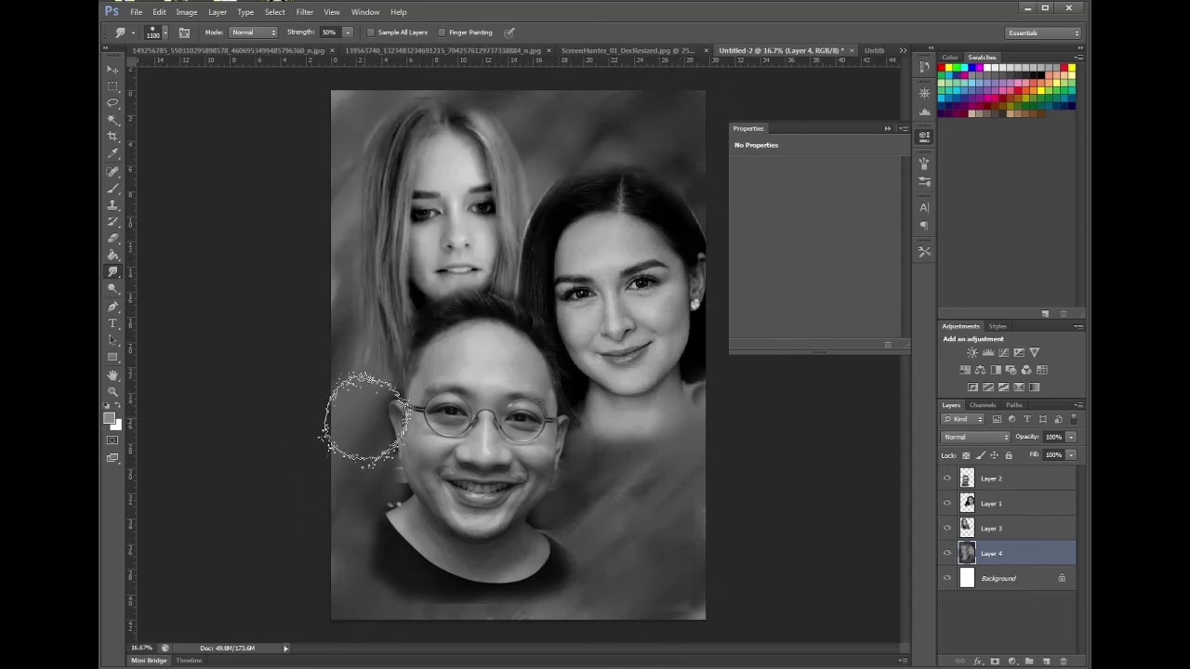
{"action": "left_click_drag", "start_coordinate": [704, 393], "coordinate": [683, 434]}
- Move the man's photo on Layer 2 slightly to the right and the long-haired woman's photo on Layer 3 slightly down
{"action": "key", "text": "v"}
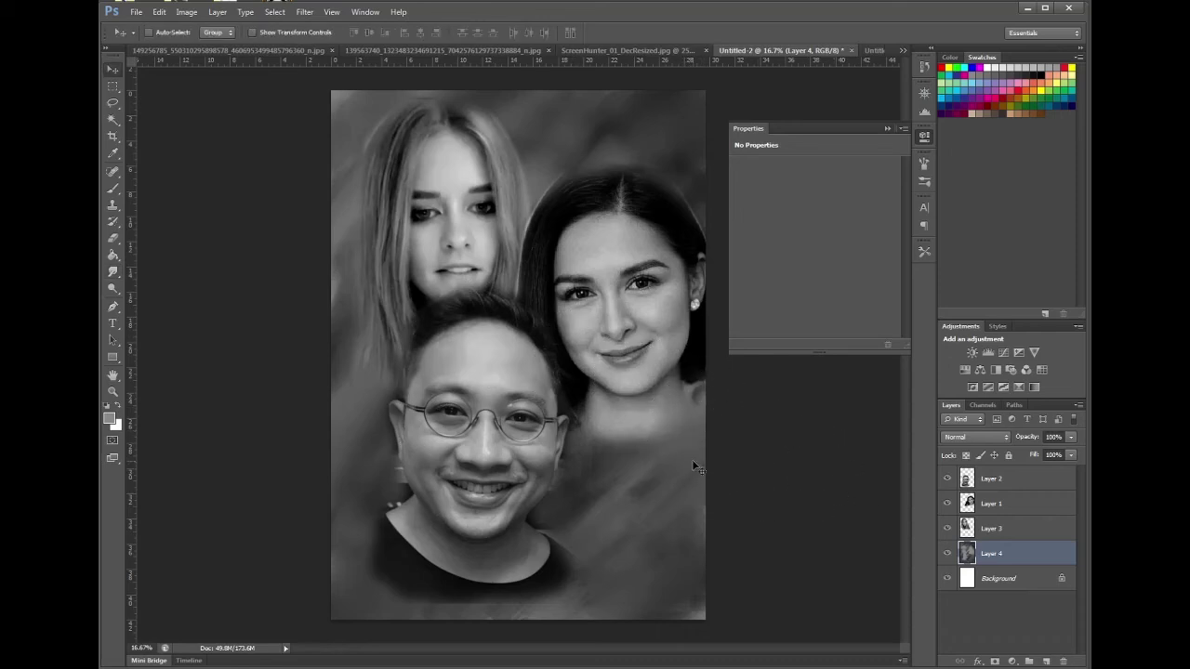
{"action": "left_click", "coordinate": [1004, 484]}
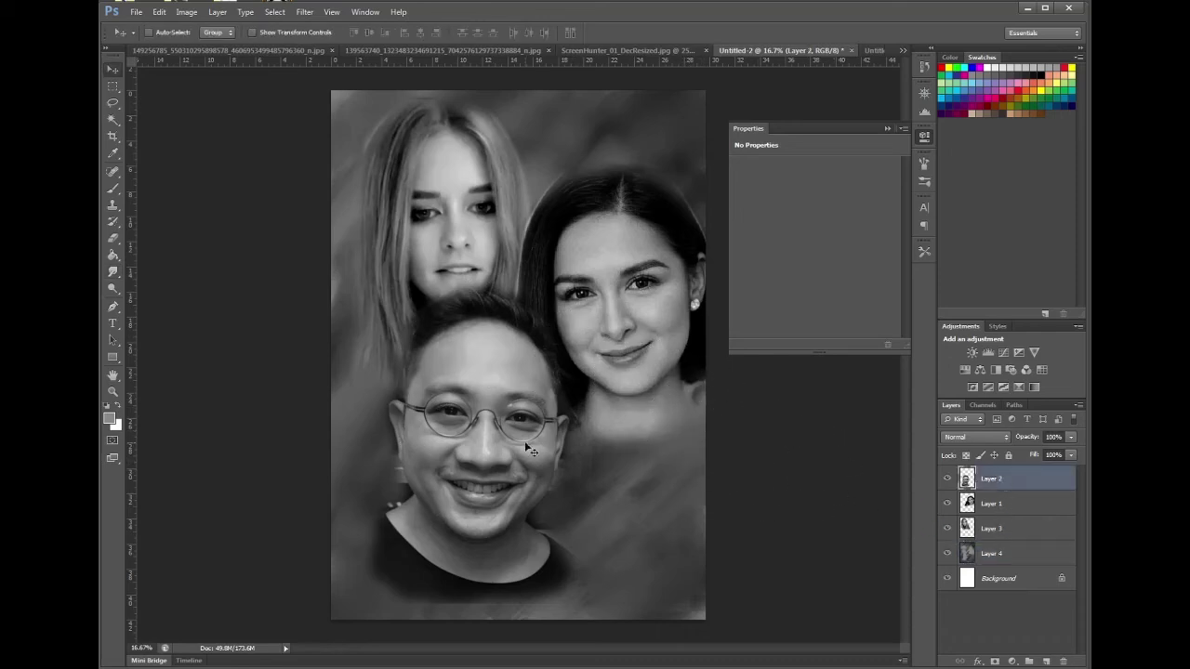
{"action": "mouse_move", "coordinate": [525, 441]}
{"action": "left_mouse_down"}
{"action": "mouse_move", "coordinate": [534, 446]}
{"action": "mouse_move", "coordinate": [523, 449]}
{"action": "left_mouse_up"}
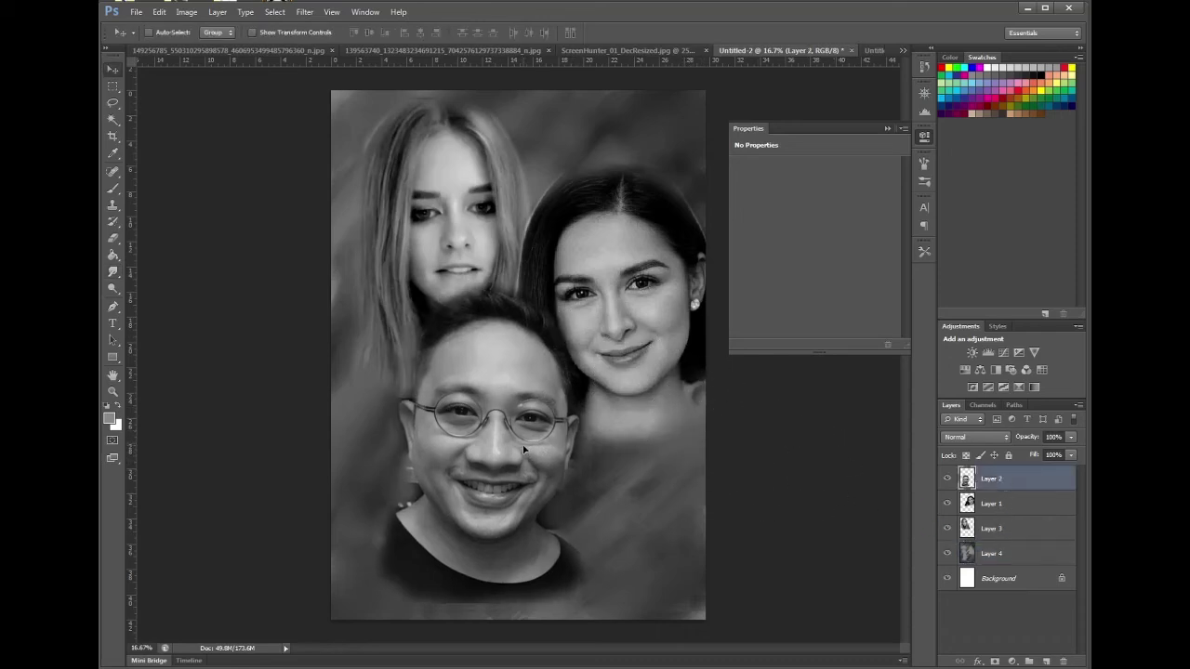
{"action": "left_click", "coordinate": [985, 526]}
{"action": "left_click_drag", "start_coordinate": [494, 259], "coordinate": [452, 254]}
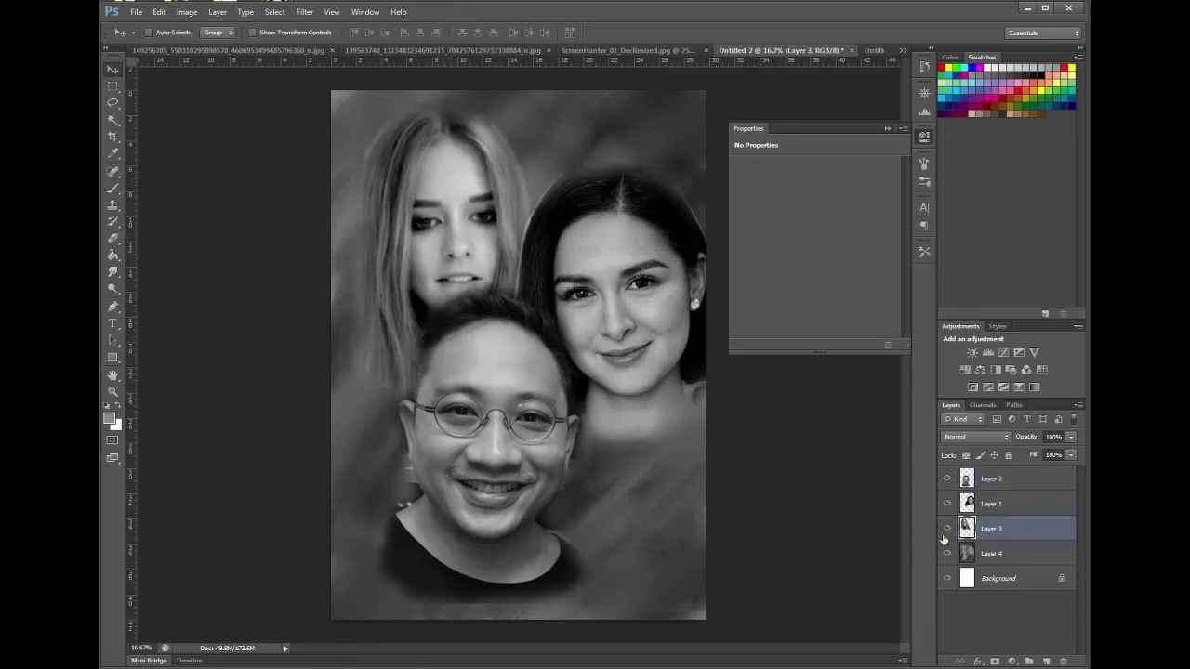
- Move the man's photo on Layer 2 slightly lower and nudge the dark-haired woman's photo on Layer 1 up and to the left
{"action": "left_click", "coordinate": [991, 484]}
{"action": "left_click_drag", "start_coordinate": [498, 464], "coordinate": [500, 476]}
{"action": "left_click", "coordinate": [994, 506]}
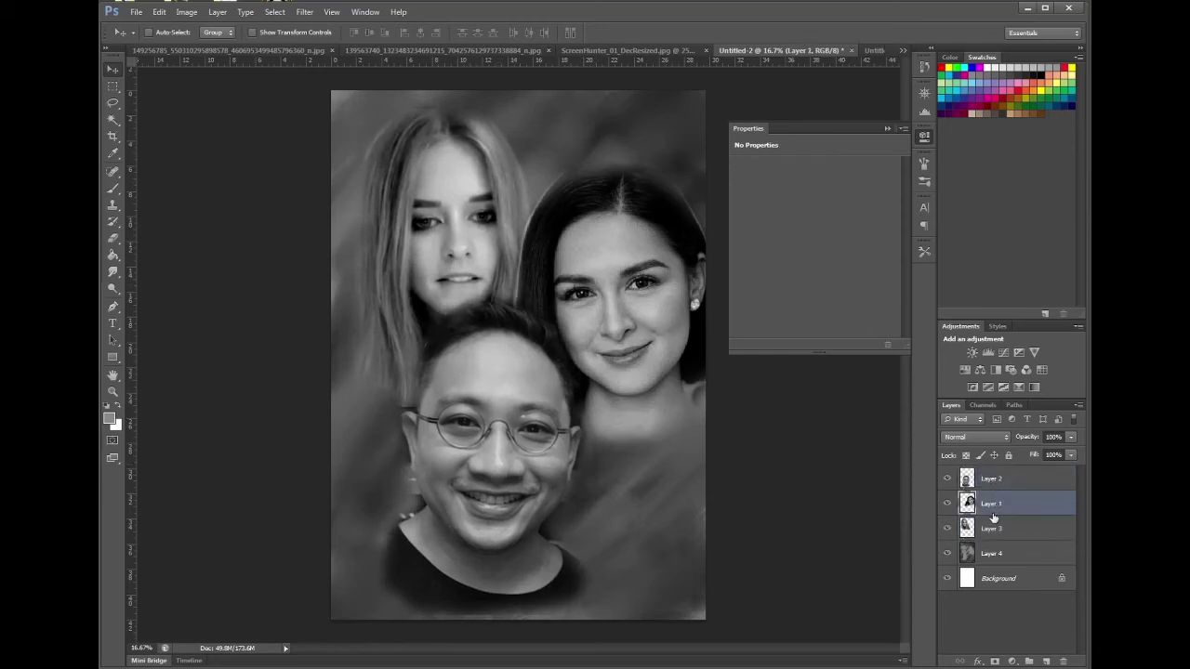
{"action": "left_click_drag", "start_coordinate": [579, 303], "coordinate": [576, 303]}
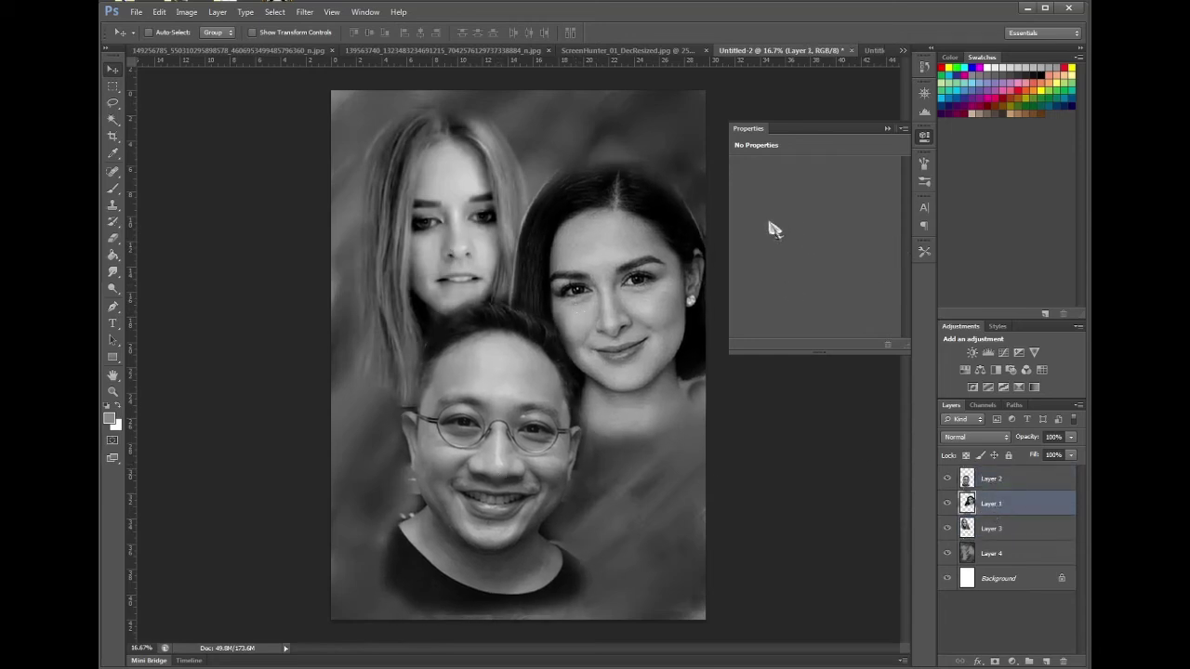
- Scale the dark-haired woman's photo on Layer 1 down slightly and reposition it between the other two faces
{"action": "left_click", "coordinate": [168, 11]}
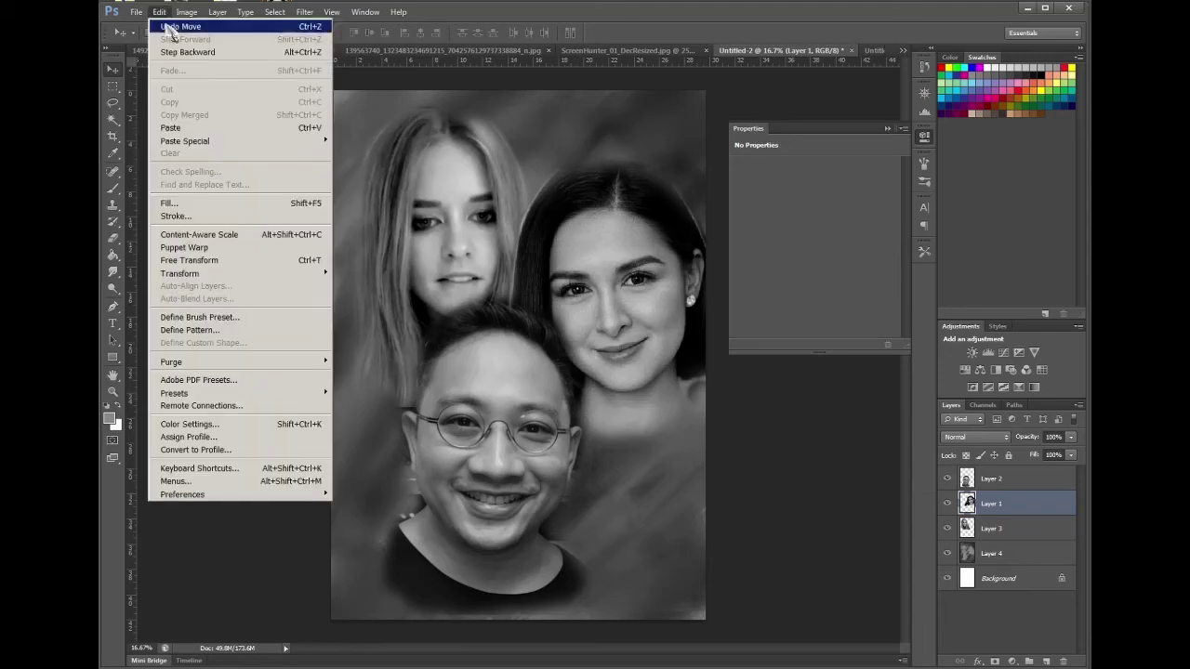
{"action": "mouse_move", "coordinate": [193, 273]}
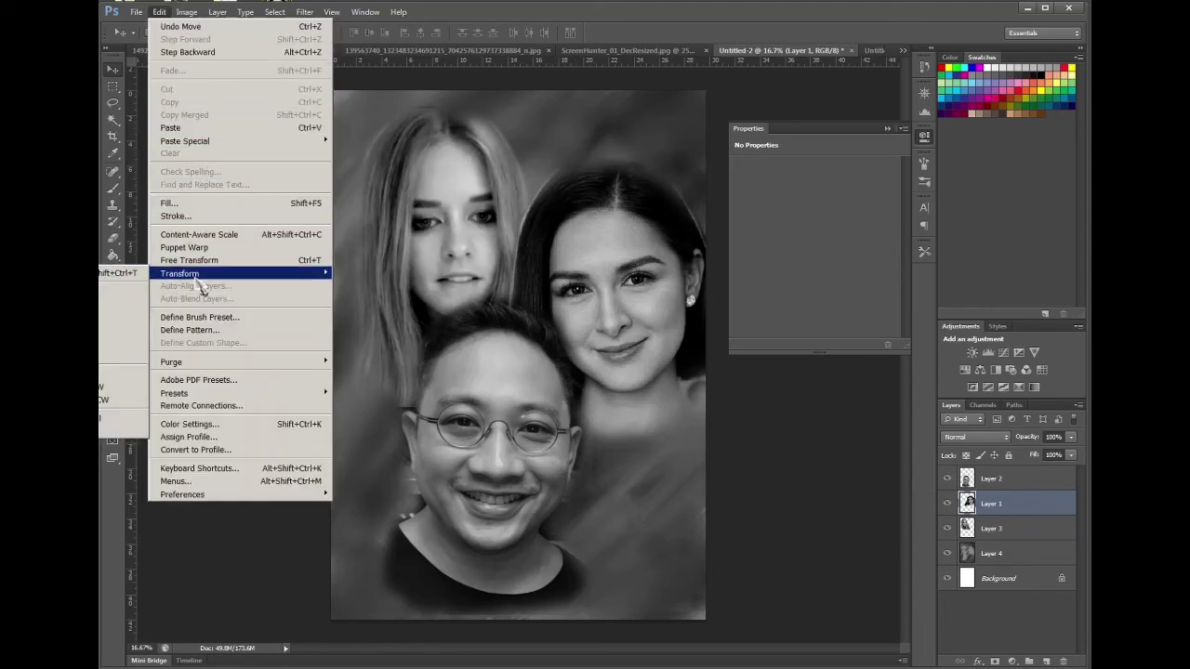
{"action": "left_click", "coordinate": [118, 293]}
{"action": "left_click_drag", "start_coordinate": [441, 147], "coordinate": [462, 158]}
{"action": "left_click_drag", "start_coordinate": [632, 277], "coordinate": [630, 271]}
{"action": "key", "text": "Return"}
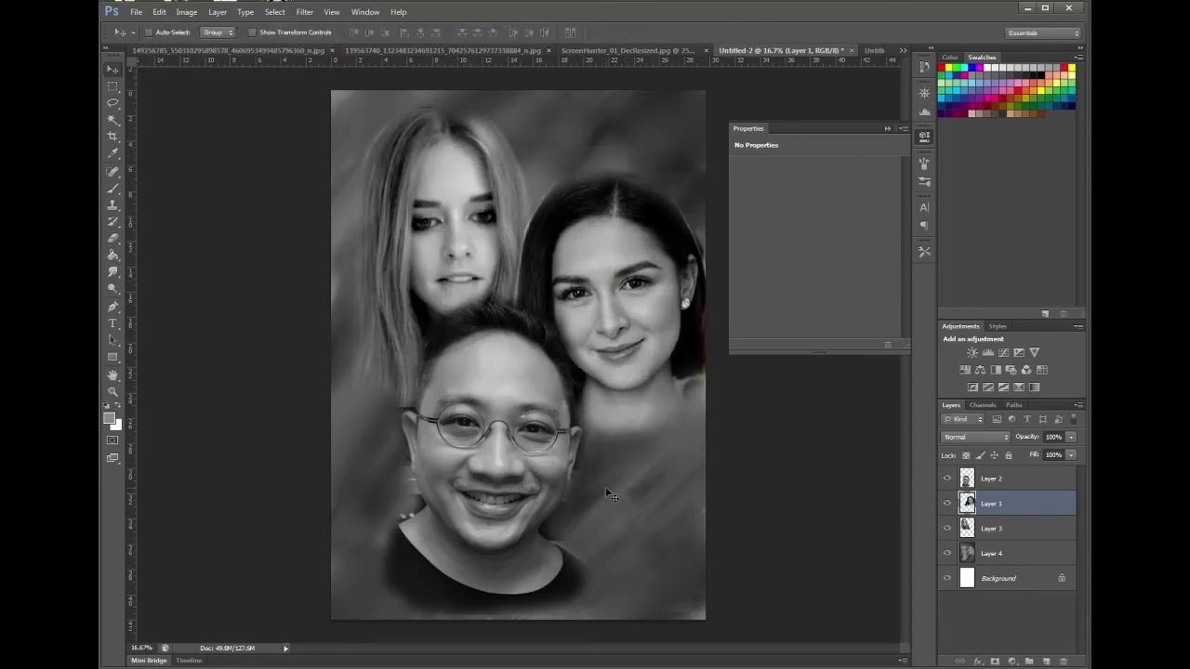
{"action": "left_click_drag", "start_coordinate": [633, 366], "coordinate": [638, 361]}
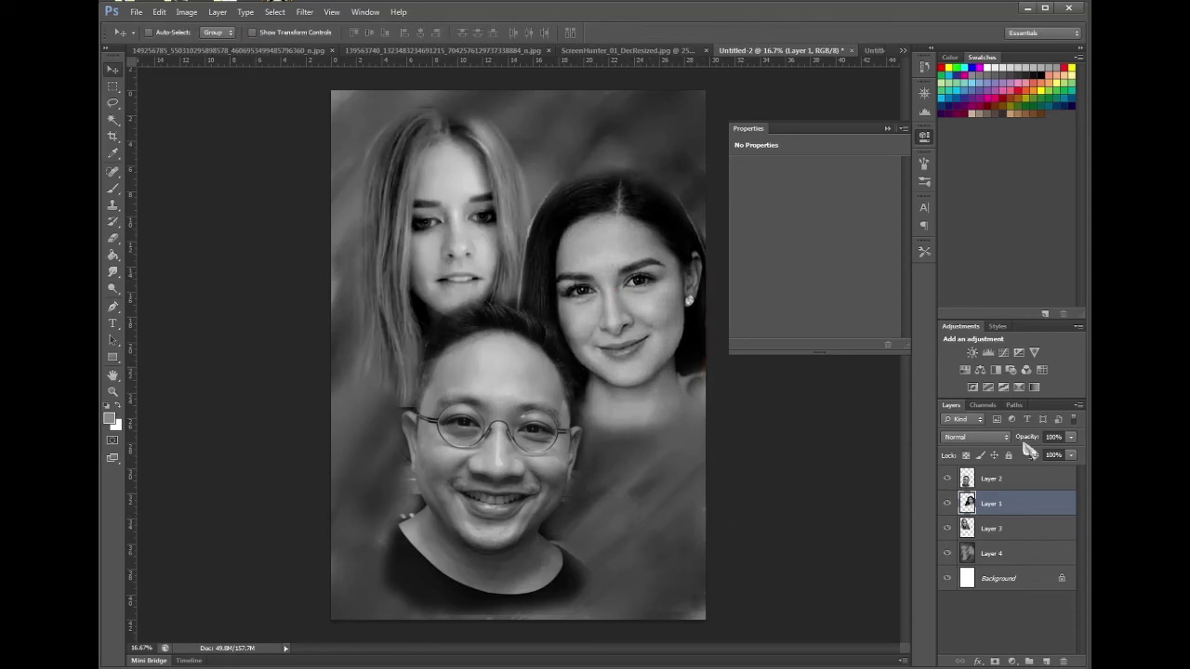
- Add a new layer above Layer 2 and set up a soft round brush at 1400 px for painting on it
{"action": "double_click", "coordinate": [1042, 475]}
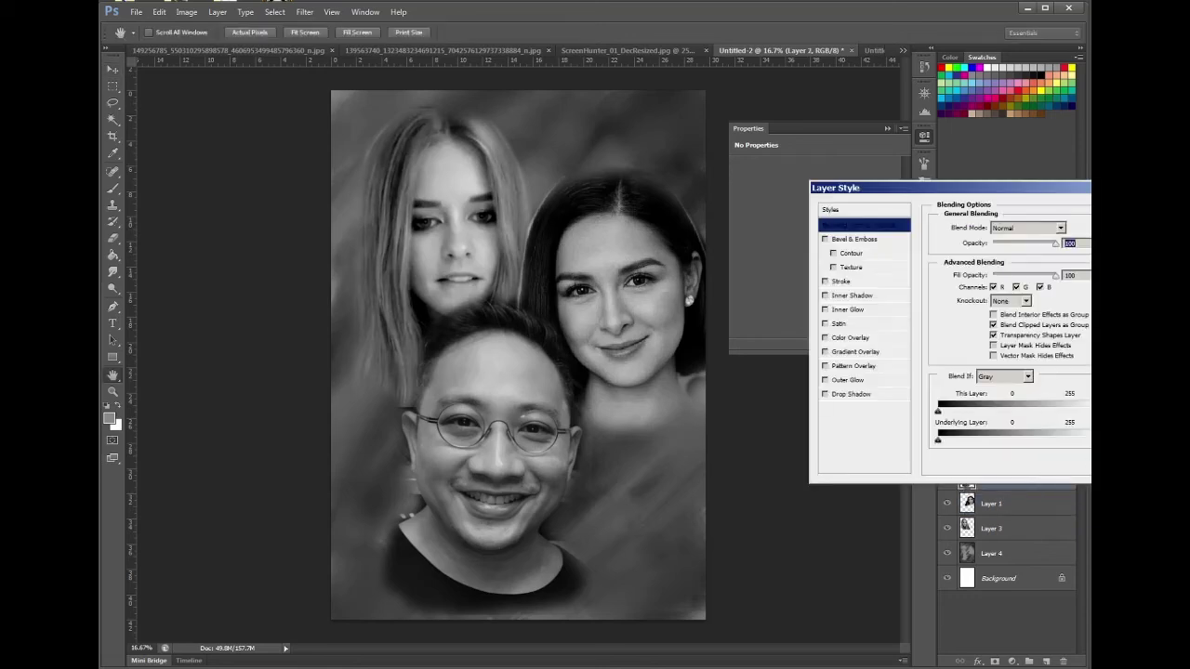
{"action": "key", "text": "Escape"}
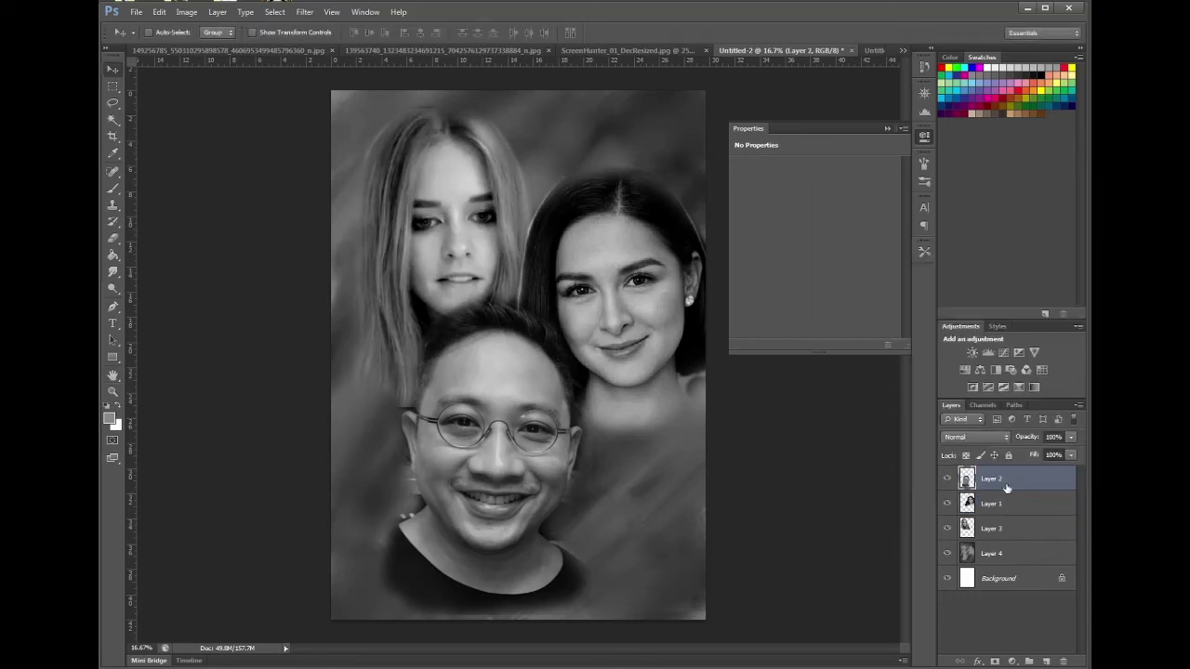
{"action": "left_click", "coordinate": [1046, 662]}
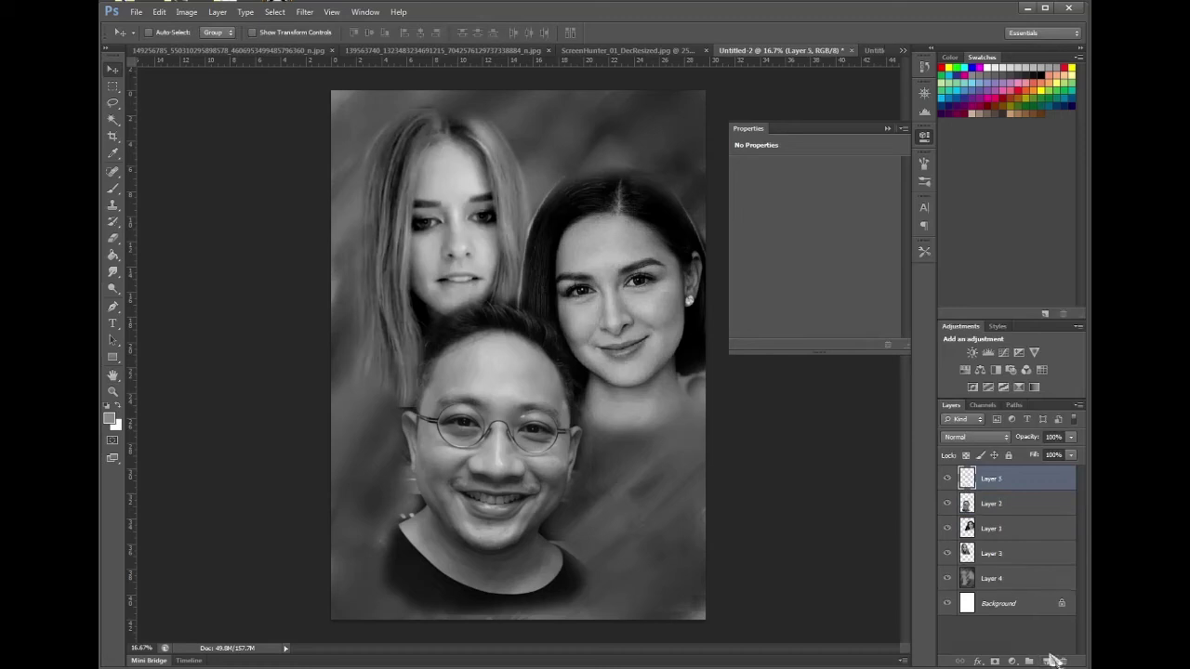
{"action": "left_click", "coordinate": [114, 190]}
{"action": "left_click", "coordinate": [164, 35]}
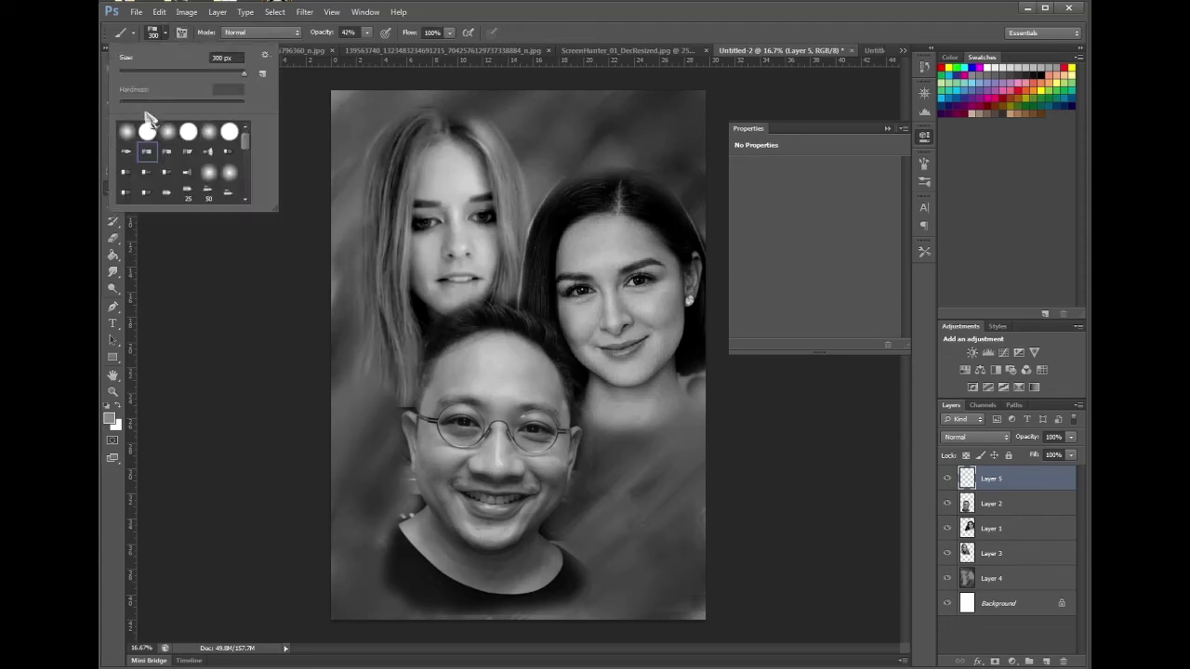
{"action": "left_click", "coordinate": [279, 250]}
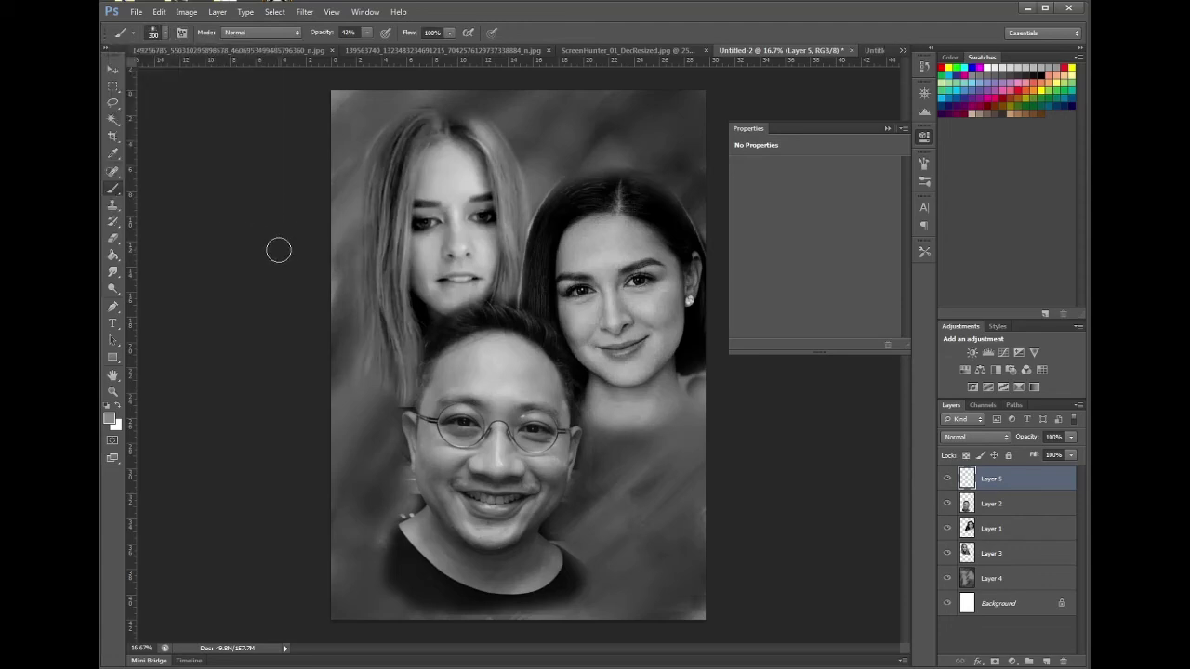
{"action": "key", "text": "bracketright"}
{"action": "key", "text": "bracketright"}
{"action": "key", "text": "bracketright"}
{"action": "key", "text": "bracketright"}
{"action": "key", "text": "bracketright"}
{"action": "key", "text": "bracketright"}
{"action": "key", "text": "bracketright"}
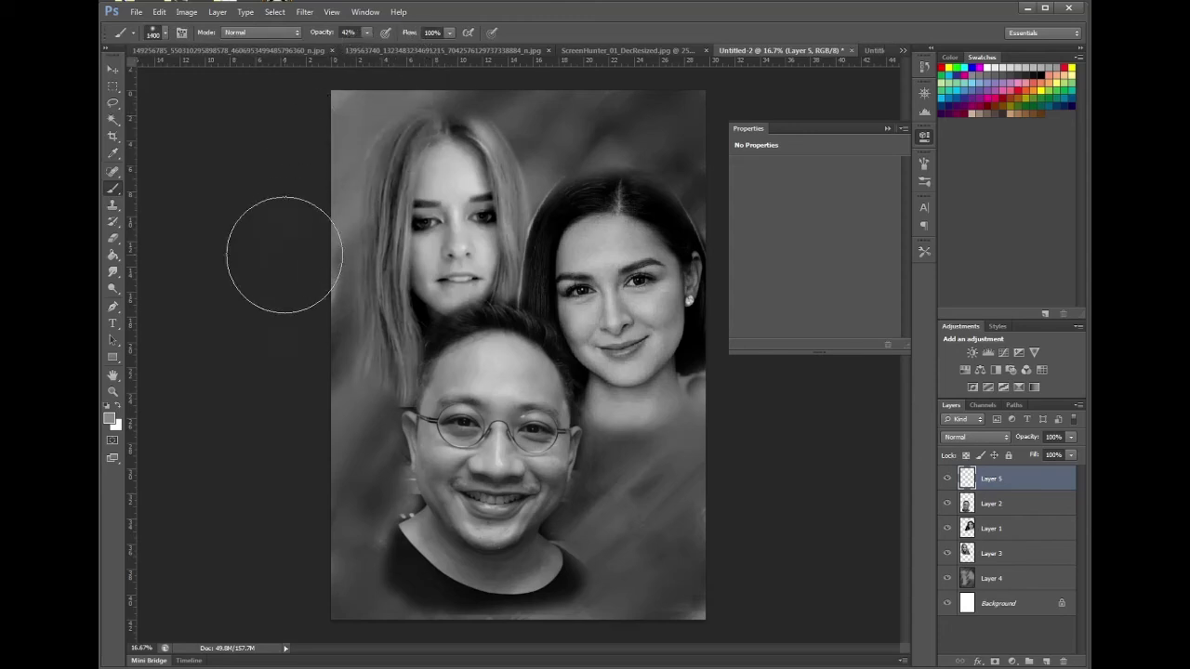
{"action": "left_click_drag", "start_coordinate": [752, 106], "coordinate": [491, 288]}
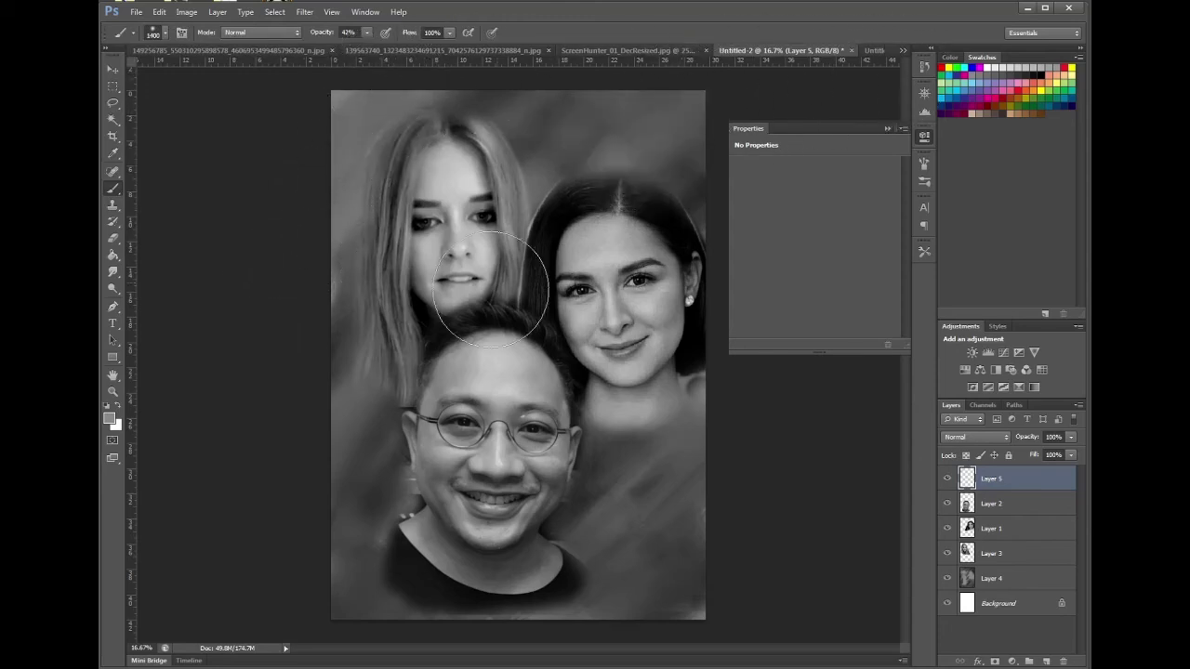
{"action": "key", "text": "ctrl+alt+z"}
{"action": "key", "text": "ctrl+alt+z"}
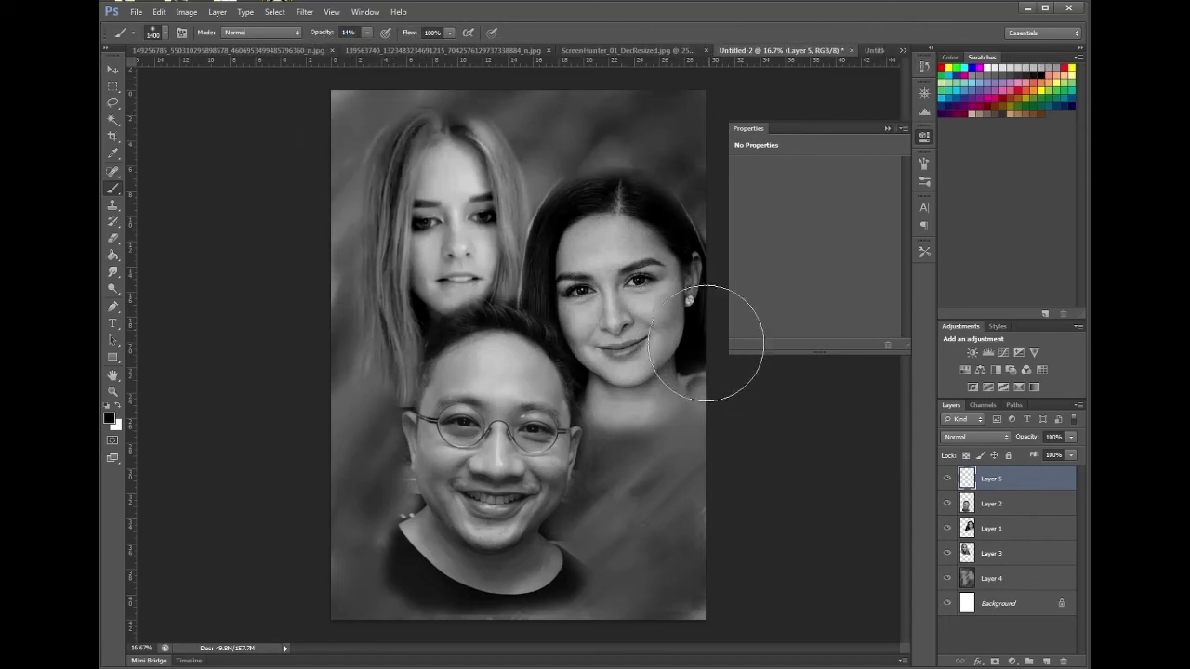
- Paint soft black shading at 14% opacity over the dark-haired woman's shoulder on the new top layer, and collapse the Properties panel
{"action": "left_click_drag", "start_coordinate": [723, 273], "coordinate": [672, 437]}
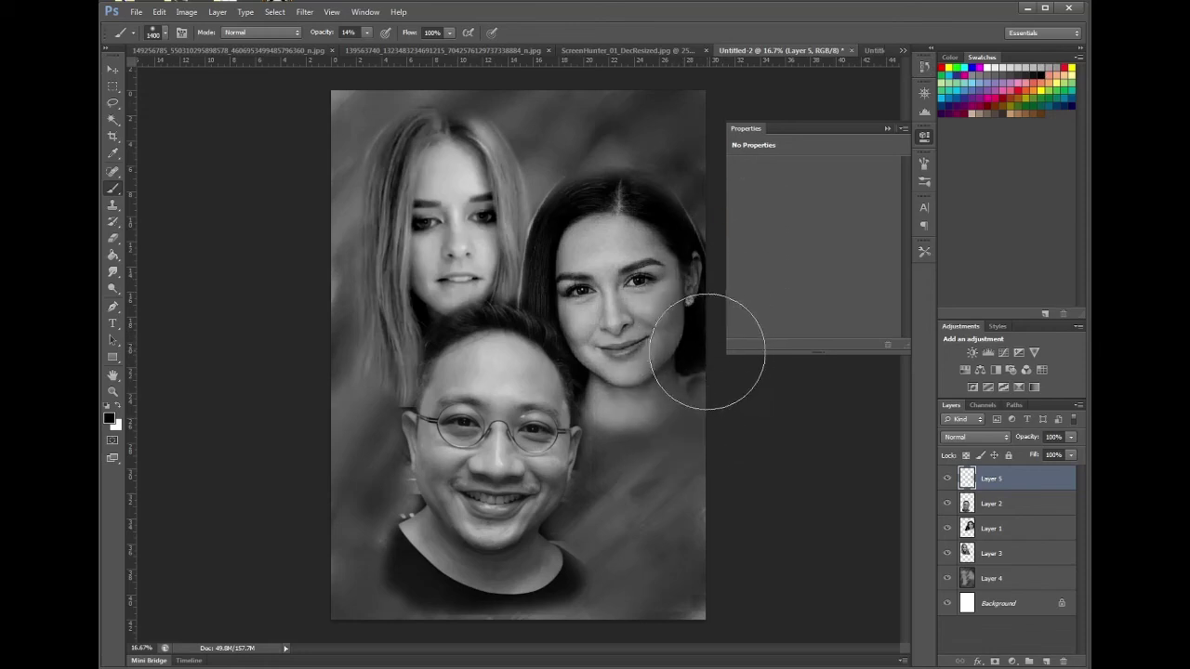
{"action": "mouse_move", "coordinate": [704, 345]}
{"action": "left_mouse_down"}
{"action": "mouse_move", "coordinate": [691, 431]}
{"action": "mouse_move", "coordinate": [651, 474]}
{"action": "mouse_move", "coordinate": [704, 398]}
{"action": "left_mouse_up"}
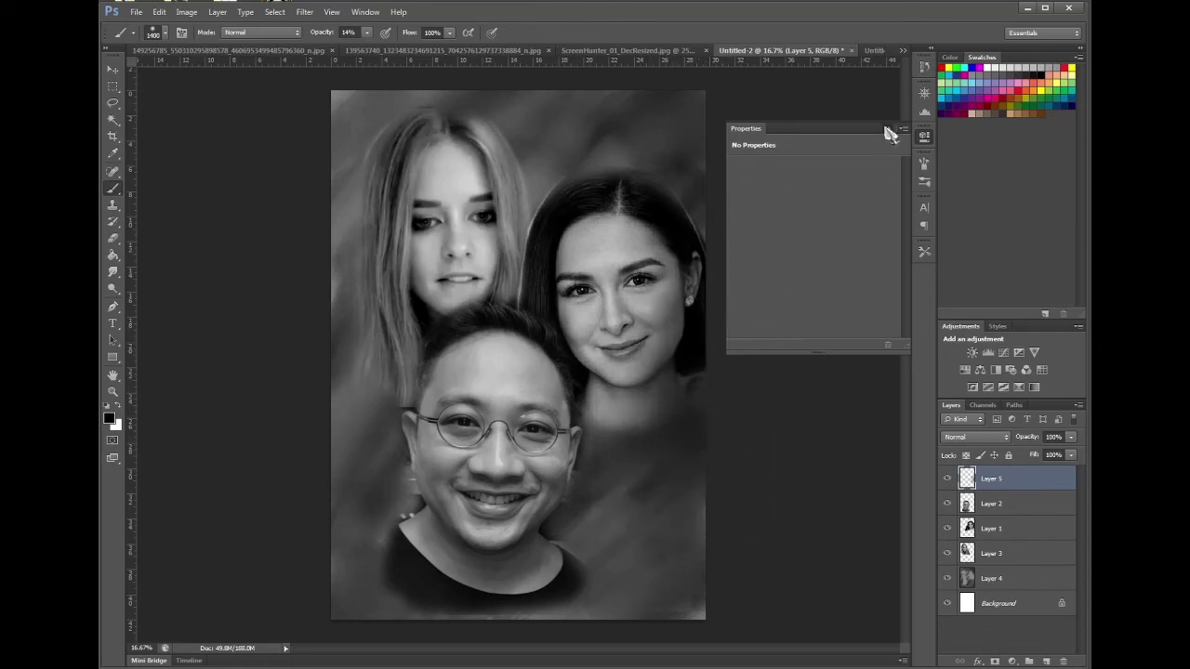
{"action": "left_click", "coordinate": [923, 135]}
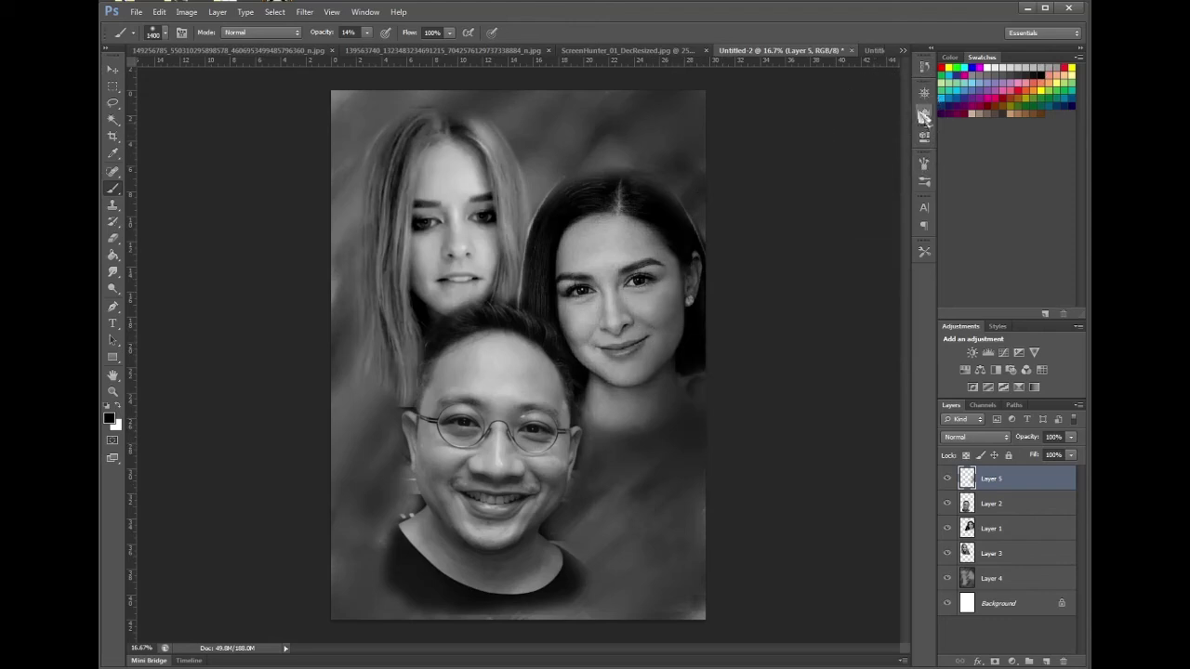
- Set Layer 5 to Multiply blending and paint soft black shading over the background around the three heads with the 1400 px brush
{"action": "left_click", "coordinate": [979, 432]}
{"action": "left_click", "coordinate": [979, 155]}
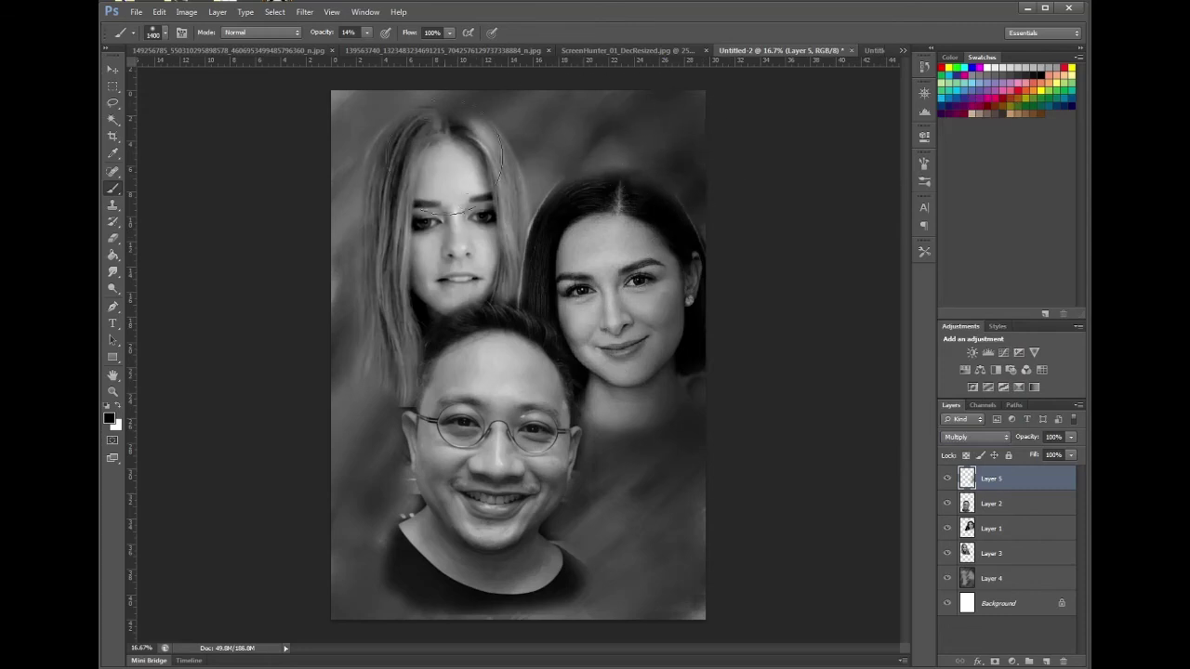
{"action": "mouse_move", "coordinate": [398, 305]}
{"action": "left_mouse_down"}
{"action": "mouse_move", "coordinate": [374, 256]}
{"action": "mouse_move", "coordinate": [407, 268]}
{"action": "mouse_move", "coordinate": [355, 153]}
{"action": "mouse_move", "coordinate": [367, 234]}
{"action": "mouse_move", "coordinate": [370, 165]}
{"action": "mouse_move", "coordinate": [353, 327]}
{"action": "mouse_move", "coordinate": [361, 379]}
{"action": "mouse_move", "coordinate": [345, 315]}
{"action": "mouse_move", "coordinate": [342, 499]}
{"action": "mouse_move", "coordinate": [336, 310]}
{"action": "mouse_move", "coordinate": [484, 98]}
{"action": "left_mouse_up"}
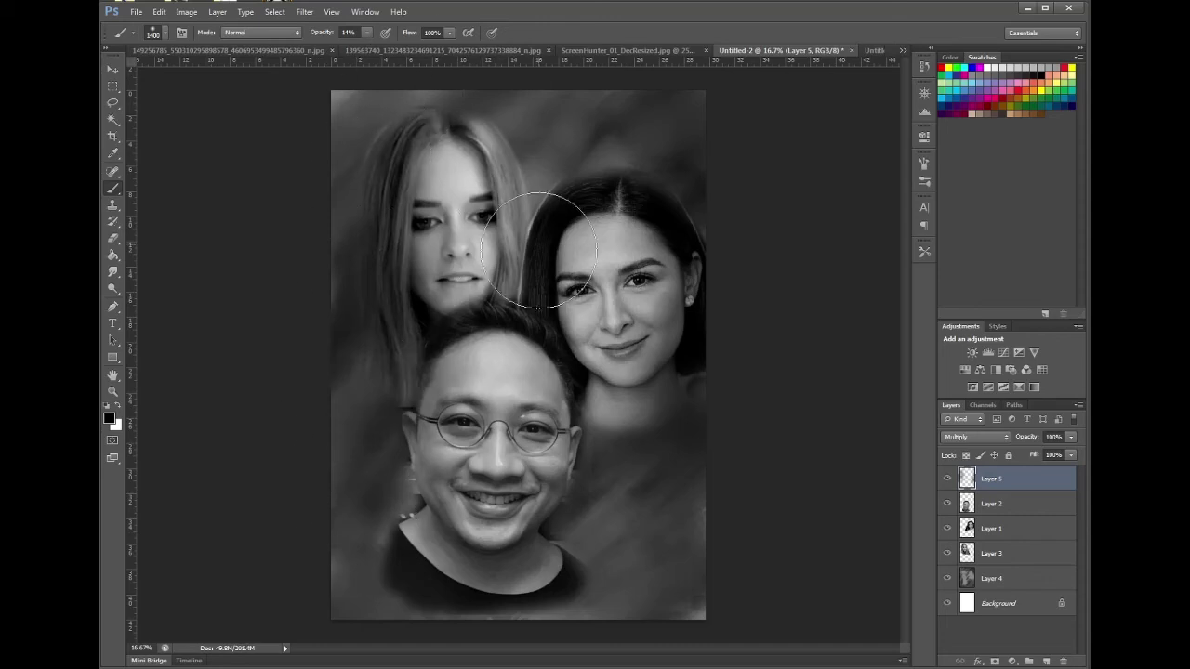
{"action": "left_click_drag", "start_coordinate": [596, 174], "coordinate": [675, 236]}
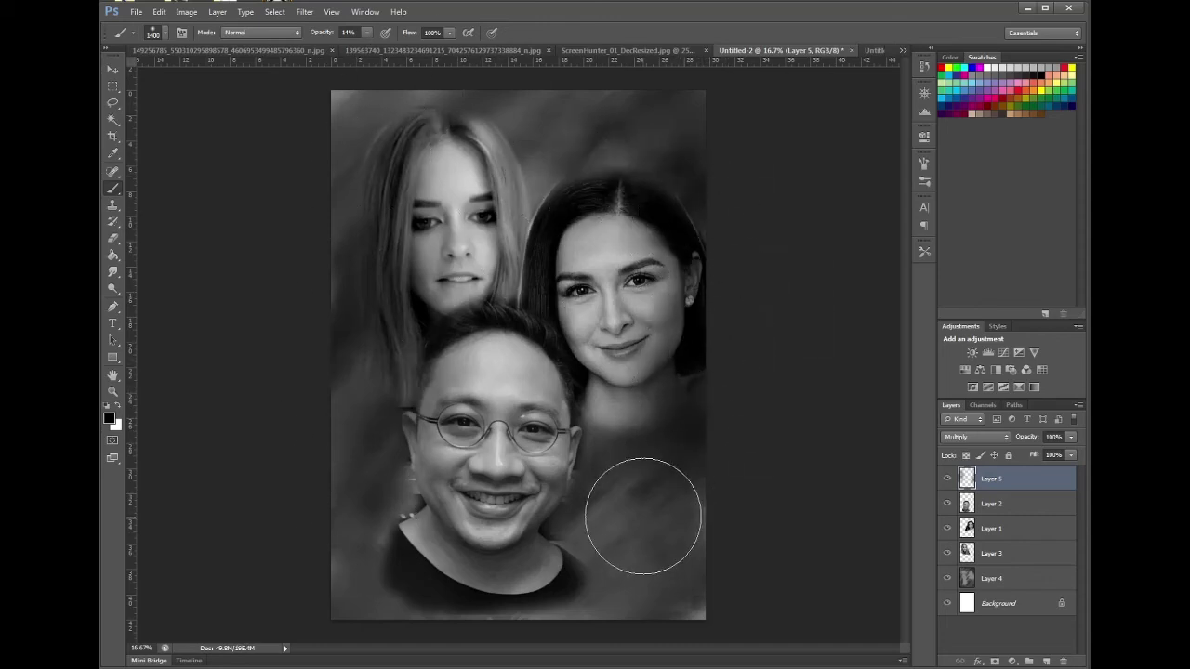
{"action": "mouse_move", "coordinate": [412, 570]}
{"action": "left_mouse_down"}
{"action": "mouse_move", "coordinate": [390, 550]}
{"action": "mouse_move", "coordinate": [410, 600]}
{"action": "mouse_move", "coordinate": [345, 527]}
{"action": "mouse_move", "coordinate": [428, 627]}
{"action": "mouse_move", "coordinate": [345, 516]}
{"action": "mouse_move", "coordinate": [441, 633]}
{"action": "mouse_move", "coordinate": [343, 530]}
{"action": "mouse_move", "coordinate": [390, 606]}
{"action": "mouse_move", "coordinate": [353, 516]}
{"action": "mouse_move", "coordinate": [345, 521]}
{"action": "mouse_move", "coordinate": [383, 586]}
{"action": "mouse_move", "coordinate": [355, 504]}
{"action": "mouse_move", "coordinate": [394, 548]}
{"action": "mouse_move", "coordinate": [354, 450]}
{"action": "mouse_move", "coordinate": [432, 588]}
{"action": "mouse_move", "coordinate": [394, 499]}
{"action": "mouse_move", "coordinate": [461, 600]}
{"action": "mouse_move", "coordinate": [427, 548]}
{"action": "mouse_move", "coordinate": [476, 609]}
{"action": "mouse_move", "coordinate": [450, 571]}
{"action": "mouse_move", "coordinate": [489, 605]}
{"action": "mouse_move", "coordinate": [545, 608]}
{"action": "mouse_move", "coordinate": [497, 588]}
{"action": "mouse_move", "coordinate": [366, 457]}
{"action": "mouse_move", "coordinate": [342, 377]}
{"action": "mouse_move", "coordinate": [358, 368]}
{"action": "mouse_move", "coordinate": [368, 299]}
{"action": "mouse_move", "coordinate": [381, 357]}
{"action": "mouse_move", "coordinate": [356, 307]}
{"action": "mouse_move", "coordinate": [373, 117]}
{"action": "mouse_move", "coordinate": [359, 315]}
{"action": "left_mouse_up"}
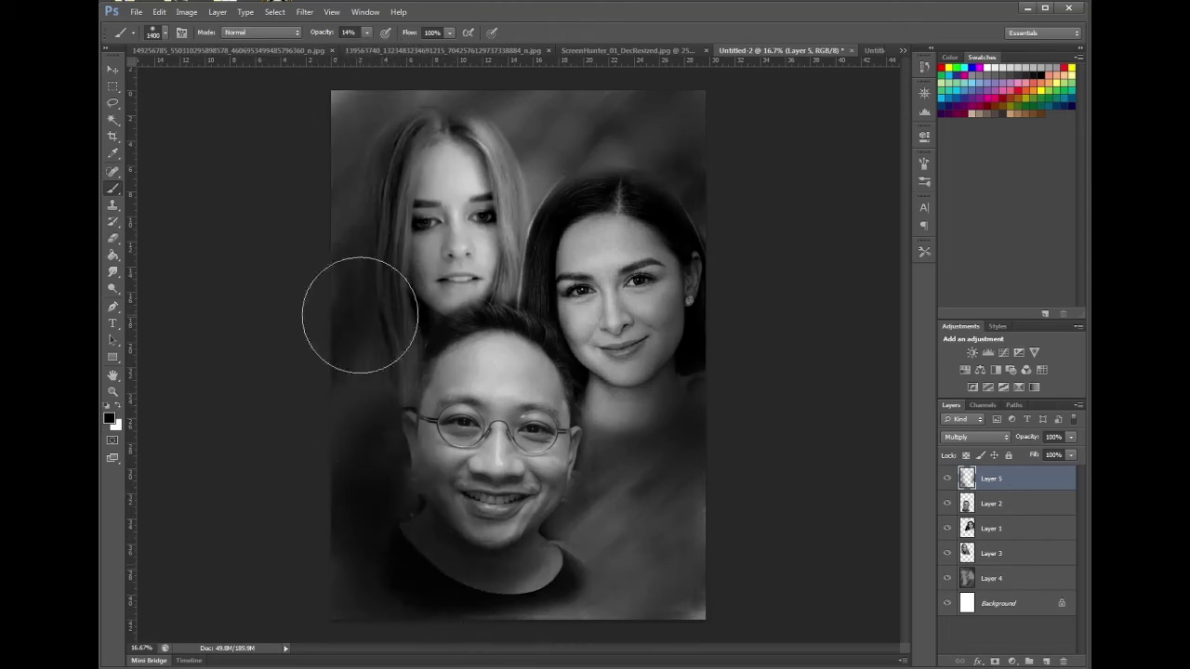
{"action": "mouse_move", "coordinate": [700, 369]}
{"action": "left_mouse_down"}
{"action": "mouse_move", "coordinate": [629, 496]}
{"action": "mouse_move", "coordinate": [693, 413]}
{"action": "mouse_move", "coordinate": [726, 341]}
{"action": "mouse_move", "coordinate": [711, 170]}
{"action": "mouse_move", "coordinate": [571, 115]}
{"action": "mouse_move", "coordinate": [722, 207]}
{"action": "left_mouse_up"}
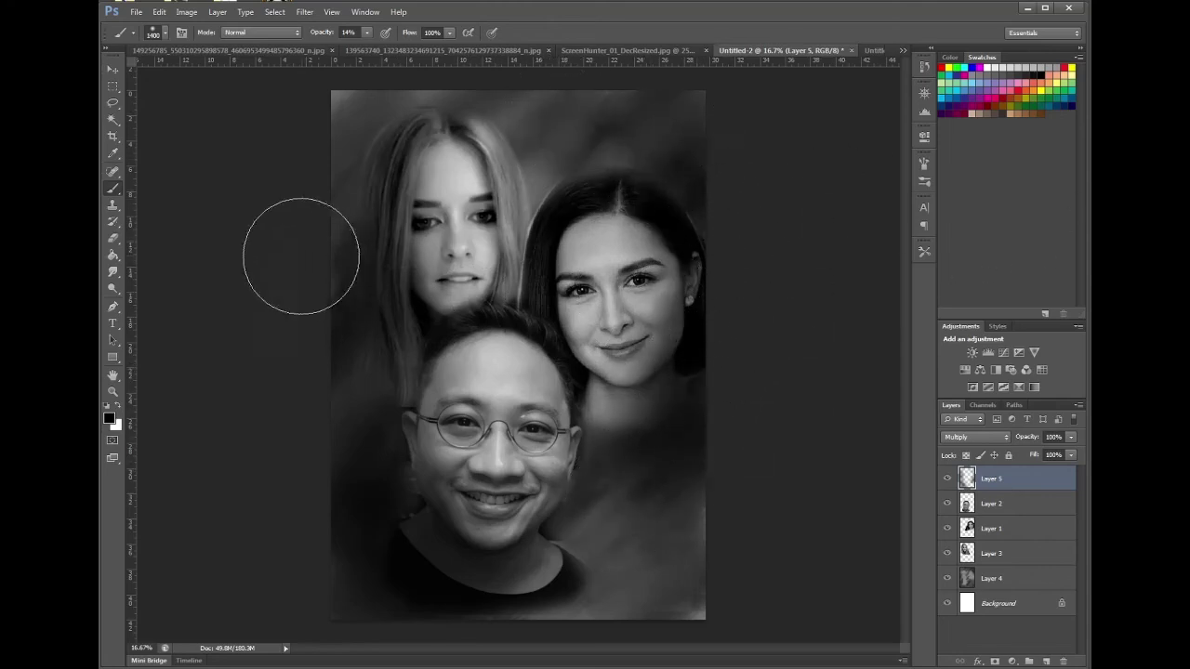
- Lighten the shading over the three faces on Layer 5 with a 2300 px eraser at 26% opacity
{"action": "left_click", "coordinate": [115, 238]}
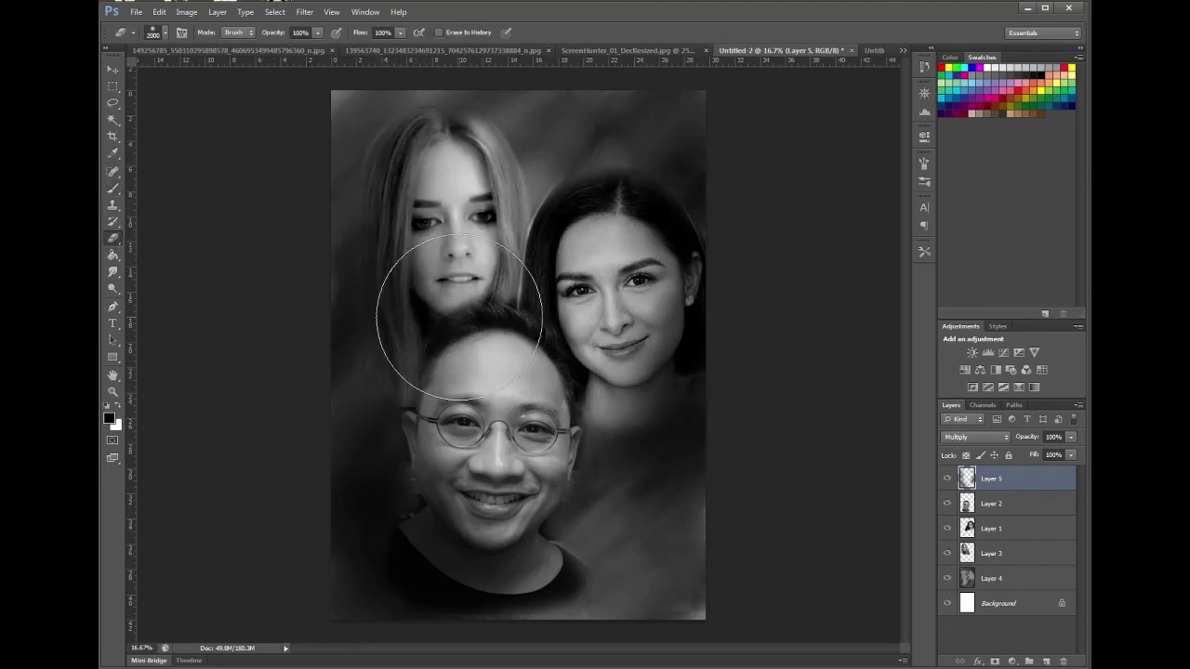
{"action": "key", "text": "bracketright"}
{"action": "key", "text": "bracketright"}
{"action": "key", "text": "bracketright"}
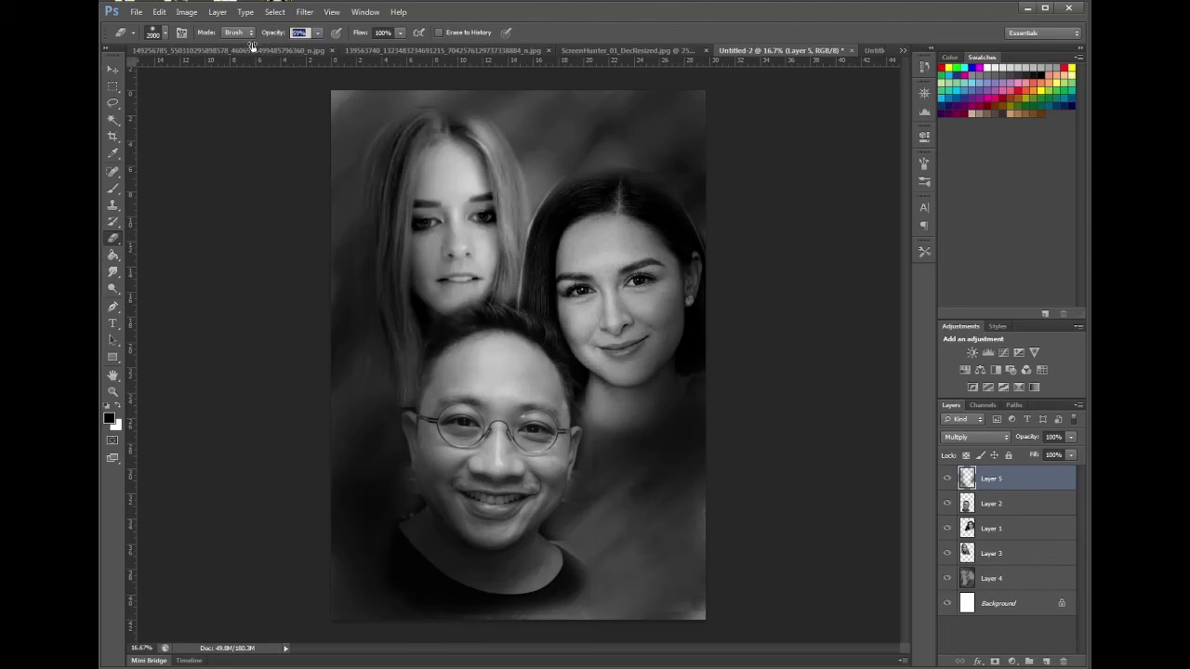
{"action": "key", "text": "bracketright"}
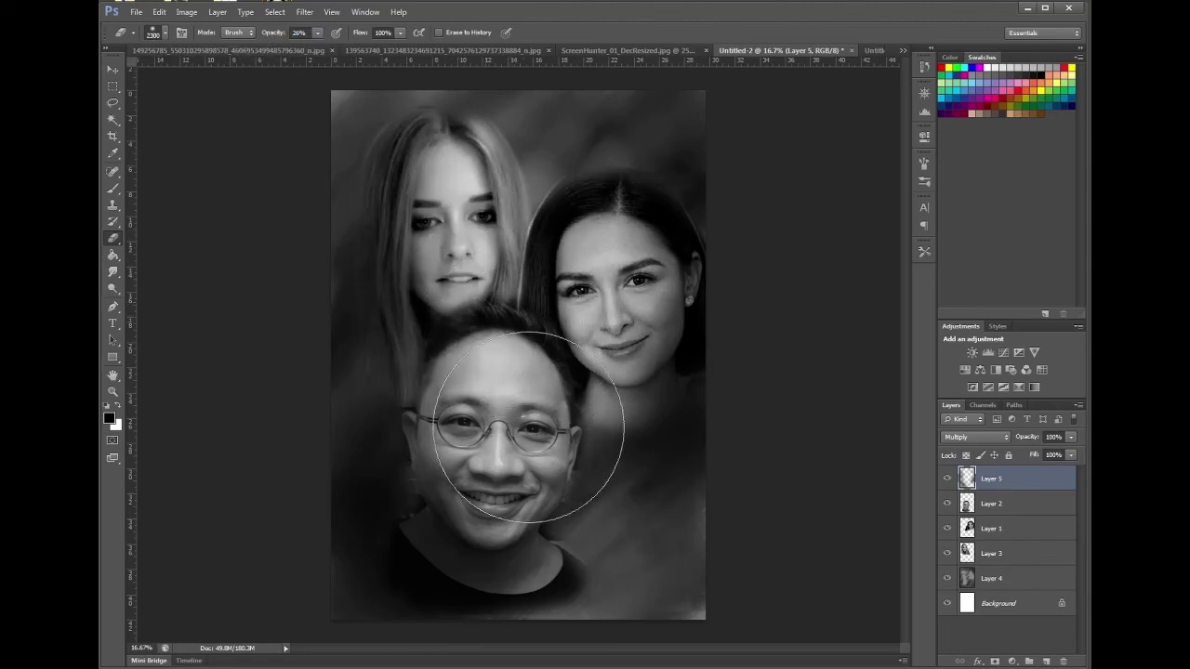
{"action": "mouse_move", "coordinate": [536, 441]}
{"action": "left_mouse_down"}
{"action": "mouse_move", "coordinate": [486, 472]}
{"action": "mouse_move", "coordinate": [585, 400]}
{"action": "mouse_move", "coordinate": [544, 420]}
{"action": "mouse_move", "coordinate": [569, 419]}
{"action": "mouse_move", "coordinate": [571, 409]}
{"action": "mouse_move", "coordinate": [559, 428]}
{"action": "mouse_move", "coordinate": [573, 346]}
{"action": "mouse_move", "coordinate": [473, 309]}
{"action": "mouse_move", "coordinate": [457, 328]}
{"action": "mouse_move", "coordinate": [450, 240]}
{"action": "mouse_move", "coordinate": [488, 217]}
{"action": "mouse_move", "coordinate": [547, 229]}
{"action": "mouse_move", "coordinate": [561, 192]}
{"action": "mouse_move", "coordinate": [514, 177]}
{"action": "mouse_move", "coordinate": [437, 196]}
{"action": "mouse_move", "coordinate": [434, 302]}
{"action": "mouse_move", "coordinate": [513, 405]}
{"action": "mouse_move", "coordinate": [570, 332]}
{"action": "mouse_move", "coordinate": [513, 445]}
{"action": "mouse_move", "coordinate": [616, 314]}
{"action": "mouse_move", "coordinate": [575, 317]}
{"action": "mouse_move", "coordinate": [526, 379]}
{"action": "left_mouse_up"}
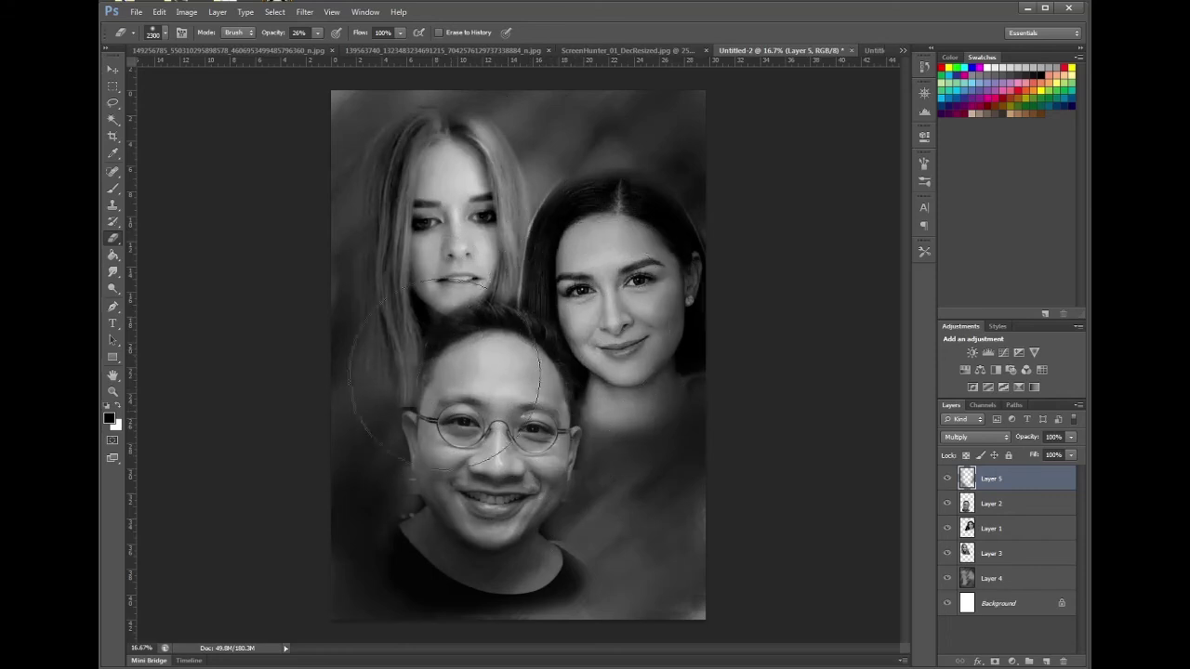
{"action": "mouse_move", "coordinate": [445, 375]}
{"action": "left_mouse_down"}
{"action": "mouse_move", "coordinate": [494, 493]}
{"action": "mouse_move", "coordinate": [562, 387]}
{"action": "mouse_move", "coordinate": [541, 427]}
{"action": "mouse_move", "coordinate": [552, 219]}
{"action": "mouse_move", "coordinate": [533, 284]}
{"action": "mouse_move", "coordinate": [572, 323]}
{"action": "left_mouse_up"}
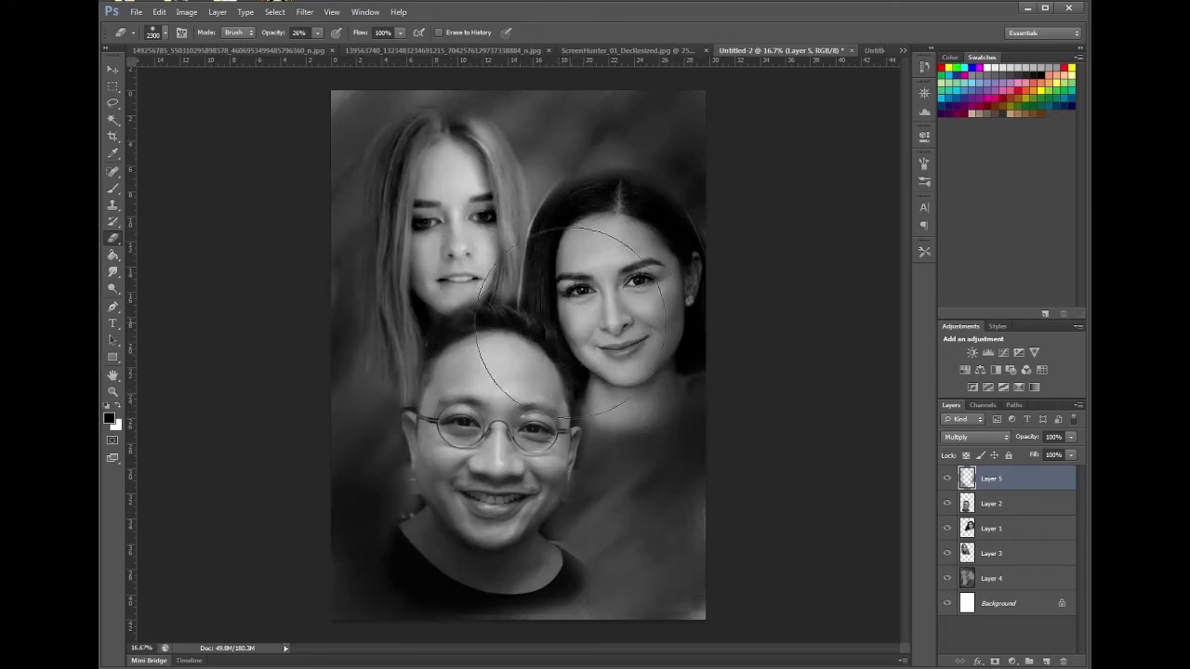
- Darken the dark-haired woman's outer hair and ear on Layer 5 with a soft brush of about 600 px at 14% opacity
{"action": "left_click", "coordinate": [1020, 526]}
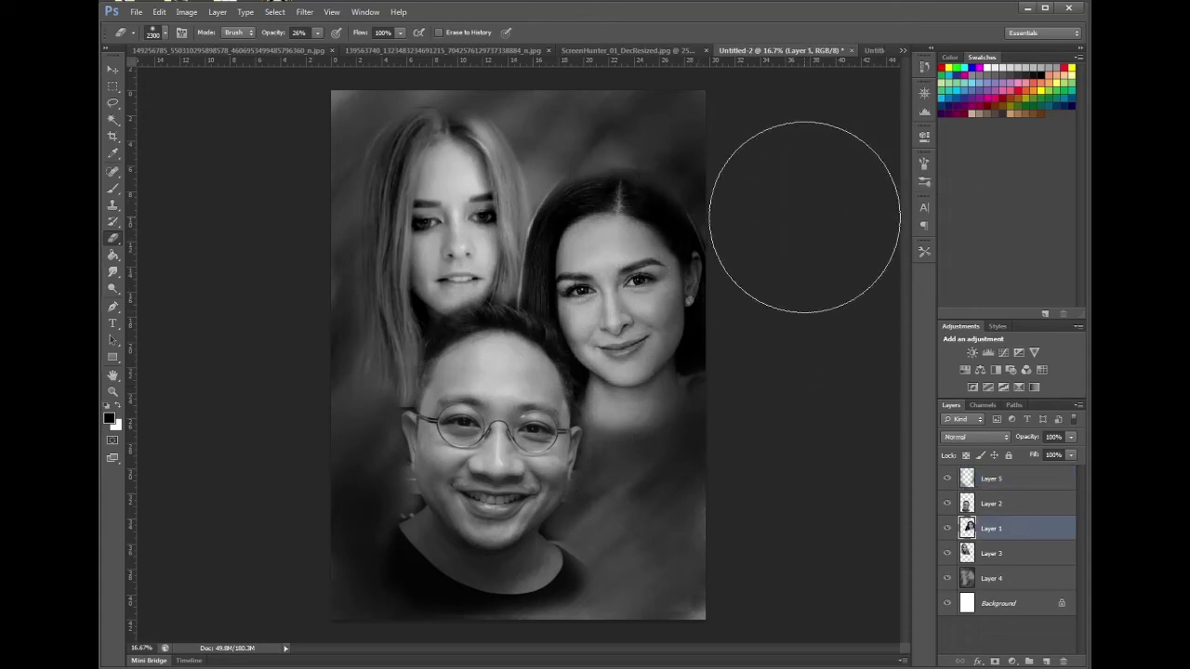
{"action": "left_click", "coordinate": [1000, 479]}
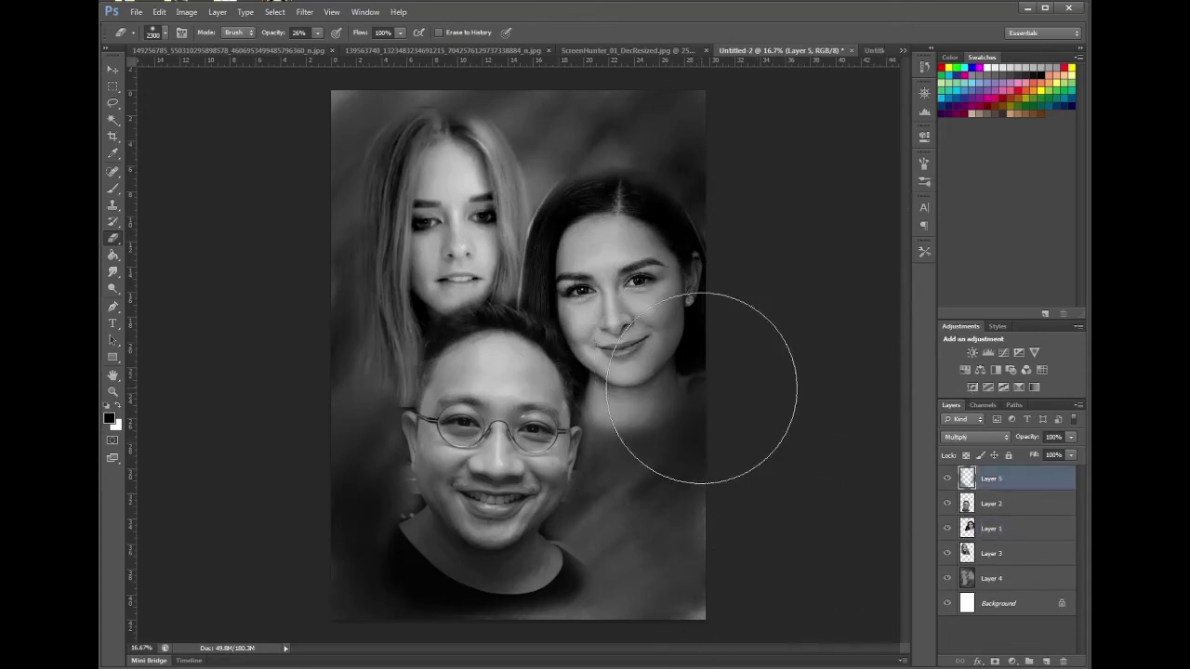
{"action": "left_click", "coordinate": [112, 189]}
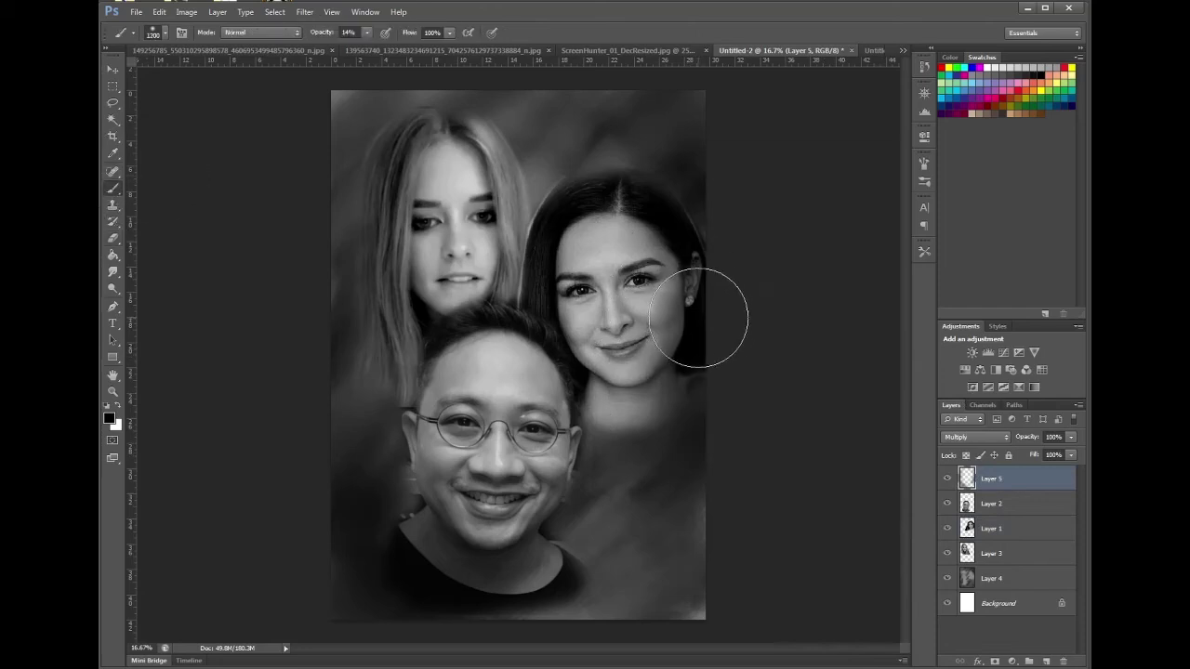
{"action": "key", "text": "bracketleft"}
{"action": "key", "text": "bracketleft"}
{"action": "key", "text": "bracketleft"}
{"action": "key", "text": "bracketleft"}
{"action": "key", "text": "bracketleft"}
{"action": "key", "text": "bracketleft"}
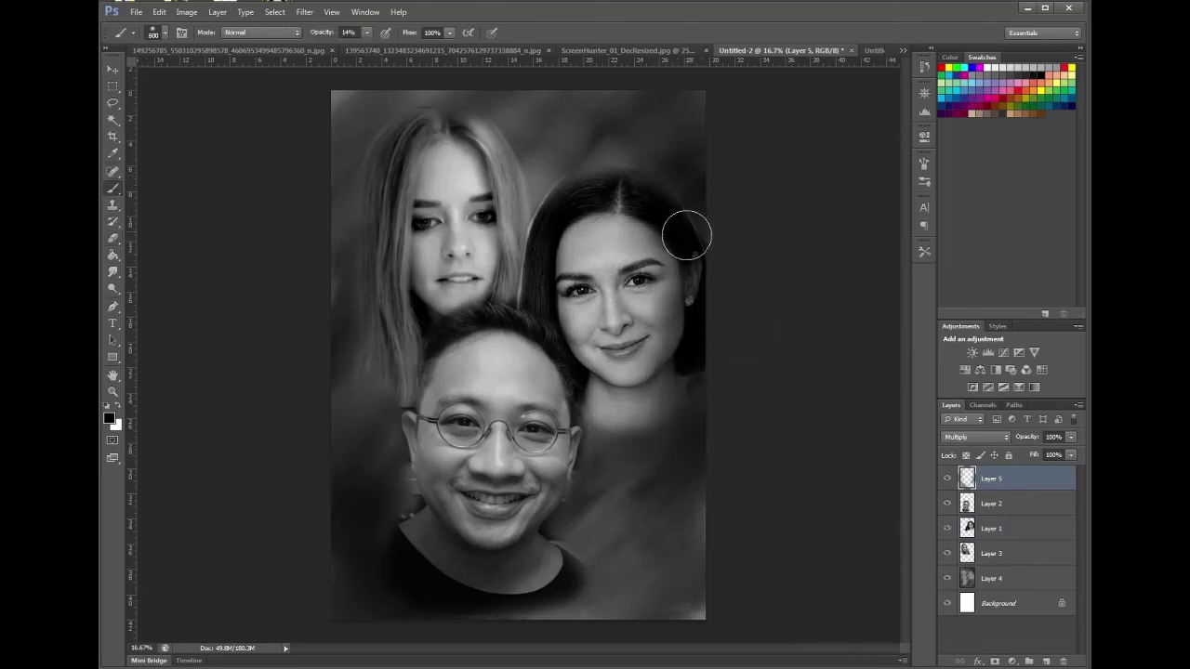
{"action": "mouse_move", "coordinate": [686, 236]}
{"action": "left_mouse_down"}
{"action": "mouse_move", "coordinate": [700, 296]}
{"action": "mouse_move", "coordinate": [678, 224]}
{"action": "mouse_move", "coordinate": [698, 270]}
{"action": "mouse_move", "coordinate": [653, 208]}
{"action": "mouse_move", "coordinate": [690, 217]}
{"action": "mouse_move", "coordinate": [703, 245]}
{"action": "mouse_move", "coordinate": [683, 401]}
{"action": "mouse_move", "coordinate": [666, 370]}
{"action": "mouse_move", "coordinate": [675, 381]}
{"action": "mouse_move", "coordinate": [684, 365]}
{"action": "mouse_move", "coordinate": [602, 403]}
{"action": "mouse_move", "coordinate": [679, 361]}
{"action": "mouse_move", "coordinate": [702, 290]}
{"action": "mouse_move", "coordinate": [696, 321]}
{"action": "mouse_move", "coordinate": [698, 261]}
{"action": "mouse_move", "coordinate": [675, 383]}
{"action": "left_mouse_up"}
{"action": "key", "text": "bracketleft"}
{"action": "key", "text": "bracketleft"}
{"action": "key", "text": "bracketleft"}
{"action": "key", "text": "bracketright"}
{"action": "key", "text": "bracketright"}
{"action": "key", "text": "bracketright"}
{"action": "key", "text": "bracketright"}
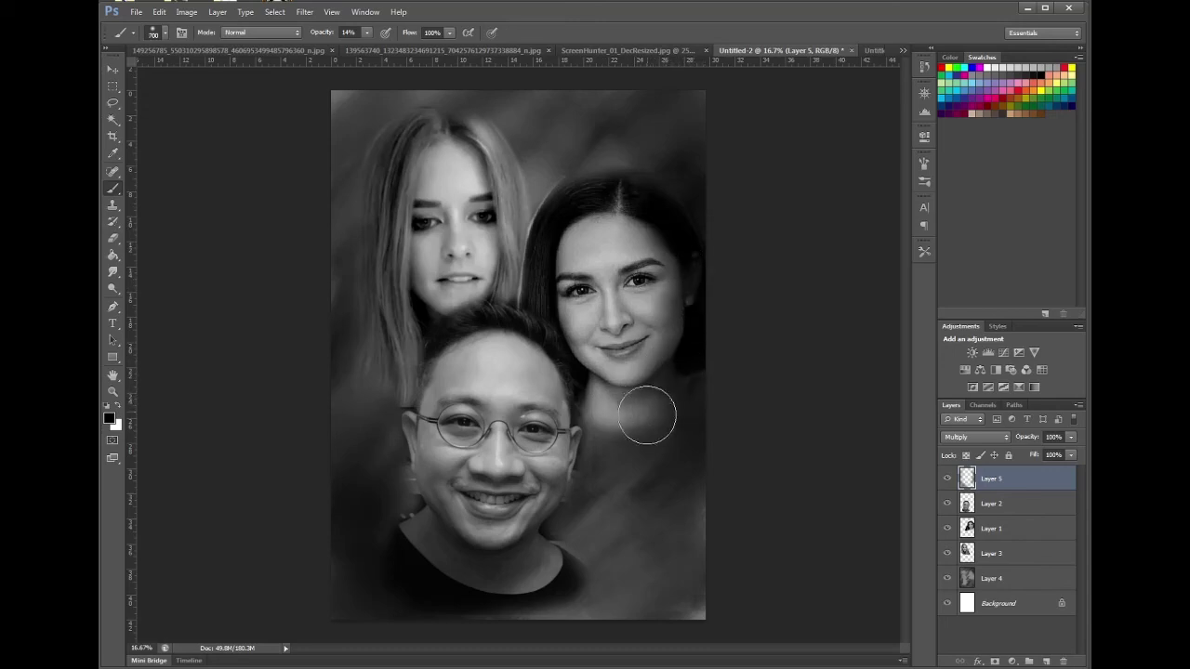
- Shade the dark-haired woman's neck with a 400 px brush, undo the last stroke, and make Layer 4 the active layer
{"action": "key", "text": "bracketleft"}
{"action": "key", "text": "bracketleft"}
{"action": "key", "text": "bracketleft"}
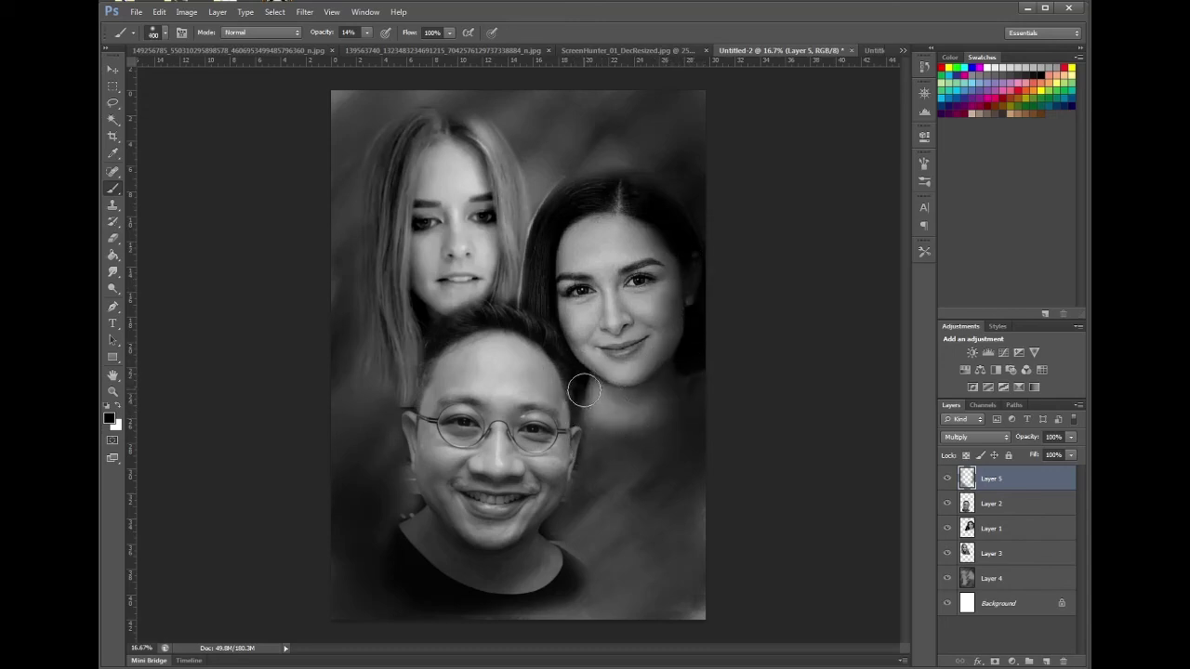
{"action": "mouse_move", "coordinate": [585, 381]}
{"action": "left_mouse_down"}
{"action": "mouse_move", "coordinate": [609, 446]}
{"action": "mouse_move", "coordinate": [696, 403]}
{"action": "mouse_move", "coordinate": [697, 391]}
{"action": "mouse_move", "coordinate": [645, 409]}
{"action": "mouse_move", "coordinate": [666, 420]}
{"action": "left_mouse_up"}
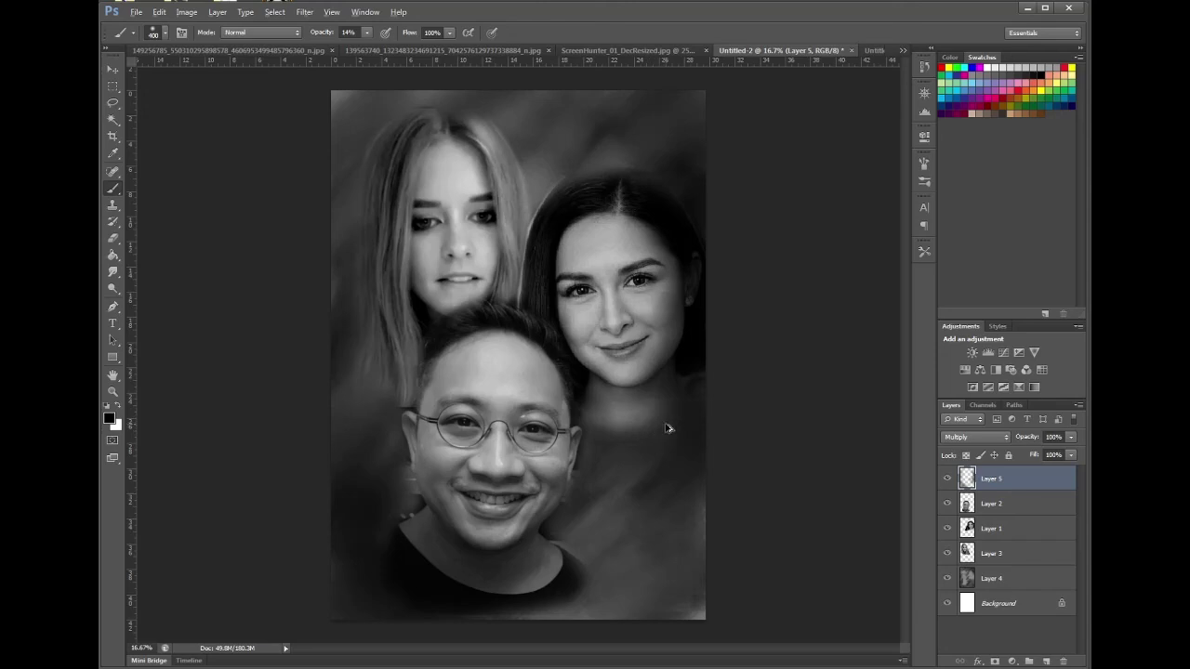
{"action": "key", "text": "ctrl+z"}
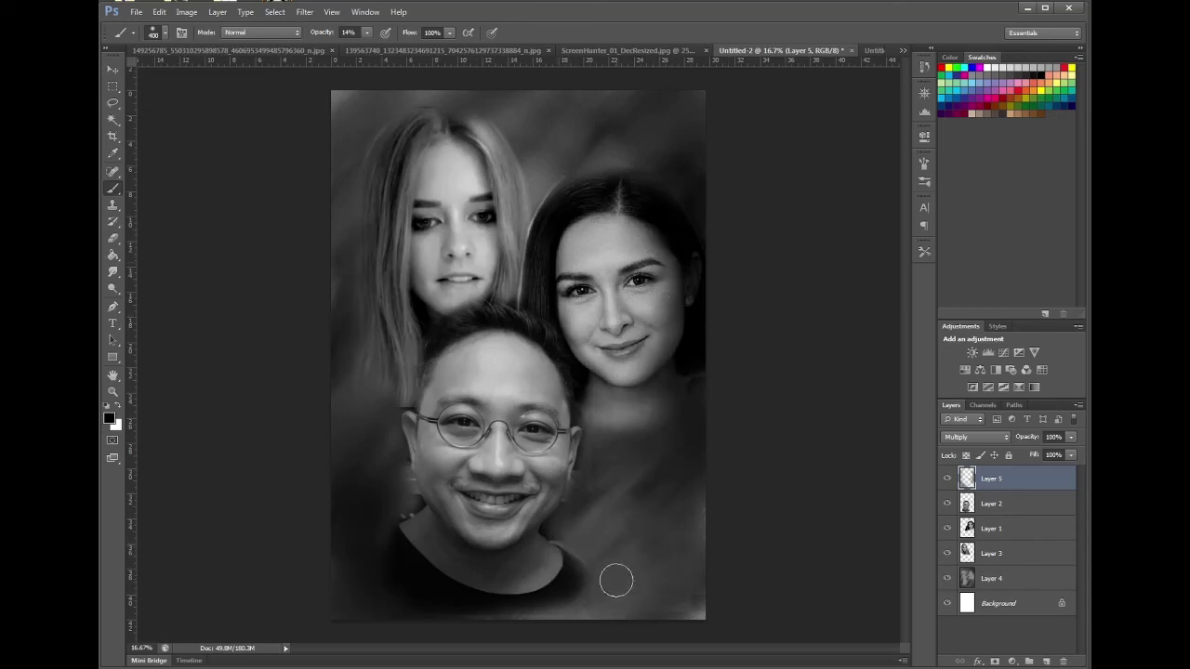
{"action": "left_click", "coordinate": [999, 581]}
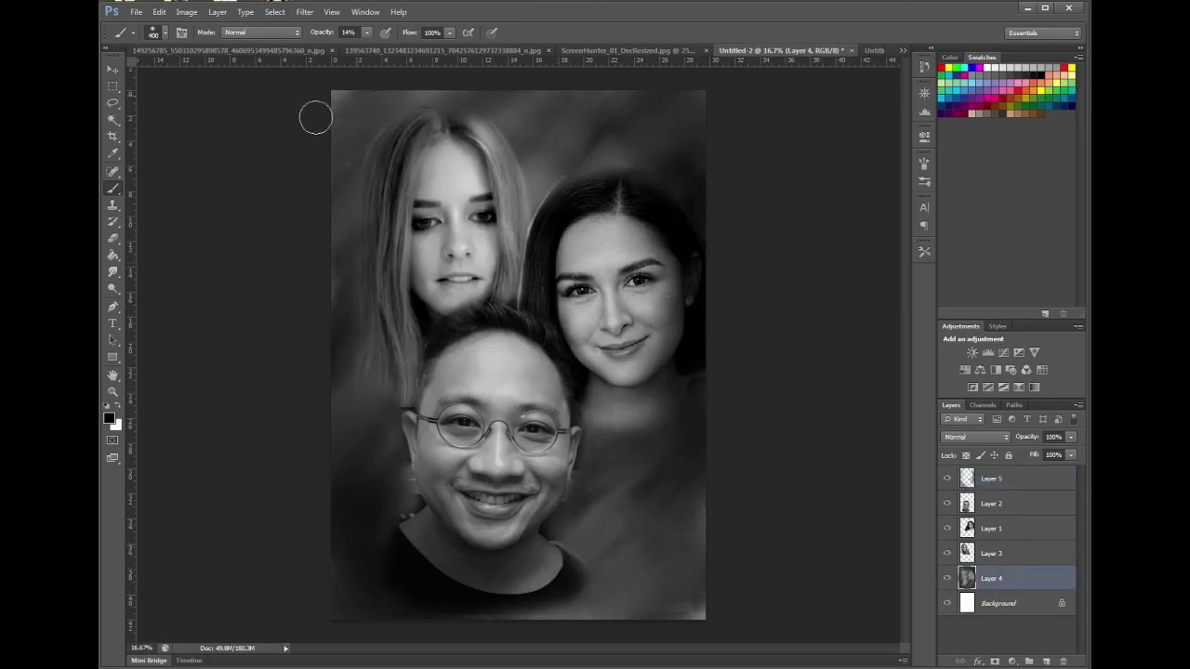
{"action": "left_click_drag", "start_coordinate": [366, 62], "coordinate": [327, 122]}
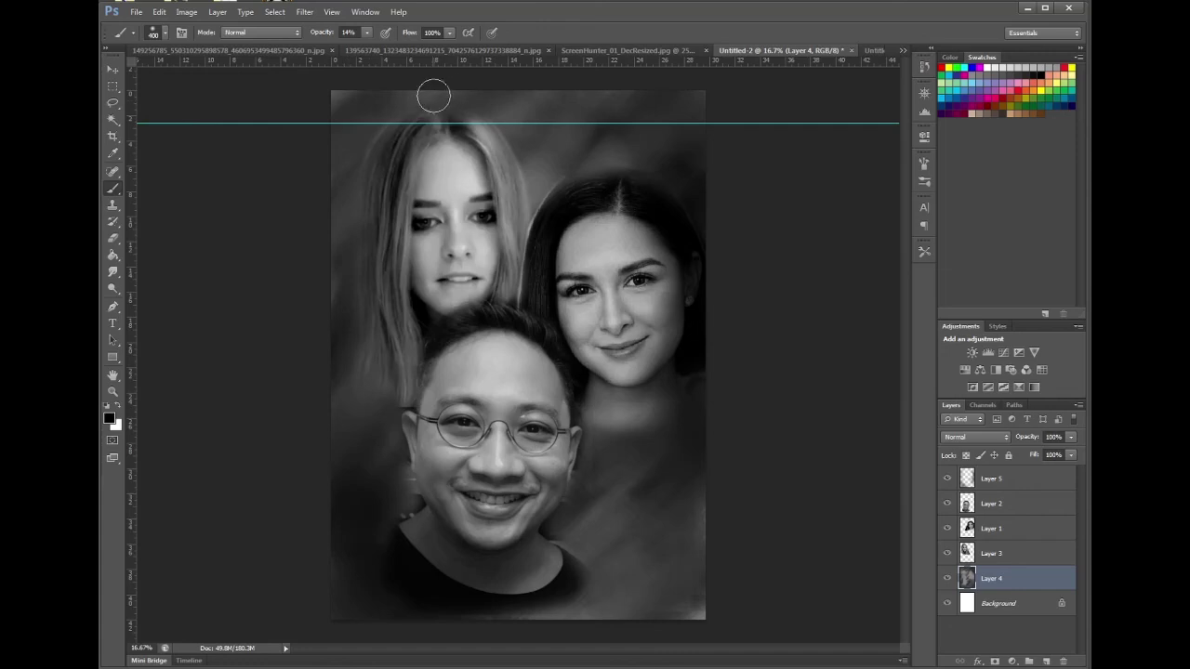
{"action": "left_click", "coordinate": [365, 12]}
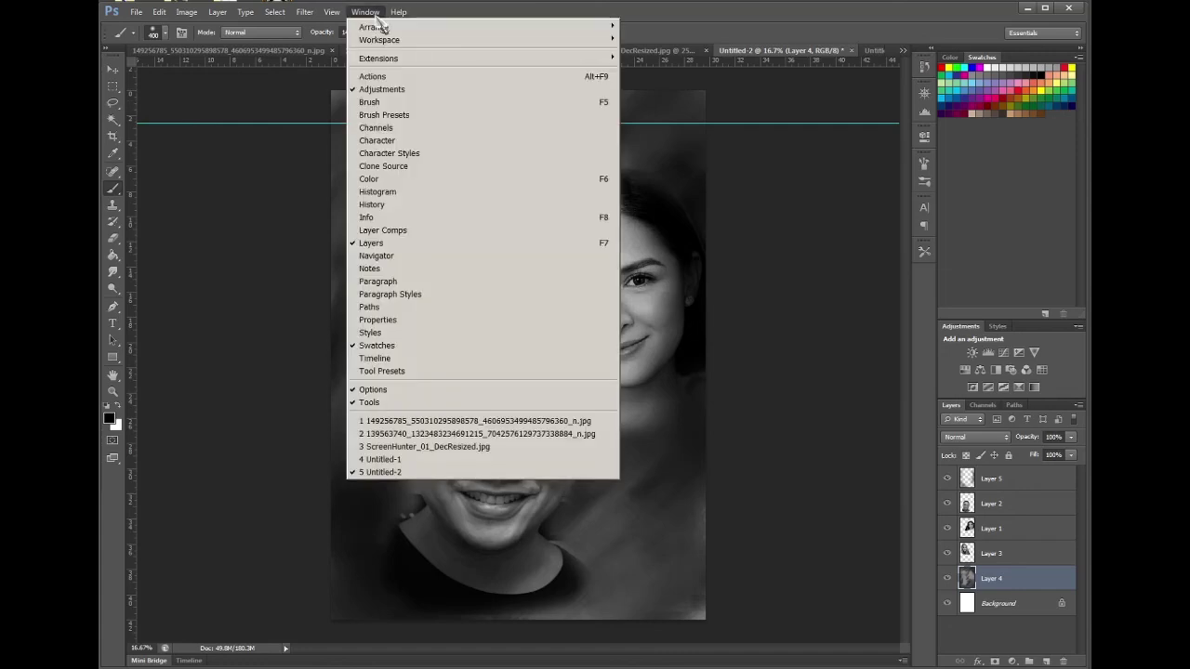
{"action": "mouse_move", "coordinate": [331, 12]}
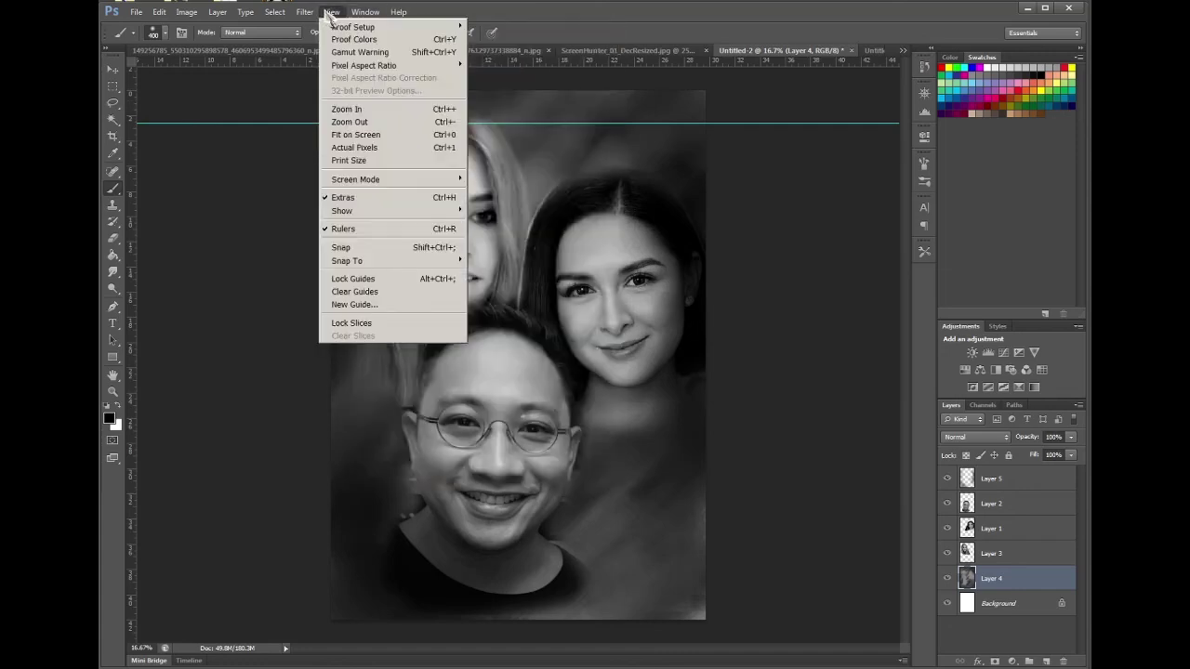
{"action": "left_click", "coordinate": [398, 230]}
{"action": "left_click", "coordinate": [332, 12]}
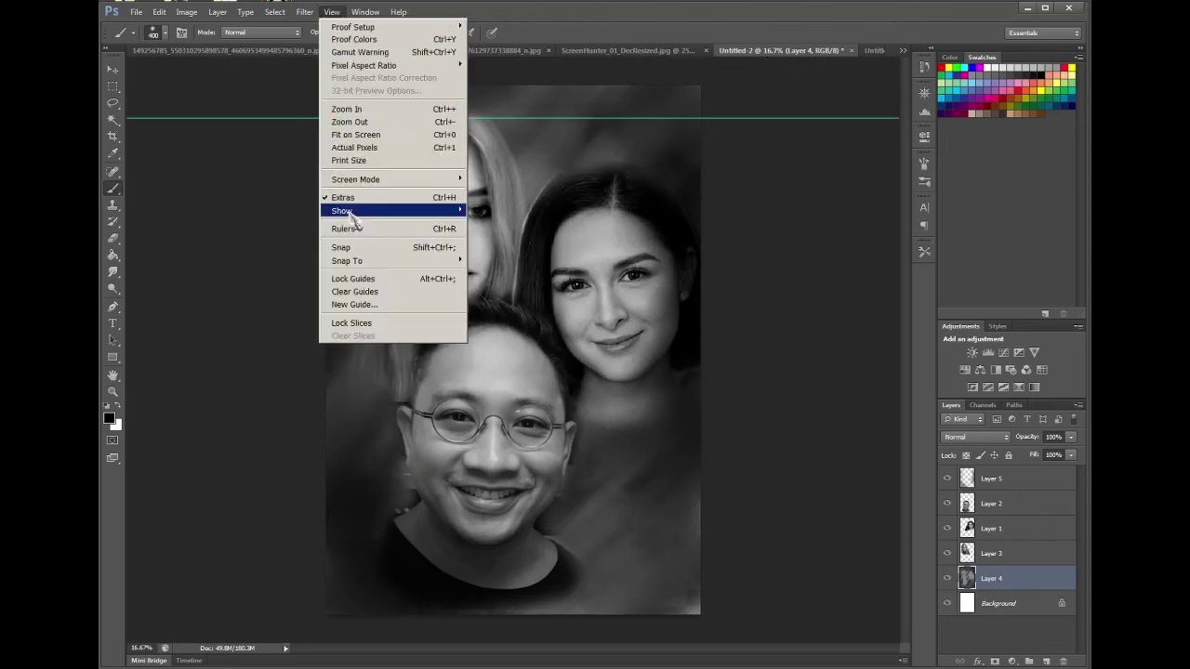
{"action": "mouse_move", "coordinate": [354, 216]}
{"action": "left_click", "coordinate": [273, 262]}
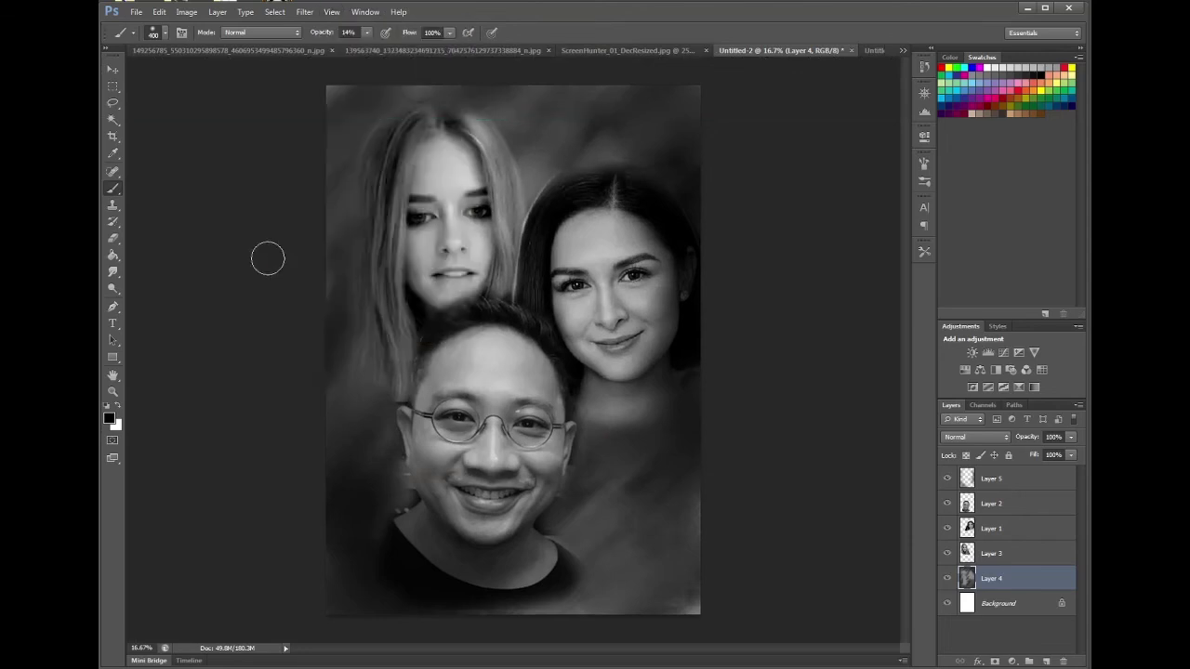
{"action": "left_click", "coordinate": [335, 19]}
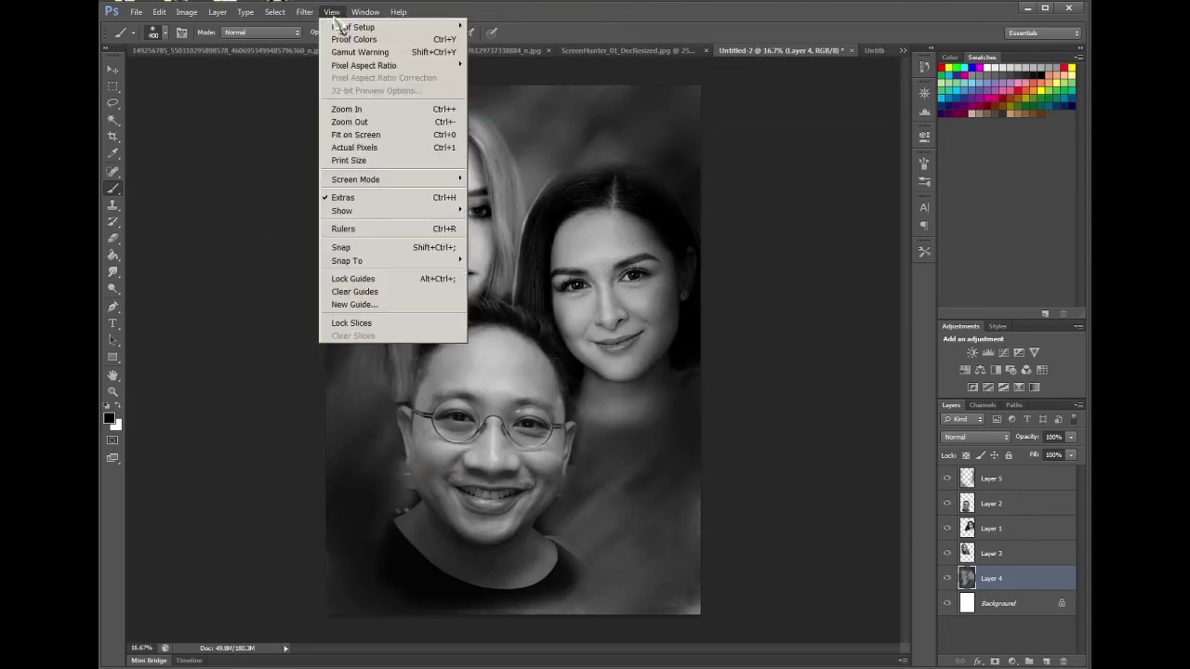
{"action": "left_click", "coordinate": [349, 229]}
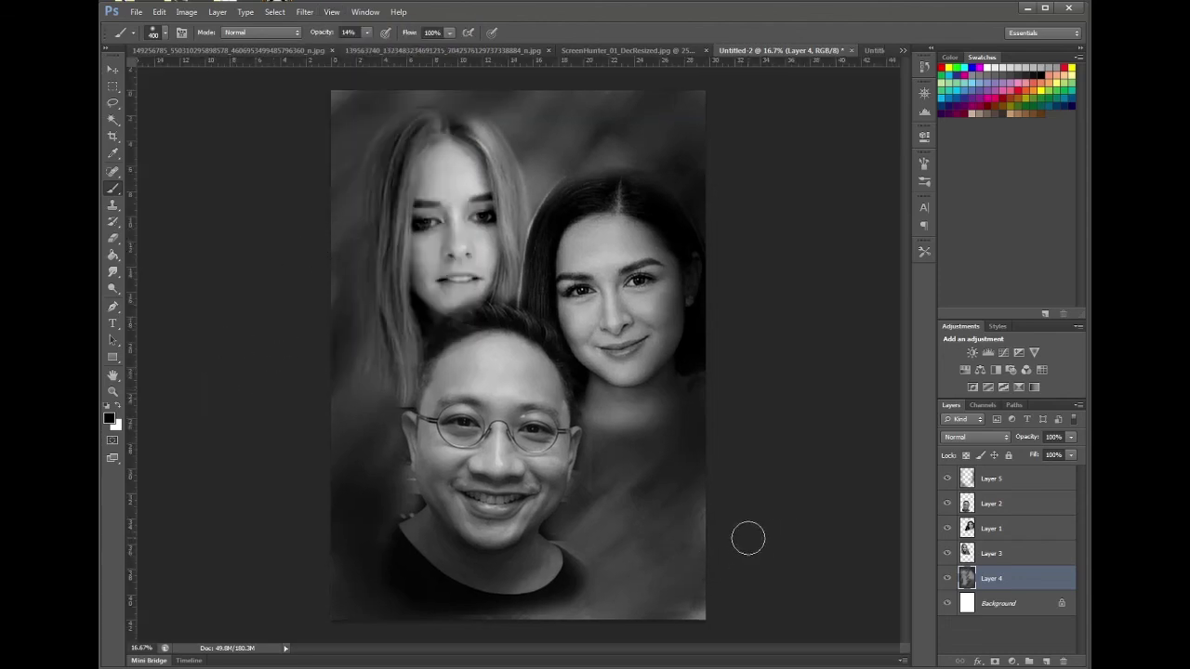
- Darken the lower-right corner and background of Layer 4 with black strokes at 14% opacity, enlarging the brush to 1100 px
{"action": "mouse_move", "coordinate": [688, 595]}
{"action": "left_mouse_down"}
{"action": "mouse_move", "coordinate": [691, 614]}
{"action": "mouse_move", "coordinate": [706, 611]}
{"action": "left_mouse_up"}
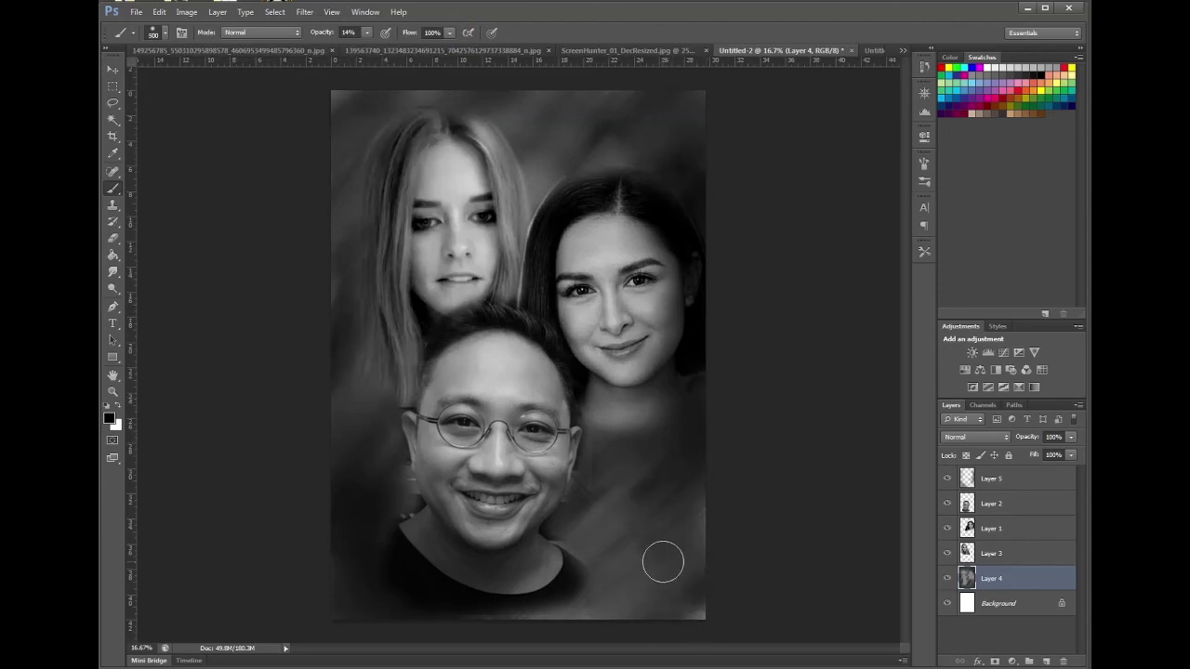
{"action": "key", "text": "bracketright"}
{"action": "key", "text": "bracketright"}
{"action": "key", "text": "bracketright"}
{"action": "key", "text": "bracketright"}
{"action": "key", "text": "bracketright"}
{"action": "key", "text": "bracketright"}
{"action": "key", "text": "bracketright"}
{"action": "mouse_move", "coordinate": [693, 595]}
{"action": "left_mouse_down"}
{"action": "mouse_move", "coordinate": [658, 573]}
{"action": "mouse_move", "coordinate": [632, 480]}
{"action": "mouse_move", "coordinate": [655, 450]}
{"action": "left_mouse_up"}
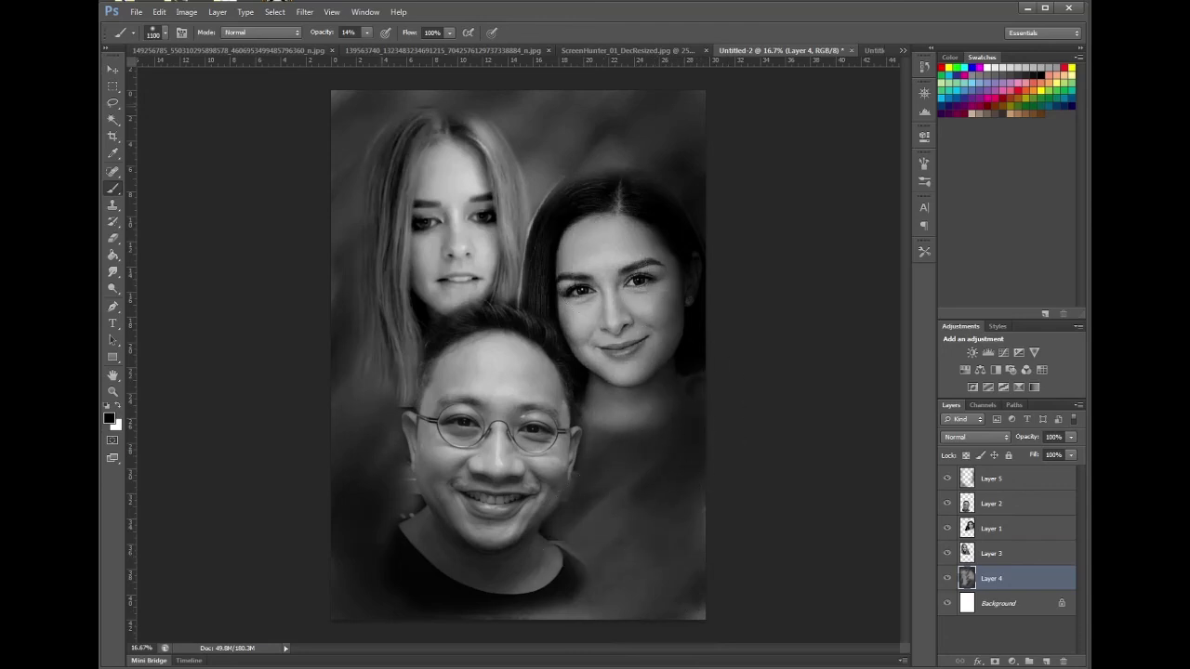
- Set the brush opacity to 66% and paint the lower-right background of Layer 4 nearly black below the dark-haired woman
{"action": "left_click", "coordinate": [344, 33]}
{"action": "type", "text": "66"}
{"action": "key", "text": "Return"}
{"action": "mouse_move", "coordinate": [686, 413]}
{"action": "left_mouse_down"}
{"action": "mouse_move", "coordinate": [661, 507]}
{"action": "mouse_move", "coordinate": [707, 472]}
{"action": "mouse_move", "coordinate": [720, 514]}
{"action": "mouse_move", "coordinate": [637, 612]}
{"action": "mouse_move", "coordinate": [682, 607]}
{"action": "mouse_move", "coordinate": [578, 629]}
{"action": "mouse_move", "coordinate": [622, 599]}
{"action": "mouse_move", "coordinate": [626, 512]}
{"action": "left_mouse_up"}
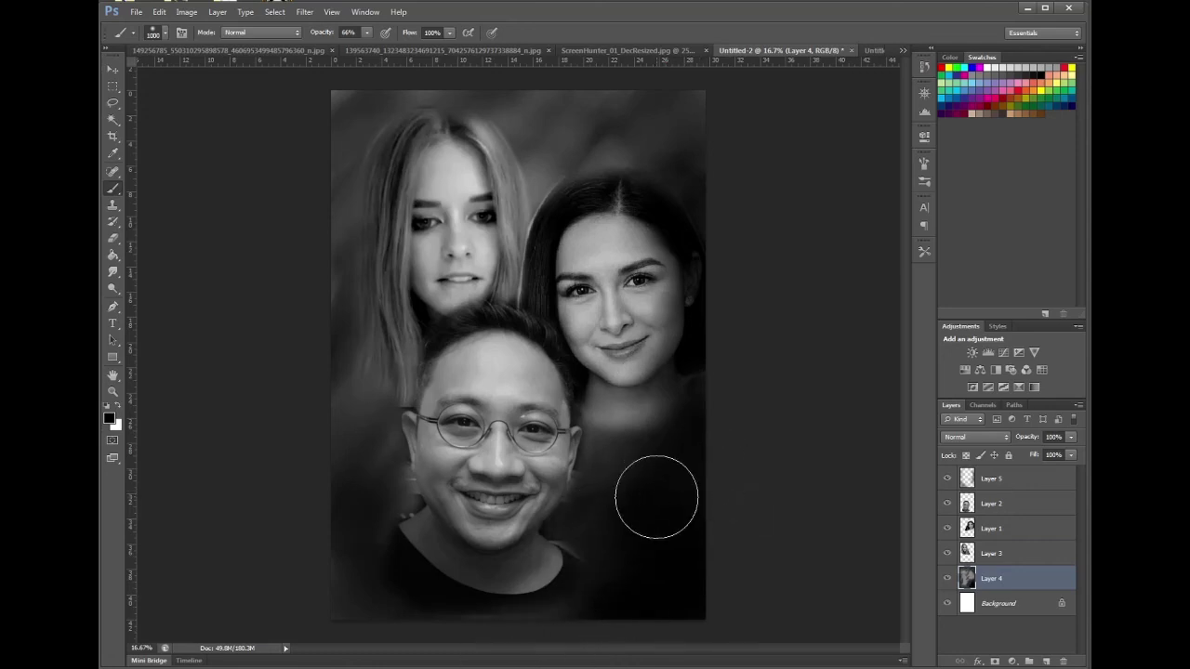
{"action": "key", "text": "bracketleft"}
{"action": "key", "text": "bracketleft"}
{"action": "key", "text": "bracketleft"}
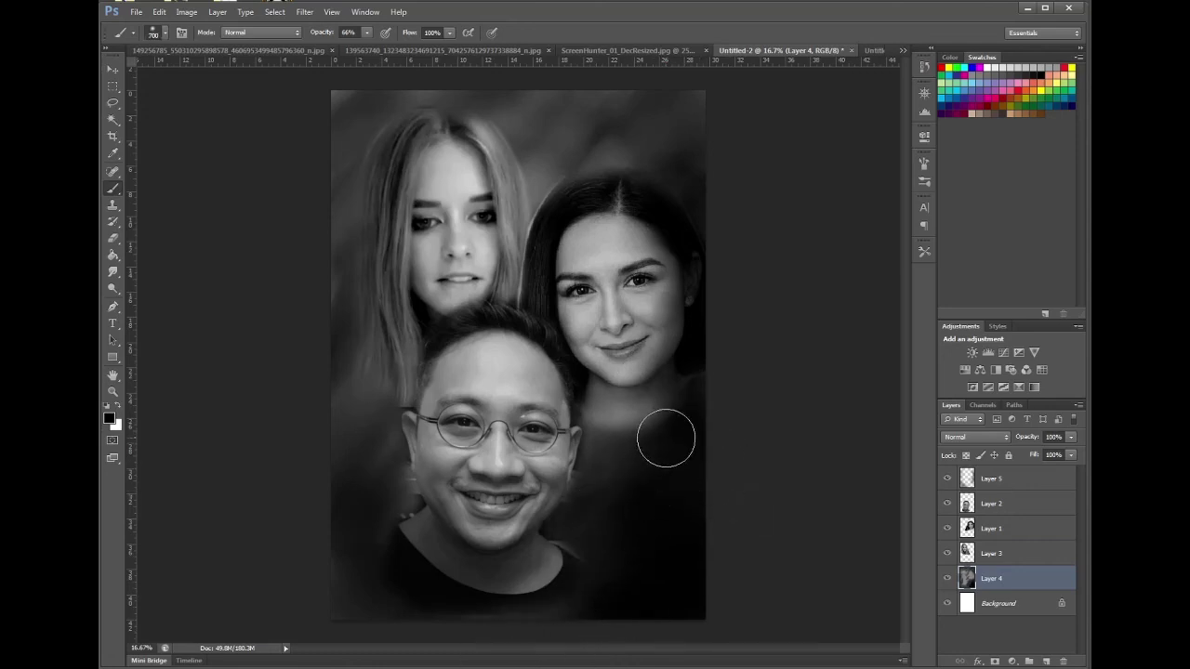
{"action": "mouse_move", "coordinate": [665, 438]}
{"action": "left_mouse_down"}
{"action": "mouse_move", "coordinate": [699, 412]}
{"action": "mouse_move", "coordinate": [624, 471]}
{"action": "mouse_move", "coordinate": [685, 440]}
{"action": "left_mouse_up"}
- Darken the left side and upper edge of the Layer 4 background with a 1000 px black brush at 66% opacity
{"action": "key", "text": "bracketright"}
{"action": "key", "text": "bracketright"}
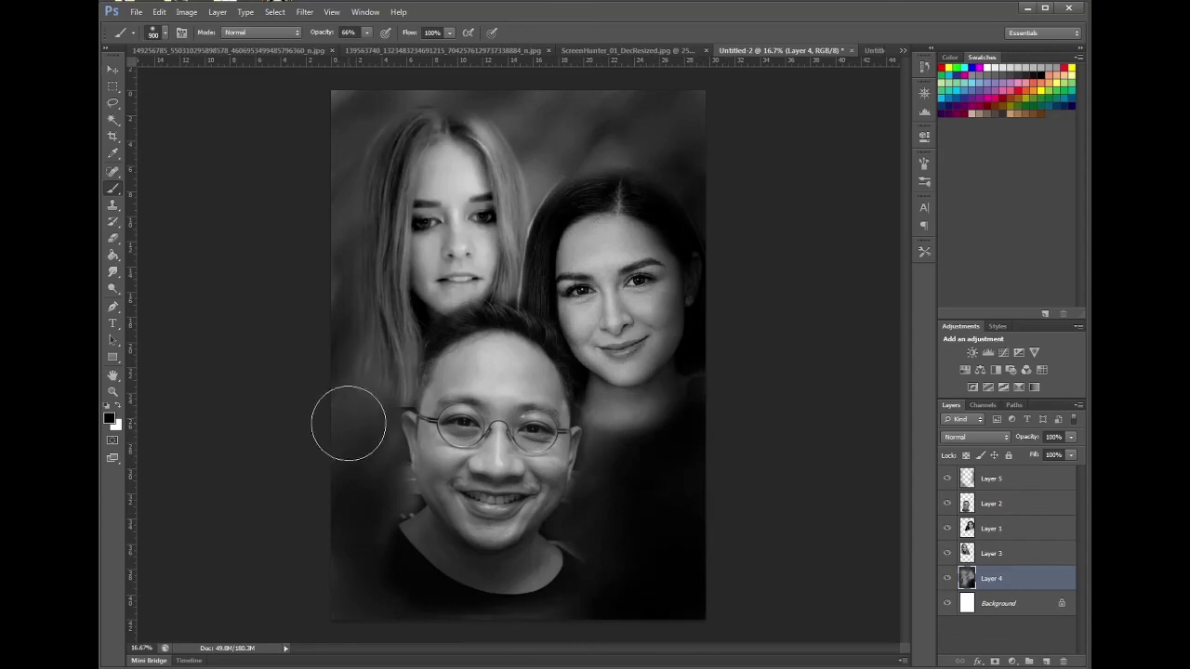
{"action": "key", "text": "bracketright"}
{"action": "mouse_move", "coordinate": [349, 423]}
{"action": "left_mouse_down"}
{"action": "mouse_move", "coordinate": [311, 447]}
{"action": "mouse_move", "coordinate": [350, 474]}
{"action": "mouse_move", "coordinate": [293, 558]}
{"action": "mouse_move", "coordinate": [307, 609]}
{"action": "left_mouse_up"}
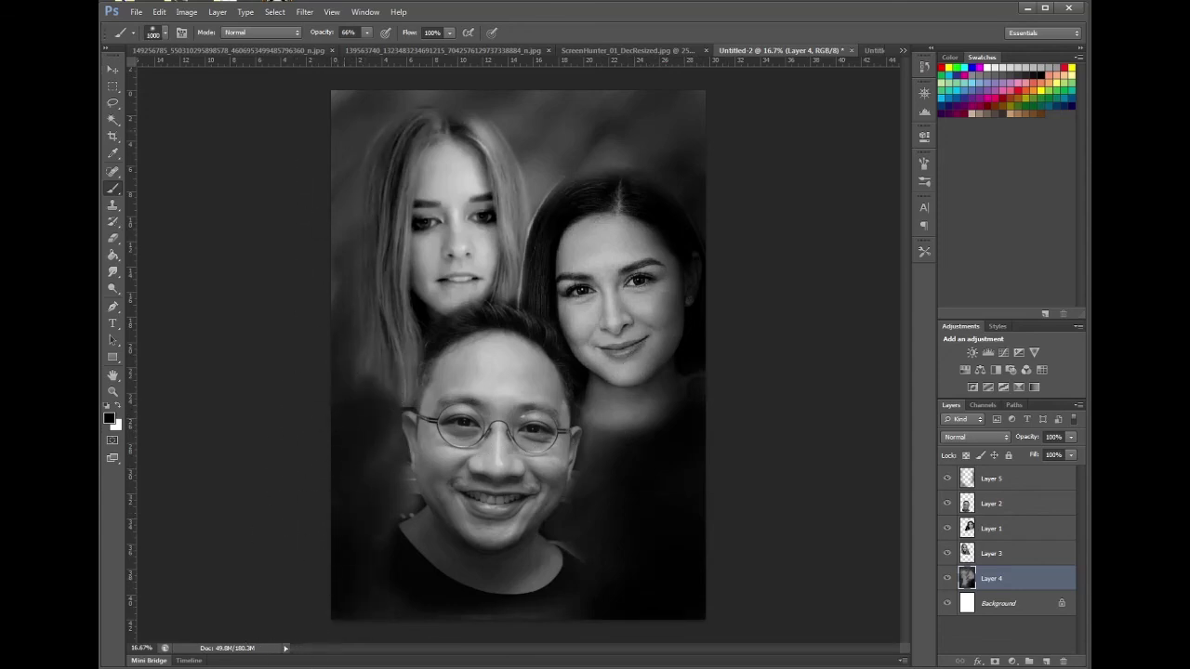
{"action": "mouse_move", "coordinate": [341, 82]}
{"action": "left_mouse_down"}
{"action": "mouse_move", "coordinate": [309, 196]}
{"action": "mouse_move", "coordinate": [413, 87]}
{"action": "mouse_move", "coordinate": [472, 56]}
{"action": "mouse_move", "coordinate": [504, 94]}
{"action": "mouse_move", "coordinate": [569, 75]}
{"action": "mouse_move", "coordinate": [552, 124]}
{"action": "mouse_move", "coordinate": [648, 94]}
{"action": "mouse_move", "coordinate": [702, 82]}
{"action": "left_mouse_up"}
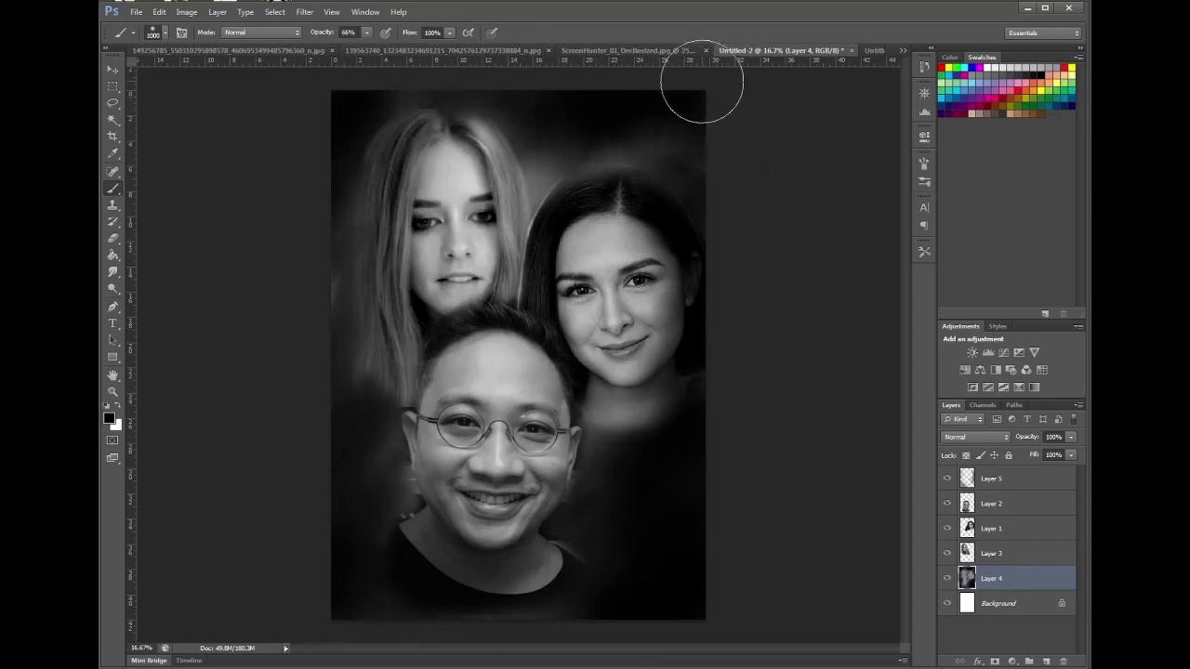
{"action": "mouse_move", "coordinate": [608, 106]}
{"action": "left_mouse_down"}
{"action": "mouse_move", "coordinate": [640, 124]}
{"action": "mouse_move", "coordinate": [684, 121]}
{"action": "left_mouse_up"}
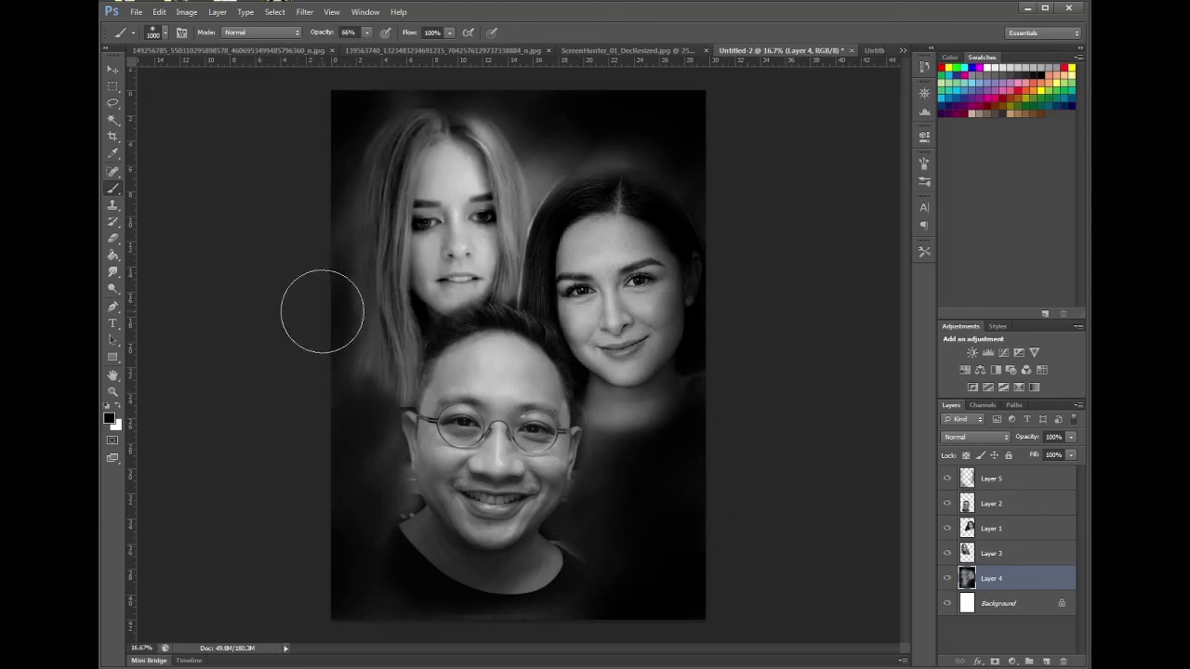
{"action": "mouse_move", "coordinate": [322, 311]}
{"action": "left_mouse_down"}
{"action": "mouse_move", "coordinate": [236, 363]}
{"action": "mouse_move", "coordinate": [318, 444]}
{"action": "mouse_move", "coordinate": [303, 469]}
{"action": "left_mouse_up"}
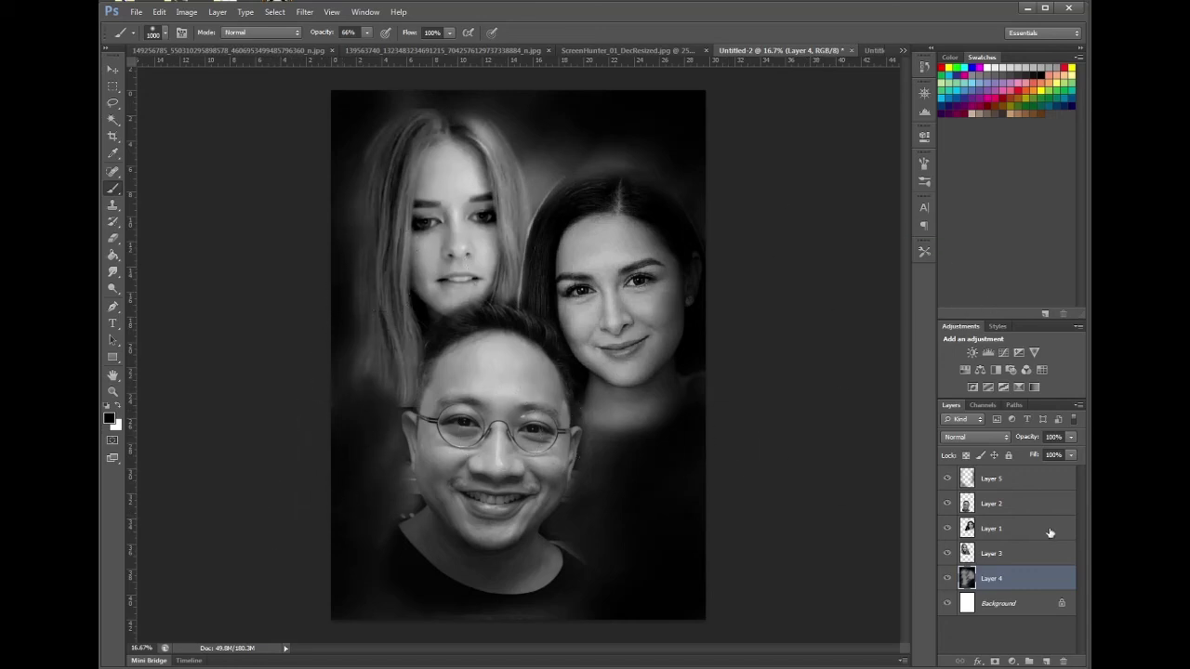
- Set Layer 4's blend mode to Multiply and lower its opacity to 85%
{"action": "left_click", "coordinate": [1013, 438]}
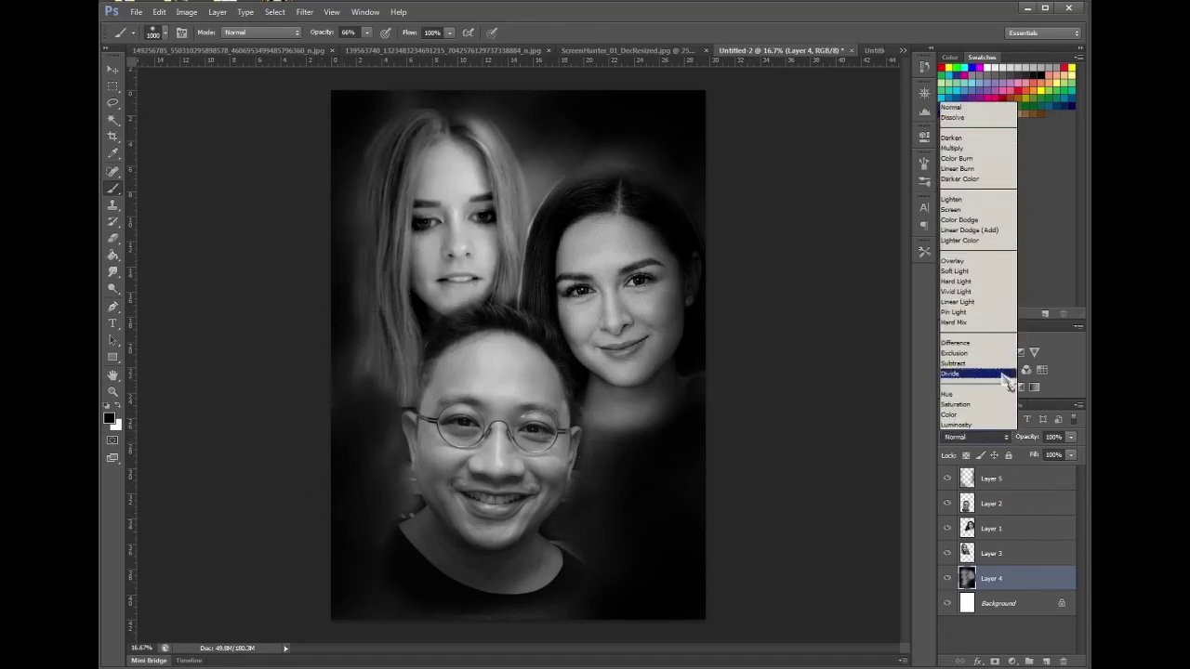
{"action": "left_click", "coordinate": [990, 158]}
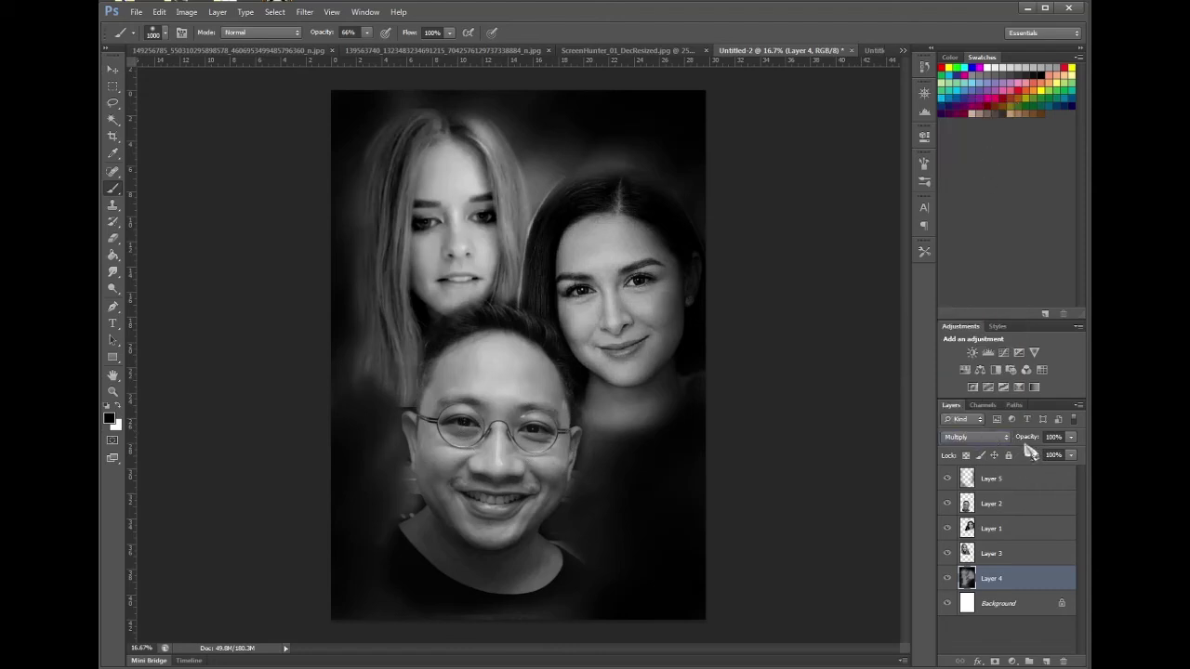
{"action": "mouse_move", "coordinate": [1027, 448]}
{"action": "left_mouse_down"}
{"action": "mouse_move", "coordinate": [999, 441]}
{"action": "mouse_move", "coordinate": [1014, 441]}
{"action": "left_mouse_up"}
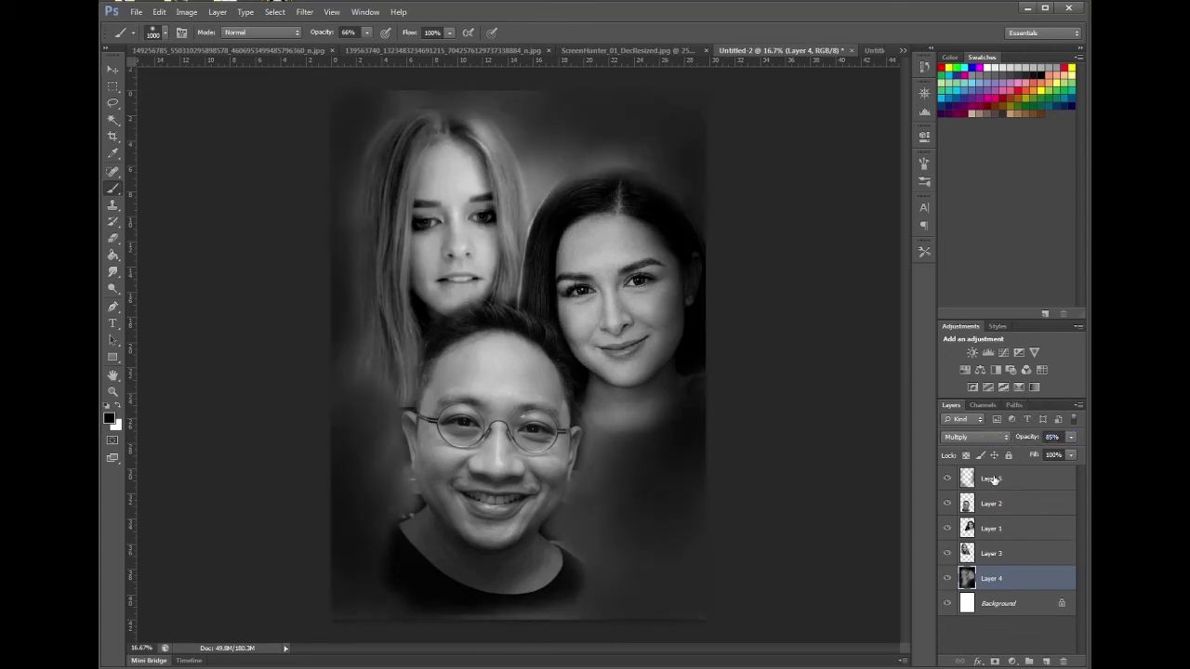
- Lower the opacity of the Layer 5 shading to soften it
{"action": "left_click", "coordinate": [994, 480]}
{"action": "left_click_drag", "start_coordinate": [1032, 437], "coordinate": [988, 463]}
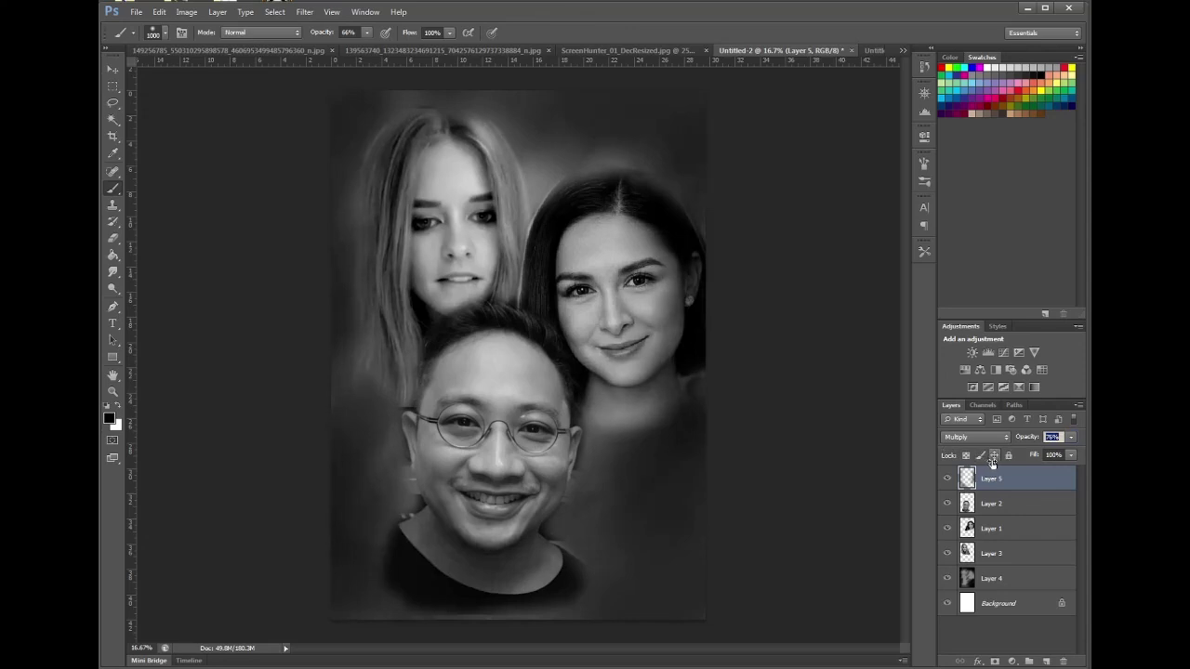
{"action": "key", "text": "Return"}
- Nudge the blonde woman on Layer 3 slightly up and right, and the dark-haired woman on Layer 1 slightly down and left
{"action": "left_click", "coordinate": [1012, 553]}
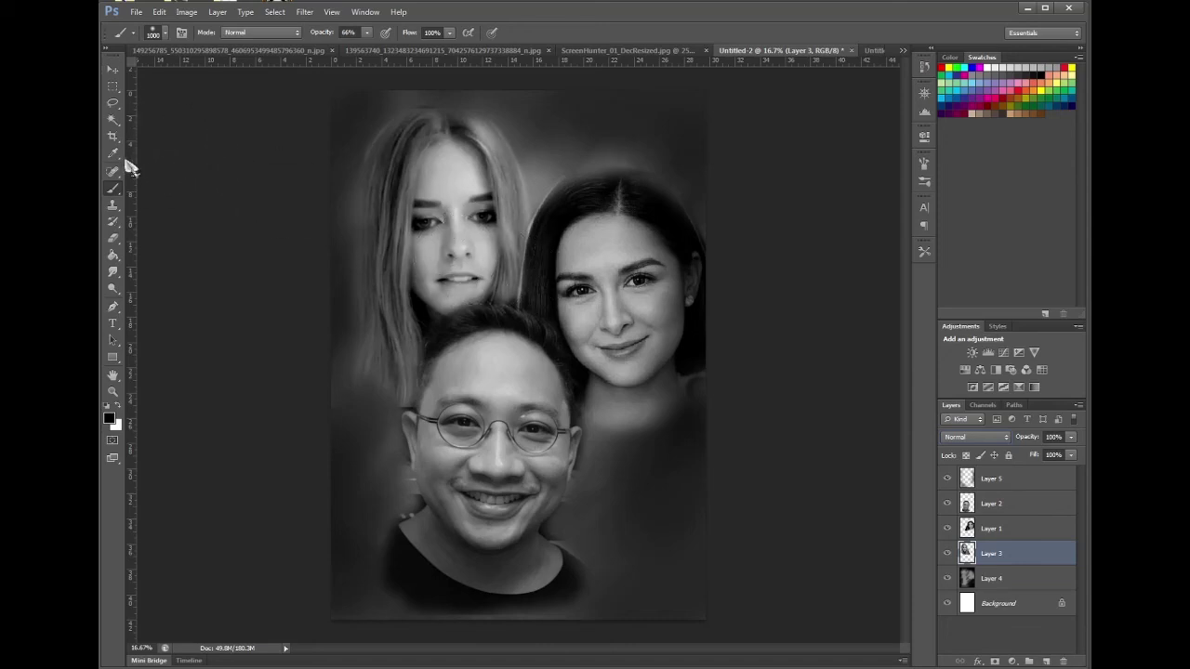
{"action": "left_click", "coordinate": [114, 70]}
{"action": "left_click_drag", "start_coordinate": [456, 224], "coordinate": [464, 221]}
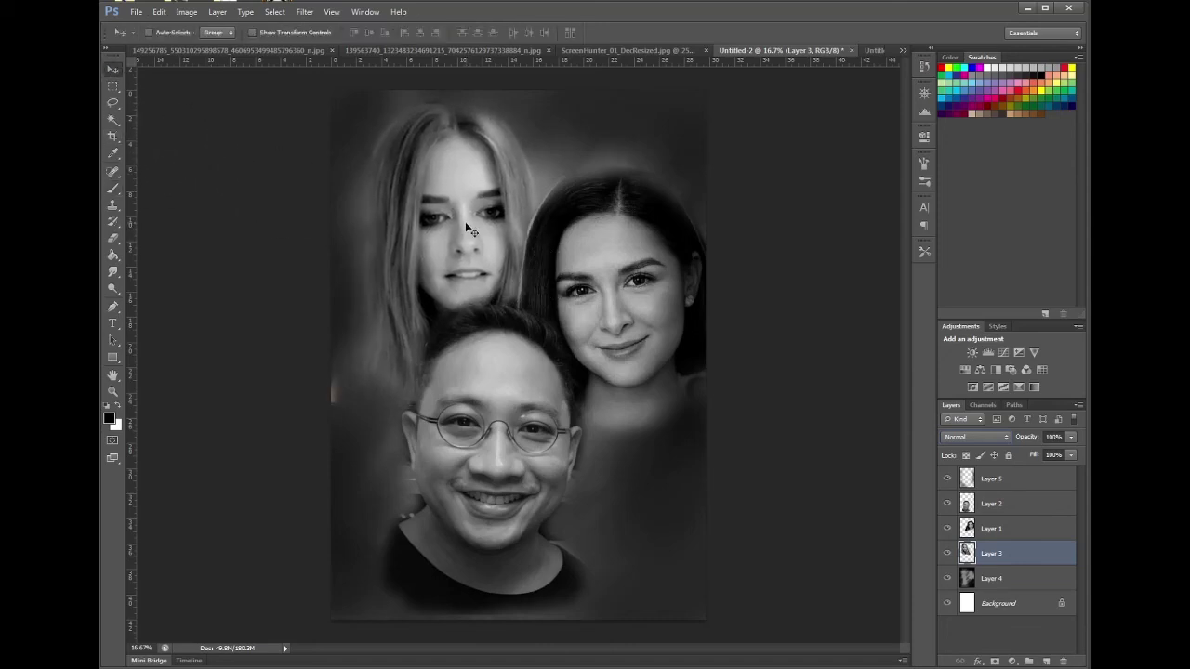
{"action": "left_click", "coordinate": [993, 532]}
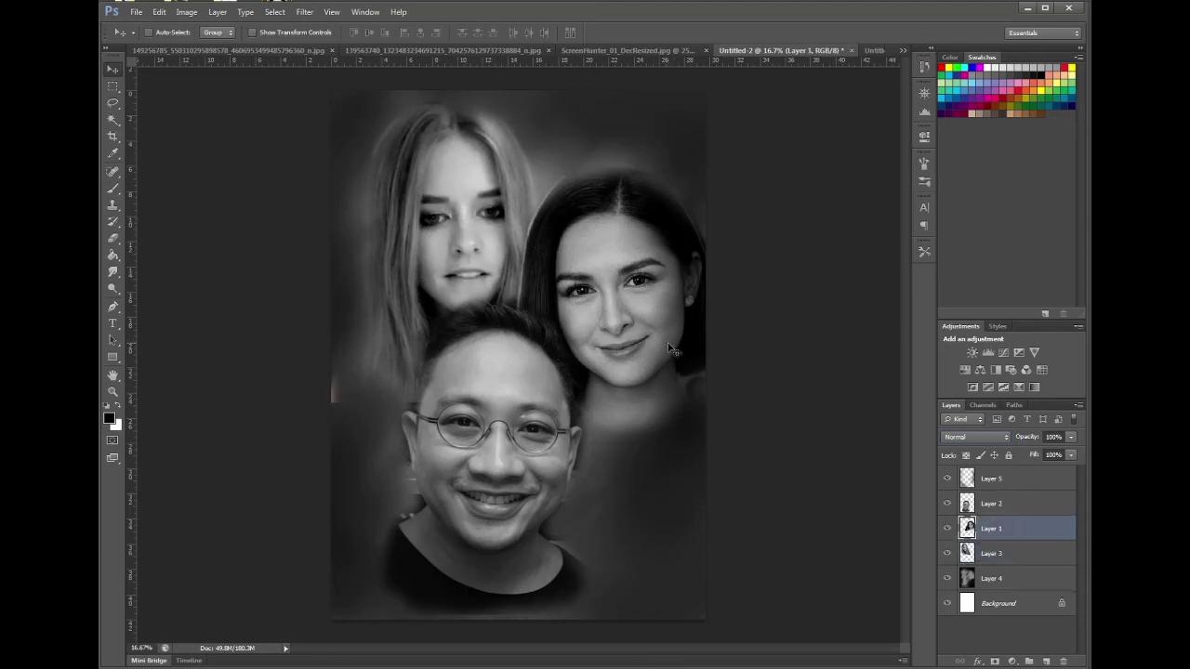
{"action": "left_click_drag", "start_coordinate": [669, 349], "coordinate": [651, 361]}
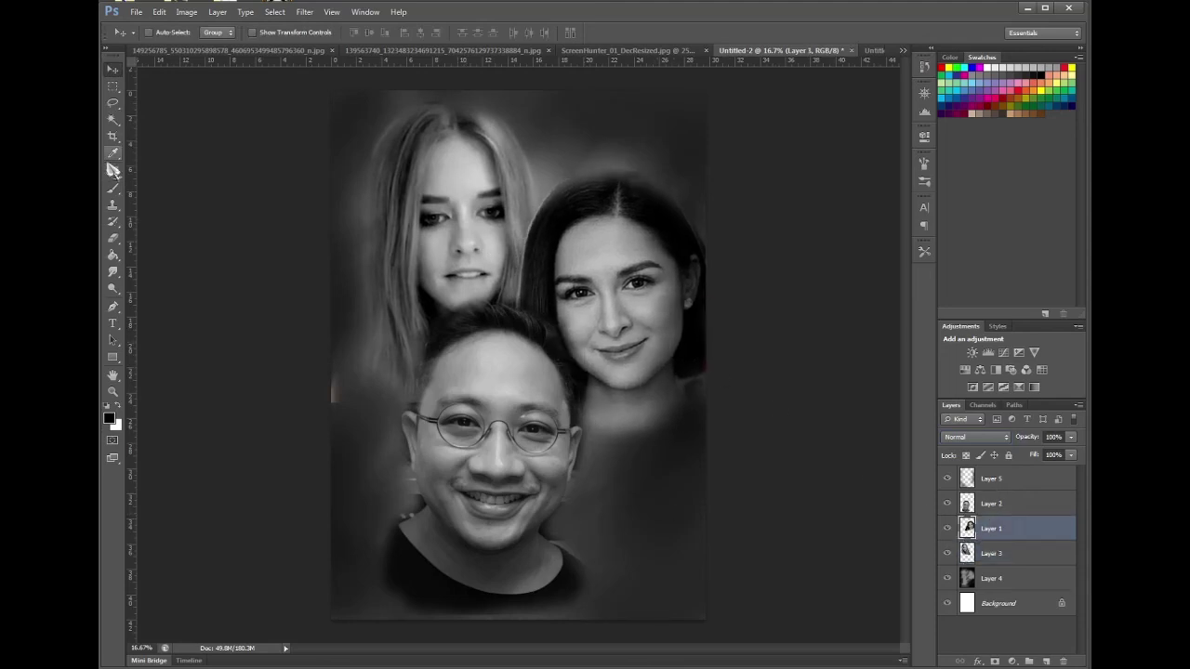
- Switch to the Eraser and greatly reduce its brush size for working on Layer 1
{"action": "left_click", "coordinate": [112, 238]}
{"action": "key", "text": "bracketleft"}
{"action": "key", "text": "bracketleft"}
{"action": "key", "text": "bracketleft"}
{"action": "key", "text": "bracketleft"}
{"action": "key", "text": "bracketleft"}
{"action": "key", "text": "bracketleft"}
{"action": "key", "text": "bracketleft"}
{"action": "key", "text": "bracketleft"}
{"action": "key", "text": "bracketleft"}
{"action": "key", "text": "bracketleft"}
{"action": "key", "text": "bracketleft"}
{"action": "key", "text": "bracketleft"}
{"action": "key", "text": "bracketleft"}
{"action": "key", "text": "bracketleft"}
{"action": "key", "text": "bracketleft"}
{"action": "key", "text": "bracketleft"}
{"action": "key", "text": "bracketleft"}
{"action": "key", "text": "bracketleft"}
{"action": "key", "text": "bracketleft"}
{"action": "key", "text": "bracketleft"}
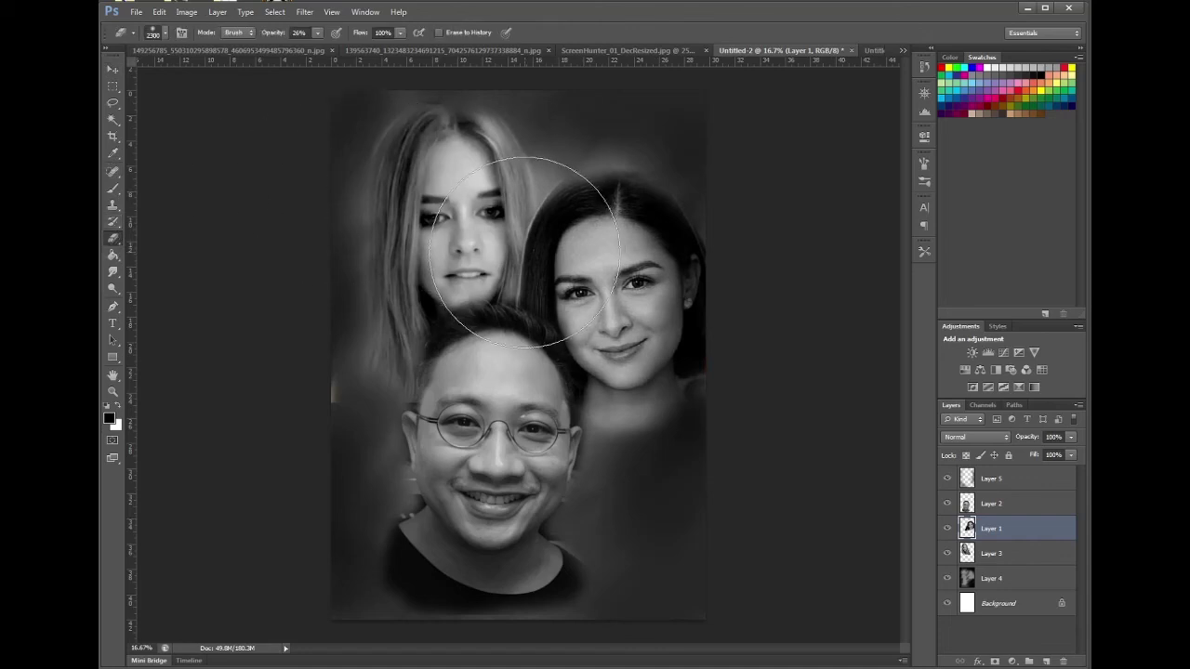